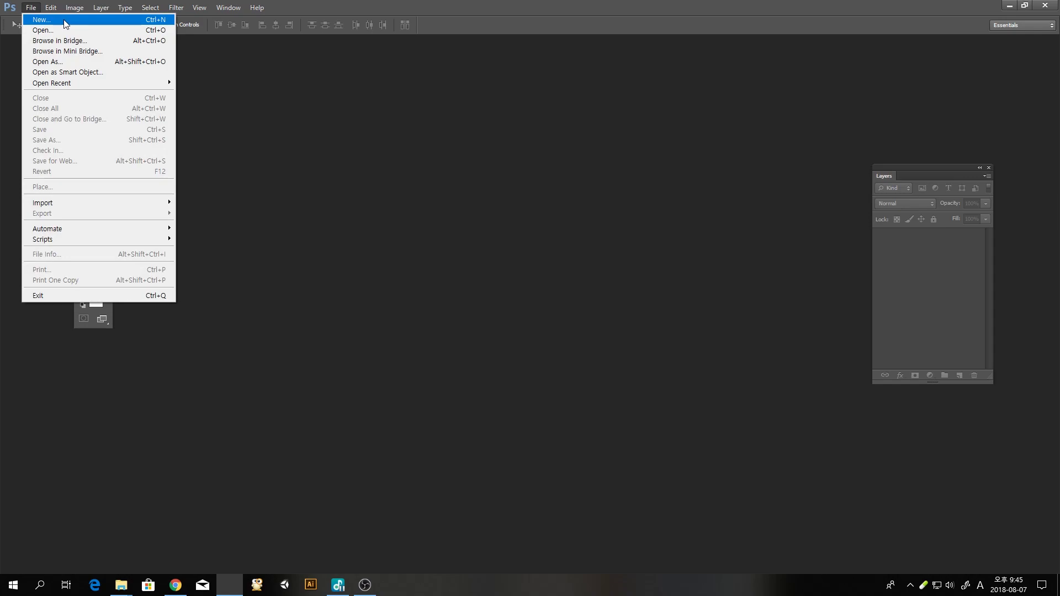
# Step: Start a new document, set its width and height to 600 pixels, and collapse the advanced settings
pyautogui.click(65, 23)
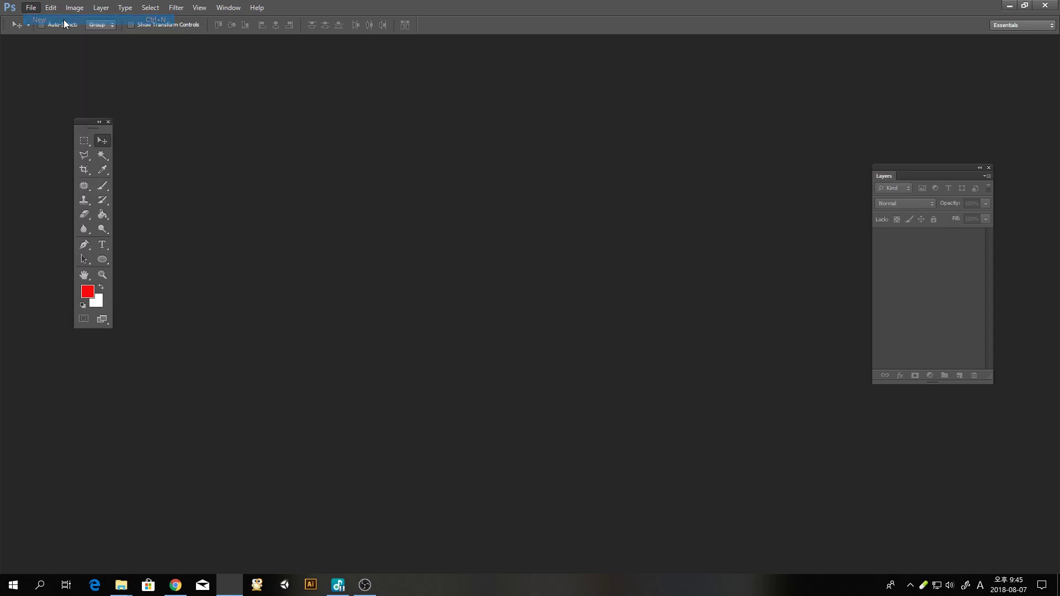
pyautogui.moveTo(474, 143); pyautogui.dragTo(472, 158)
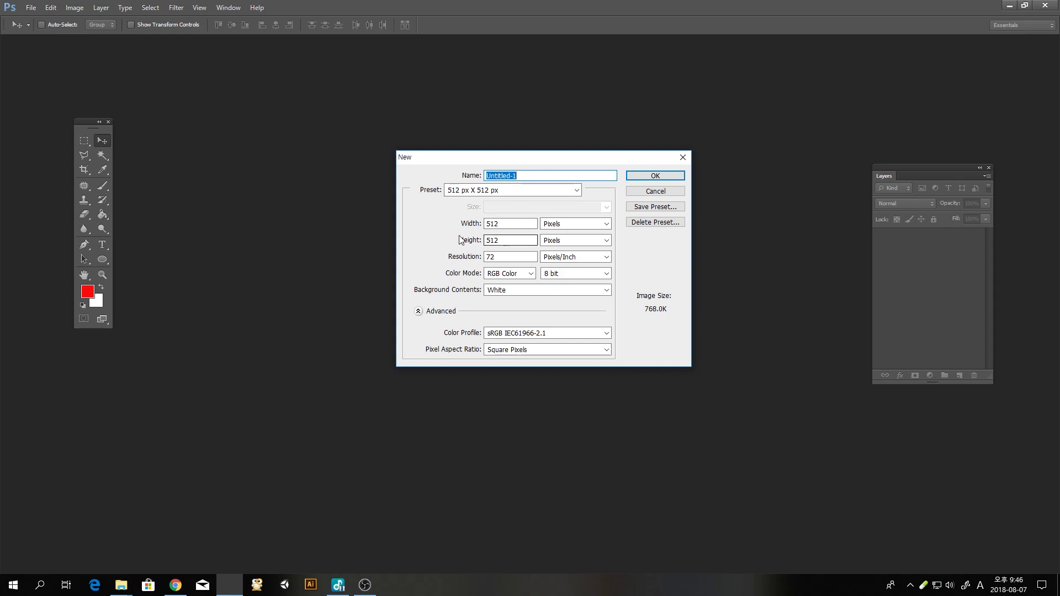
pyautogui.click(513, 223)
pyautogui.doubleClick(513, 223)
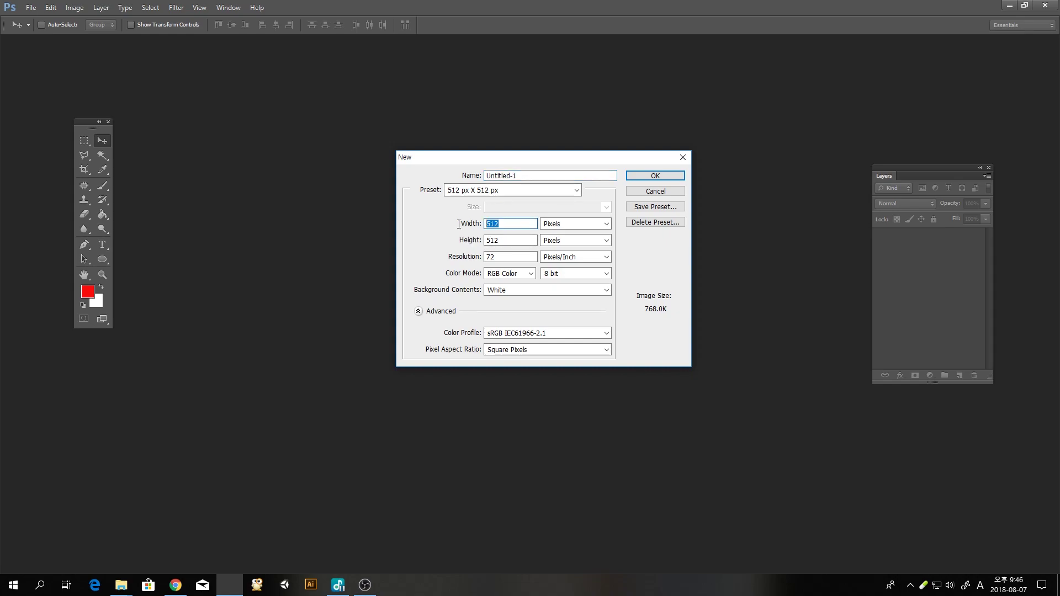
pyautogui.write('600')
pyautogui.press('Tab')
pyautogui.write('600')
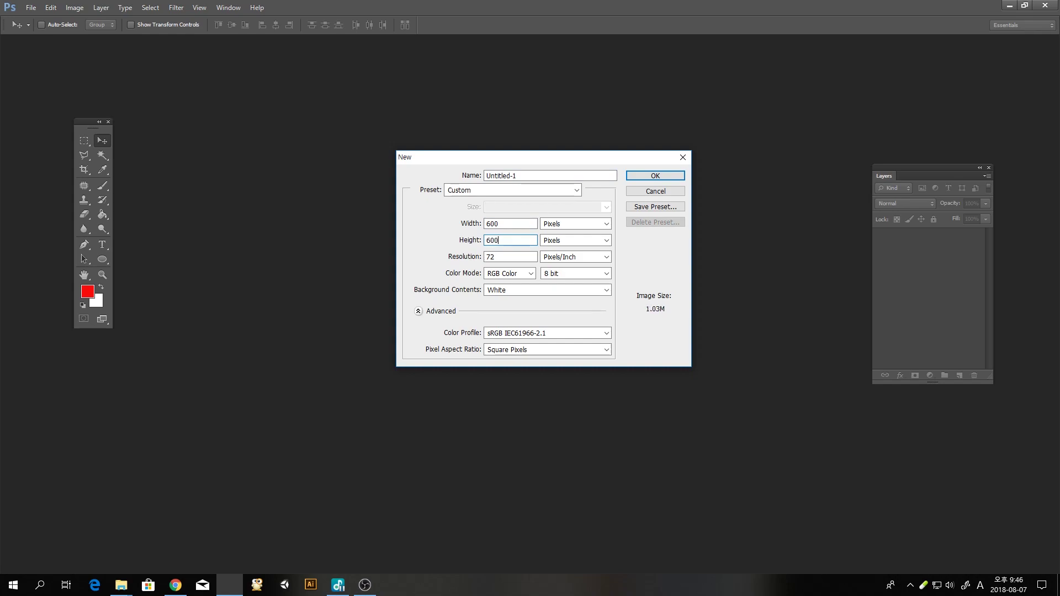
pyautogui.click(591, 224)
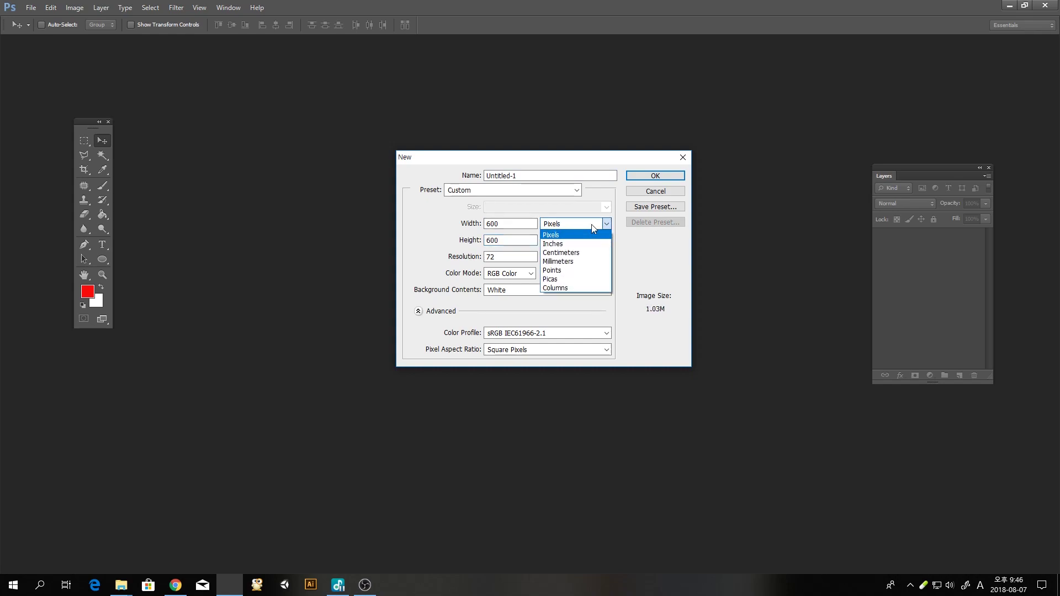
pyautogui.click(586, 235)
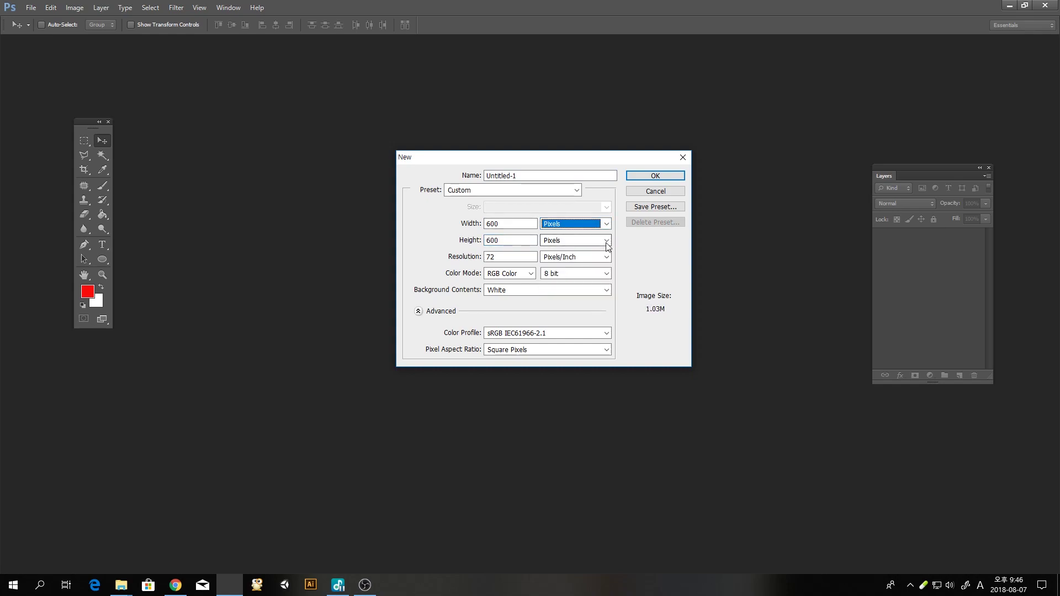
pyautogui.press('Tab')
pyautogui.click(418, 311)
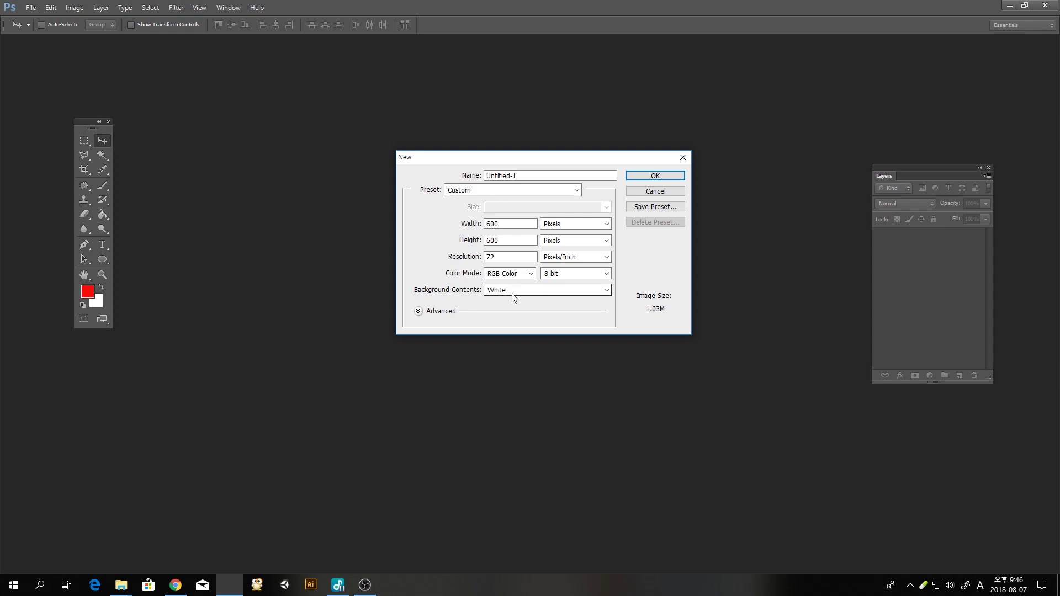
# Step: Set the new document's width and height to 700 pixels and create it with a white background
pyautogui.moveTo(501, 225); pyautogui.dragTo(439, 223)
pyautogui.write('700')
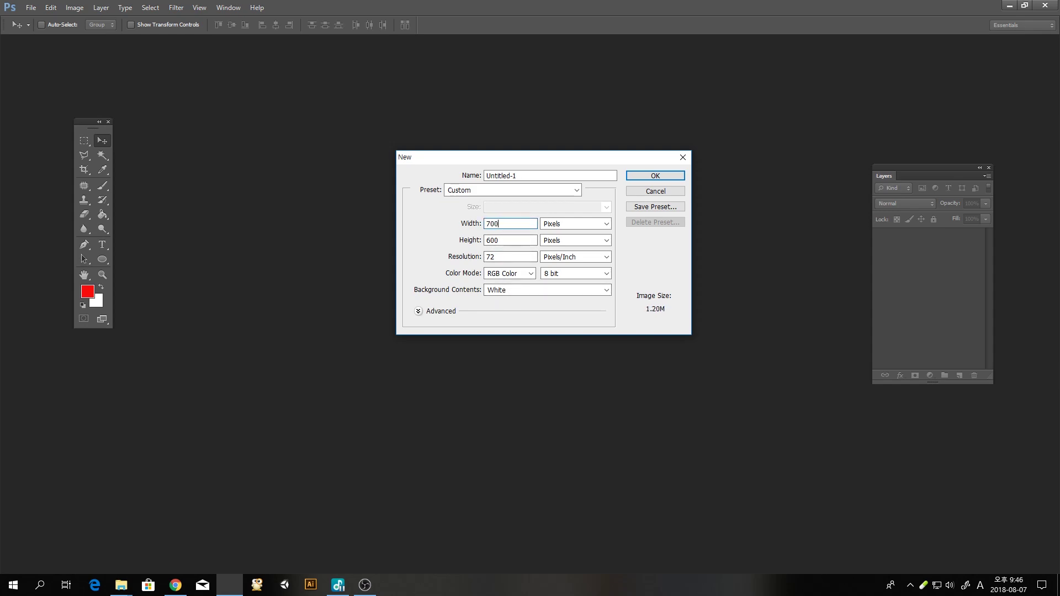
pyautogui.moveTo(503, 241); pyautogui.dragTo(432, 237)
pyautogui.write('700')
pyautogui.click(636, 267)
pyautogui.click(570, 226)
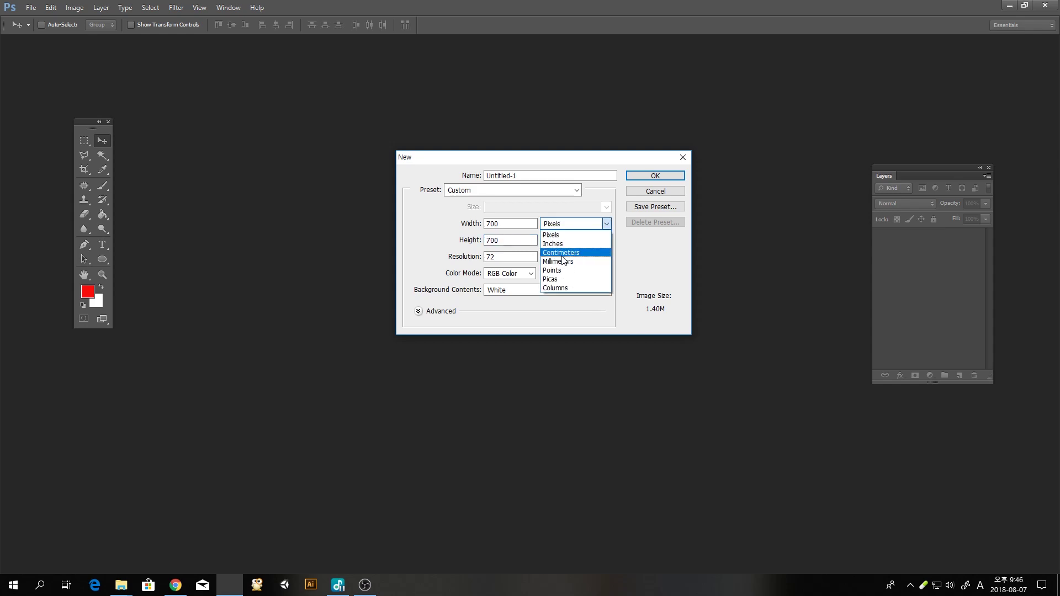
pyautogui.click(570, 236)
pyautogui.press('Tab')
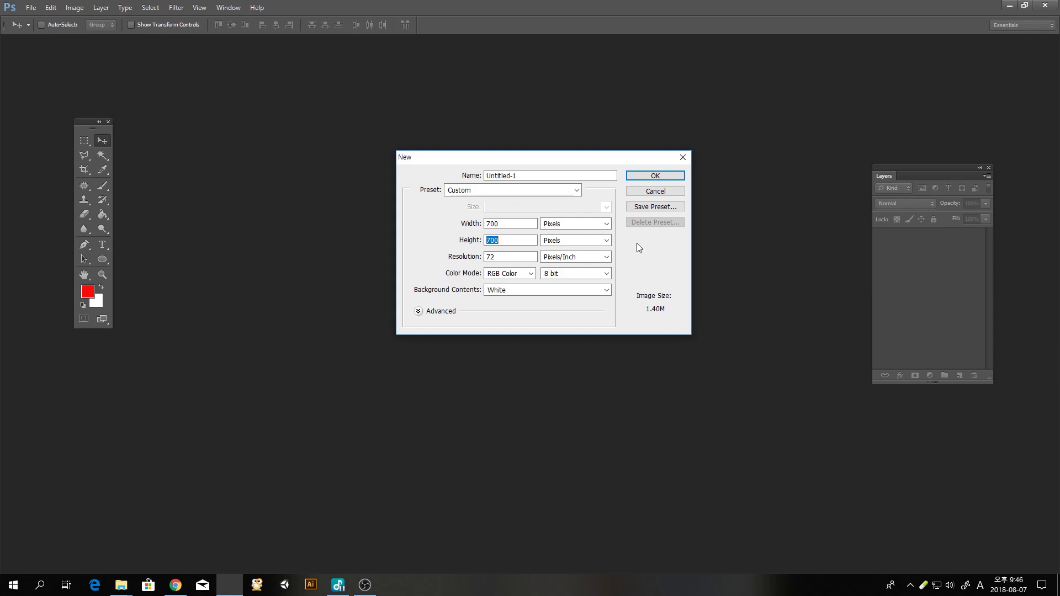
pyautogui.click(657, 175)
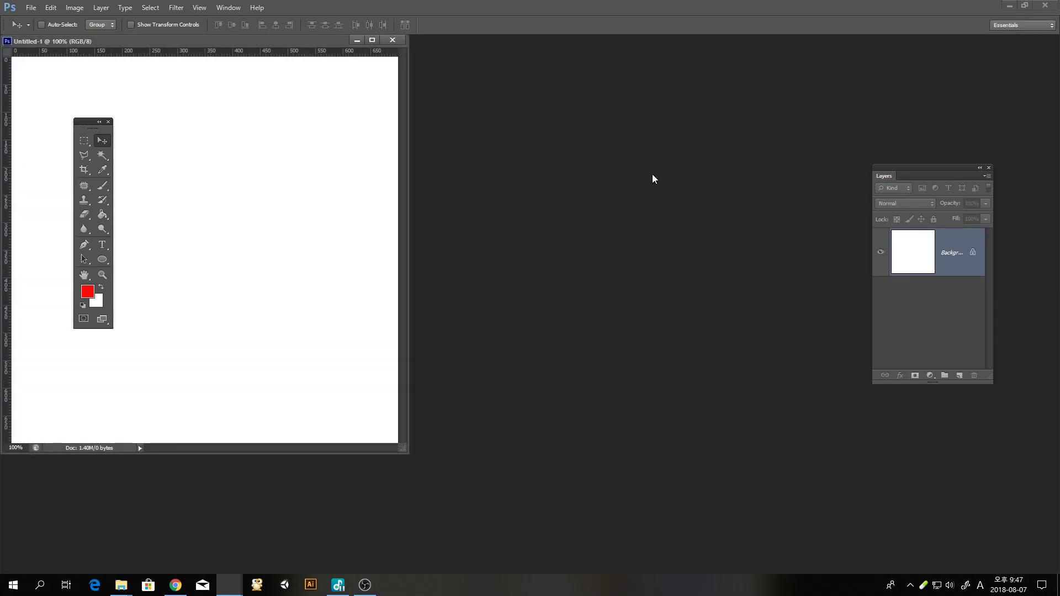
# Step: Move the floating document window to the middle of the workspace and enlarge it to leave a margin around the canvas
pyautogui.moveTo(335, 41); pyautogui.dragTo(604, 66)
pyautogui.moveTo(687, 475); pyautogui.dragTo(770, 542)
pyautogui.moveTo(595, 66); pyautogui.dragTo(579, 64)
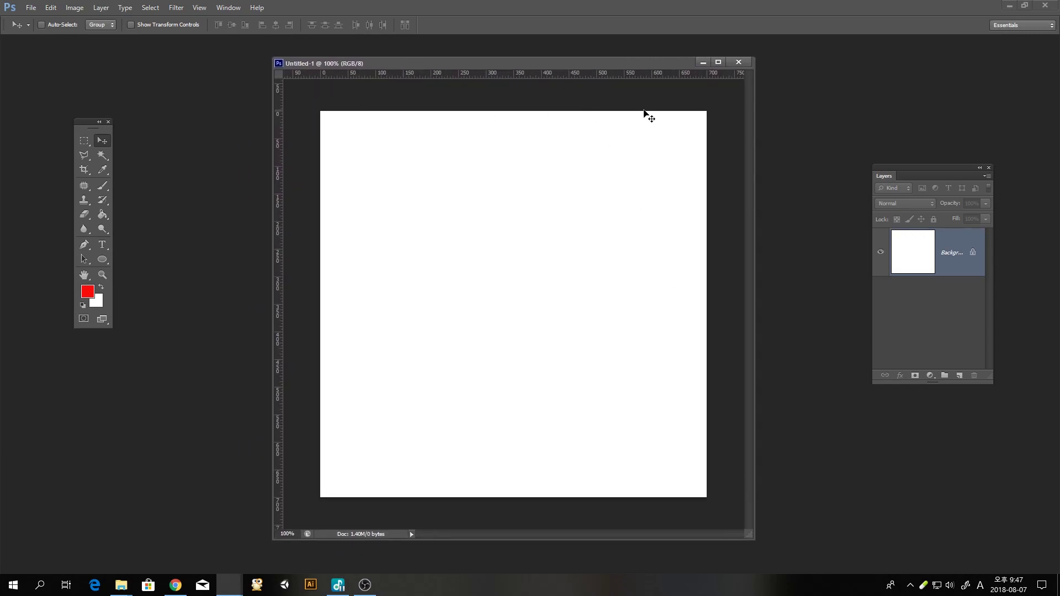
pyautogui.moveTo(672, 66); pyautogui.dragTo(614, 37)
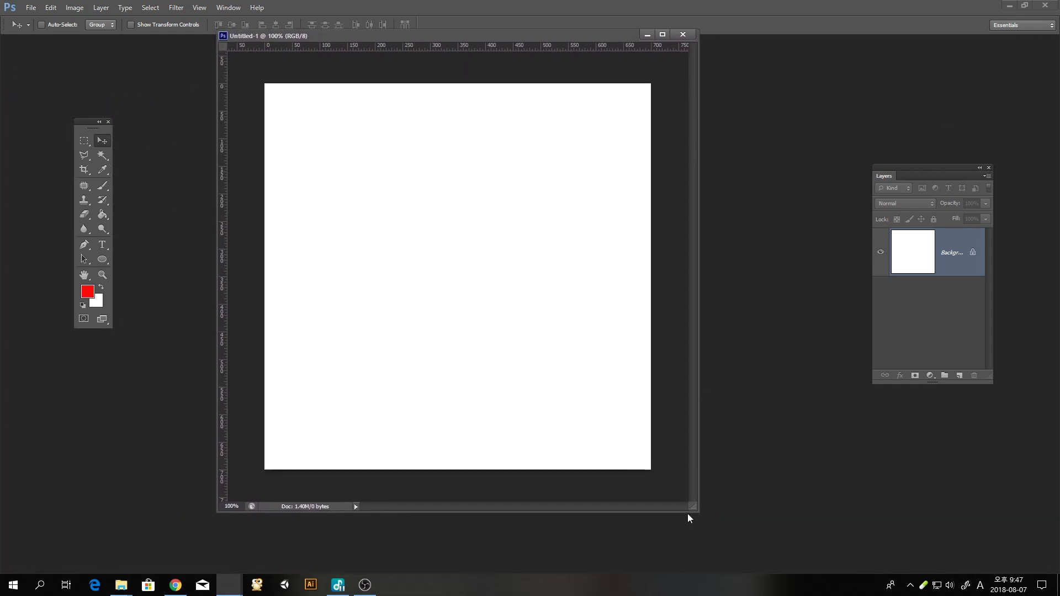
pyautogui.moveTo(698, 512); pyautogui.dragTo(744, 513)
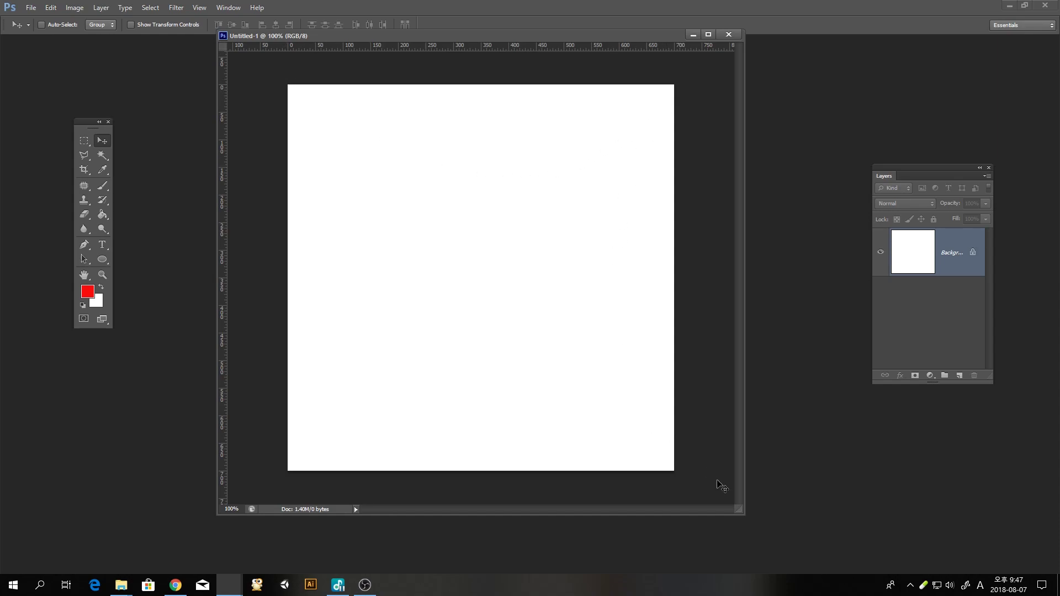
pyautogui.moveTo(738, 512); pyautogui.dragTo(784, 551)
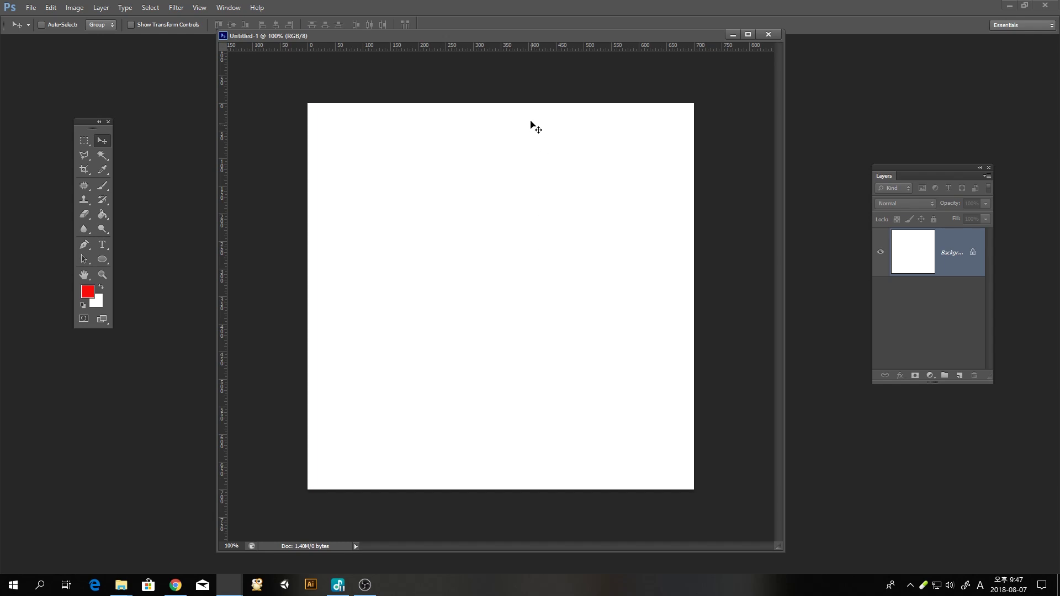
pyautogui.moveTo(521, 34); pyautogui.dragTo(525, 42)
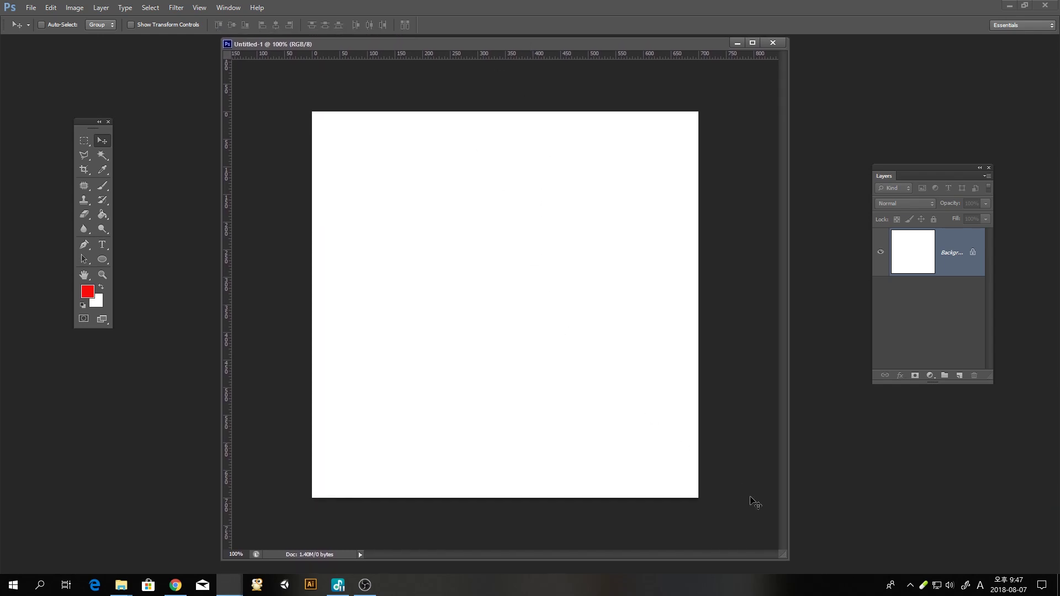
pyautogui.moveTo(788, 560); pyautogui.dragTo(773, 532)
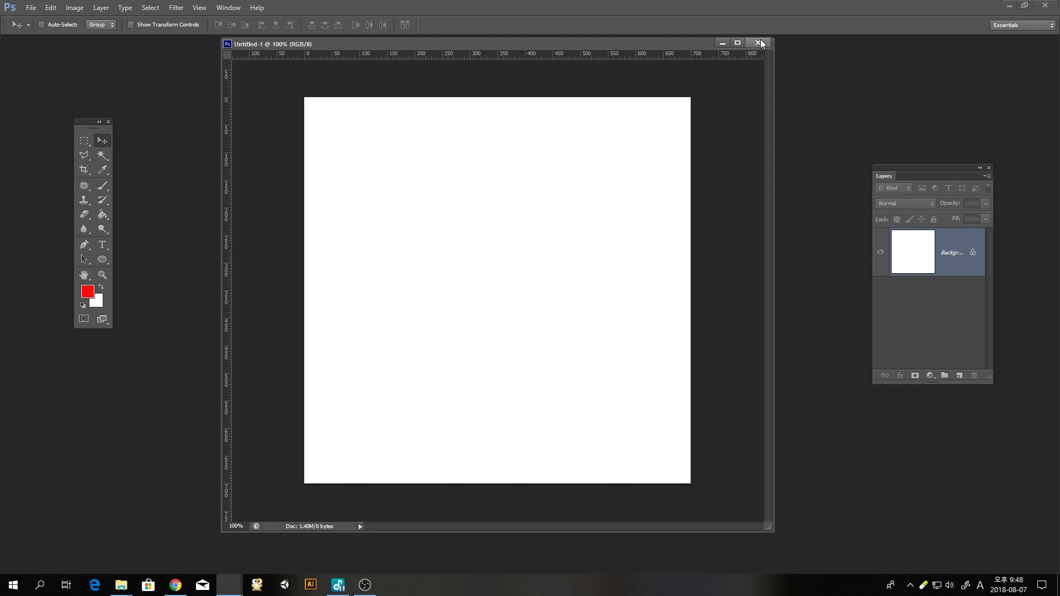
# Step: Maximize the document window, minimize and reopen it, and return it to its floating size
pyautogui.click(738, 43)
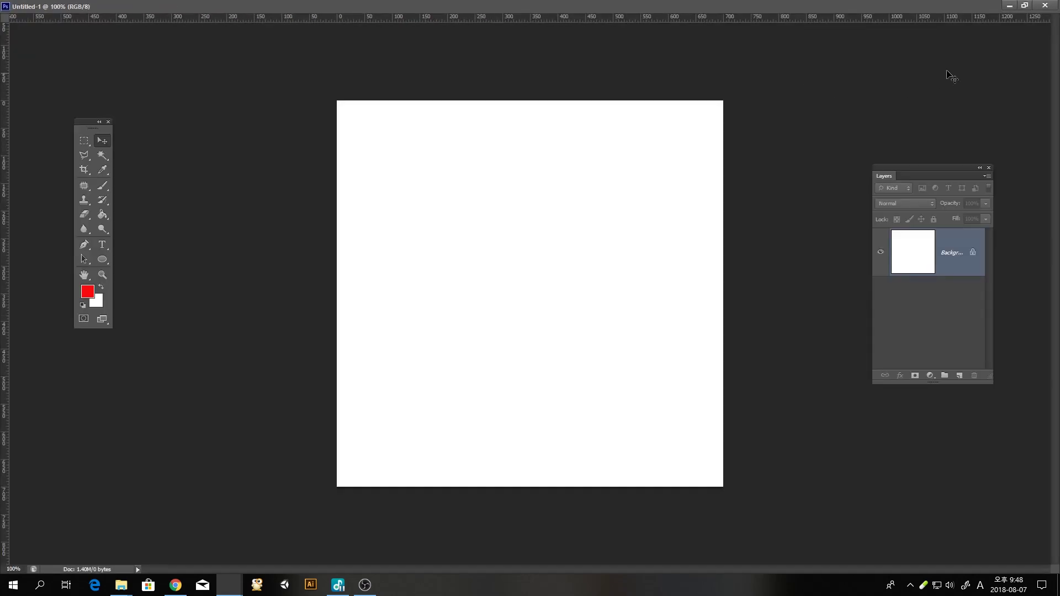
pyautogui.click(1009, 5)
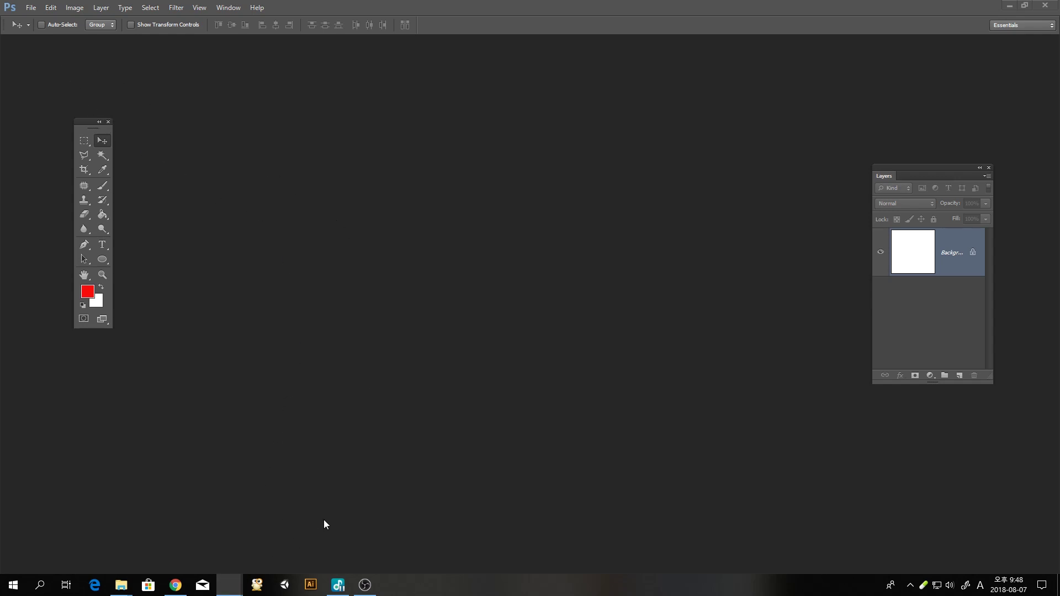
pyautogui.click(234, 589)
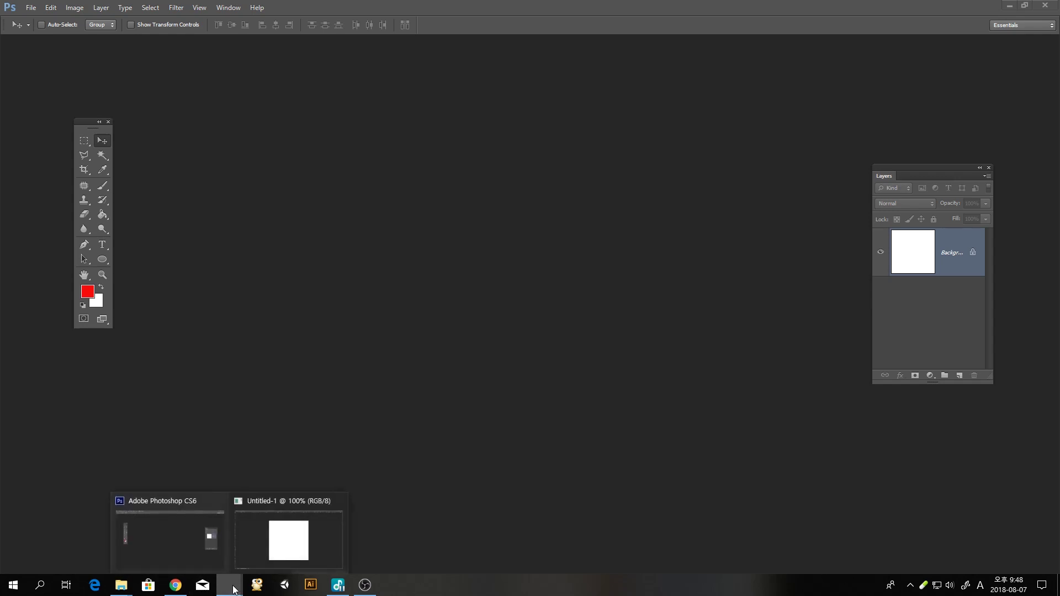
pyautogui.moveTo(262, 549)
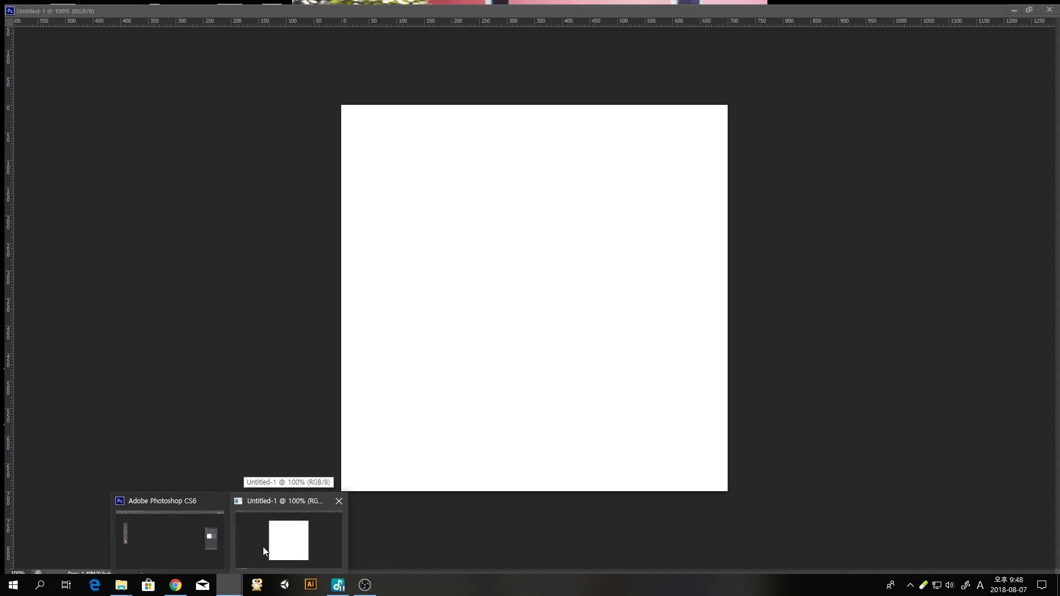
pyautogui.click(262, 549)
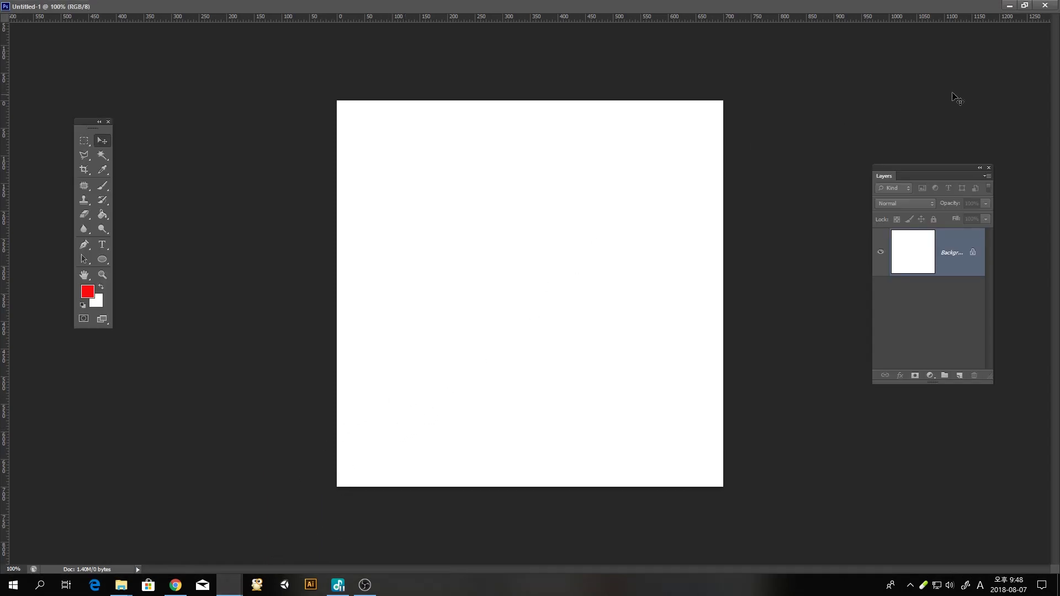
pyautogui.click(1025, 10)
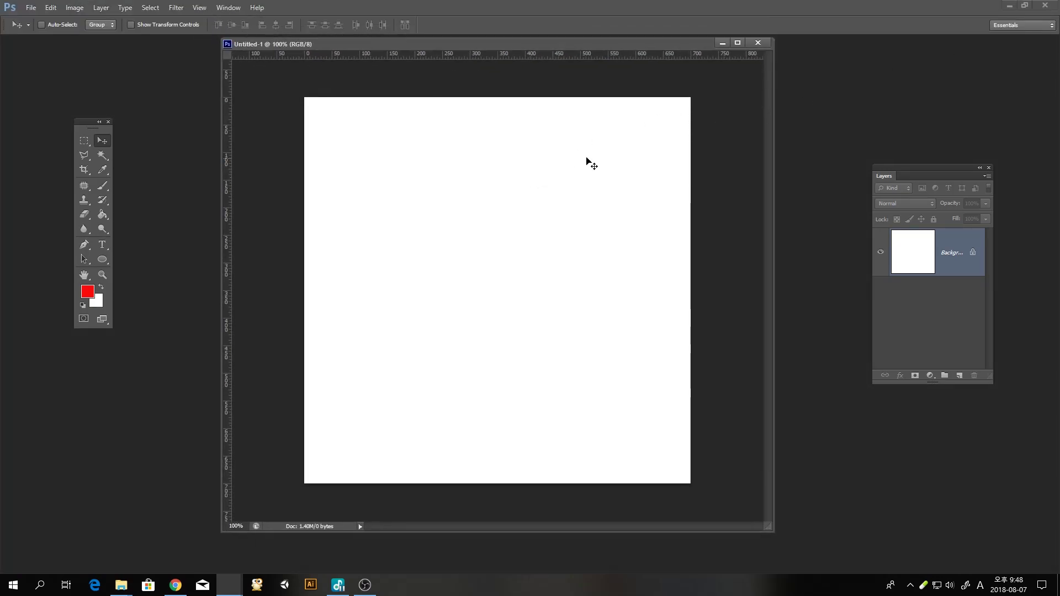
# Step: Minimize and reopen the floating document window, and close the document
pyautogui.click(723, 44)
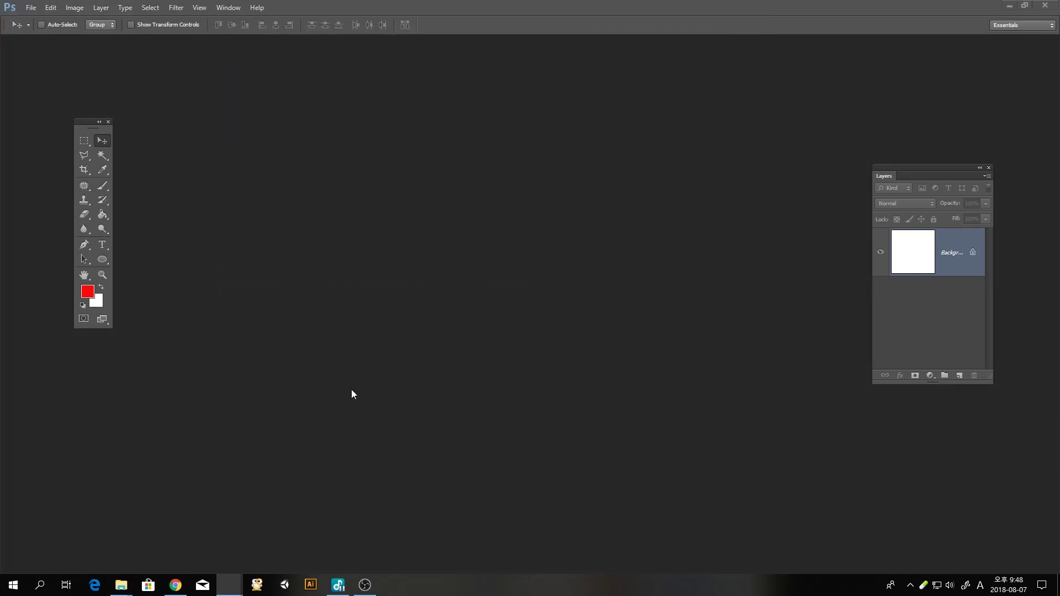
pyautogui.moveTo(232, 583)
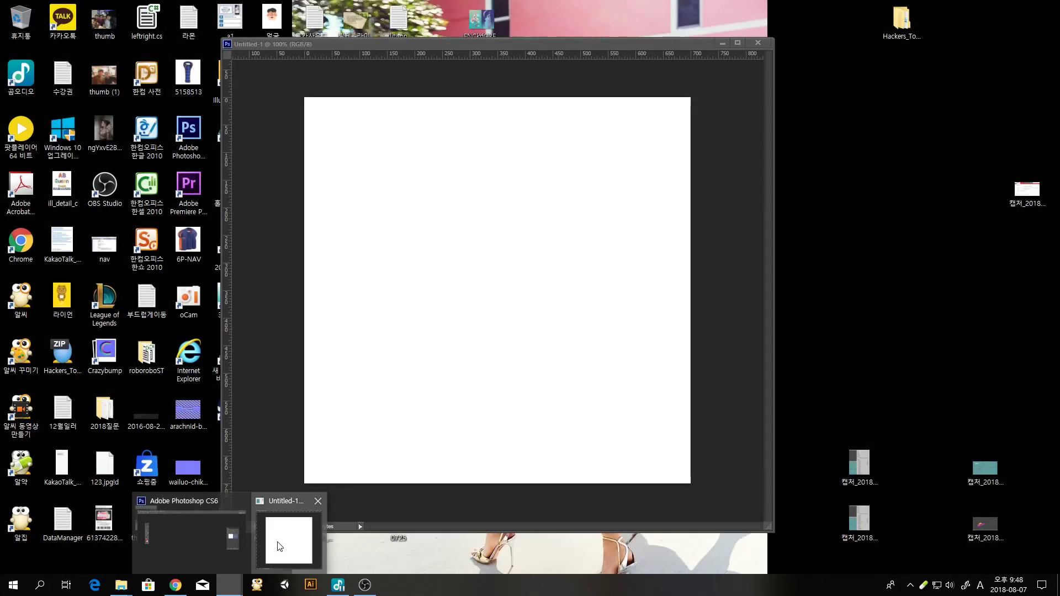
pyautogui.click(280, 547)
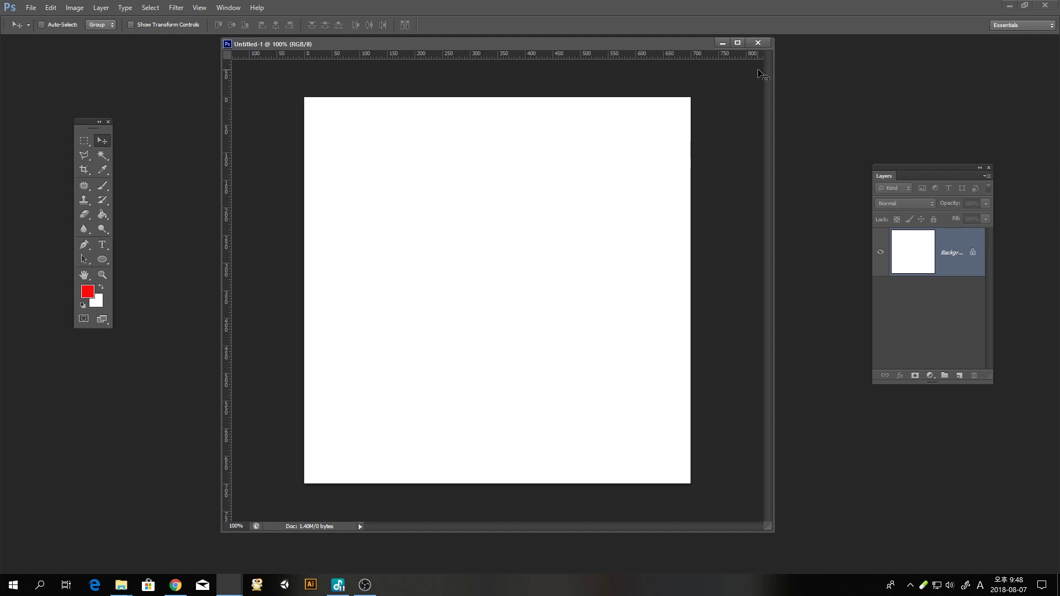
pyautogui.click(765, 44)
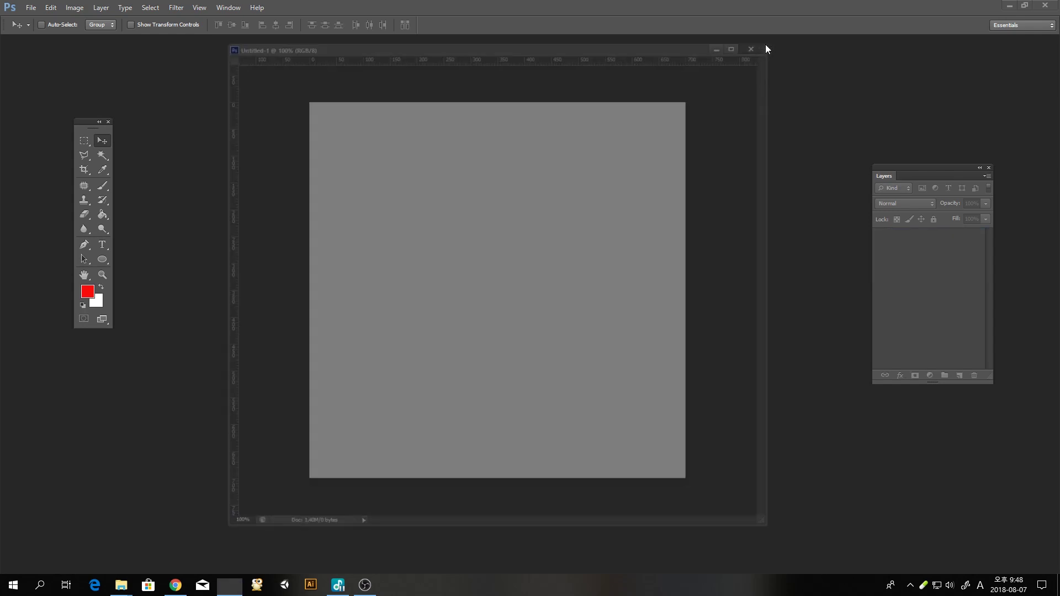
# Step: Create a new 700 by 700 pixel white document and enlarge its window near the middle of the workspace
pyautogui.click(36, 12)
pyautogui.click(41, 19)
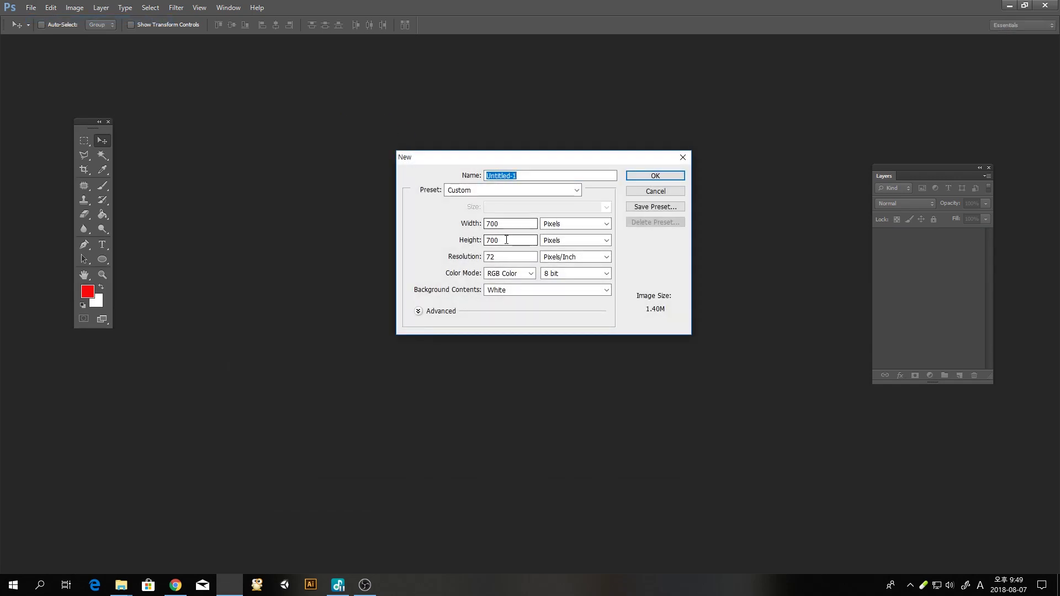
pyautogui.click(652, 182)
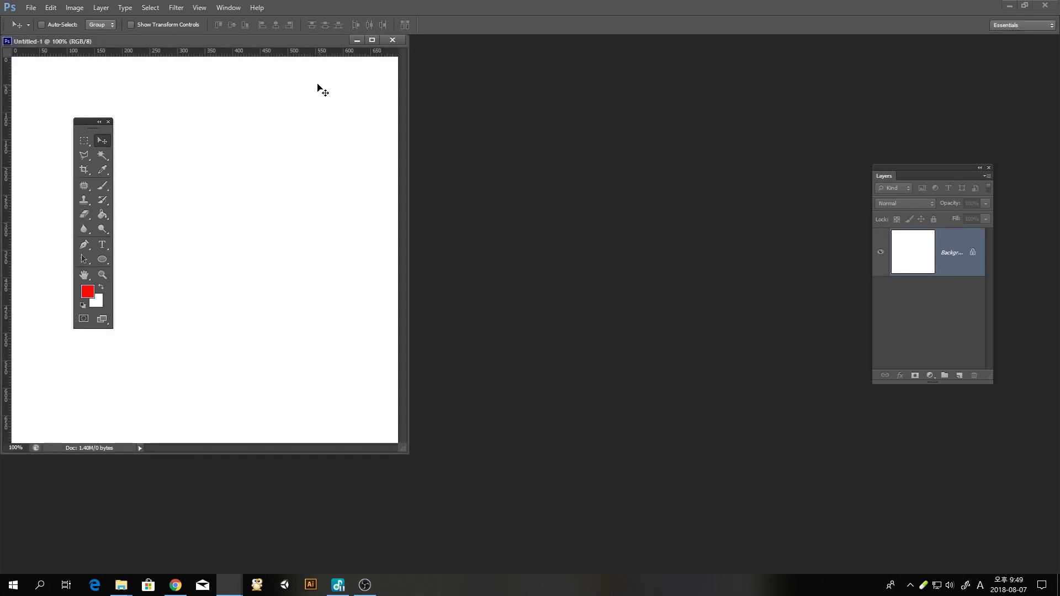
pyautogui.moveTo(290, 38); pyautogui.dragTo(477, 84)
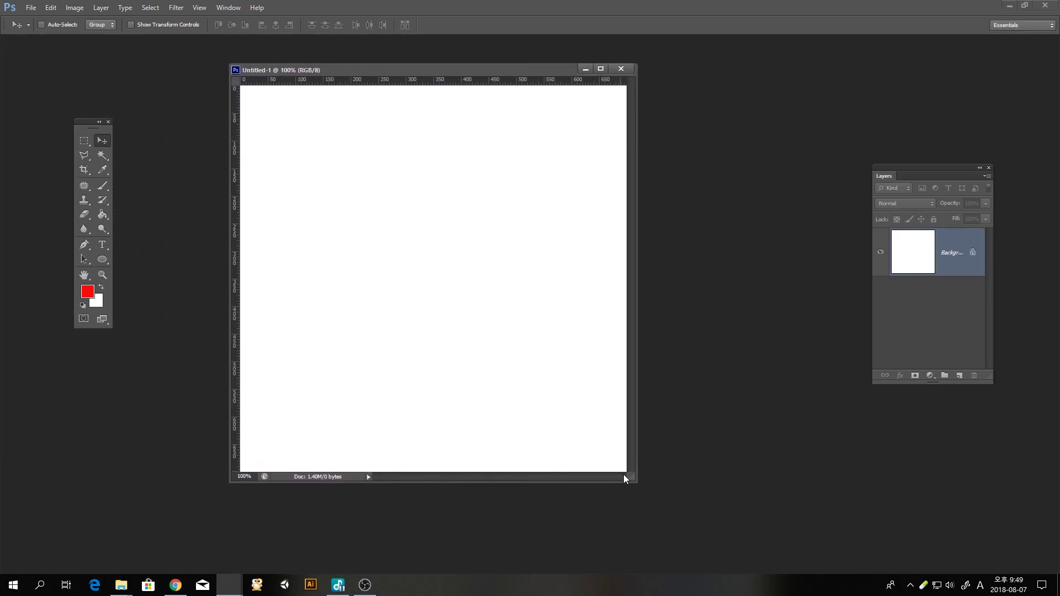
pyautogui.moveTo(634, 483); pyautogui.dragTo(723, 529)
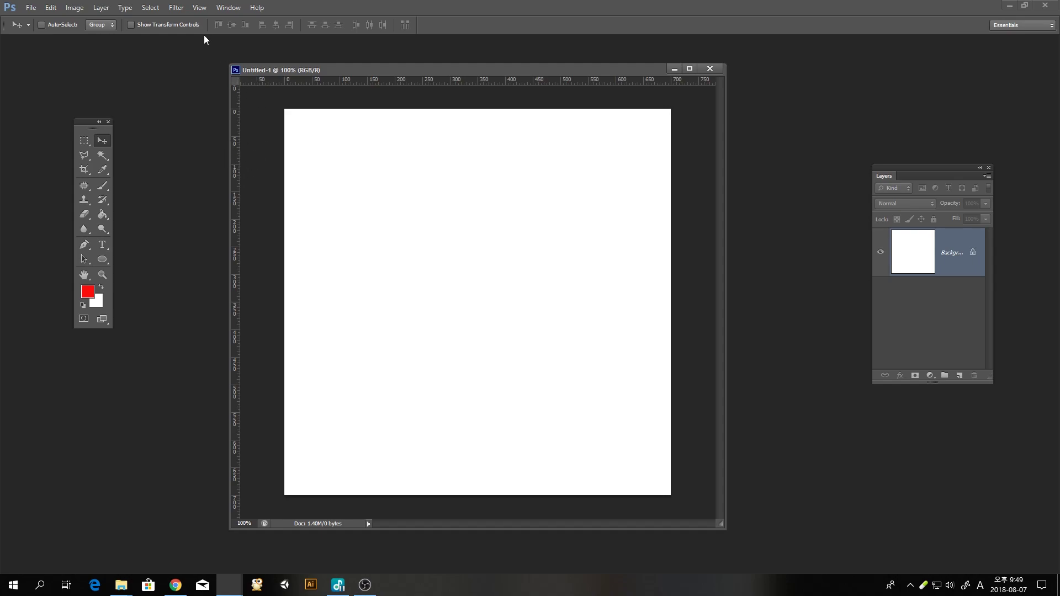
# Step: Hide the document's rulers and show them again
pyautogui.click(200, 8)
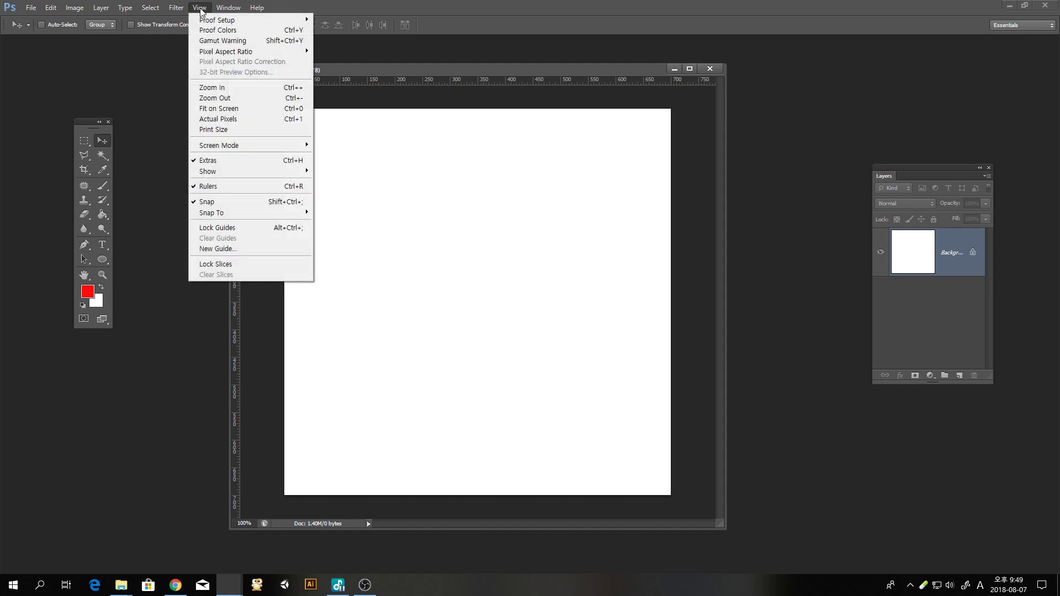
pyautogui.click(256, 188)
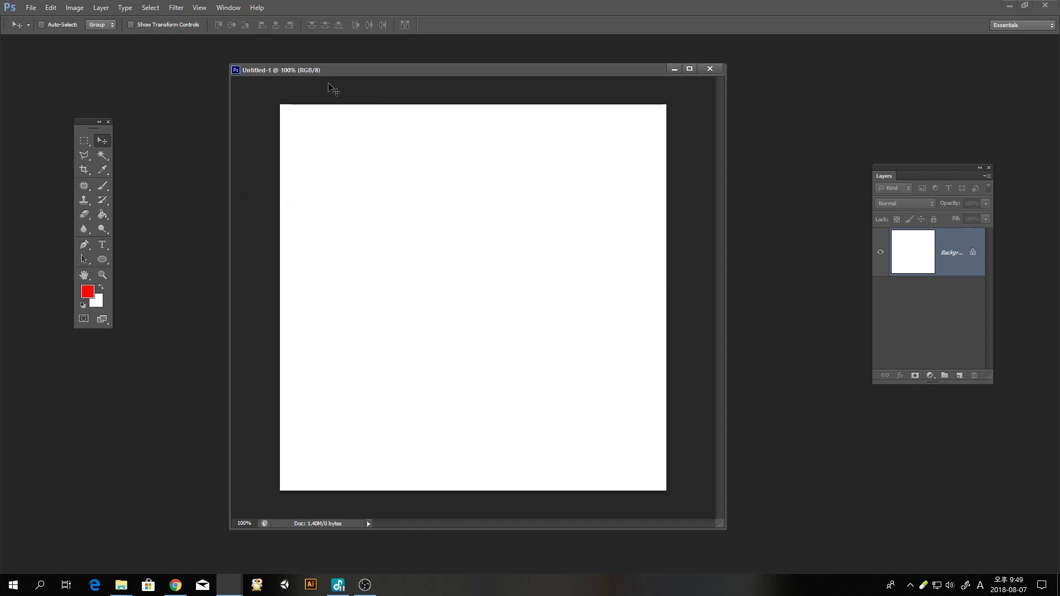
pyautogui.click(200, 7)
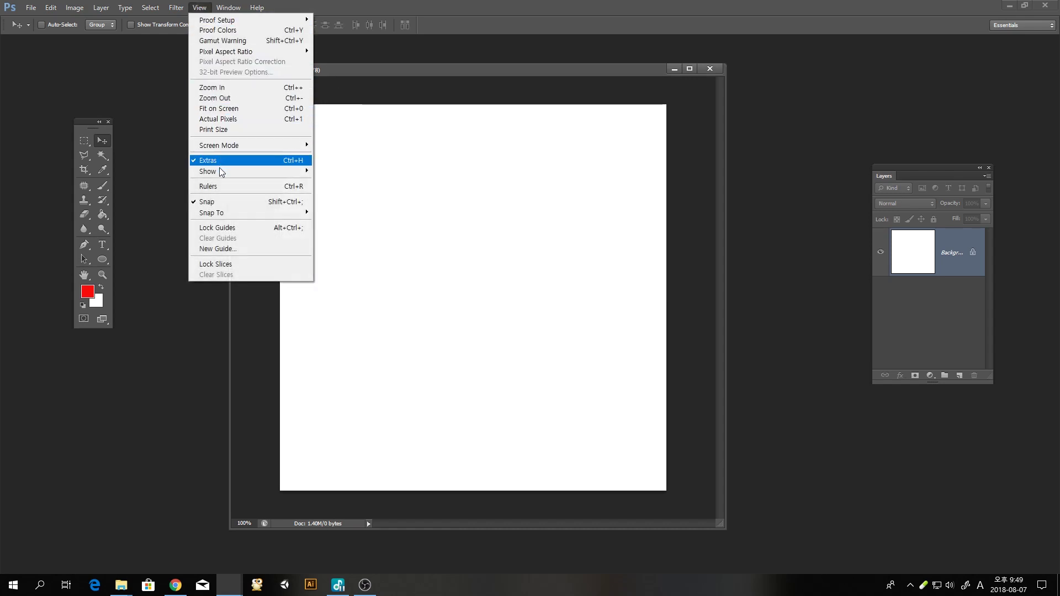
pyautogui.click(221, 188)
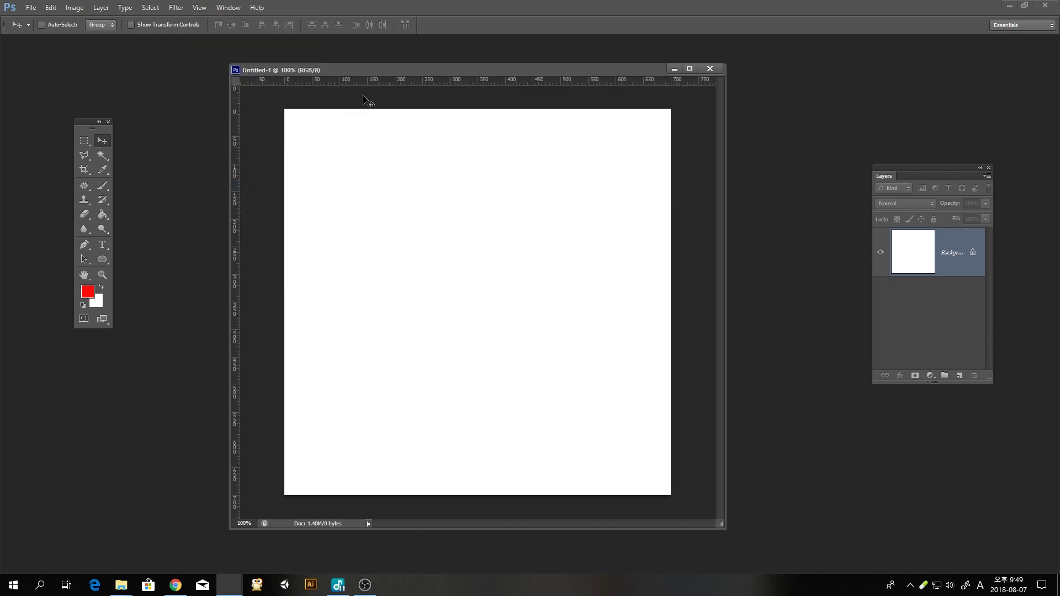
# Step: Shift the blank document's window and open london-1081820_960_720 from the 2017동영상강좌 > 2018라이브강좌 > 포토 folder on drive D
pyautogui.moveTo(381, 71); pyautogui.dragTo(452, 67)
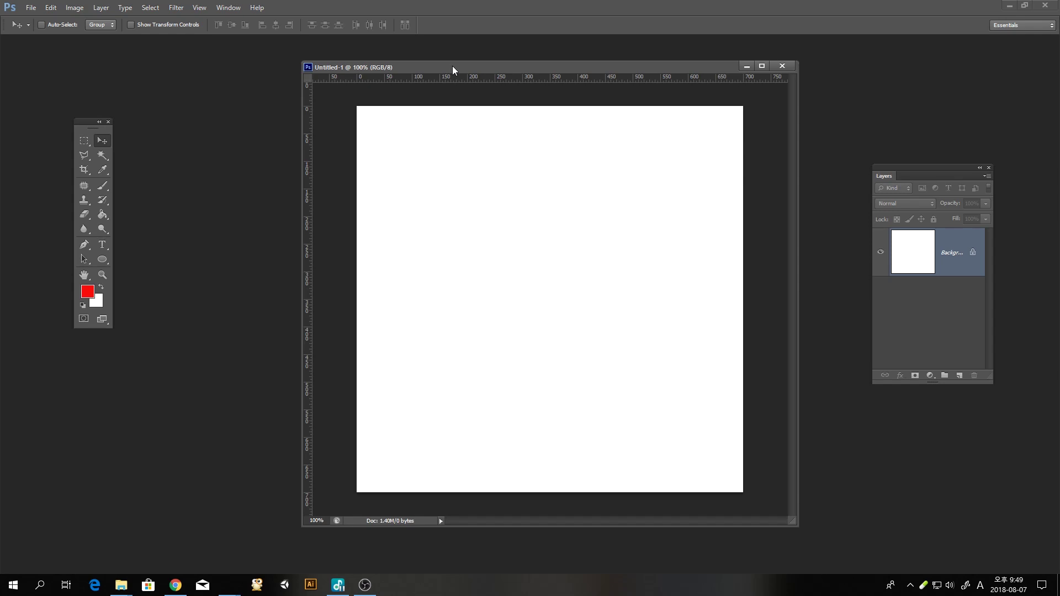
pyautogui.click(30, 9)
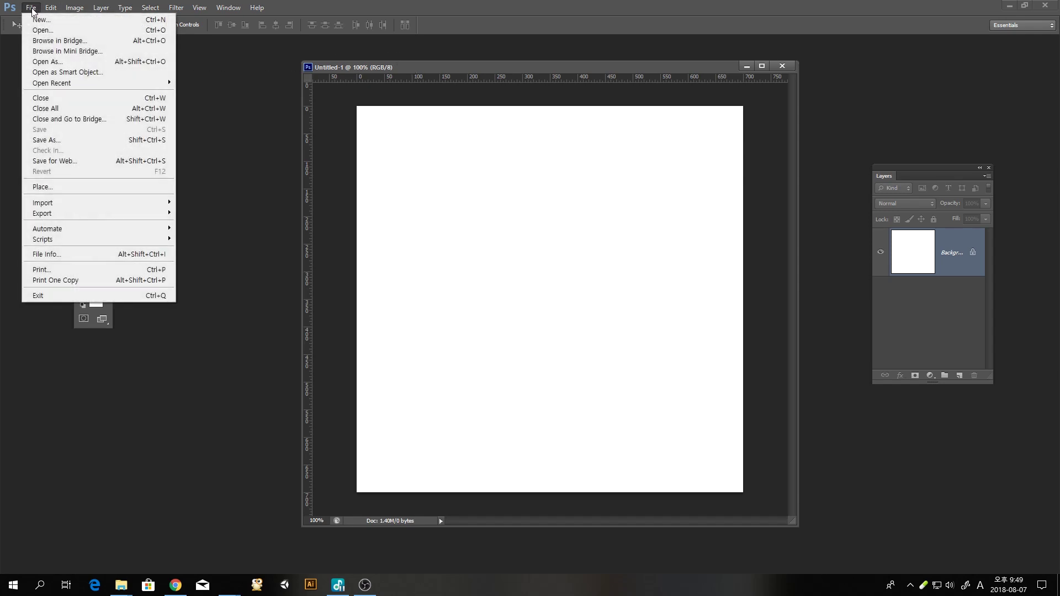
pyautogui.click(42, 33)
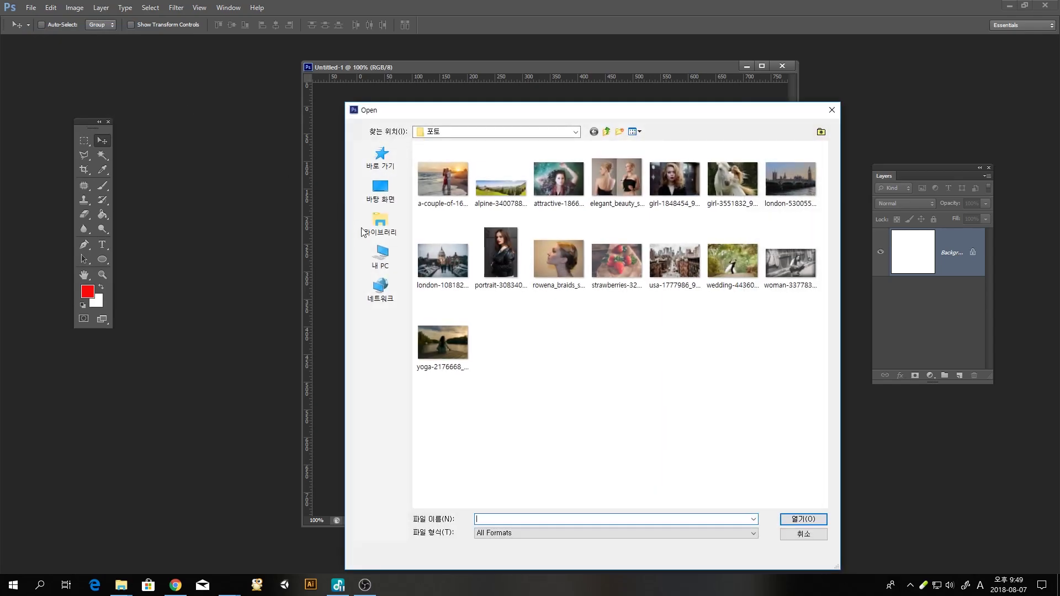
pyautogui.click(383, 258)
pyautogui.doubleClick(564, 281)
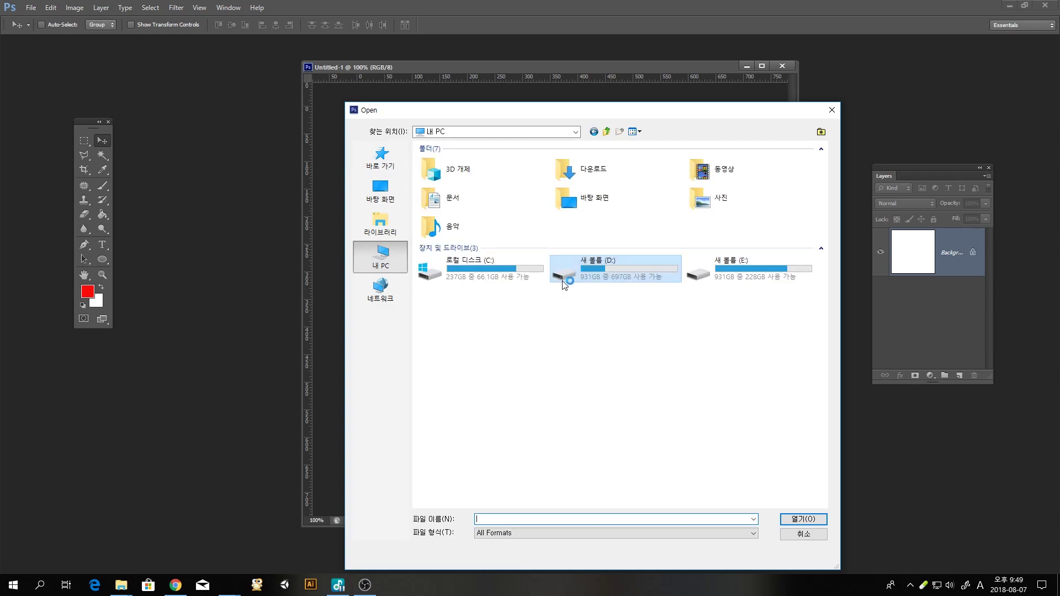
pyautogui.moveTo(519, 113); pyautogui.dragTo(473, 90)
pyautogui.doubleClick(416, 170)
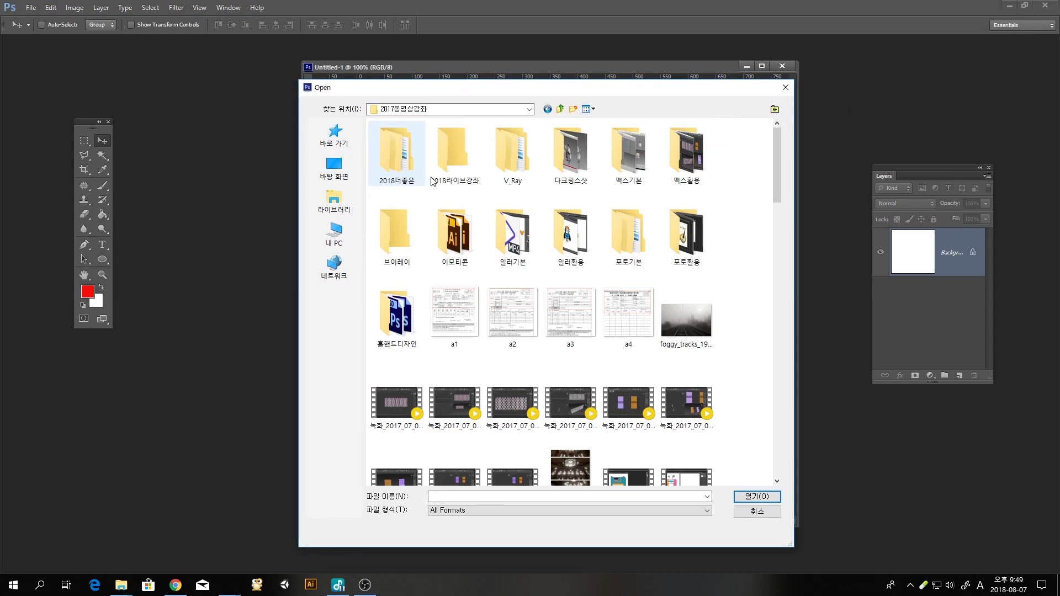
pyautogui.doubleClick(459, 161)
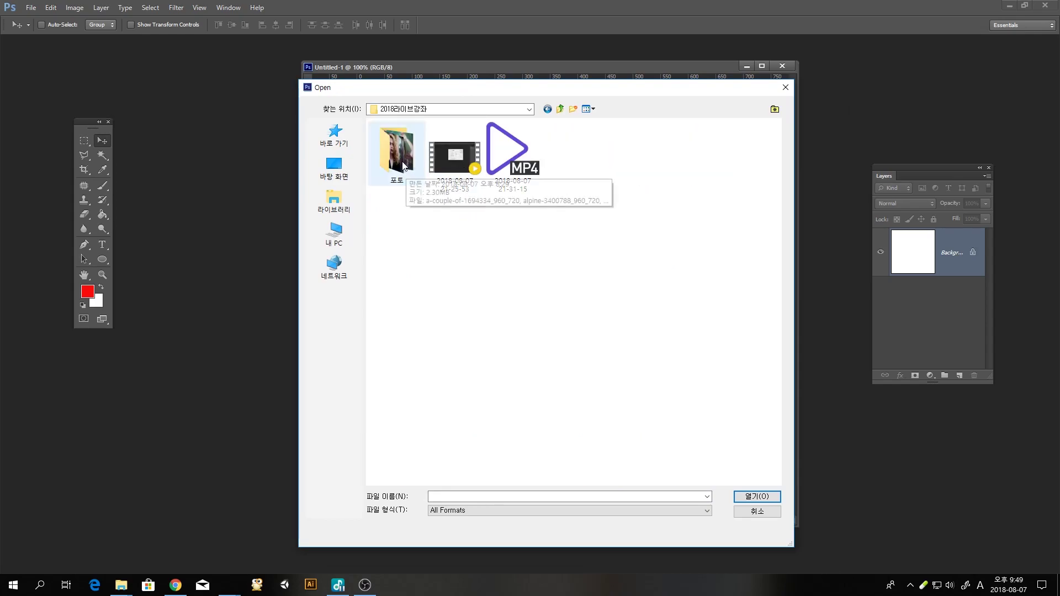
pyautogui.doubleClick(419, 185)
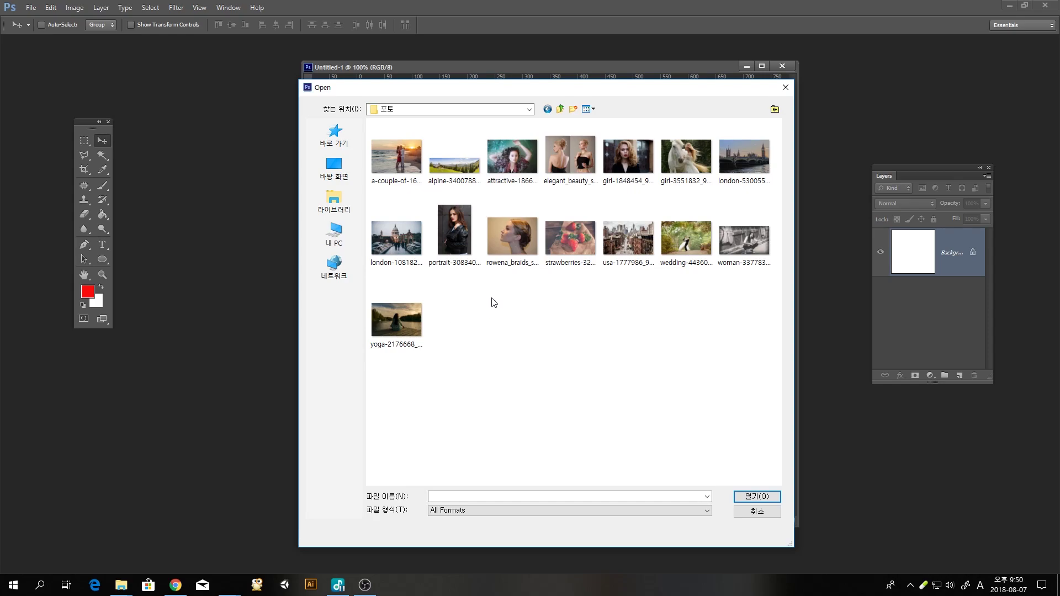
pyautogui.click(409, 244)
pyautogui.click(740, 495)
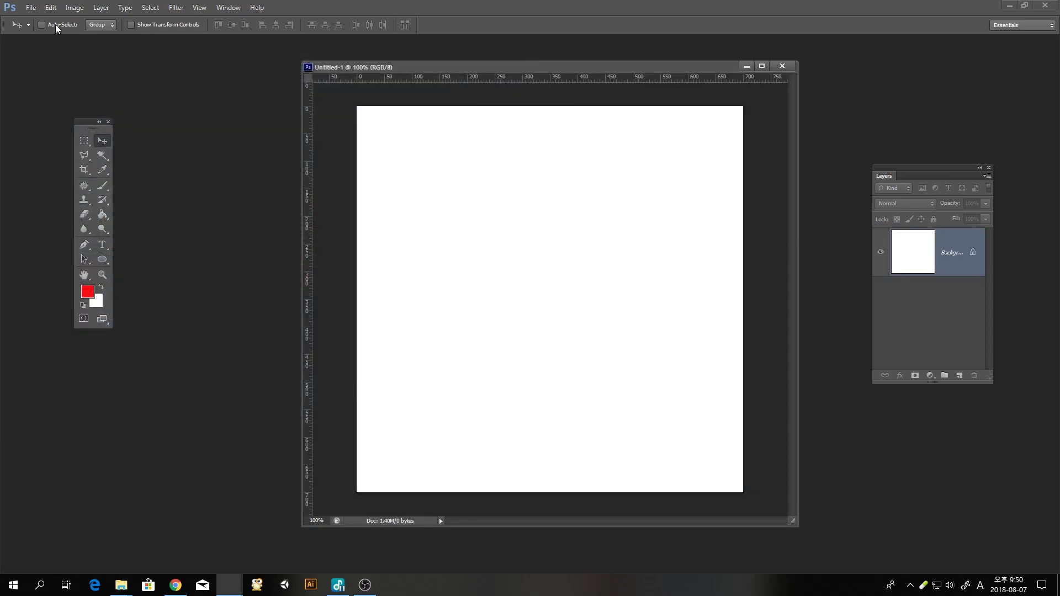
# Step: Open the alpine-3400788_960_720 image from the 2017동영상강좌 > 2018라이브강좌 > 포토 folder on drive D
pyautogui.click(31, 8)
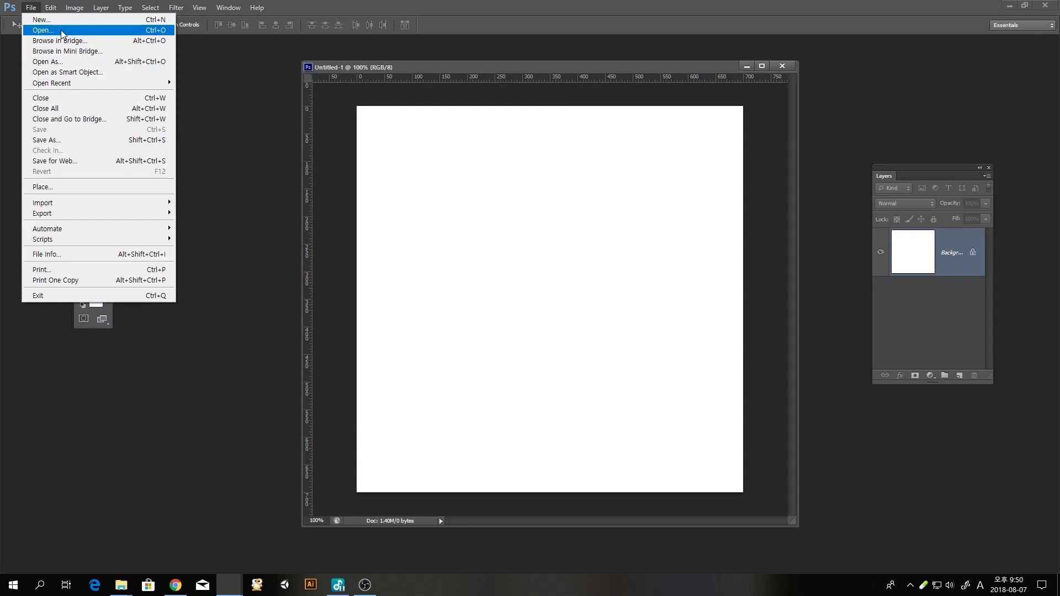
pyautogui.click(43, 30)
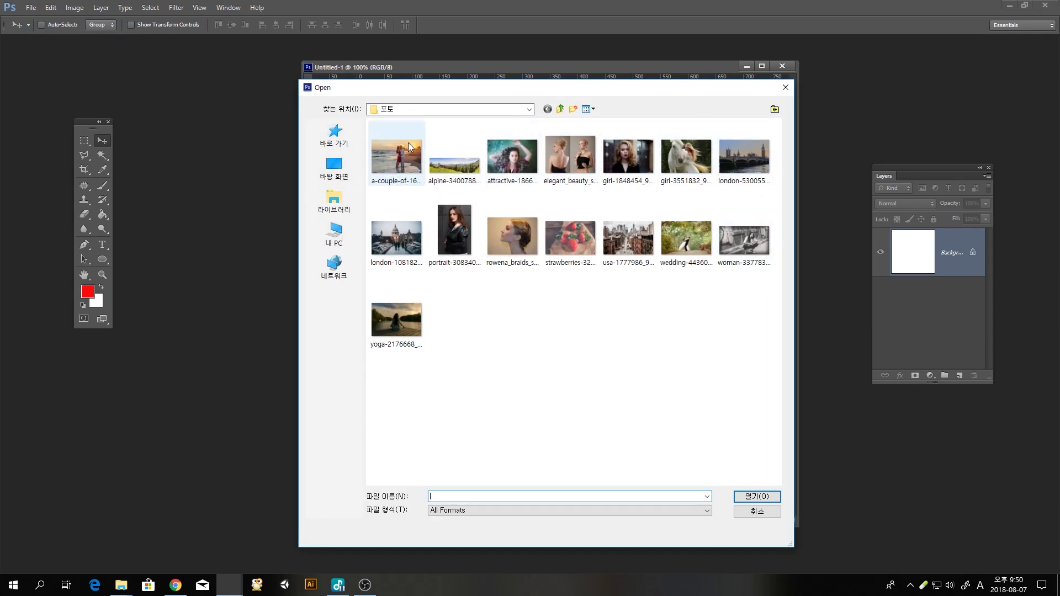
pyautogui.click(334, 233)
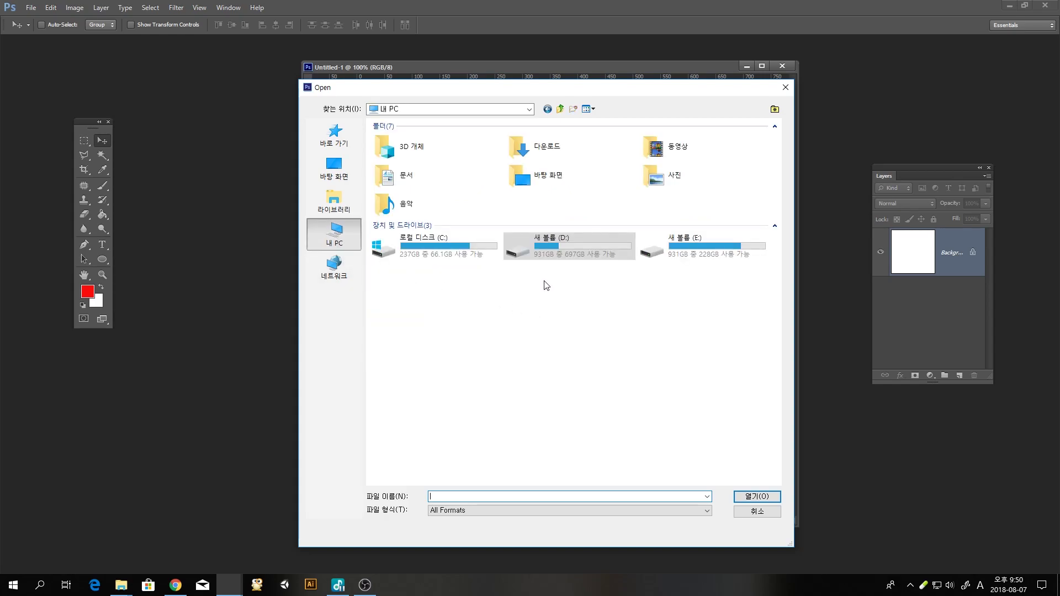
pyautogui.doubleClick(530, 253)
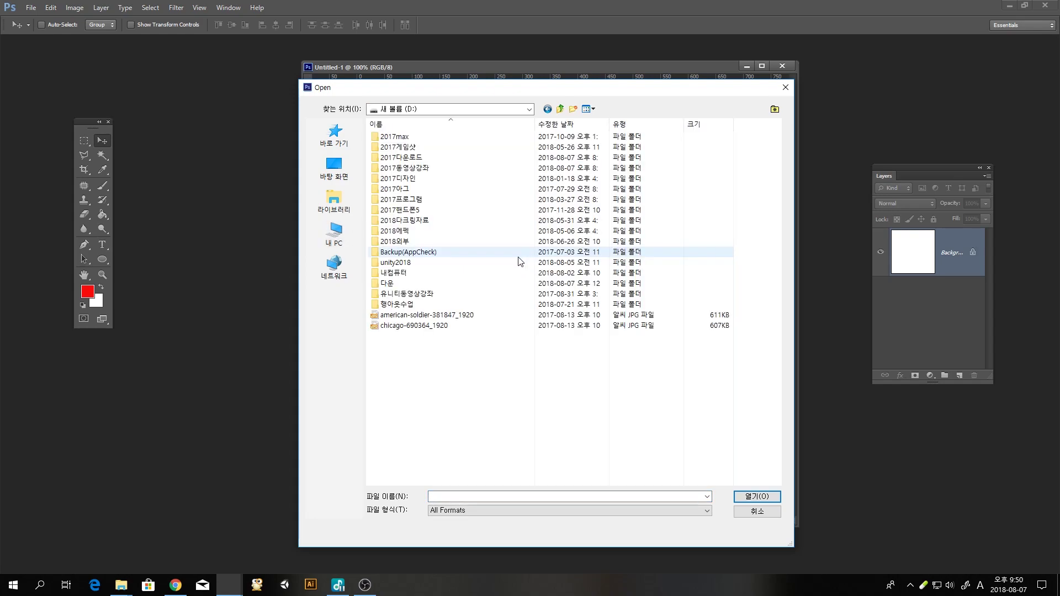
pyautogui.doubleClick(421, 171)
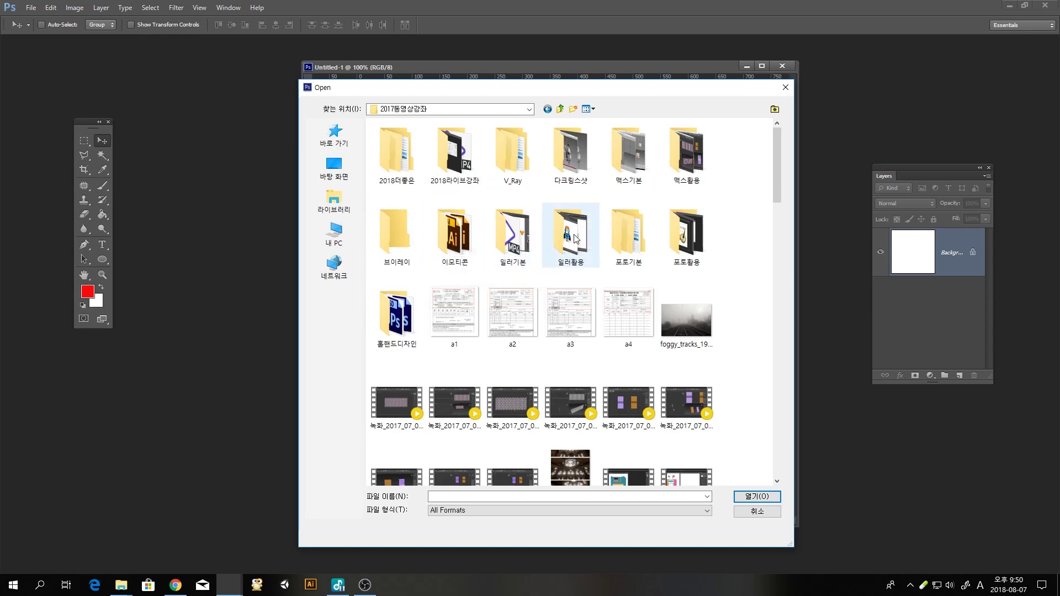
pyautogui.doubleClick(467, 163)
pyautogui.doubleClick(388, 153)
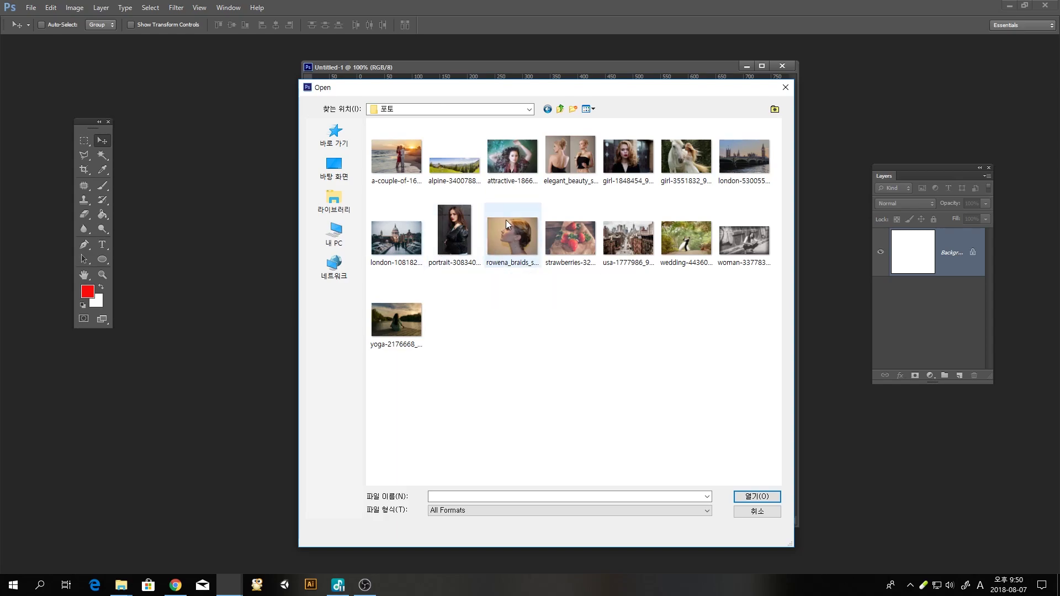
pyautogui.click(454, 160)
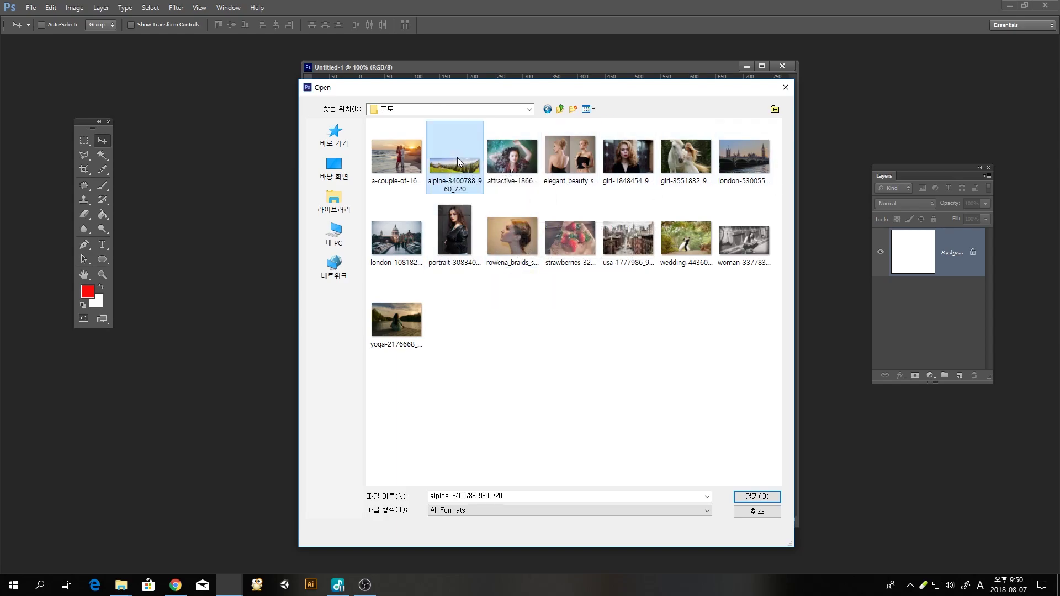
pyautogui.click(751, 495)
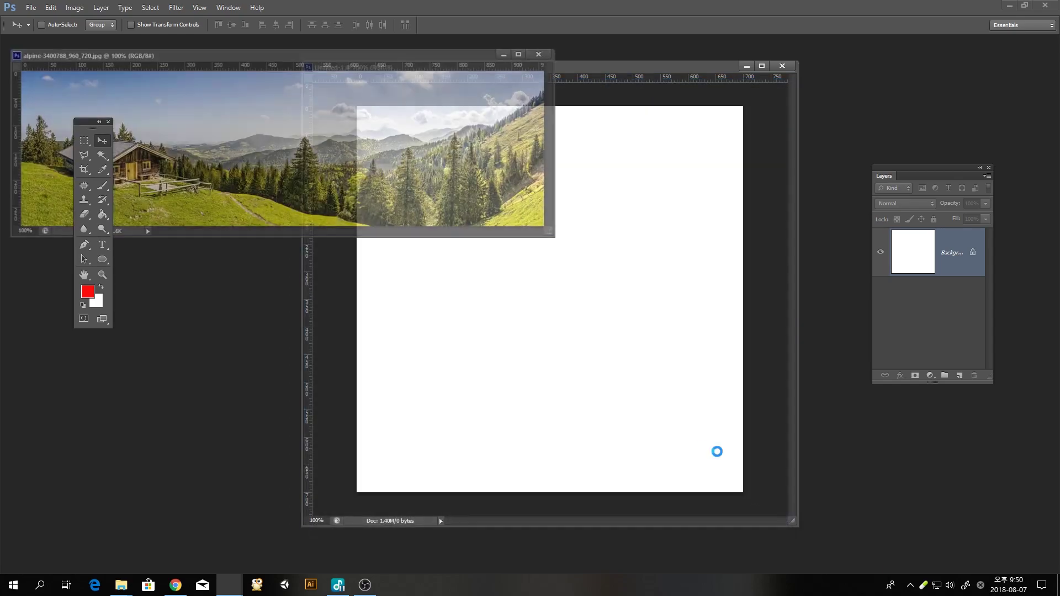
# Step: Move the blank document's window to uncover more of the alpine image, and bring up and cancel the Open dialog
pyautogui.click(563, 98)
pyautogui.moveTo(580, 68); pyautogui.dragTo(631, 57)
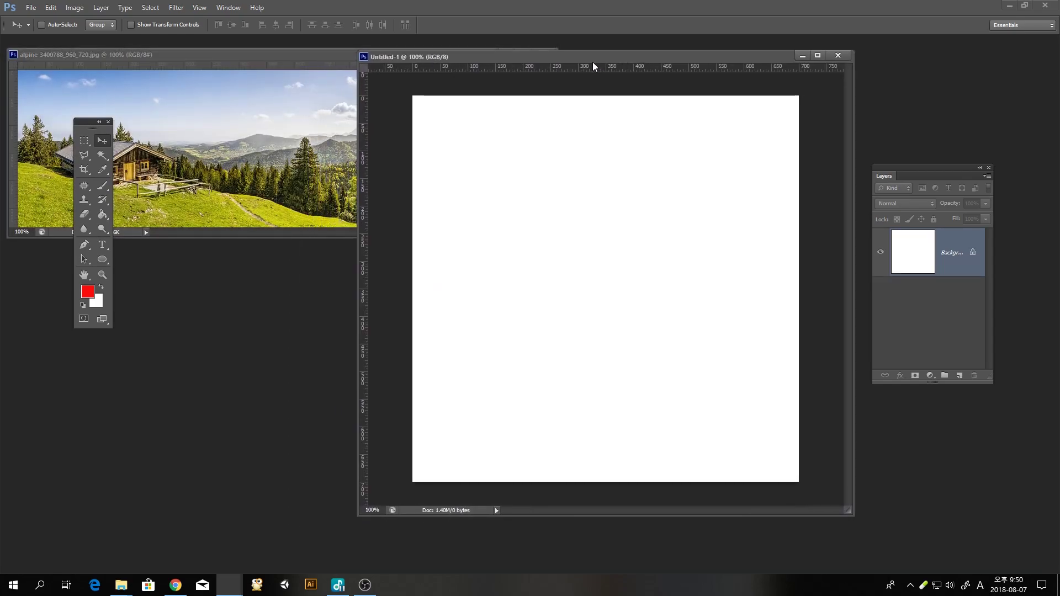
pyautogui.moveTo(574, 59); pyautogui.dragTo(617, 62)
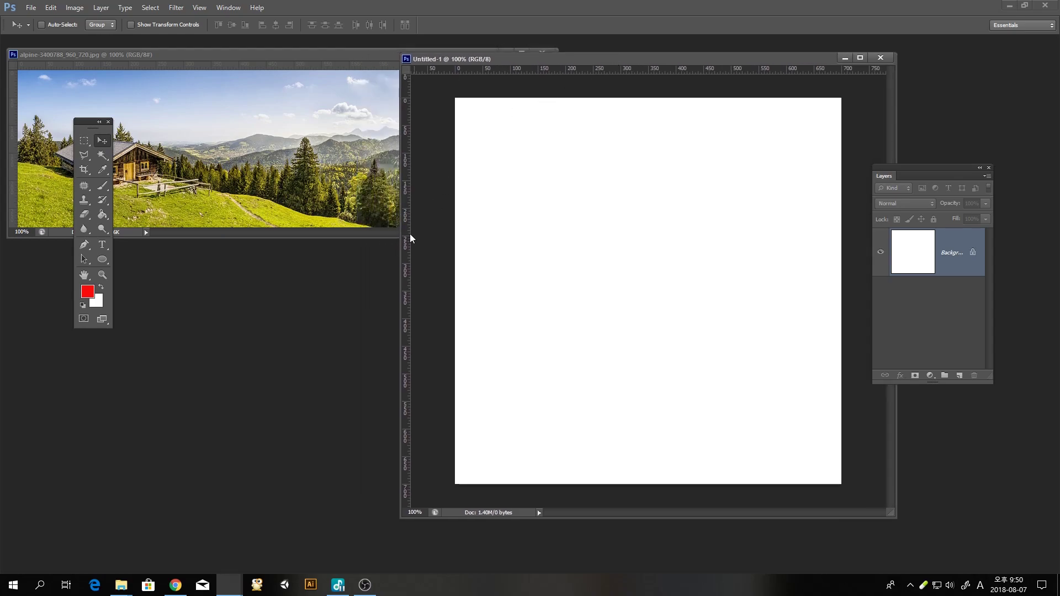
pyautogui.doubleClick(335, 281)
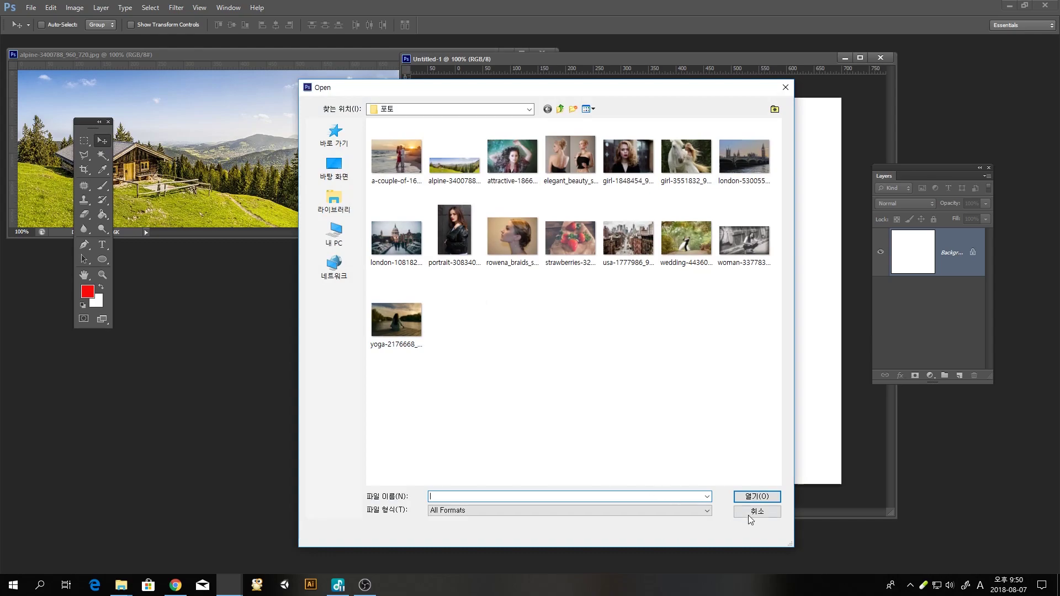
pyautogui.click(752, 513)
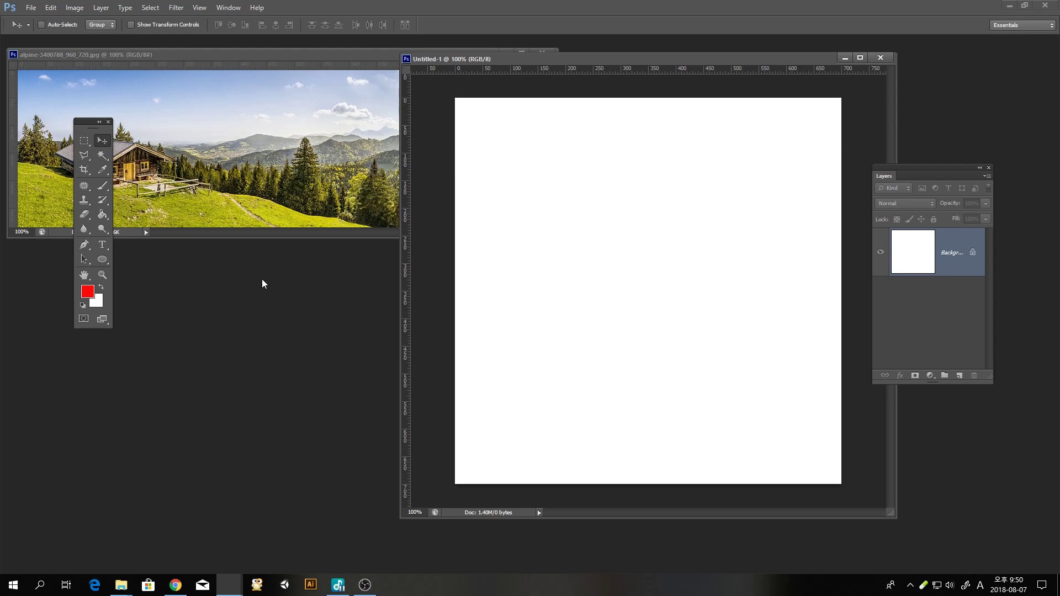
# Step: Open the usa-1777986_960_720 image from the 포토 folder and shift its window slightly
pyautogui.hotkey('ctrl', 'o')
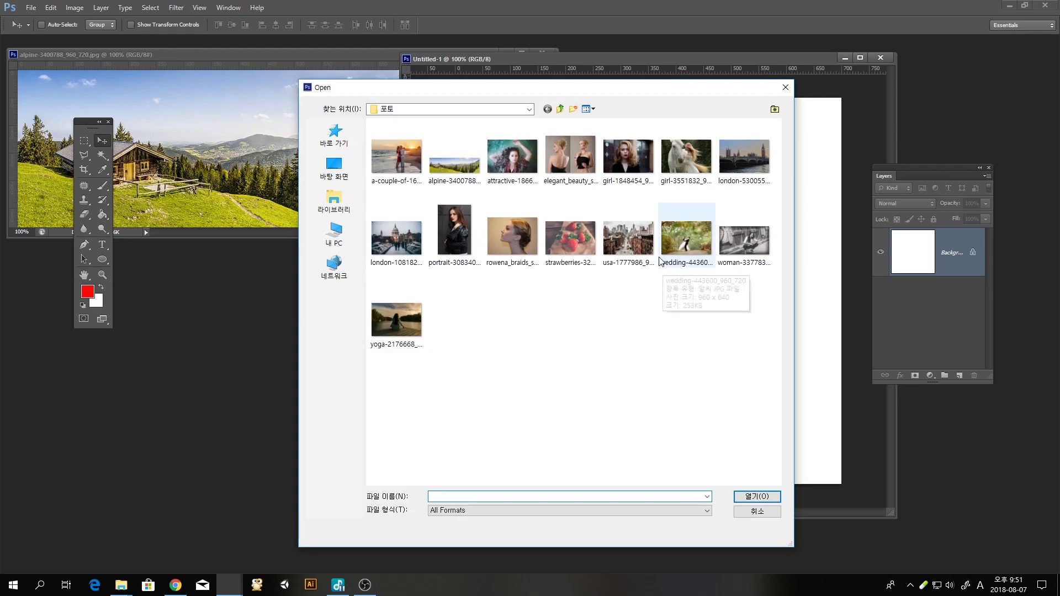
pyautogui.click(638, 247)
pyautogui.click(748, 496)
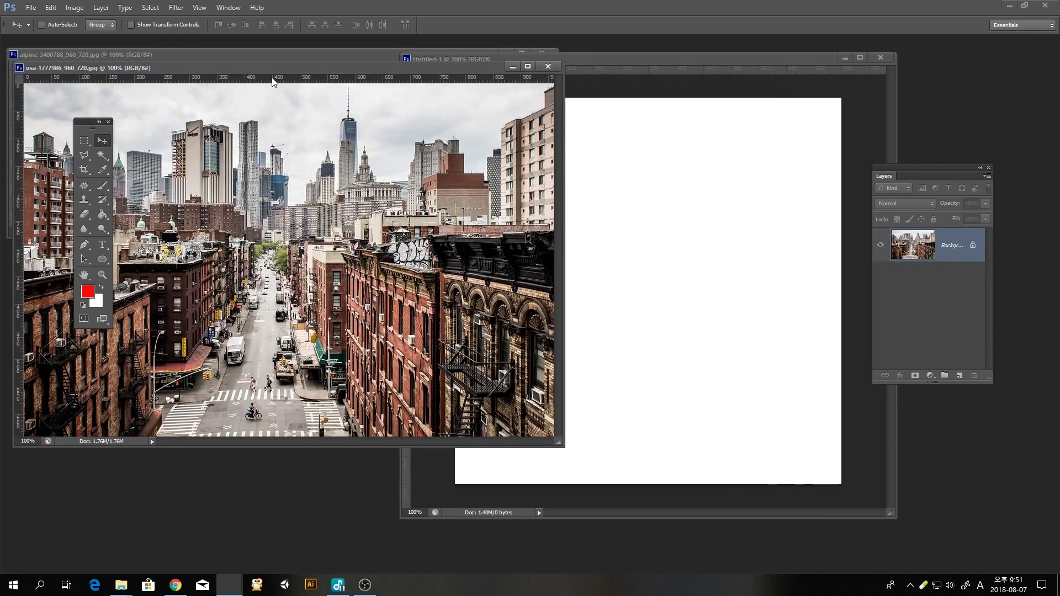
pyautogui.moveTo(270, 67); pyautogui.dragTo(289, 78)
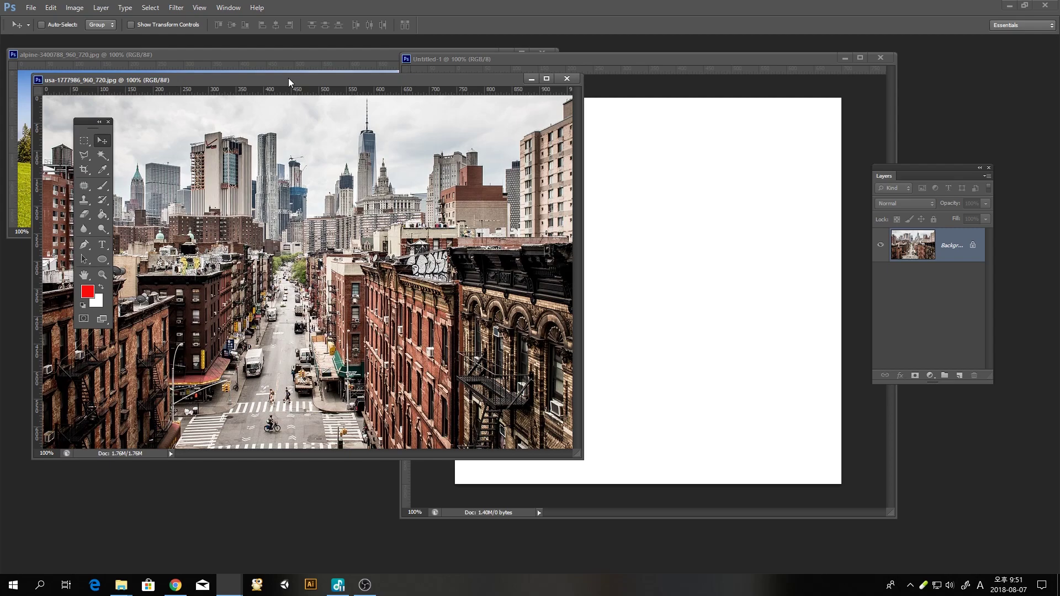
# Step: Close the usa and alpine images, keeping only the blank document open
pyautogui.click(566, 79)
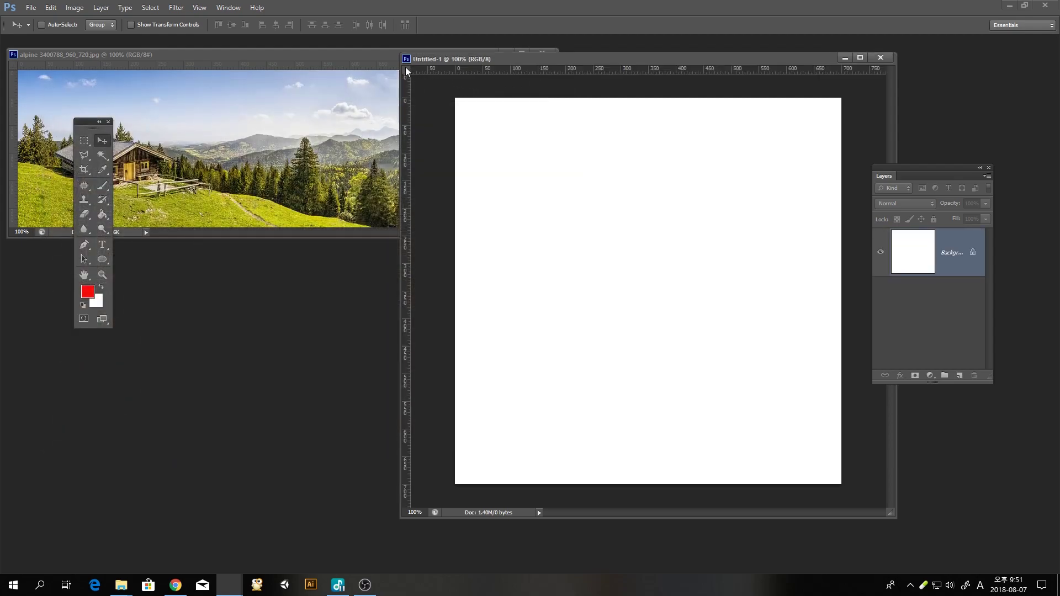
pyautogui.click(541, 53)
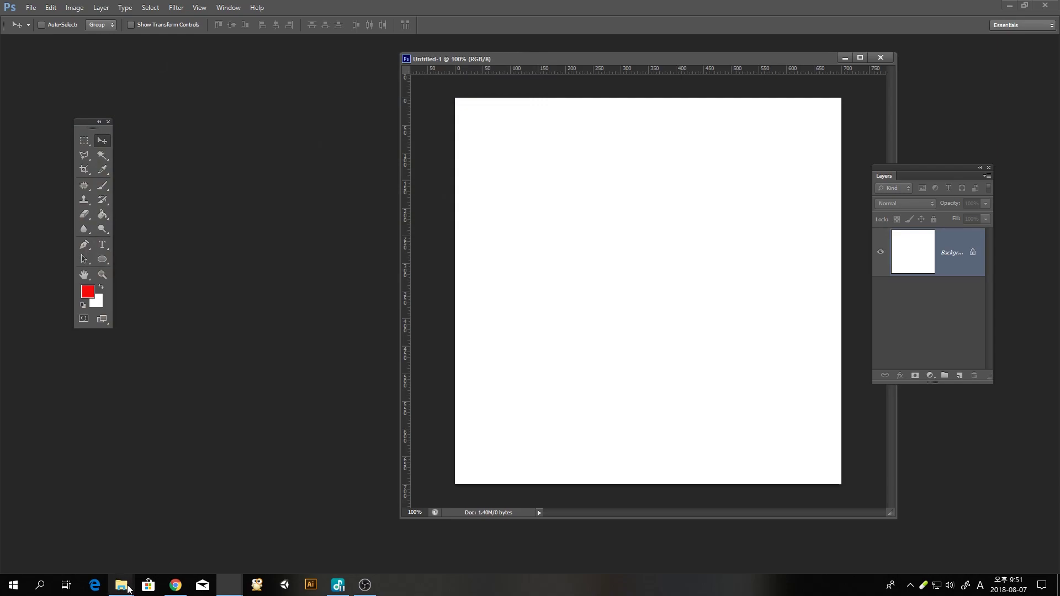
# Step: Switch to File Explorer and go to the 2017동영상강좌 > 2018라이브강좌 > 포토 folder on drive D
pyautogui.moveTo(121, 584)
pyautogui.click(184, 532)
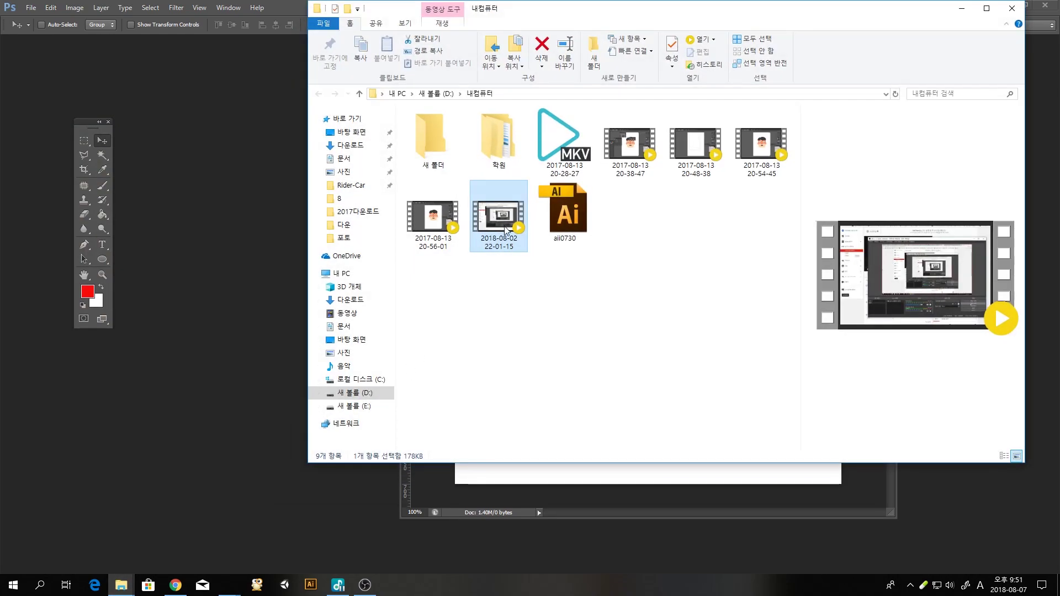
pyautogui.click(356, 397)
pyautogui.click(449, 151)
pyautogui.doubleClick(449, 150)
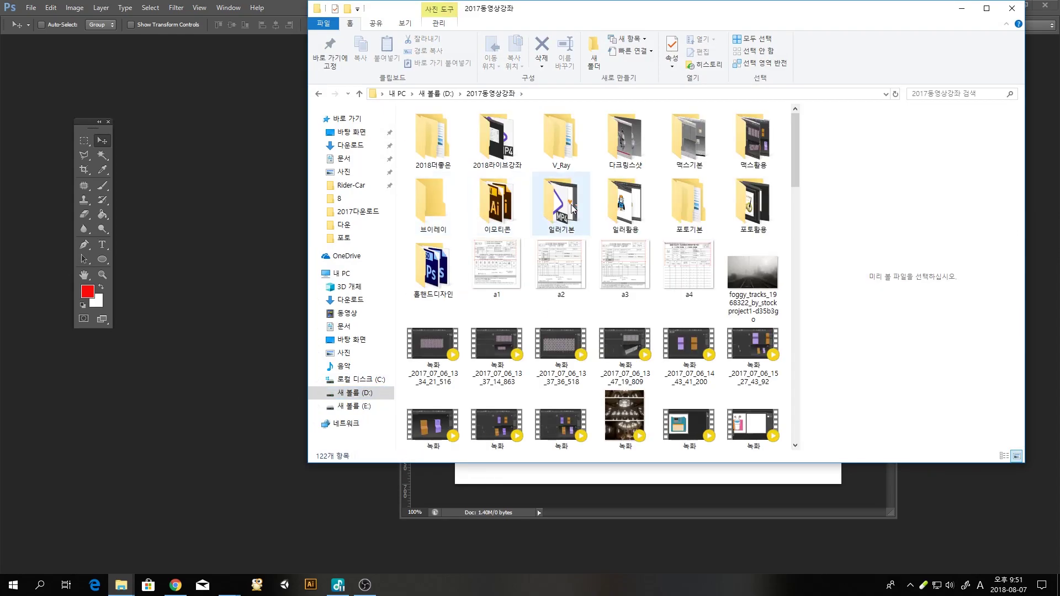
pyautogui.doubleClick(499, 142)
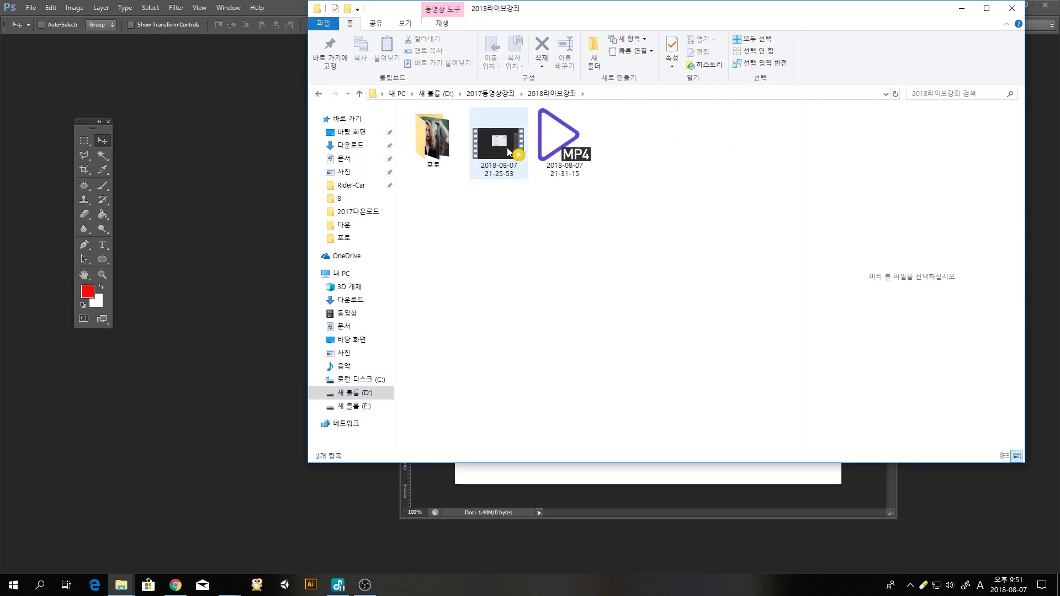
pyautogui.doubleClick(433, 141)
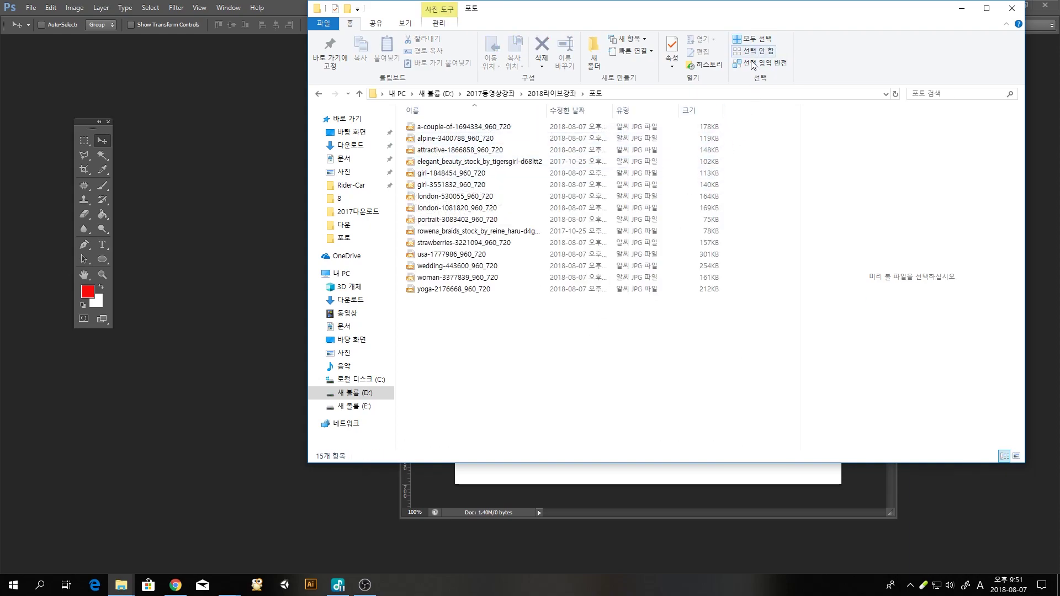
# Step: Show the 포토 folder's files as large icons (큰 아이콘)
pyautogui.rightClick(526, 345)
pyautogui.moveTo(615, 365)
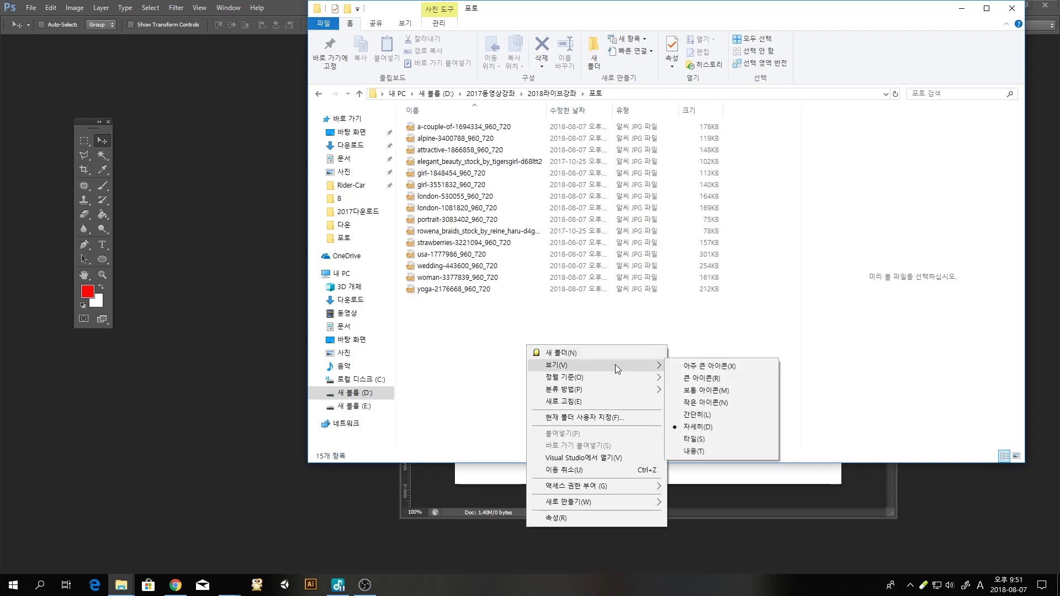
pyautogui.click(689, 379)
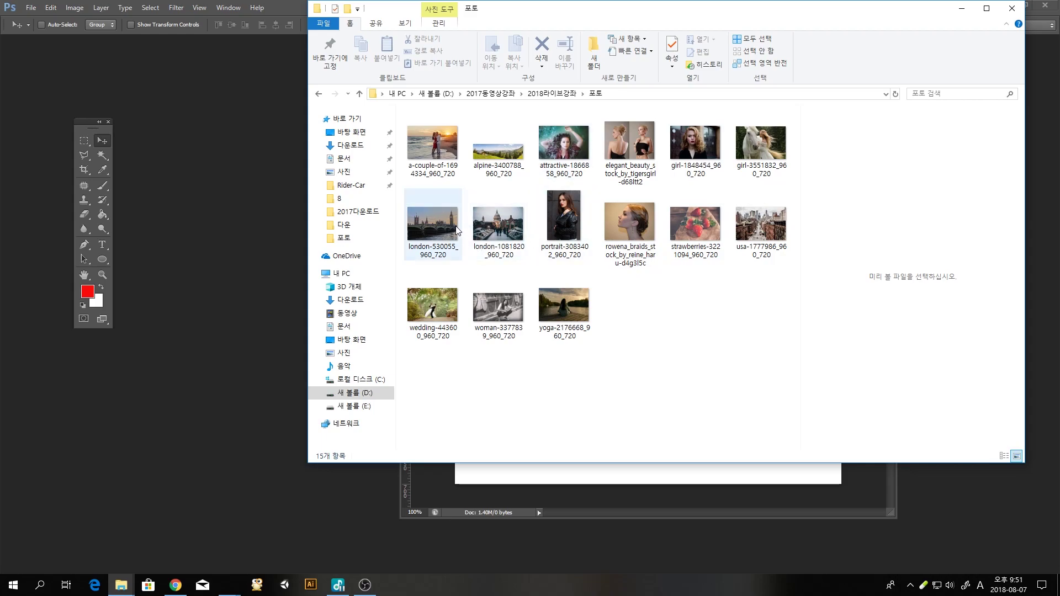
# Step: Bring yoga-2176668_960_720 from the folder into Photoshop's empty workspace as its own document
pyautogui.click(575, 318)
pyautogui.moveTo(571, 309); pyautogui.dragTo(241, 280)
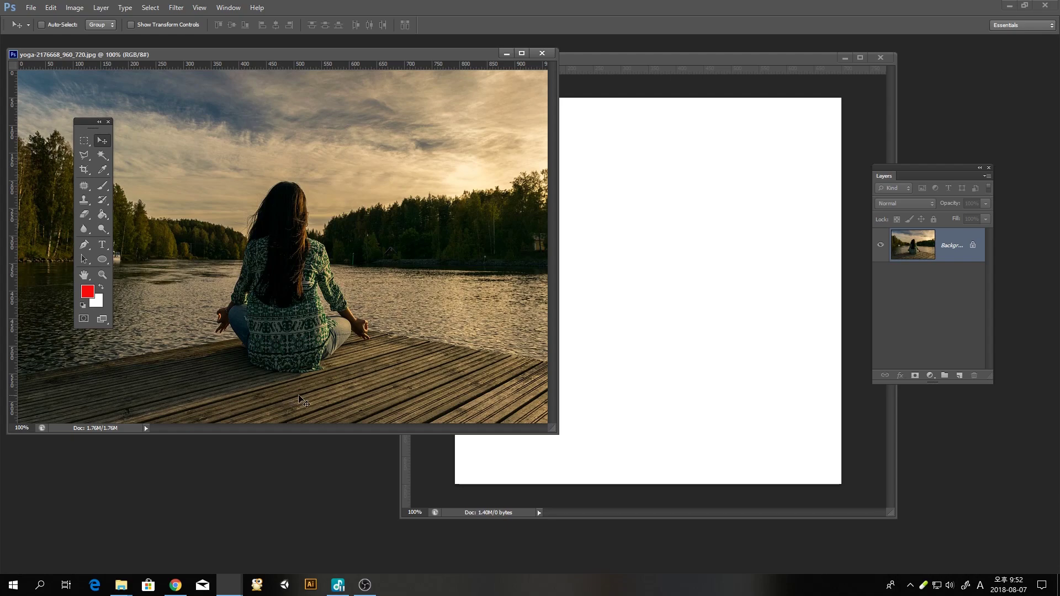
# Step: Move the blank document's window to uncover more of the yoga image, and close the yoga image
pyautogui.moveTo(575, 67); pyautogui.dragTo(548, 73)
pyautogui.click(312, 164)
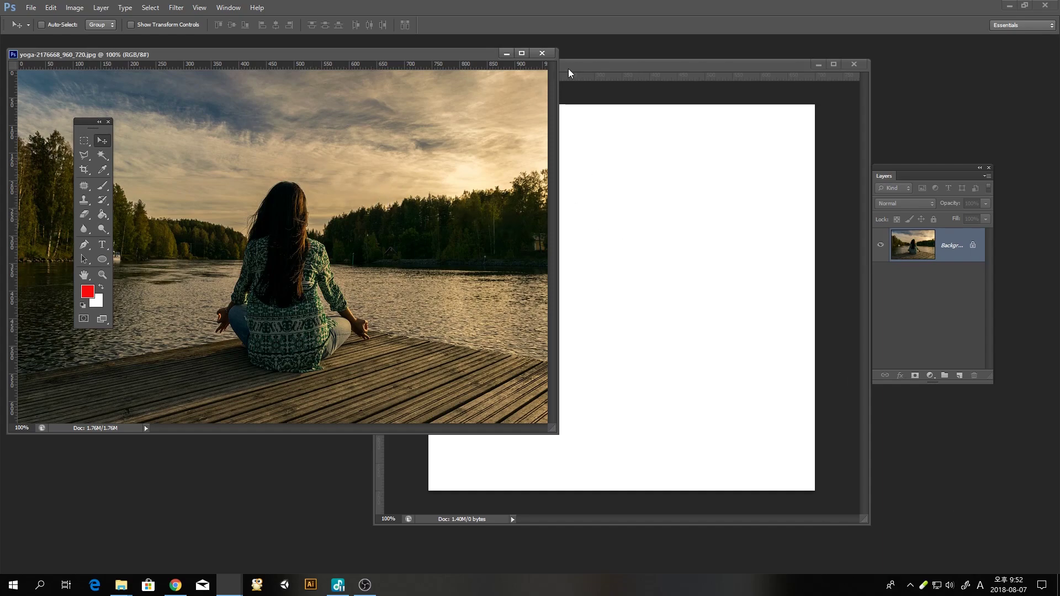
pyautogui.moveTo(575, 69); pyautogui.dragTo(639, 75)
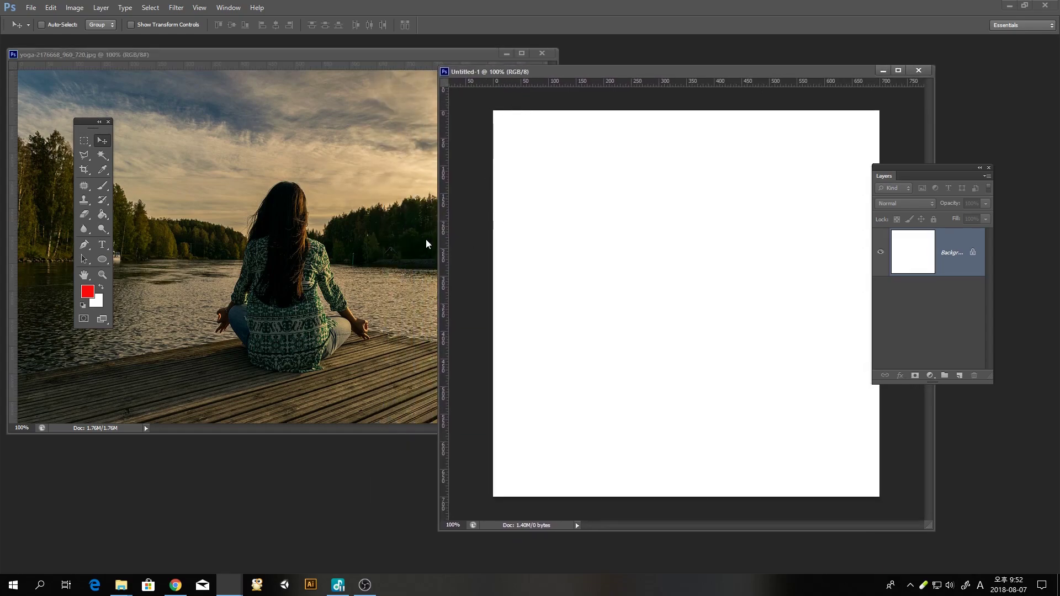
pyautogui.click(542, 53)
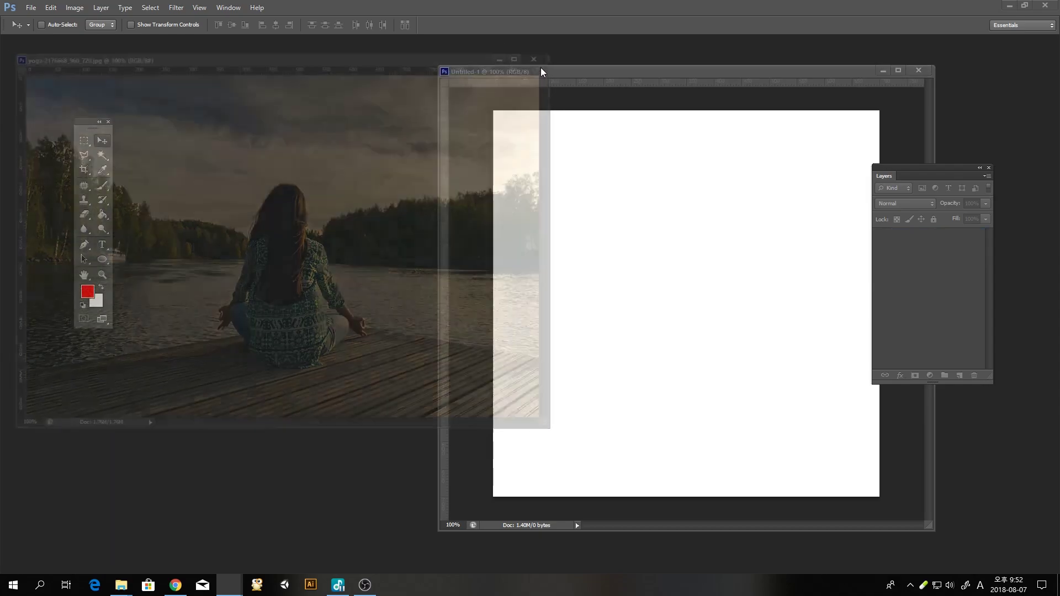
# Step: Open london-1081820_960_720 from the 2017동영상강좌 > 2018라이브강좌 > 포토 folder on drive D
pyautogui.click(32, 8)
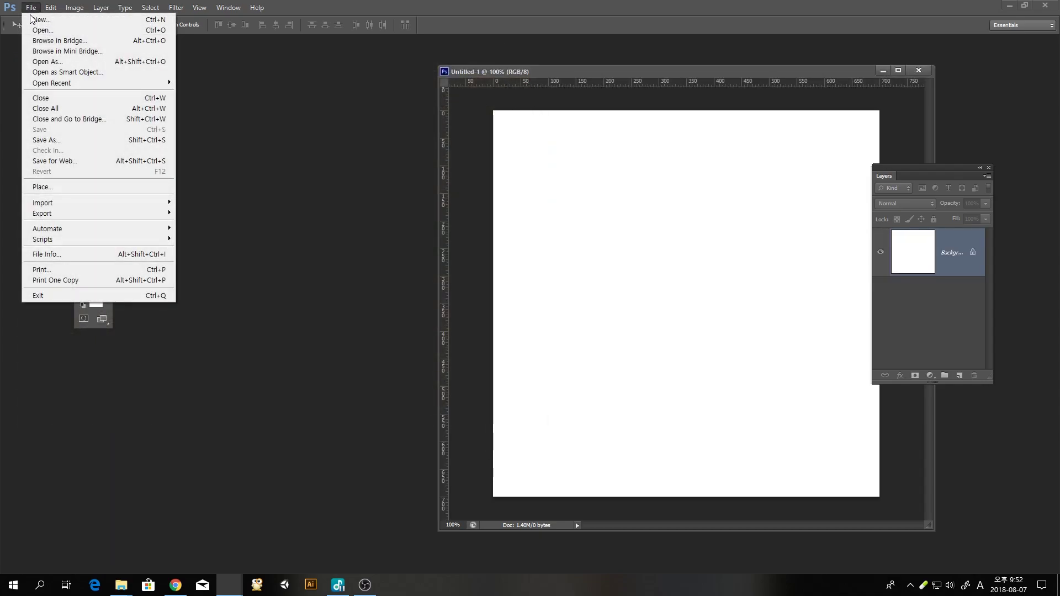
pyautogui.click(50, 30)
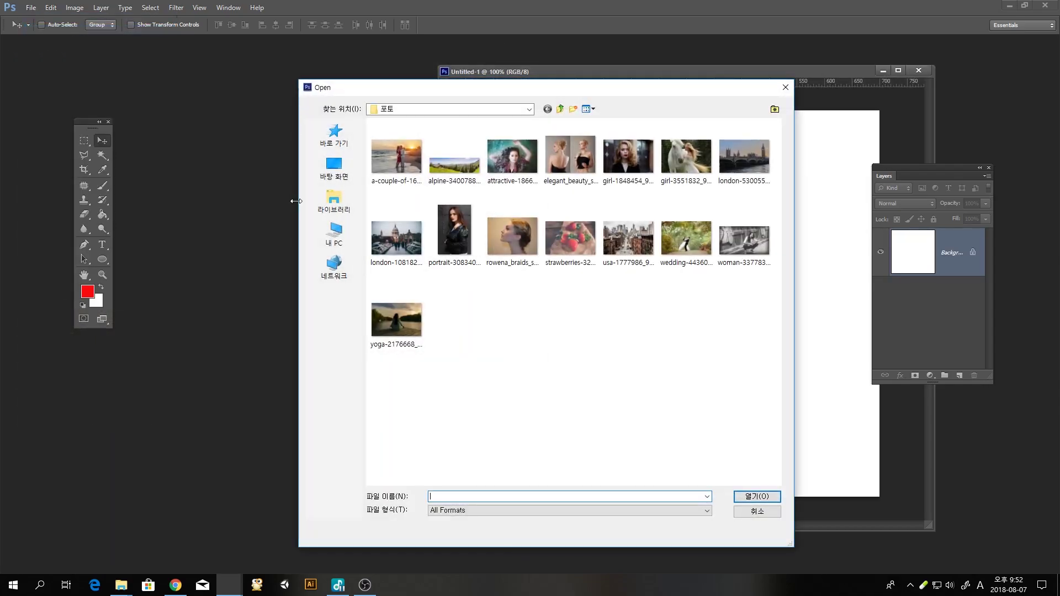
pyautogui.click(338, 238)
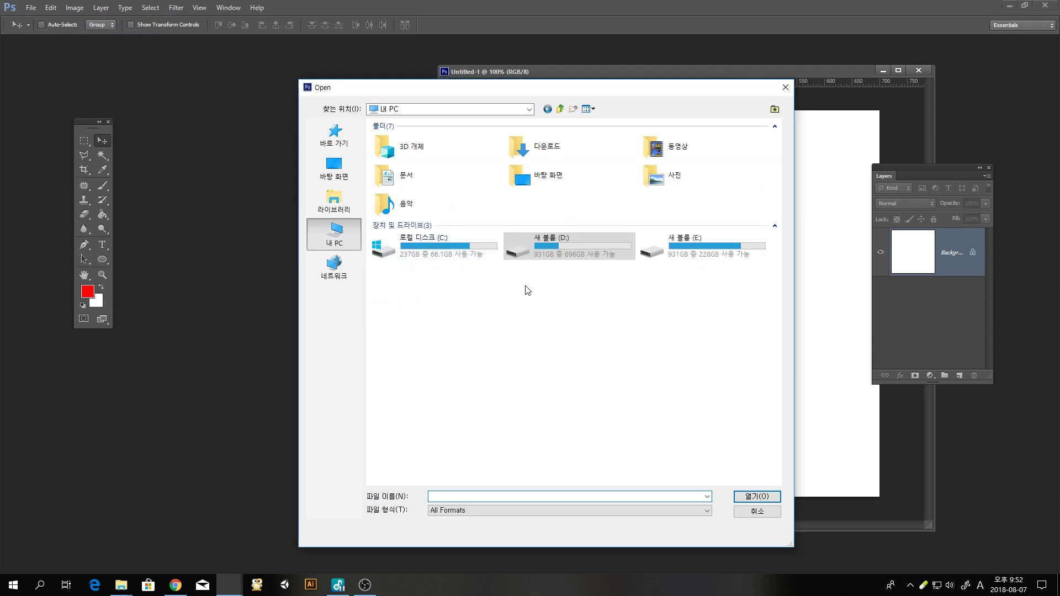
pyautogui.doubleClick(517, 255)
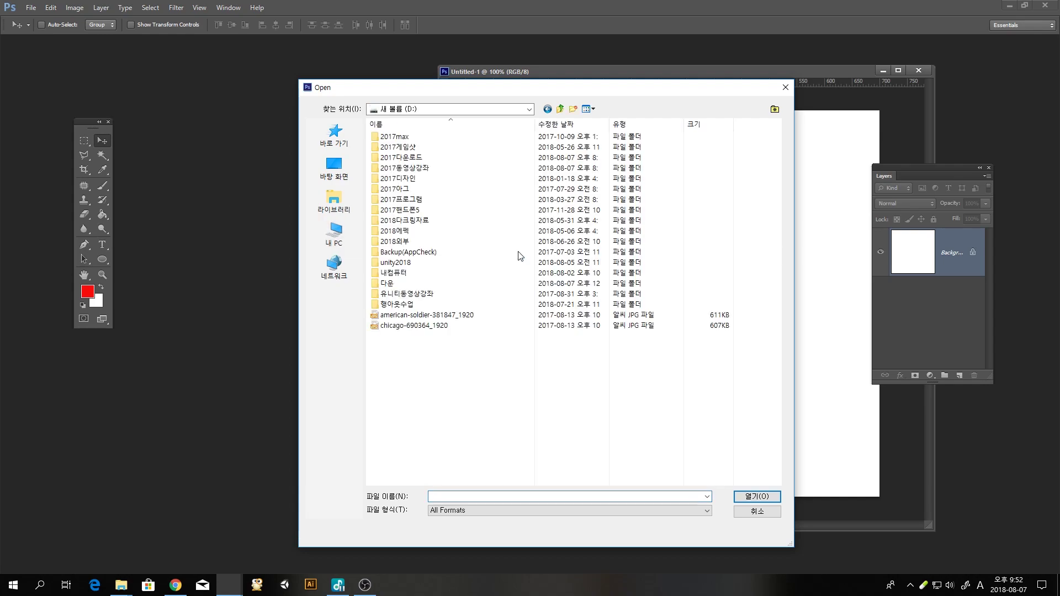
pyautogui.doubleClick(419, 168)
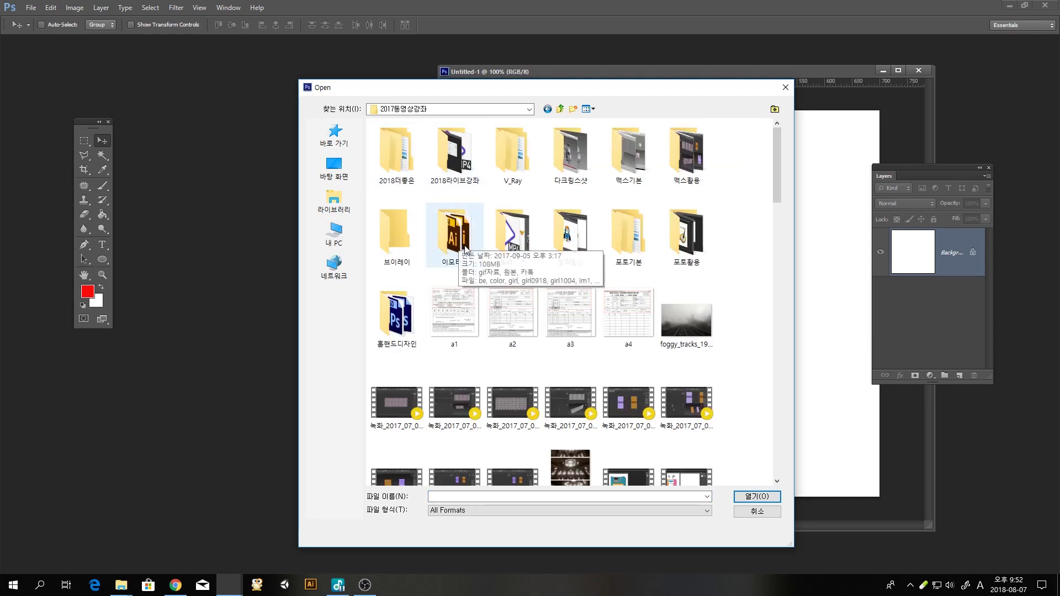
pyautogui.doubleClick(454, 158)
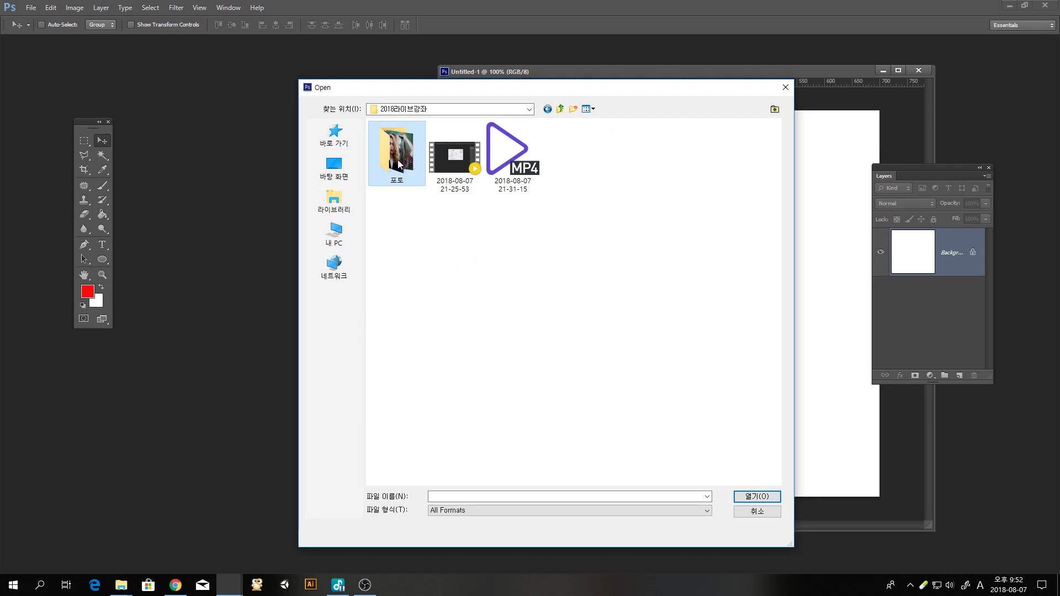
pyautogui.doubleClick(398, 163)
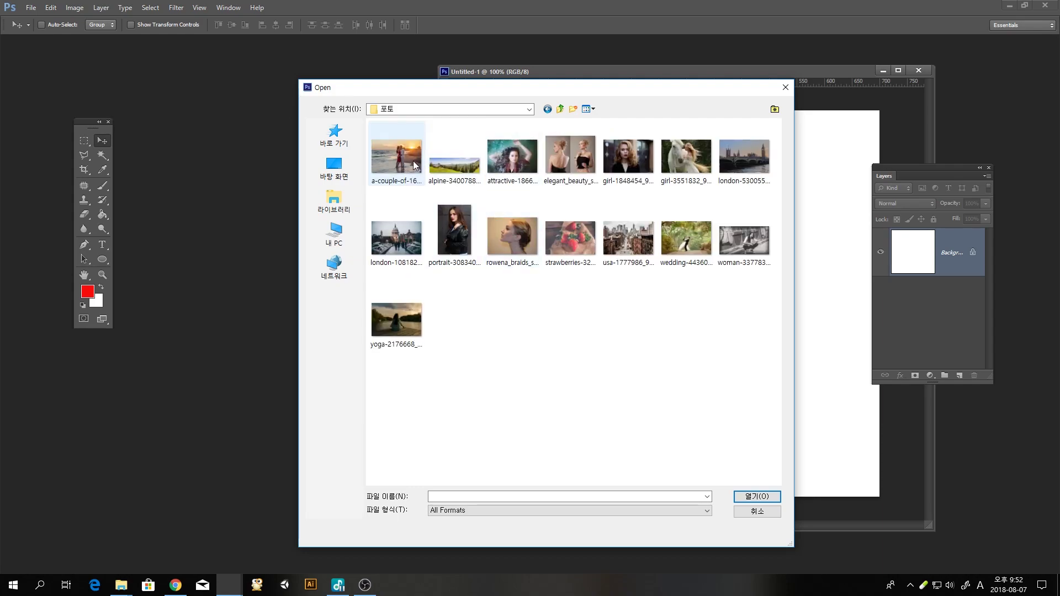
pyautogui.click(414, 239)
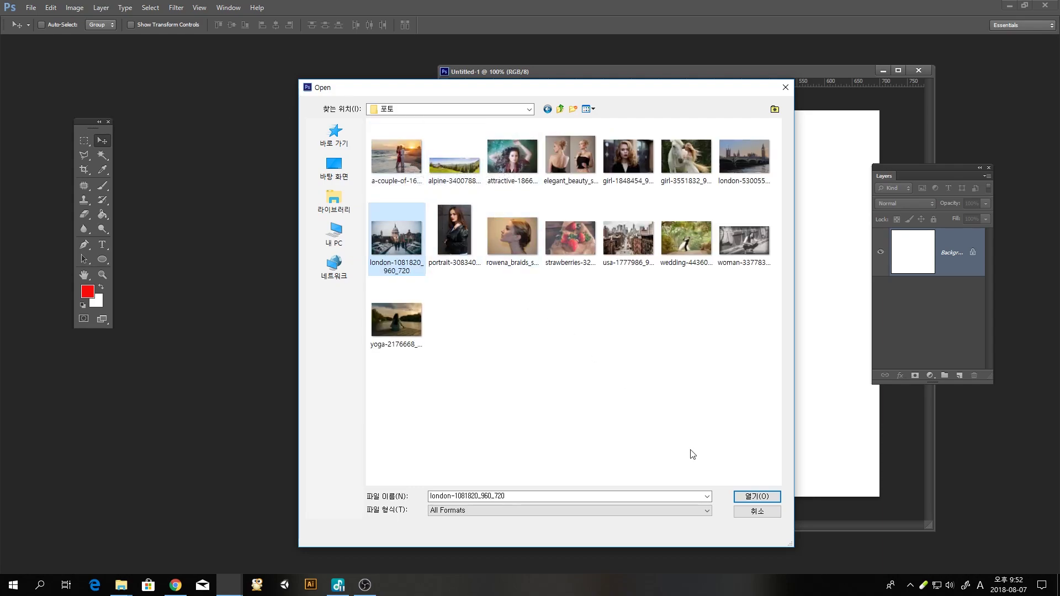
pyautogui.click(743, 495)
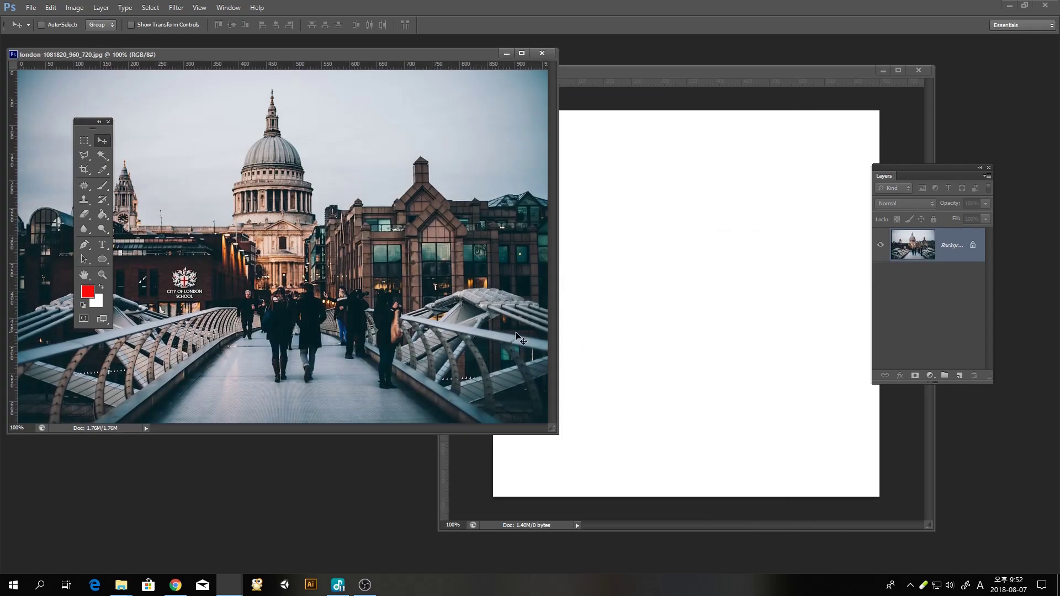
# Step: Bring the blank document's window to the front and place it slightly lower, overlapping the edge of the London image
pyautogui.moveTo(584, 75); pyautogui.dragTo(576, 73)
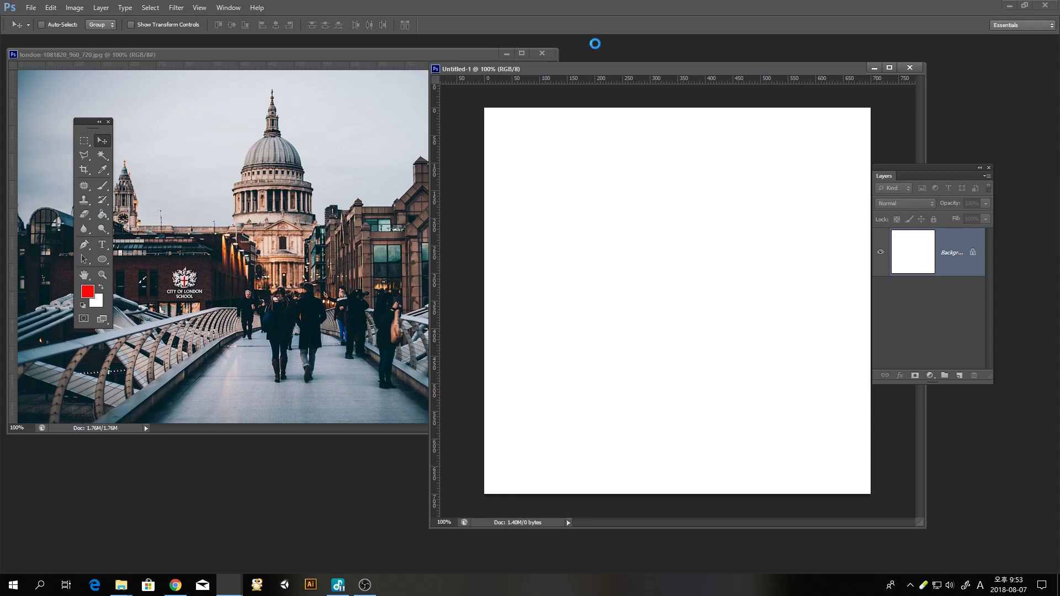
pyautogui.hotkey('ctrl', 'o')
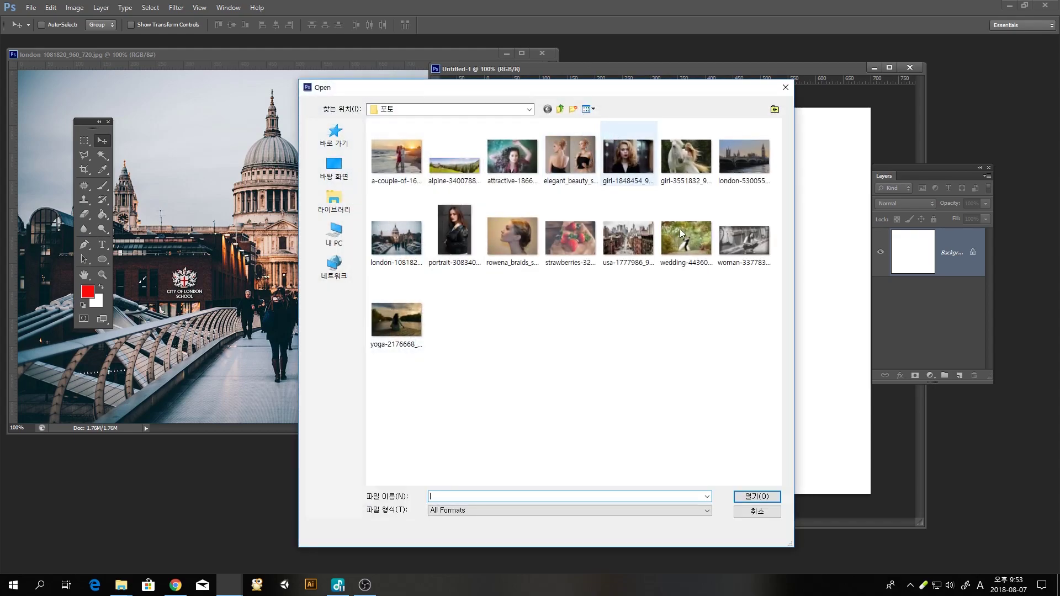
pyautogui.click(757, 511)
pyautogui.moveTo(604, 69); pyautogui.dragTo(611, 102)
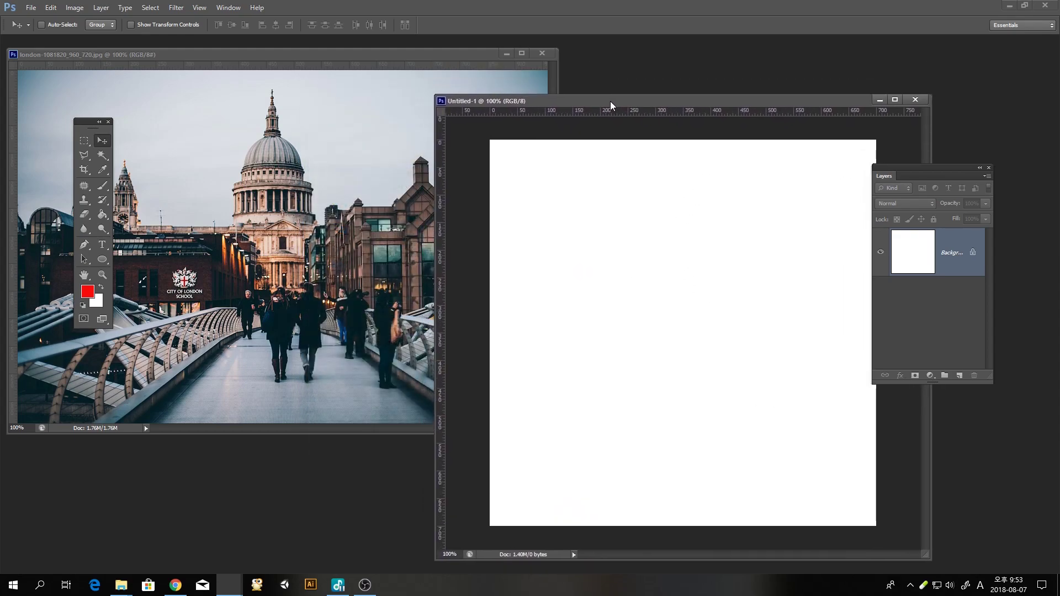
# Step: Open girl-1848454_960_720 from the 포토 folder
pyautogui.hotkey('ctrl', 'o')
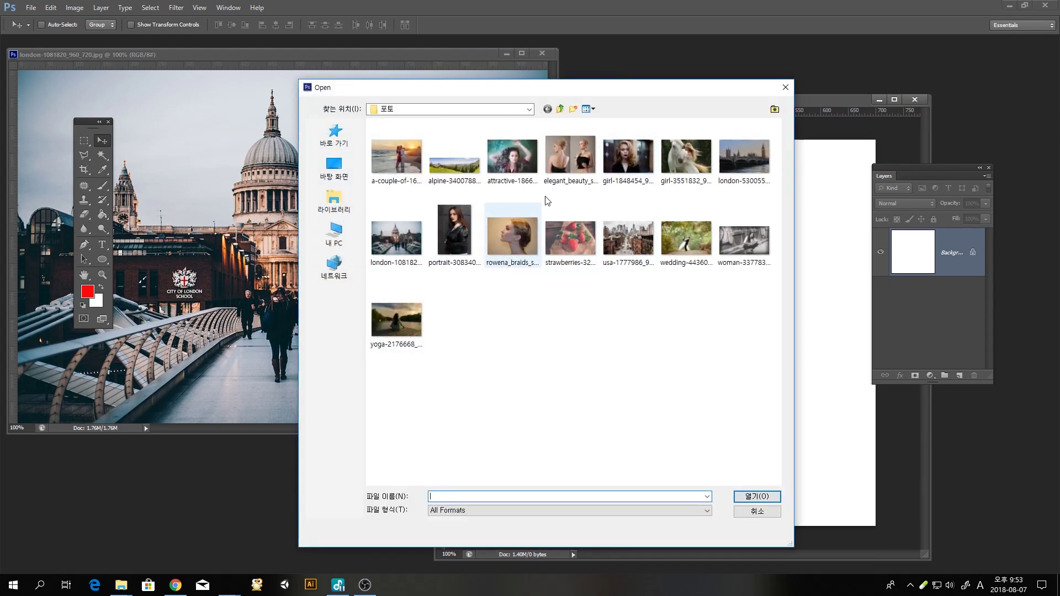
pyautogui.click(625, 161)
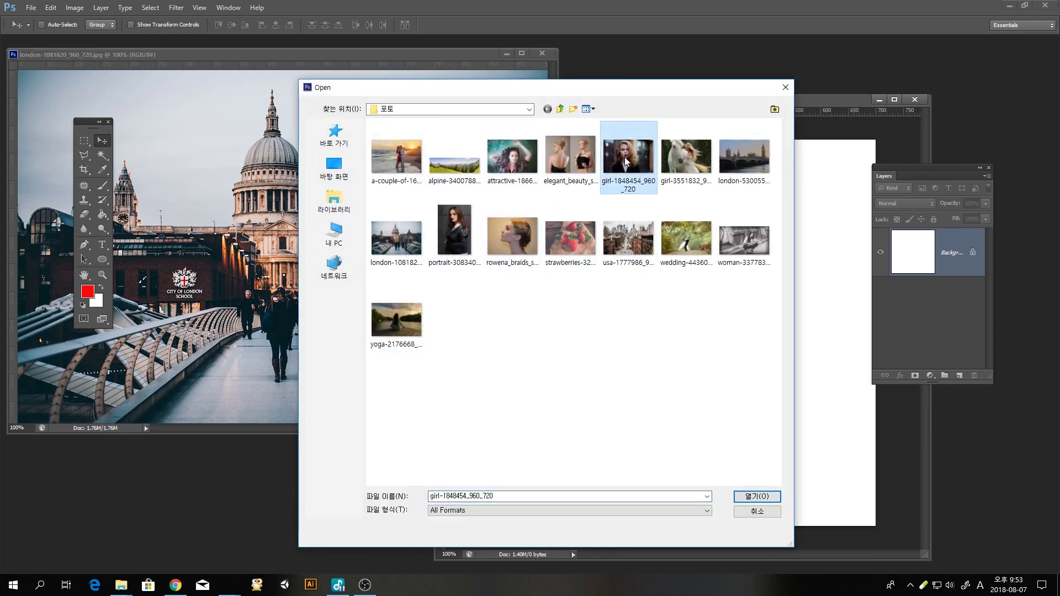
pyautogui.click(750, 495)
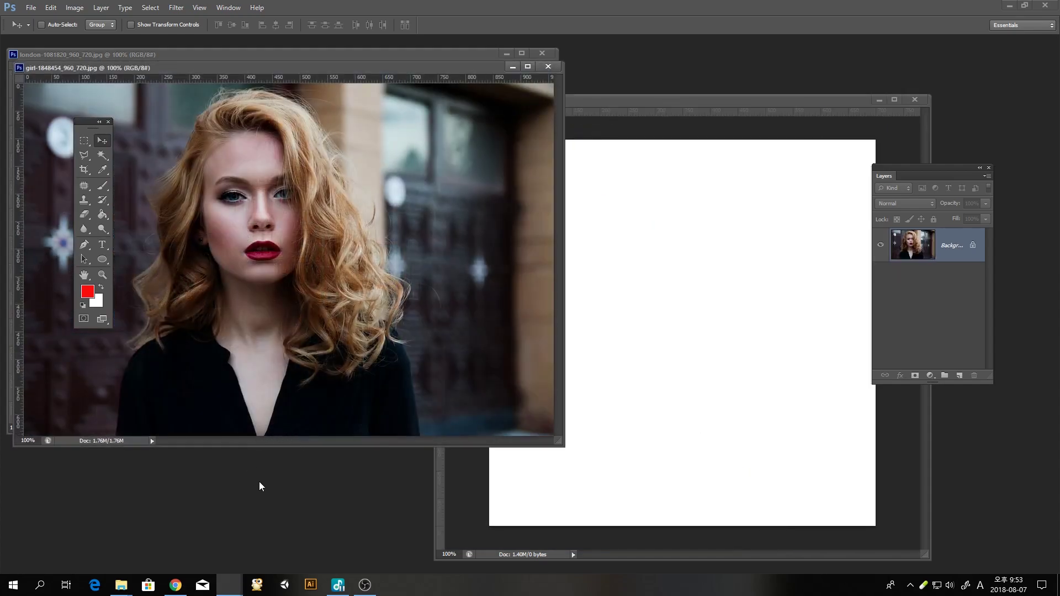
# Step: Switch to File Explorer's 포토 folder and bring strawberries-3221094_960_720 into Photoshop's empty workspace as its own document
pyautogui.moveTo(121, 585)
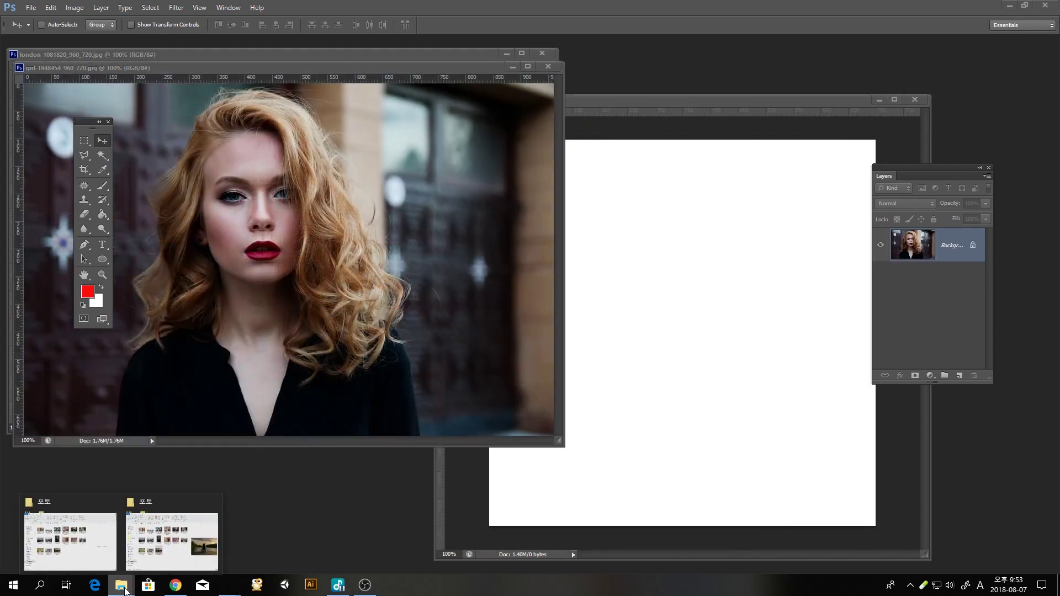
pyautogui.click(156, 500)
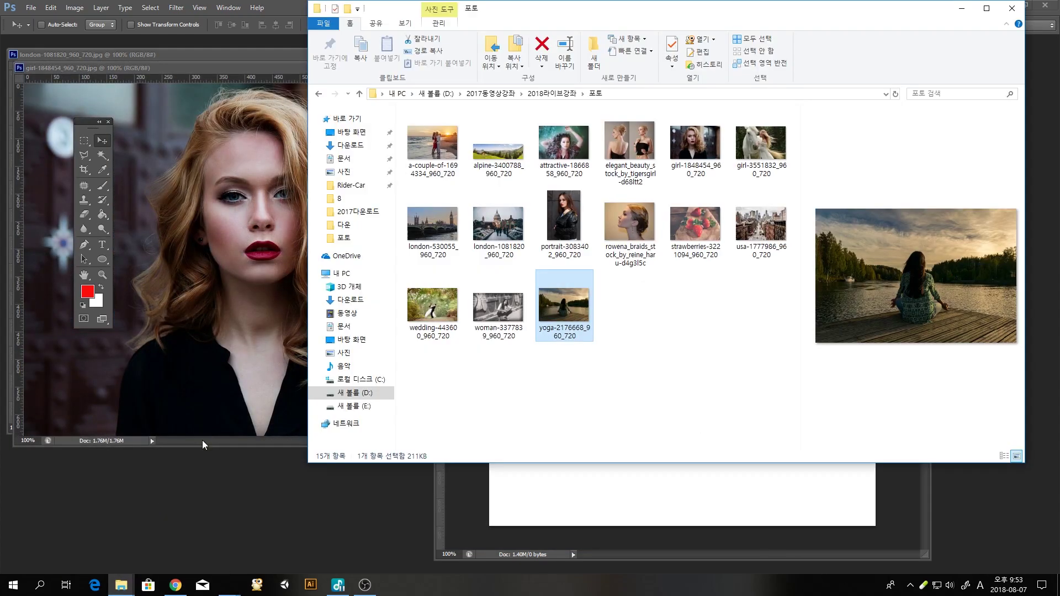
pyautogui.click(707, 235)
pyautogui.moveTo(705, 224); pyautogui.dragTo(287, 527)
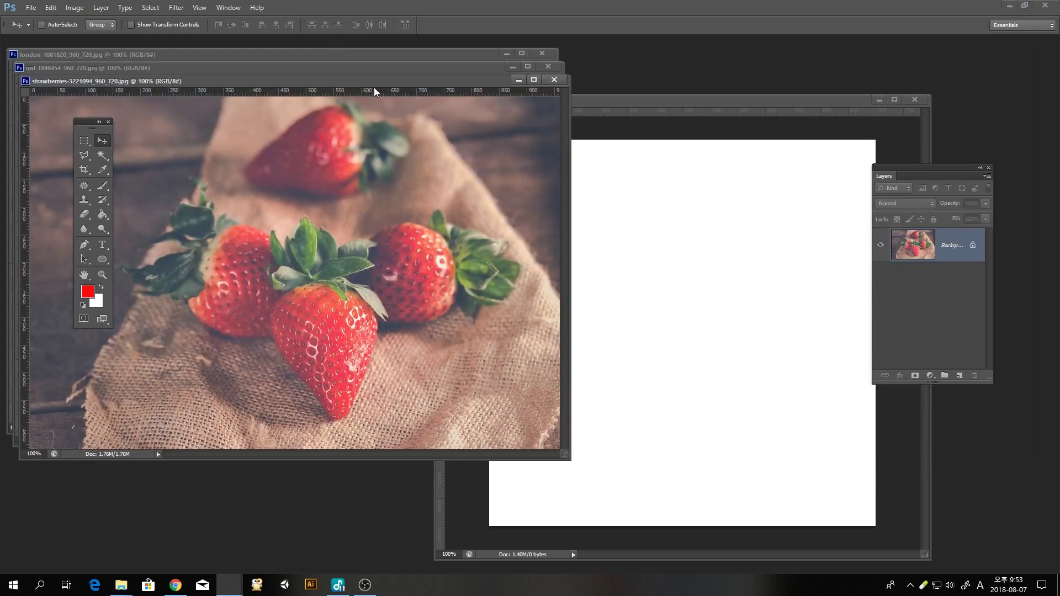
# Step: Close the strawberries and London images, moving the overlapping image windows out of the way
pyautogui.moveTo(375, 83); pyautogui.dragTo(358, 143)
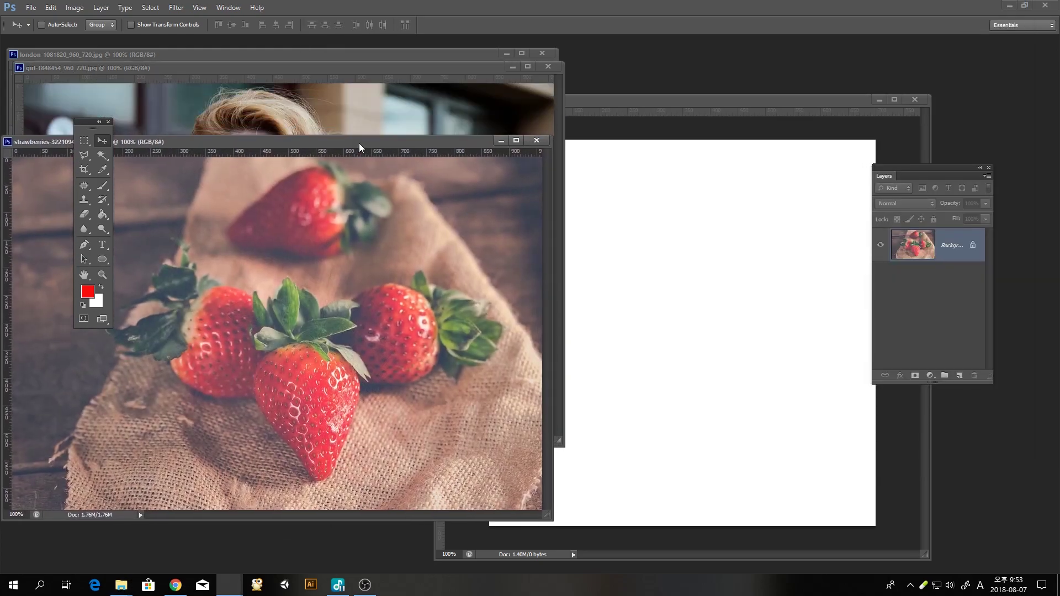
pyautogui.click(535, 141)
pyautogui.moveTo(468, 72); pyautogui.dragTo(466, 119)
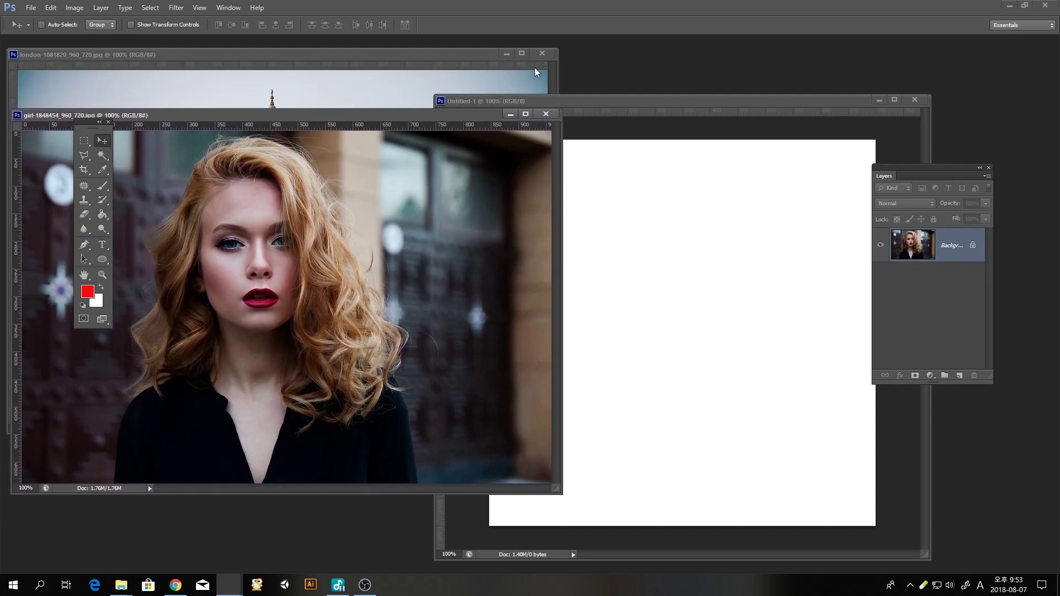
pyautogui.click(542, 53)
# Step: Arrange the girl image and the blank document side by side, with the blank document's window partly overlapping the image
pyautogui.moveTo(399, 115); pyautogui.dragTo(407, 59)
pyautogui.moveTo(577, 102); pyautogui.dragTo(569, 66)
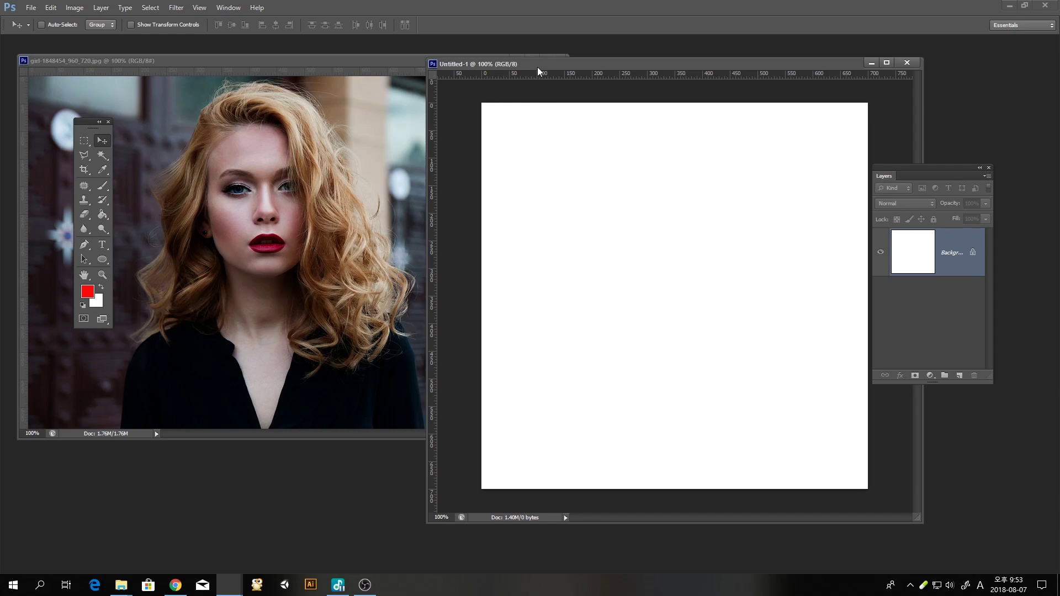
pyautogui.moveTo(538, 68); pyautogui.dragTo(520, 70)
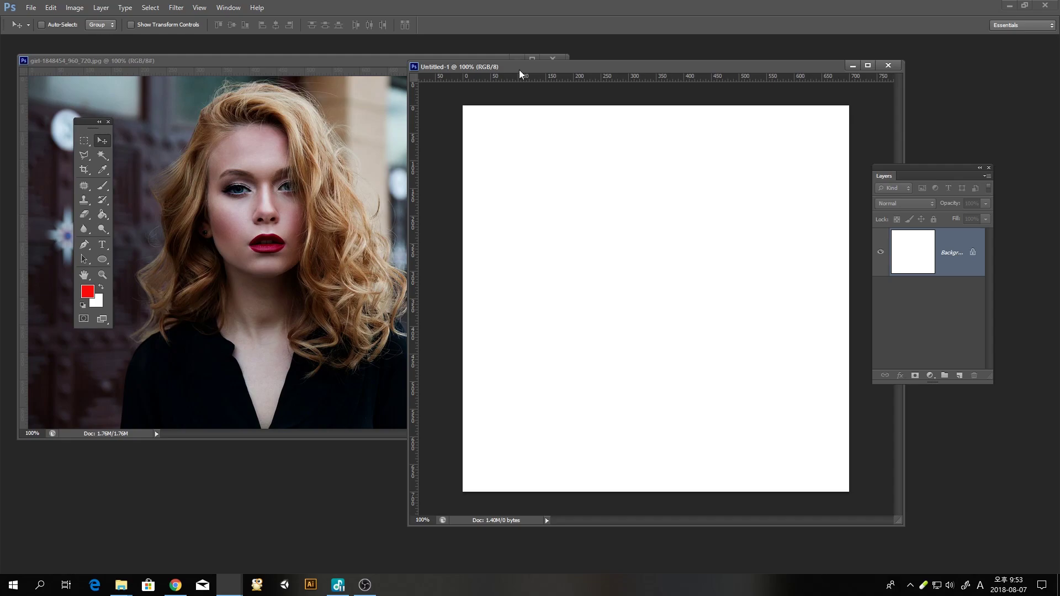
# Step: Switch back and forth between the girl image and the blank document to examine each one's content in the Layers panel
pyautogui.click(366, 177)
pyautogui.moveTo(354, 66); pyautogui.dragTo(443, 73)
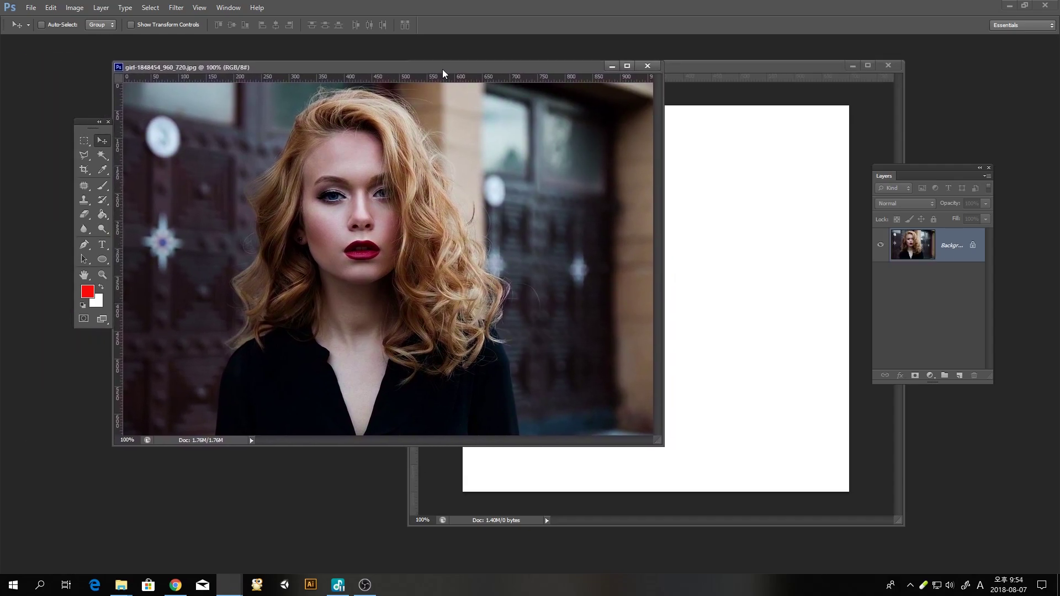
pyautogui.click(673, 79)
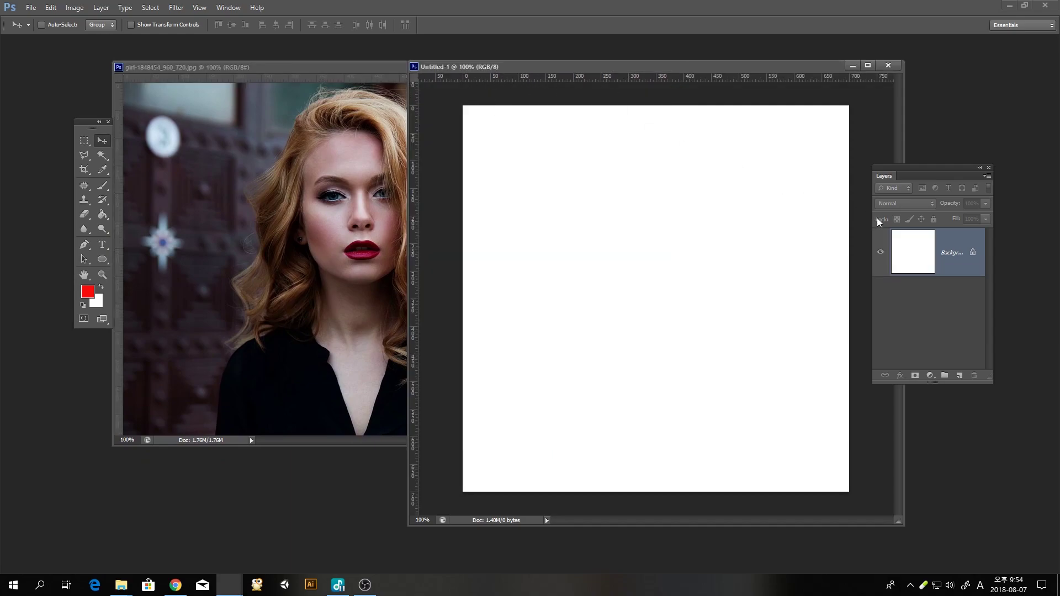
pyautogui.click(358, 66)
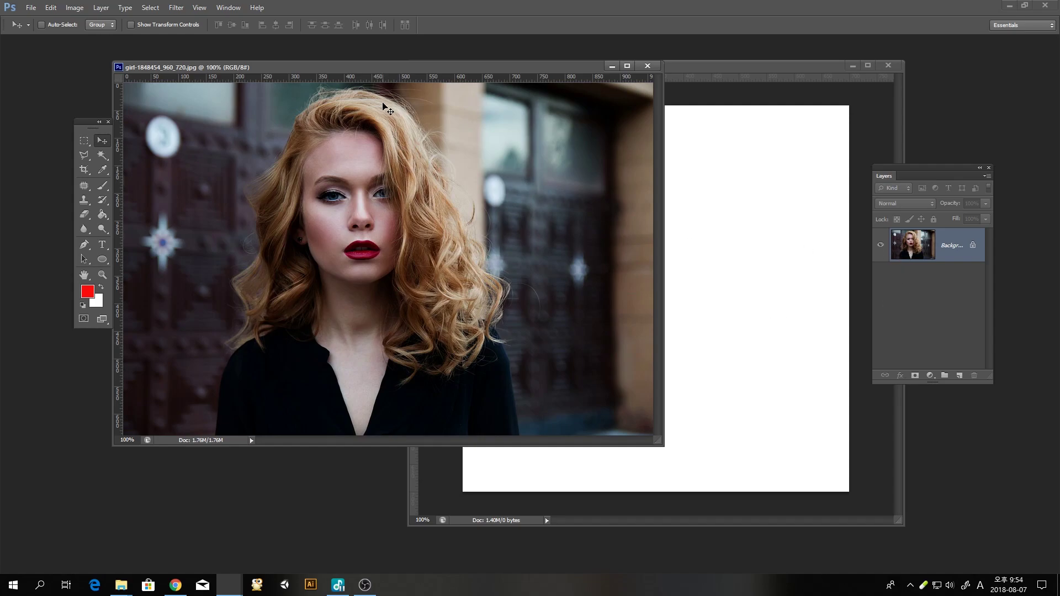
pyautogui.moveTo(390, 67); pyautogui.dragTo(387, 67)
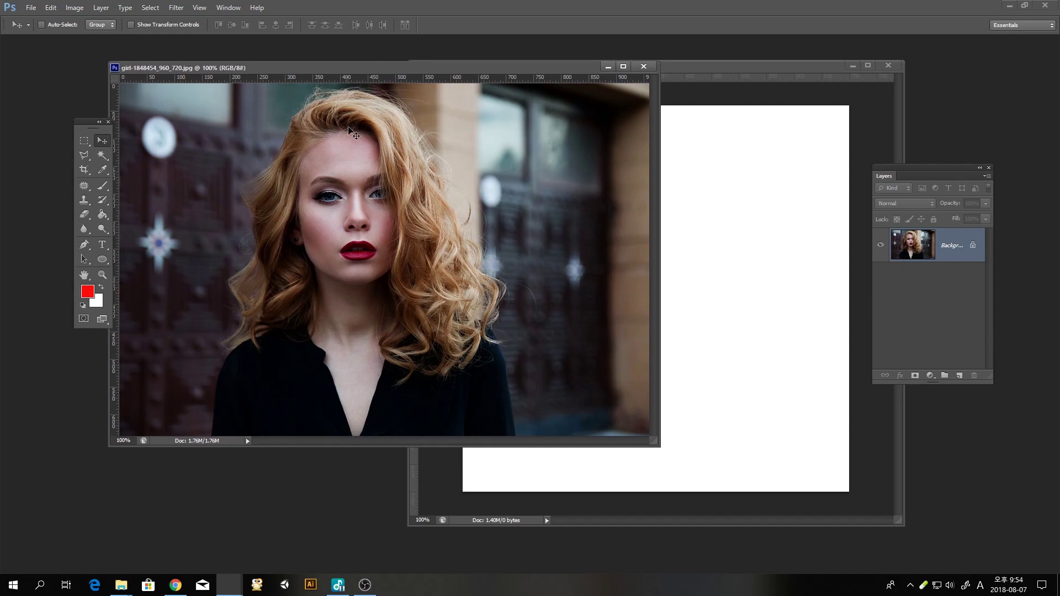
pyautogui.click(712, 215)
pyautogui.click(395, 196)
# Step: Reposition the girl image's window, move the toolbox clear of it, and enlarge the window to show a margin around the picture
pyautogui.moveTo(386, 68); pyautogui.dragTo(355, 67)
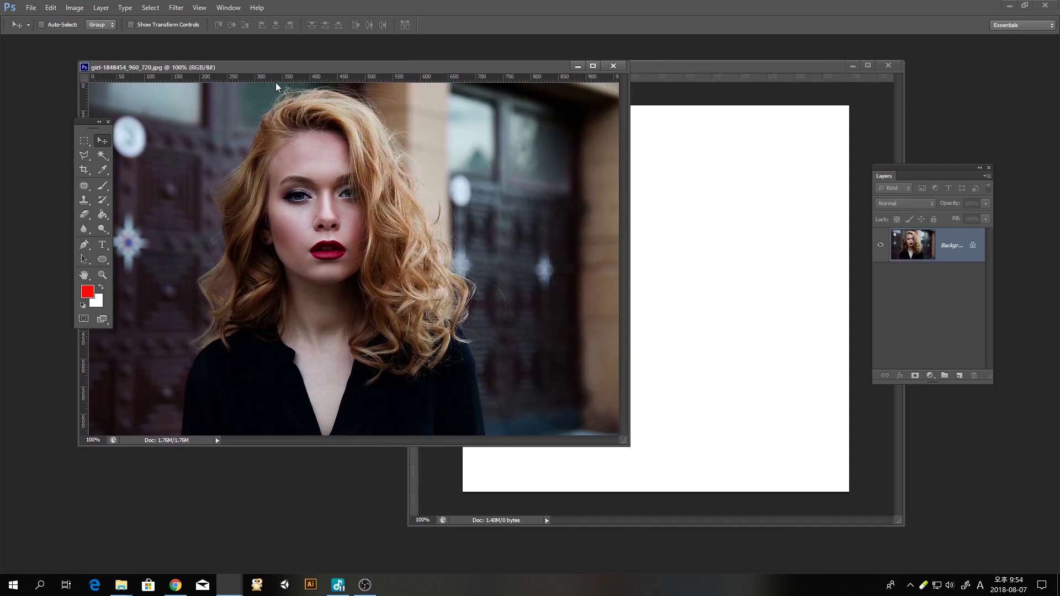
pyautogui.moveTo(92, 126); pyautogui.dragTo(48, 119)
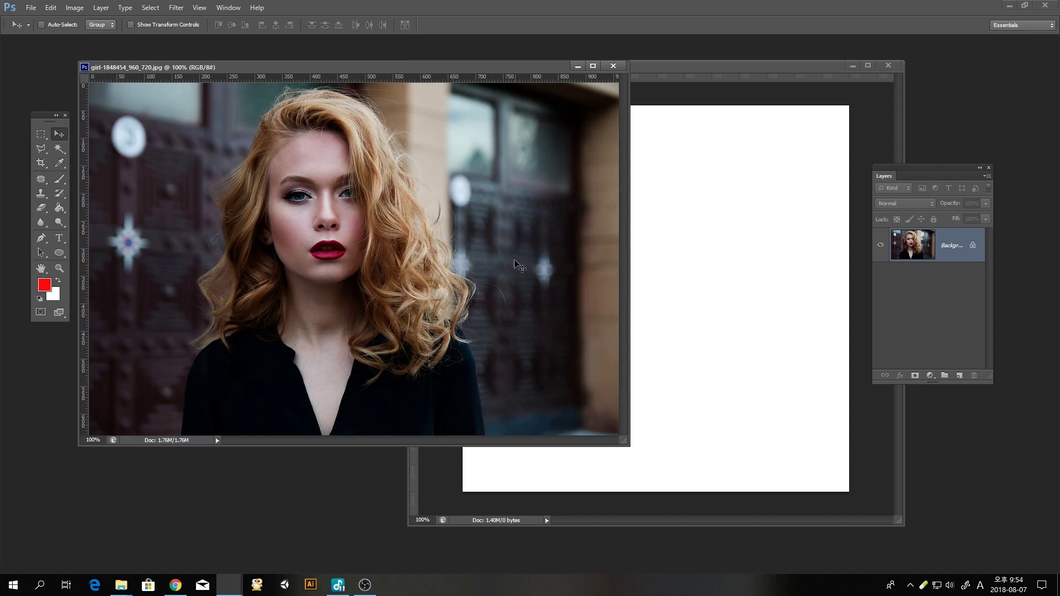
pyautogui.moveTo(624, 441); pyautogui.dragTo(650, 484)
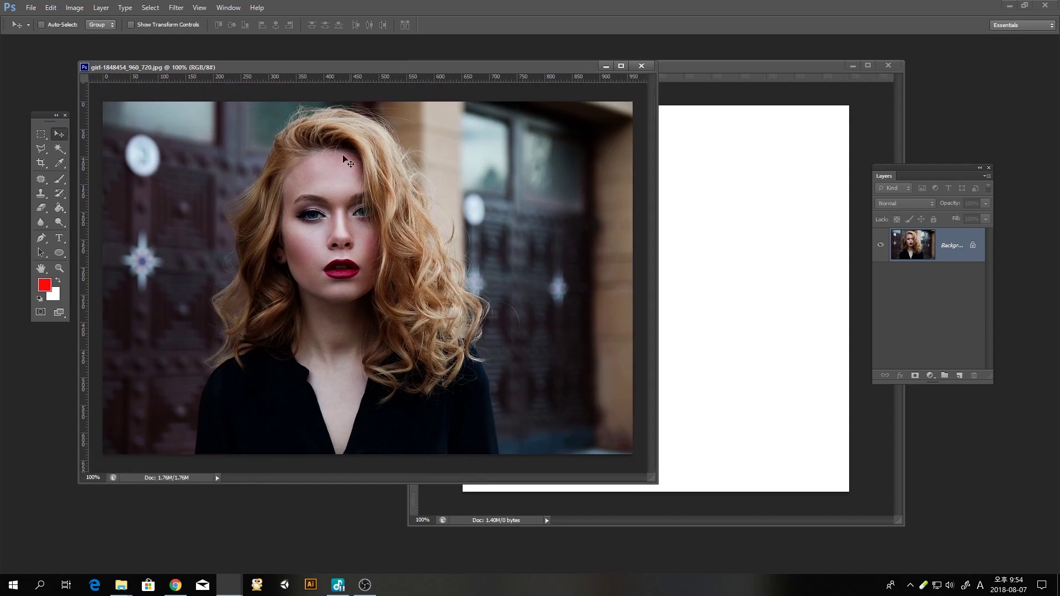
# Step: Select the entire girl image and copy it
pyautogui.click(151, 7)
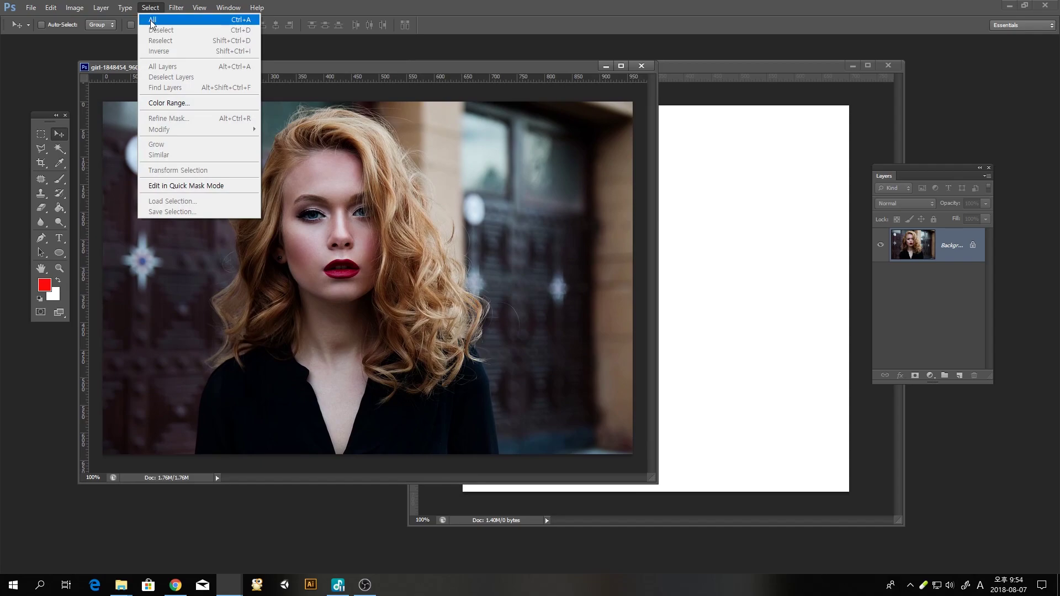
pyautogui.click(152, 21)
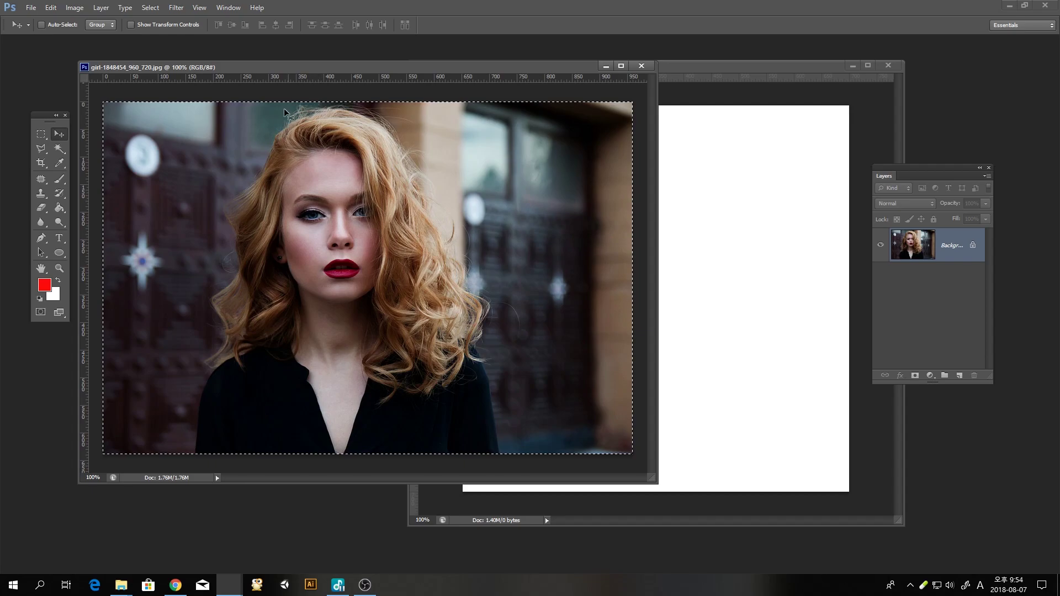
pyautogui.click(50, 8)
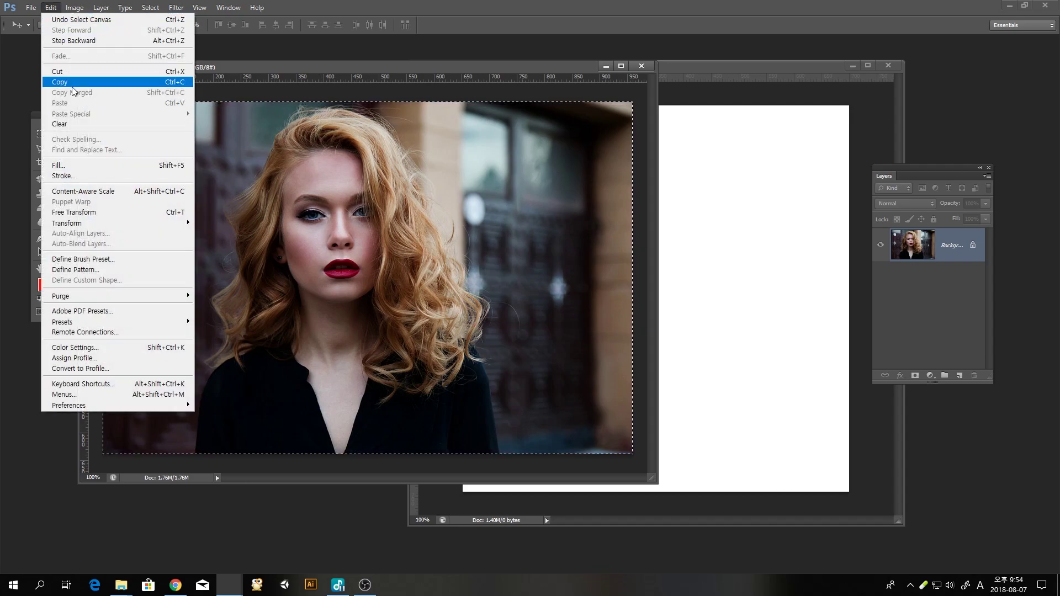
pyautogui.click(74, 88)
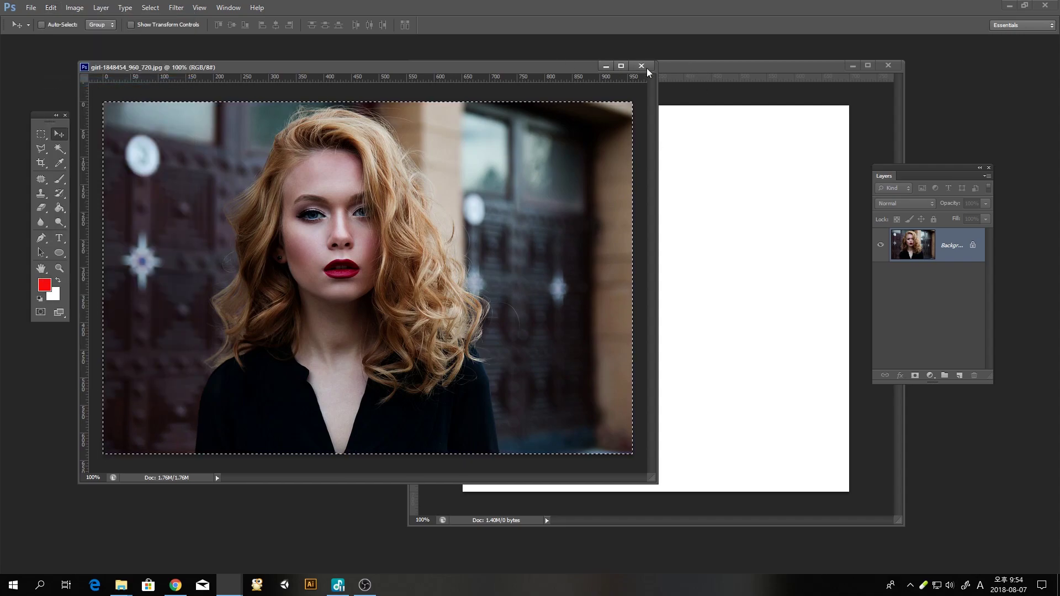
# Step: Bring the blank document to the front, paste the copied girl image into it, and reposition the pasted picture on the canvas
pyautogui.moveTo(703, 71); pyautogui.dragTo(612, 66)
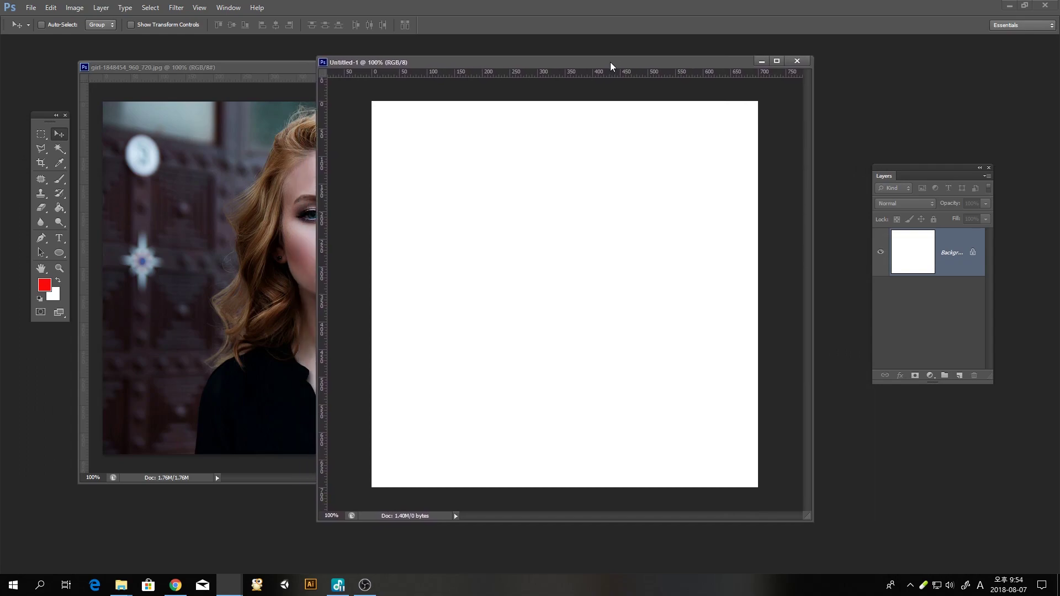
pyautogui.click(50, 7)
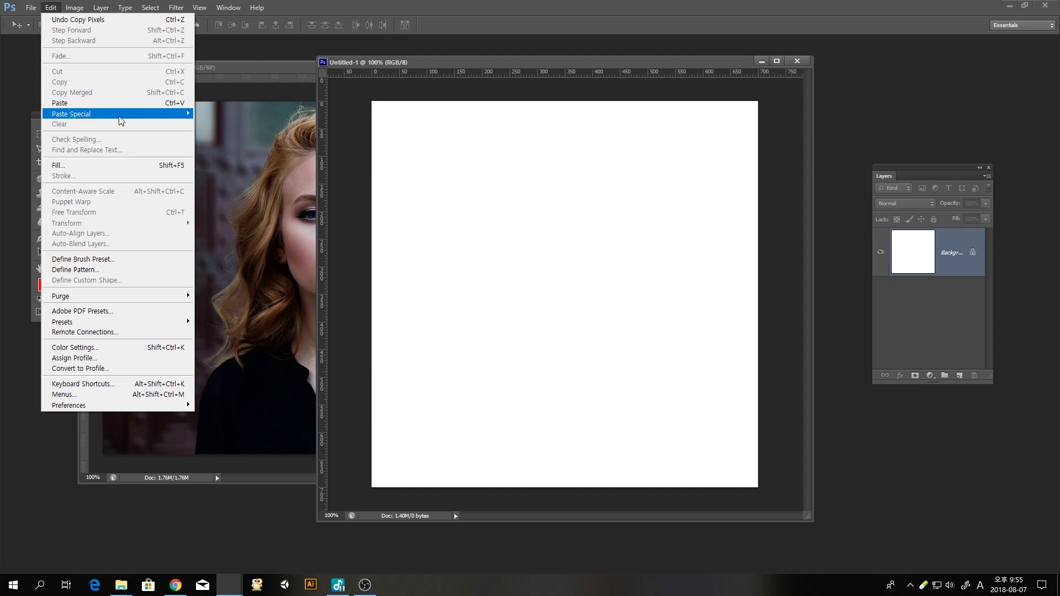
pyautogui.click(62, 103)
pyautogui.moveTo(490, 250)
pyautogui.mouseDown()
pyautogui.moveTo(511, 245)
pyautogui.moveTo(487, 237)
pyautogui.moveTo(501, 216)
pyautogui.moveTo(496, 231)
pyautogui.mouseUp()
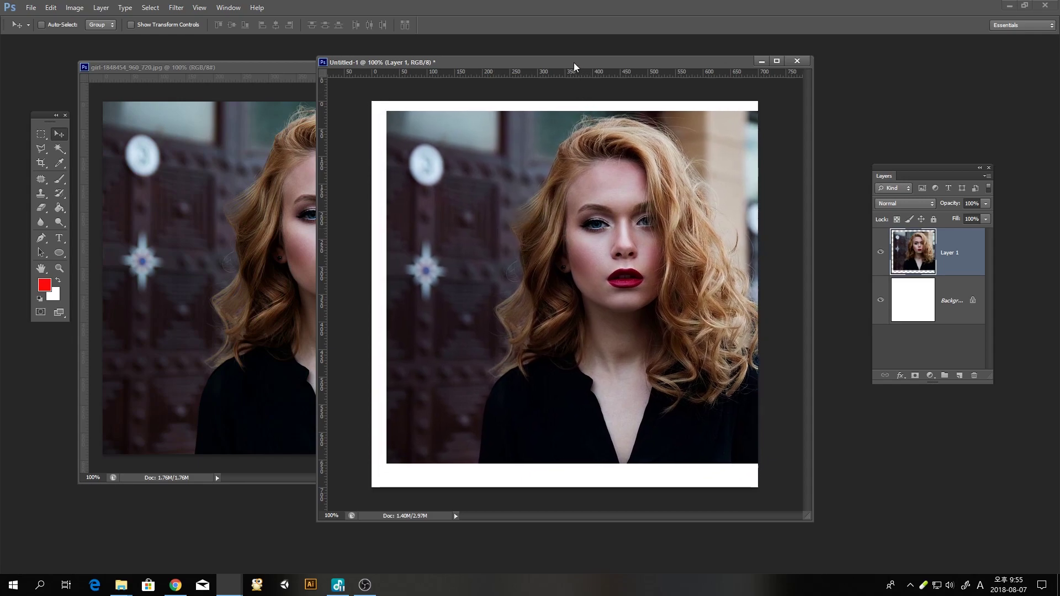
# Step: Reposition and enlarge the document window and the Layers panel, and shift the pasted picture up against the canvas's upper edge
pyautogui.moveTo(578, 62); pyautogui.dragTo(549, 58)
pyautogui.moveTo(778, 511); pyautogui.dragTo(821, 526)
pyautogui.moveTo(700, 343); pyautogui.dragTo(679, 330)
pyautogui.moveTo(934, 168); pyautogui.dragTo(897, 145)
pyautogui.moveTo(952, 356); pyautogui.dragTo(981, 409)
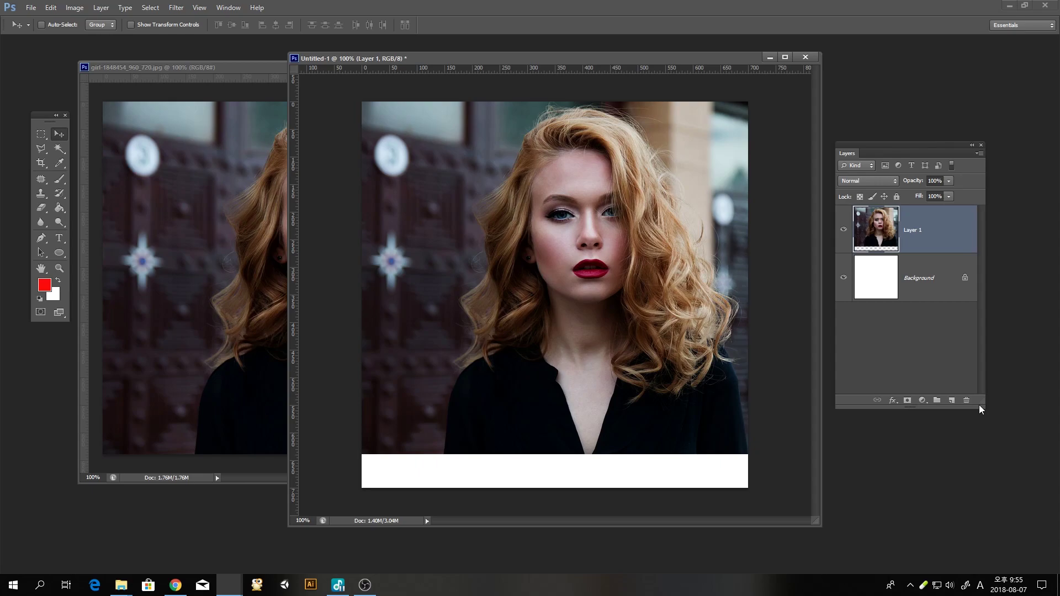
pyautogui.moveTo(637, 246); pyautogui.dragTo(642, 240)
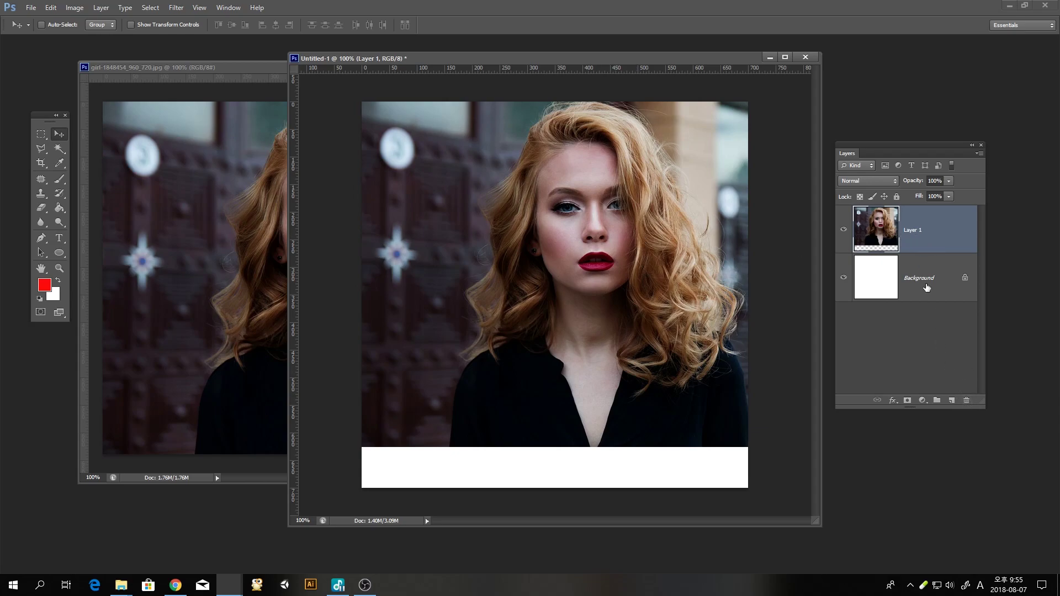
# Step: Delete the pasted girl picture's layer from the document and reposition the Layers panel
pyautogui.moveTo(927, 241); pyautogui.dragTo(968, 399)
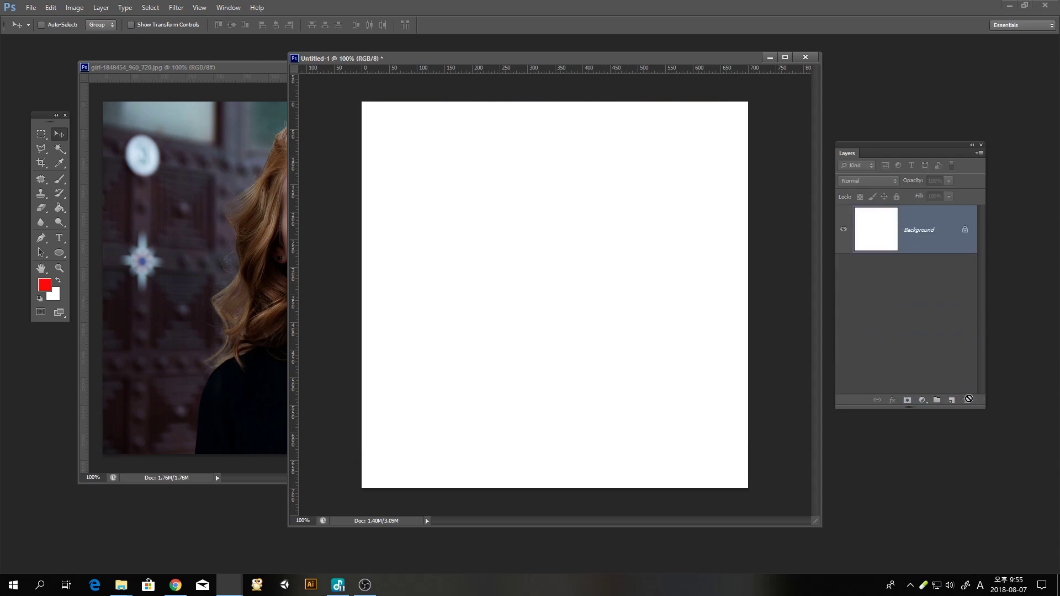
pyautogui.moveTo(869, 163); pyautogui.dragTo(890, 171)
# Step: Select the entire girl image in its own window and clear the selection again
pyautogui.click(252, 167)
pyautogui.hotkey('ctrl', 'a')
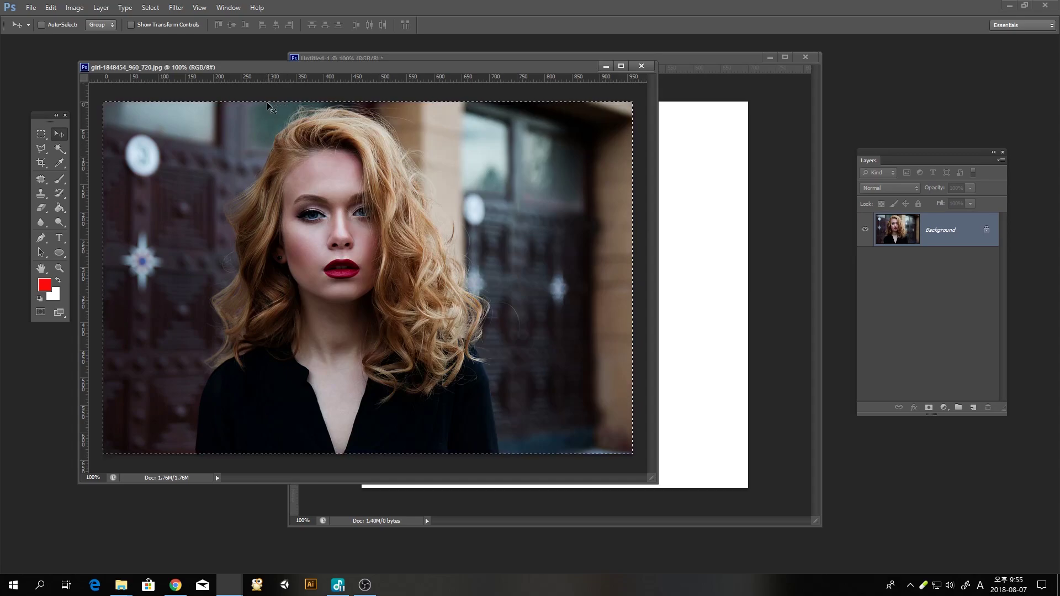
pyautogui.click(151, 12)
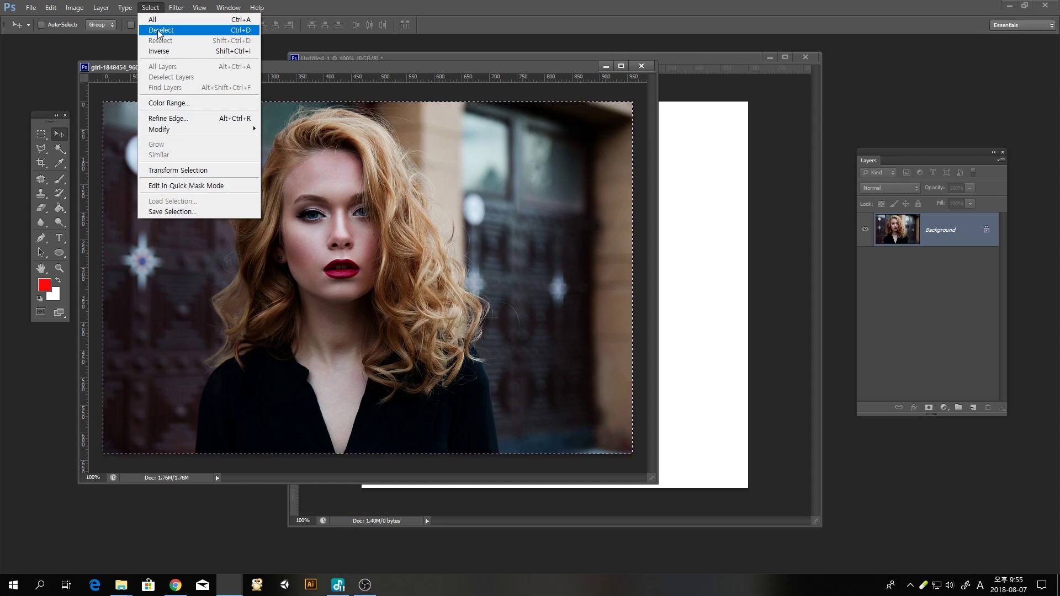
pyautogui.click(159, 33)
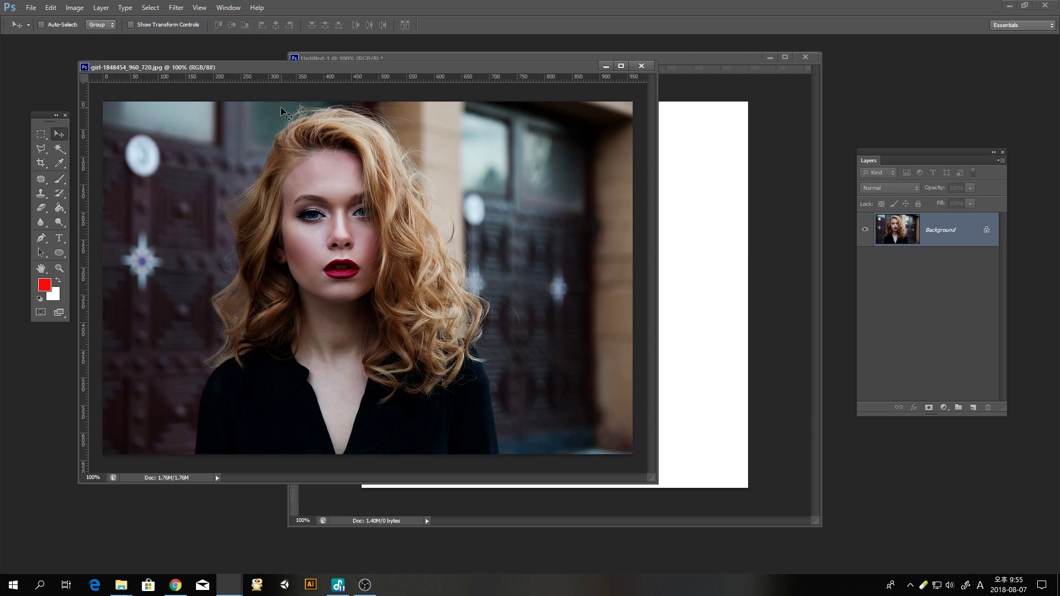
# Step: Select the whole canvas of the girl image and copy it
pyautogui.click(150, 8)
pyautogui.click(164, 22)
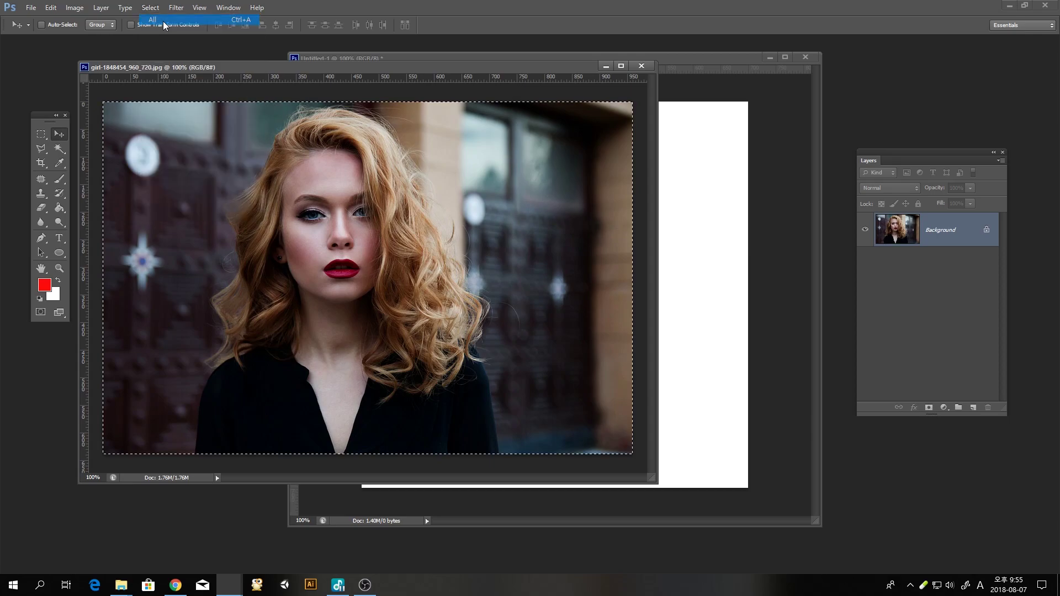
pyautogui.click(51, 9)
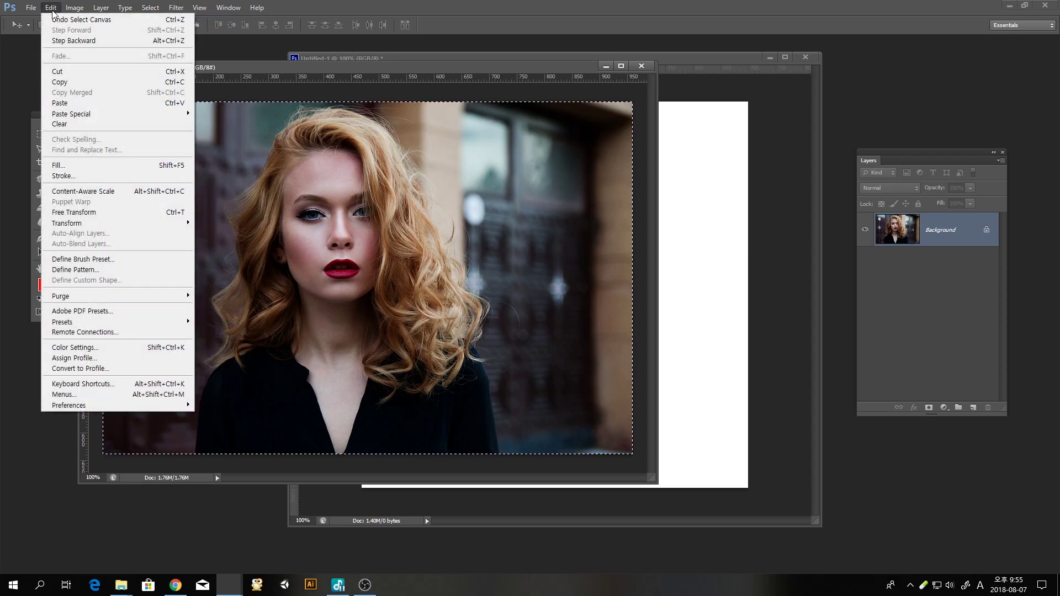
pyautogui.click(74, 83)
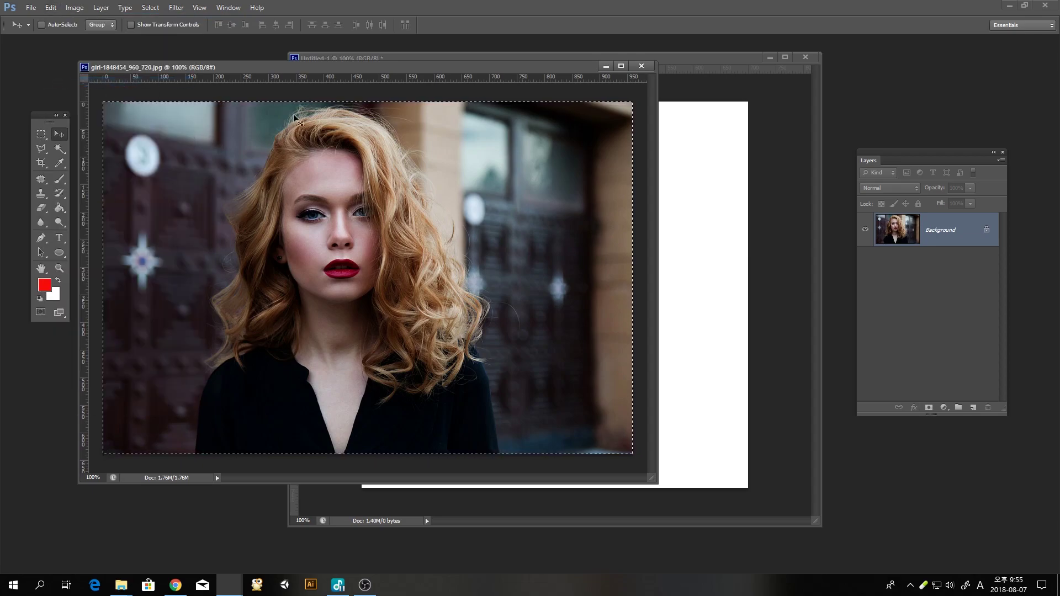
# Step: Paste the girl image into the blank document and move it close to the canvas's upper edge
pyautogui.click(683, 183)
pyautogui.click(50, 8)
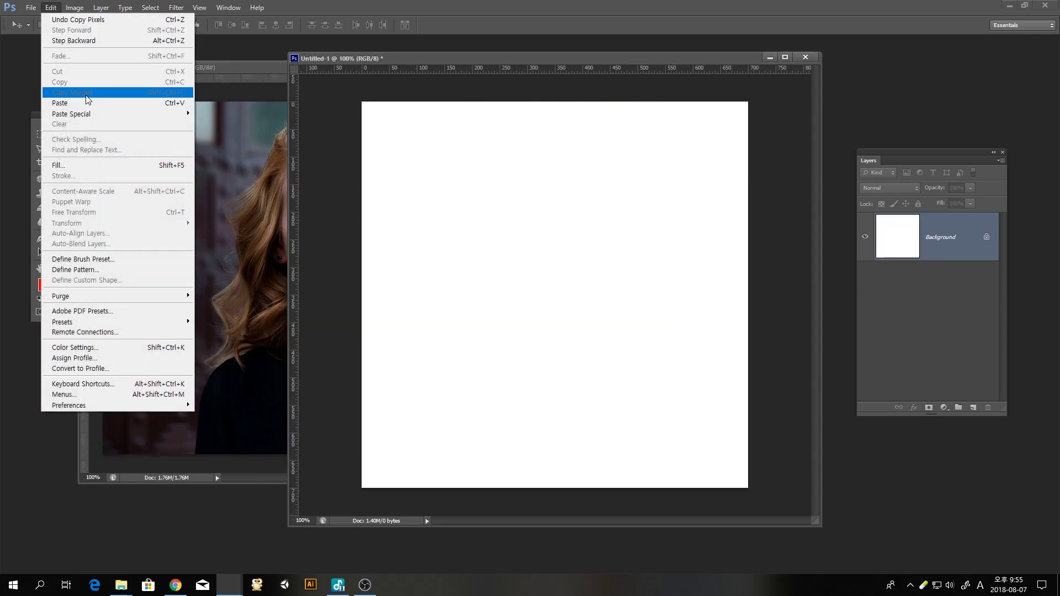
pyautogui.click(82, 102)
pyautogui.moveTo(405, 196)
pyautogui.mouseDown()
pyautogui.moveTo(422, 181)
pyautogui.moveTo(404, 185)
pyautogui.mouseUp()
pyautogui.moveTo(941, 246)
pyautogui.mouseDown()
pyautogui.moveTo(975, 387)
pyautogui.moveTo(942, 251)
pyautogui.mouseUp()
pyautogui.moveTo(661, 298); pyautogui.dragTo(644, 300)
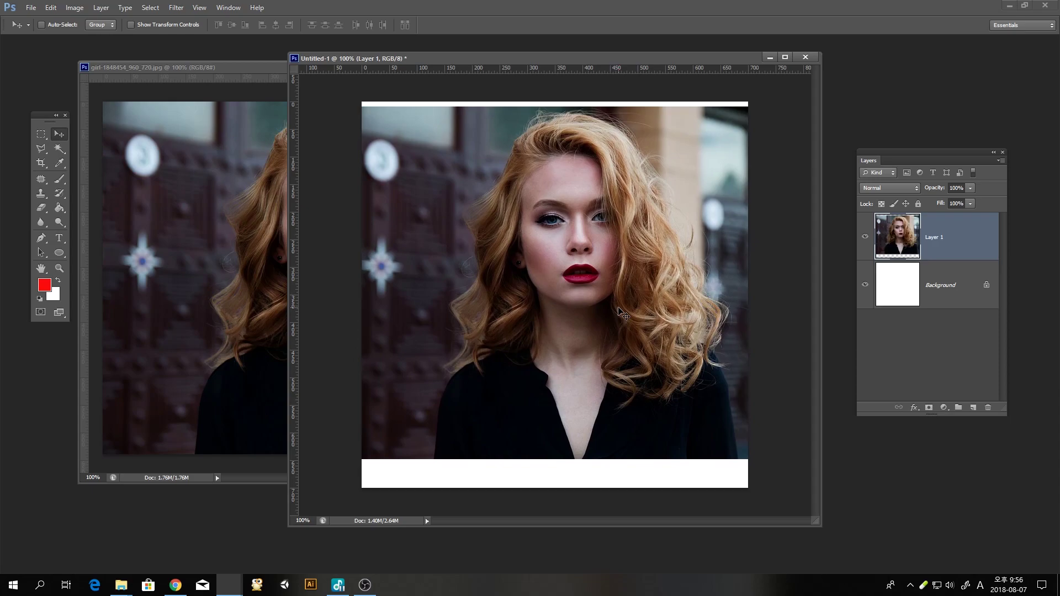
# Step: Reposition the Layers panel and remove the layer holding the pasted girl image
pyautogui.moveTo(910, 157); pyautogui.dragTo(895, 144)
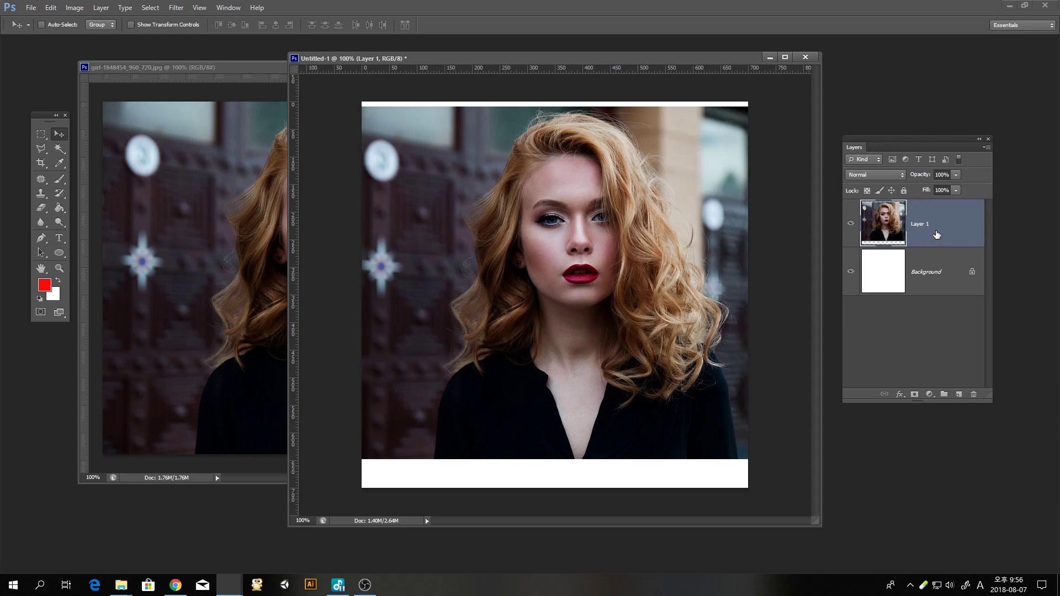
pyautogui.moveTo(938, 235); pyautogui.dragTo(972, 394)
# Step: Select the entire girl image, shift its window away from the blank document, and deselect it
pyautogui.click(253, 214)
pyautogui.hotkey('ctrl', 'a')
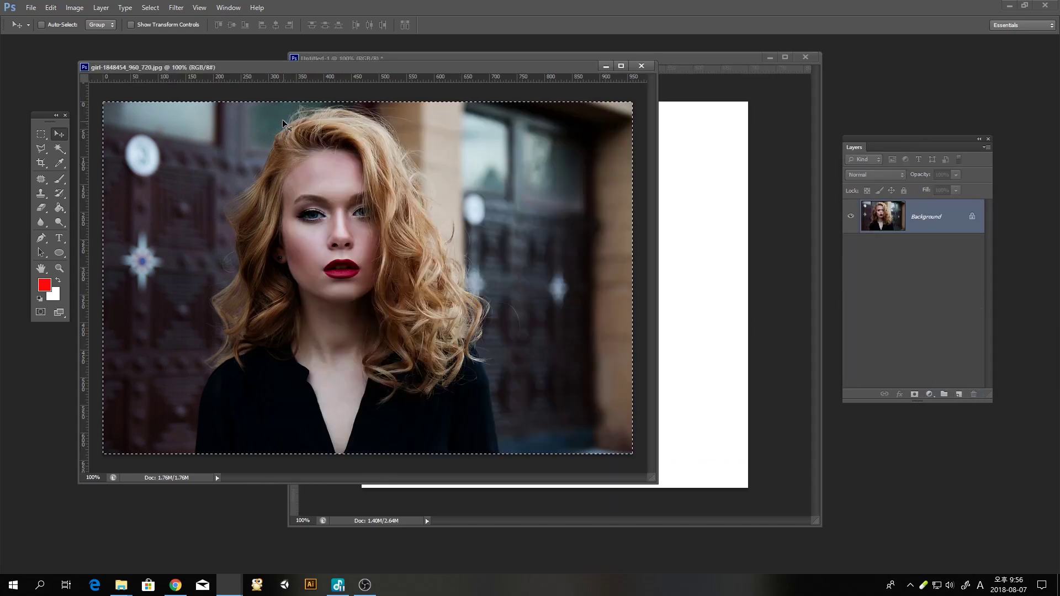
pyautogui.moveTo(581, 69); pyautogui.dragTo(514, 72)
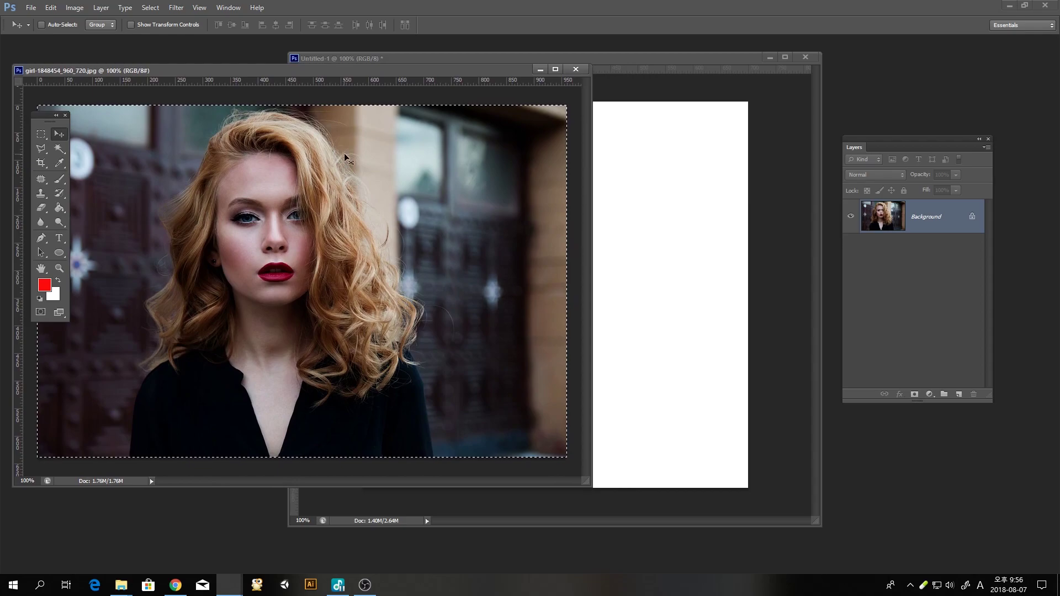
pyautogui.click(151, 8)
pyautogui.click(160, 30)
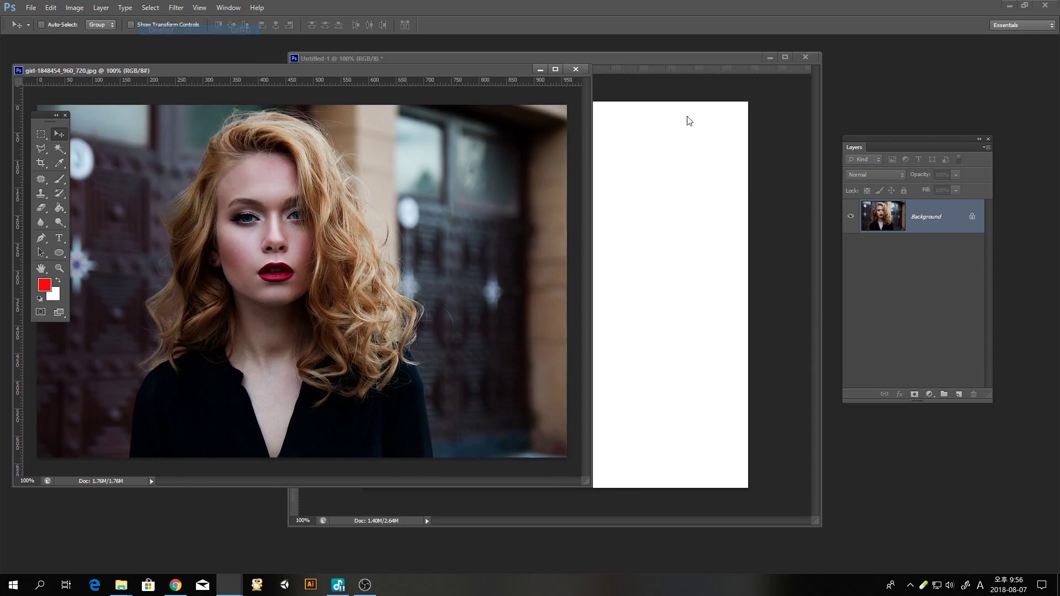
# Step: Open strawberries-3221094_960_720.jpg and arrange its window and the blank document's window so they overlap less
pyautogui.doubleClick(893, 102)
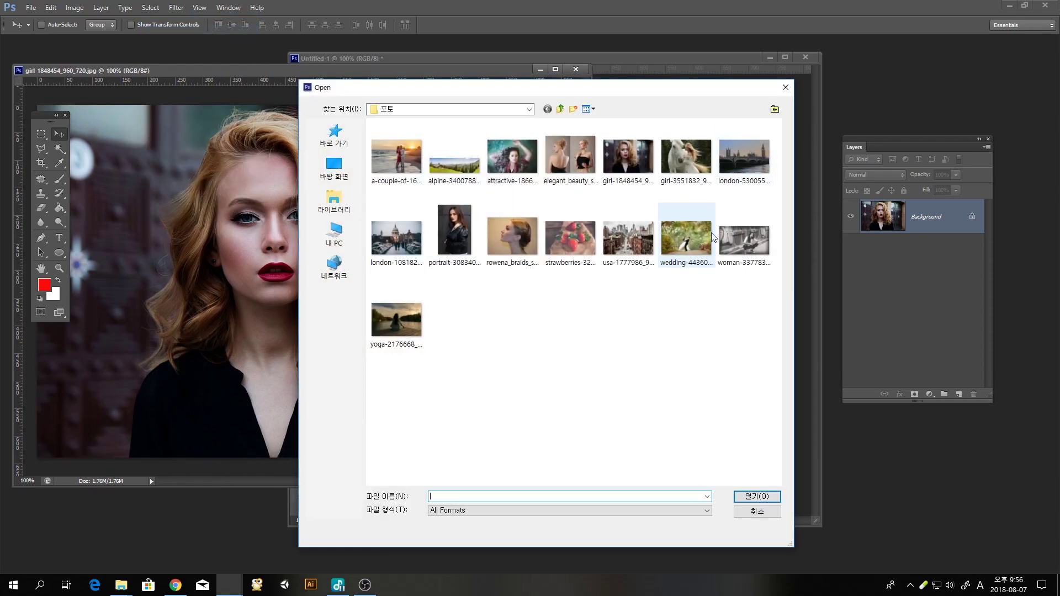
pyautogui.doubleClick(559, 236)
pyautogui.click(584, 62)
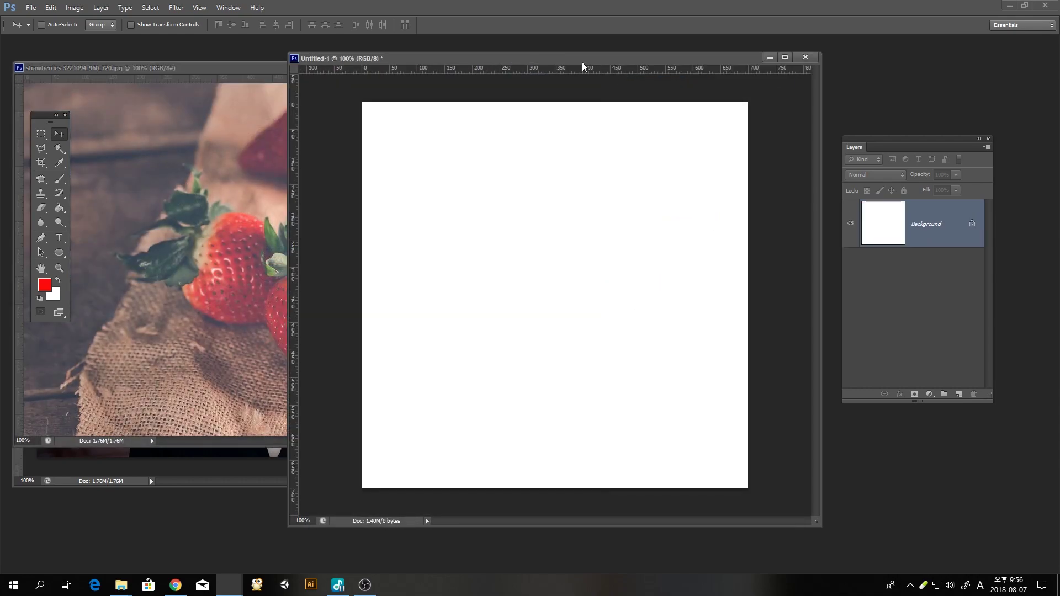
pyautogui.moveTo(584, 62); pyautogui.dragTo(629, 85)
pyautogui.moveTo(476, 68)
pyautogui.mouseDown()
pyautogui.moveTo(447, 101)
pyautogui.moveTo(463, 72)
pyautogui.mouseUp()
# Step: Close the girl image, bring the blank document to the front, and reposition the toolbox
pyautogui.click(575, 71)
pyautogui.click(613, 86)
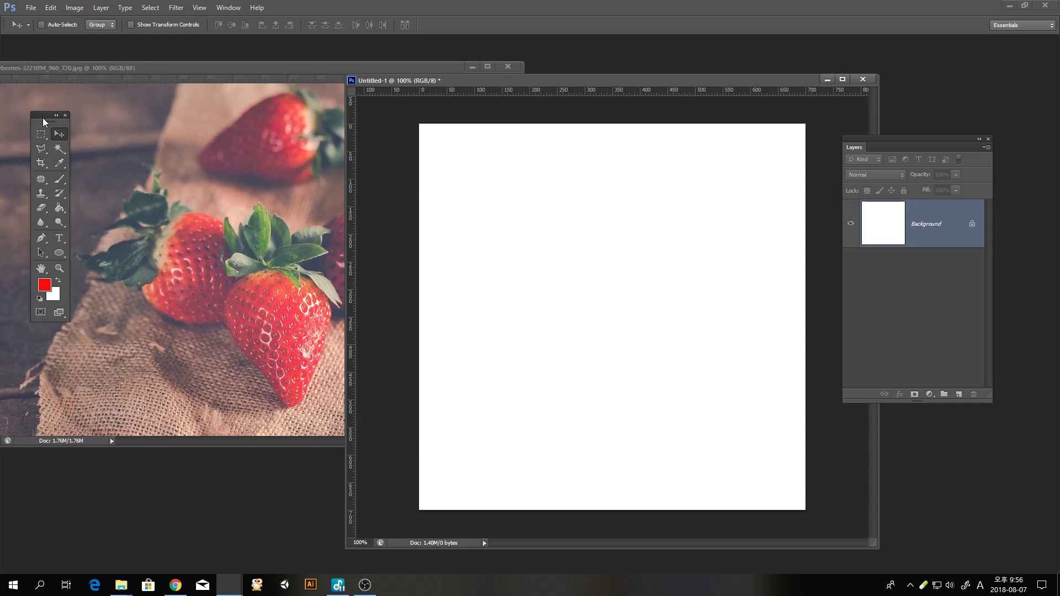
pyautogui.moveTo(40, 117); pyautogui.dragTo(53, 98)
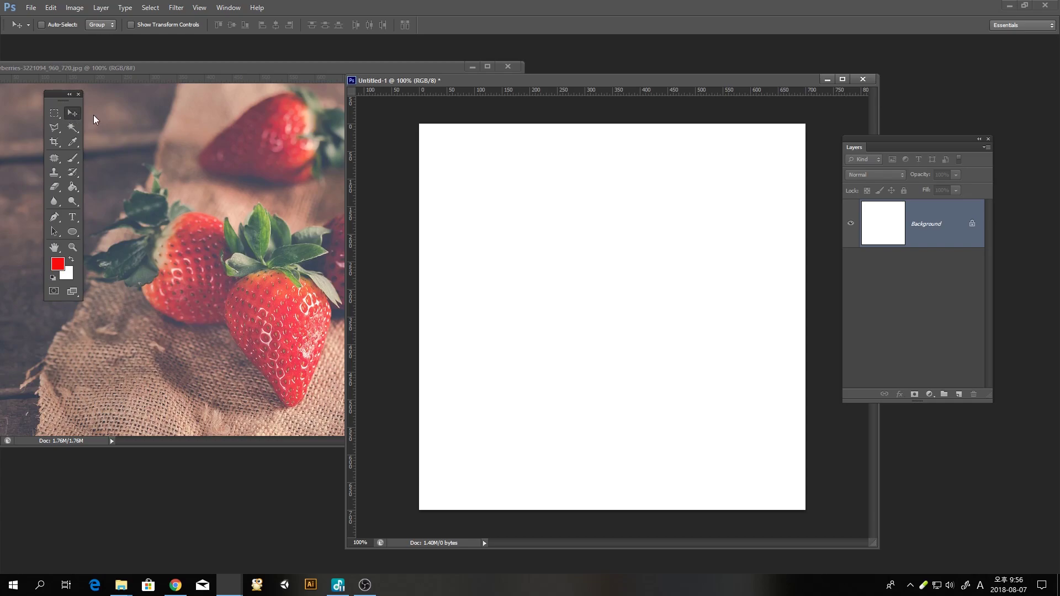
# Step: Copy the strawberries image into the blank document with the Move tool, reposition it, and delete the resulting layer
pyautogui.click(200, 135)
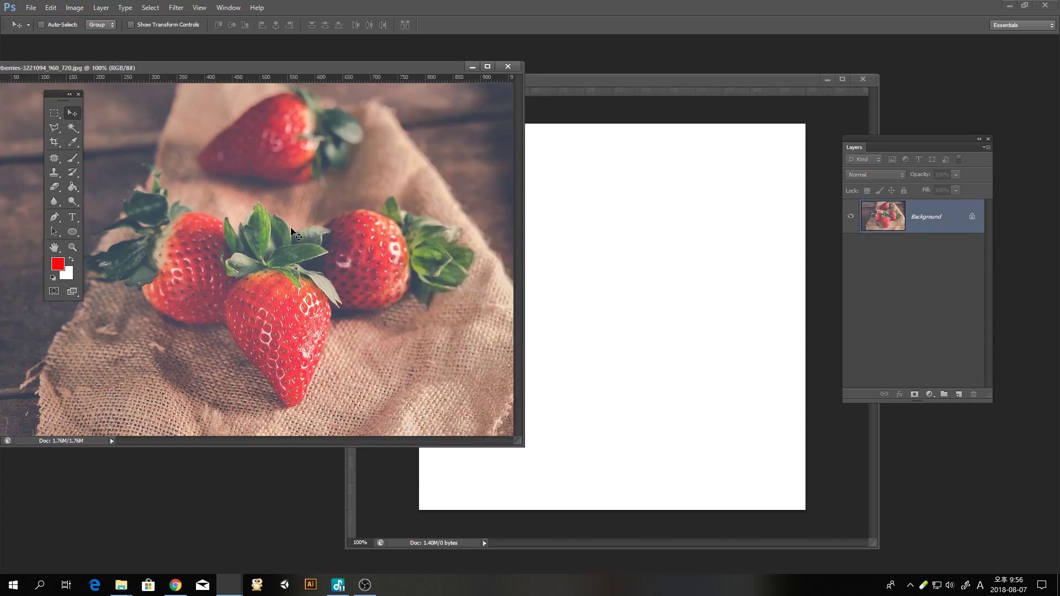
pyautogui.moveTo(280, 217); pyautogui.dragTo(597, 337)
pyautogui.moveTo(553, 310); pyautogui.dragTo(582, 254)
pyautogui.moveTo(927, 226); pyautogui.dragTo(972, 393)
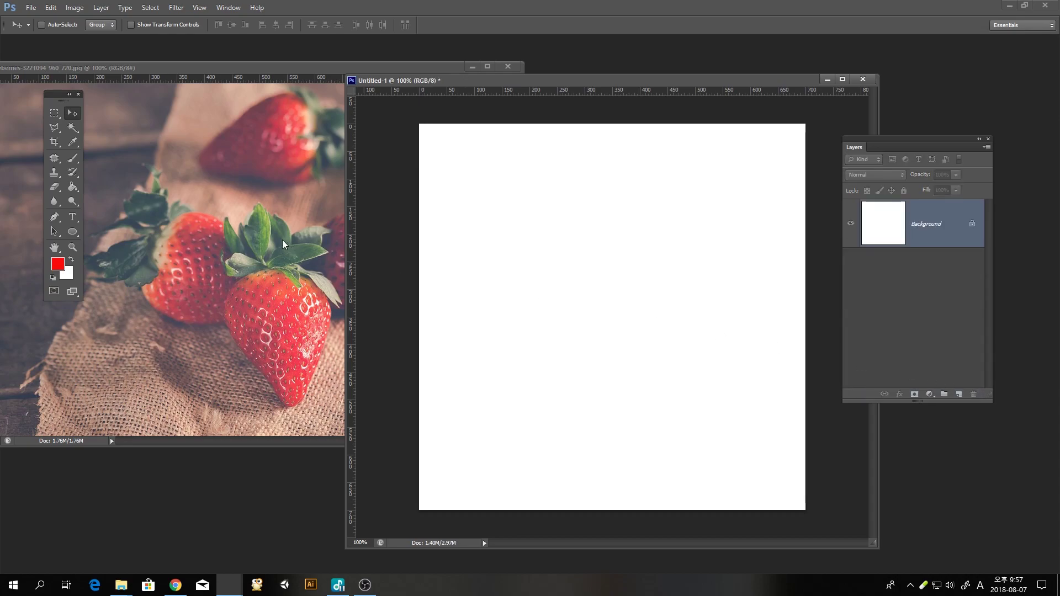
# Step: Copy the strawberries image into the blank document with the Move tool and close the source image
pyautogui.click(266, 241)
pyautogui.moveTo(266, 242); pyautogui.dragTo(617, 310)
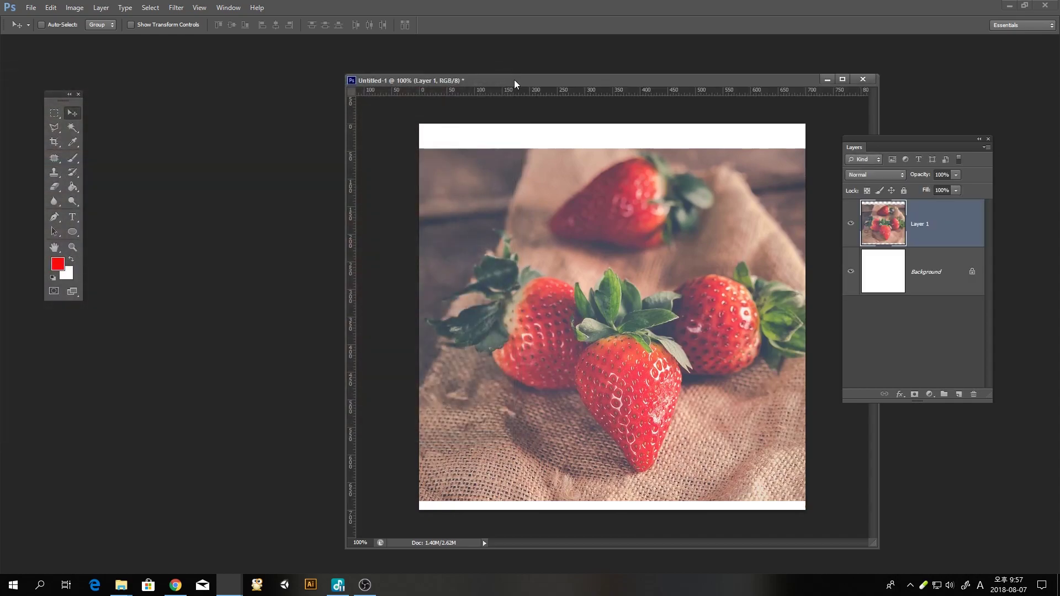
# Step: Reposition and enlarge the document window, and move the strawberries layer until a white margin shows beside its right edge
pyautogui.moveTo(515, 79); pyautogui.dragTo(396, 48)
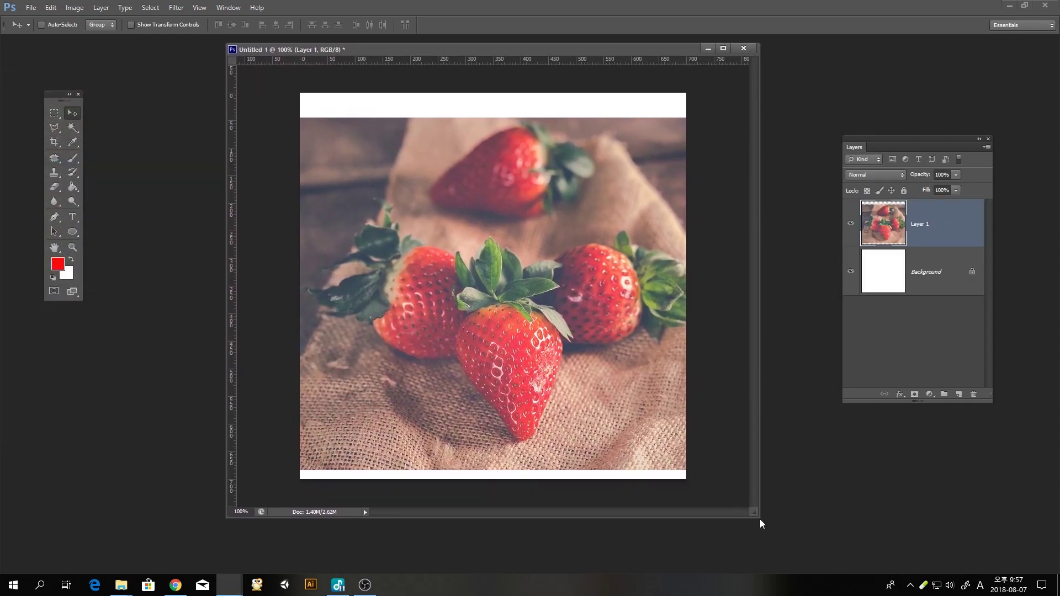
pyautogui.moveTo(760, 523); pyautogui.dragTo(818, 563)
pyautogui.moveTo(699, 403); pyautogui.dragTo(617, 390)
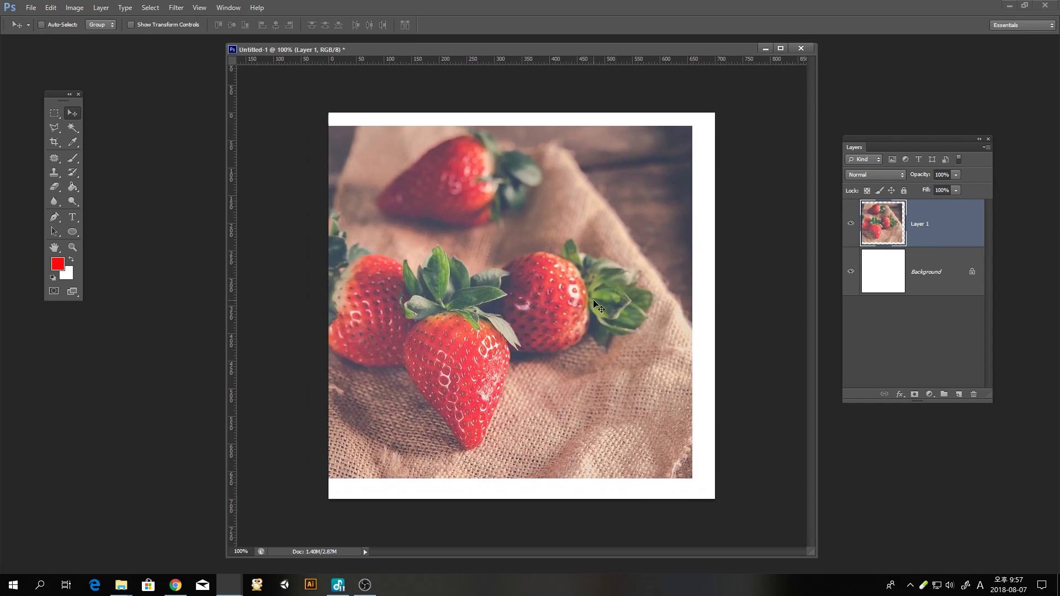
pyautogui.moveTo(592, 238); pyautogui.dragTo(586, 241)
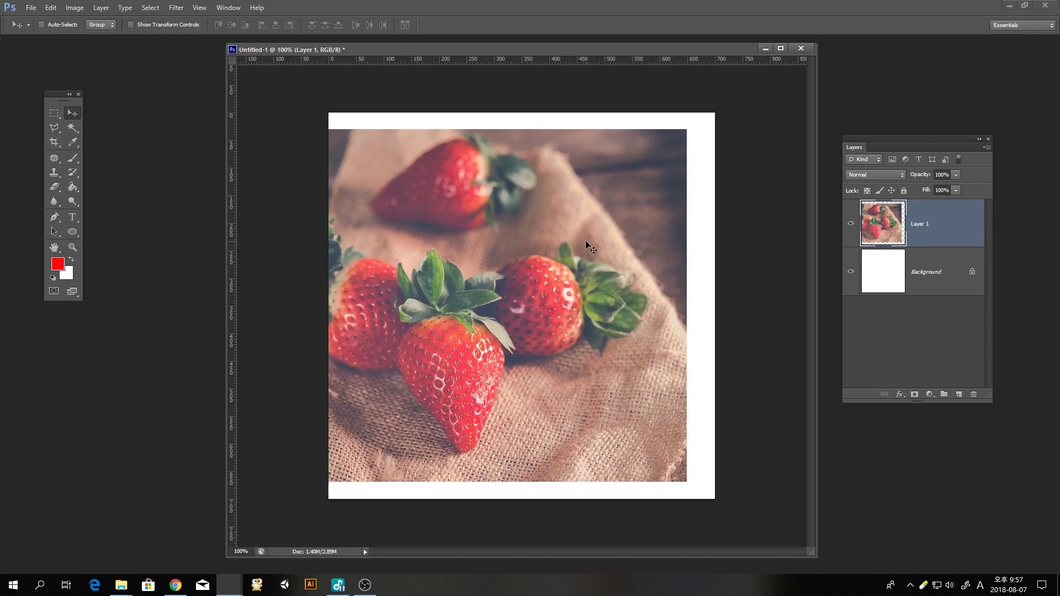
# Step: Scale the strawberries layer with Free Transform to about 50% width and 64% height, centring it near X 270, Y 360 px
pyautogui.click(50, 8)
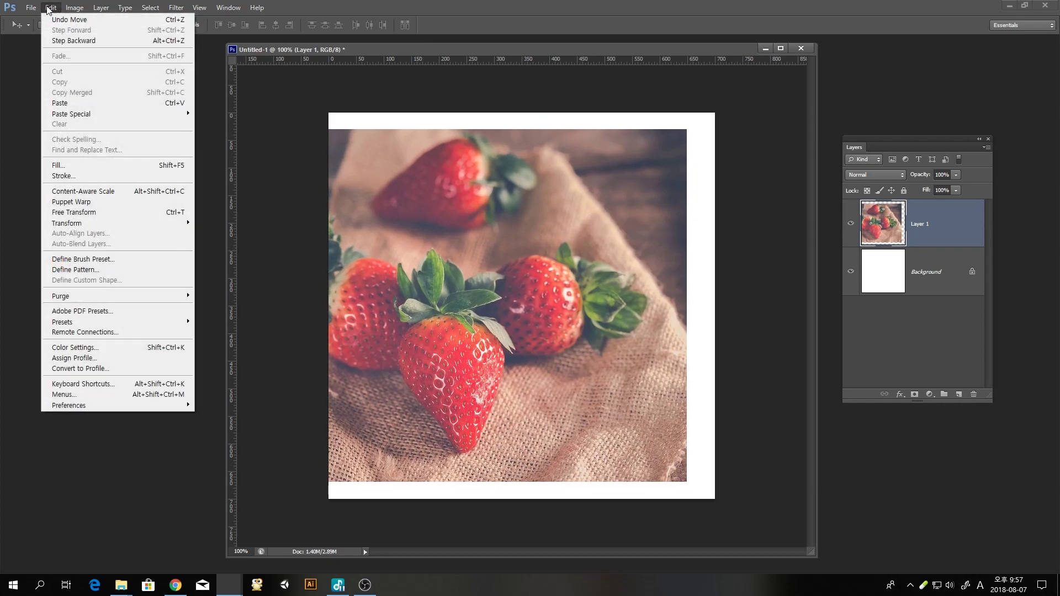
pyautogui.click(118, 217)
pyautogui.moveTo(480, 207); pyautogui.dragTo(497, 205)
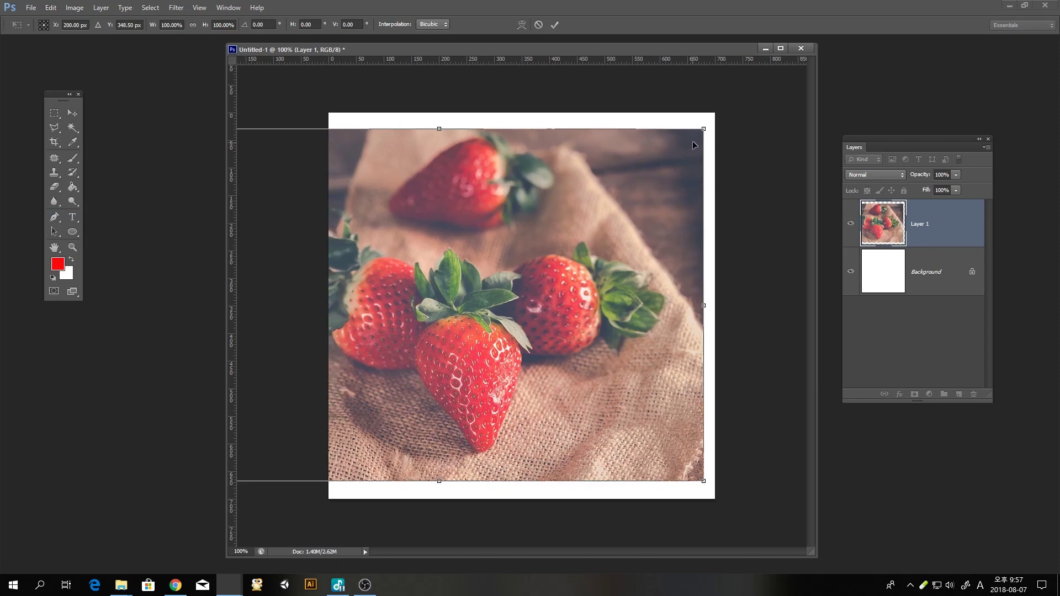
pyautogui.moveTo(703, 129); pyautogui.dragTo(532, 209)
pyautogui.moveTo(467, 258); pyautogui.dragTo(629, 227)
pyautogui.moveTo(701, 184); pyautogui.dragTo(608, 229)
pyautogui.moveTo(530, 289); pyautogui.dragTo(532, 258)
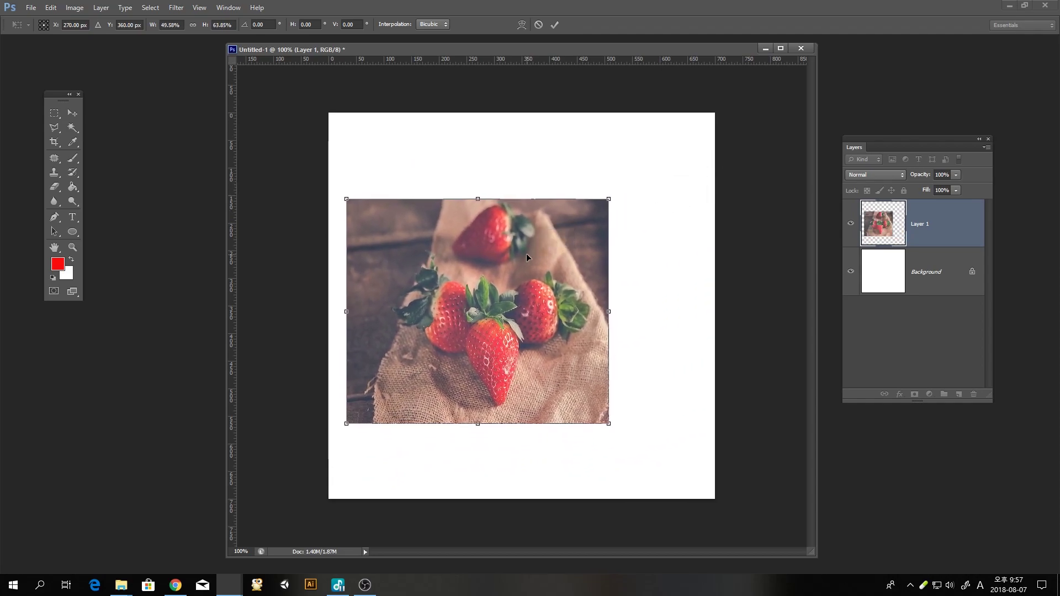
pyautogui.press('Return')
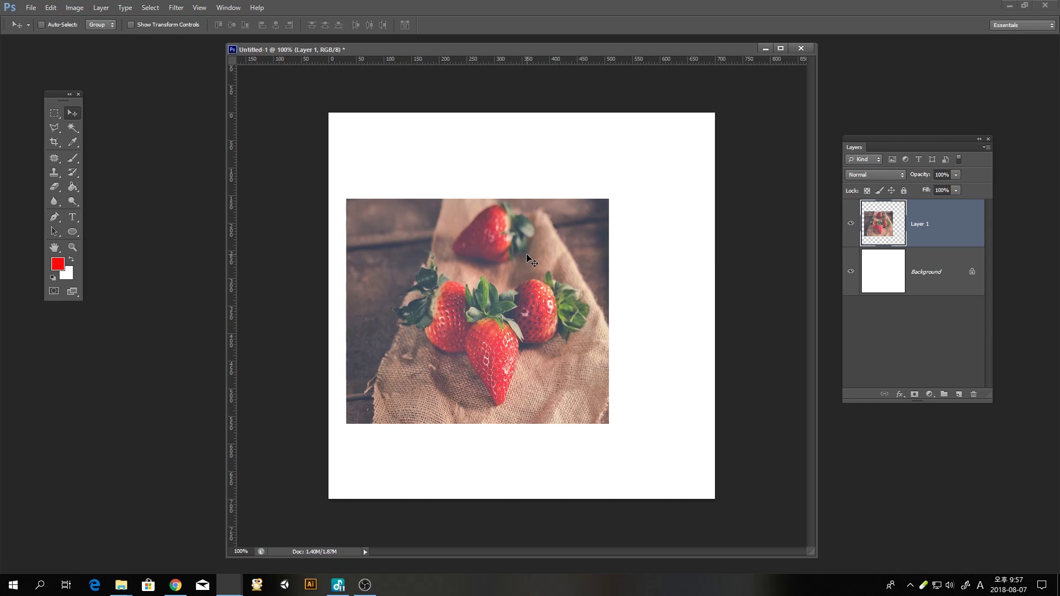
# Step: Undo the latest moves of the strawberries layer and step back to its size before the Free Transform scaling
pyautogui.moveTo(527, 257); pyautogui.dragTo(545, 246)
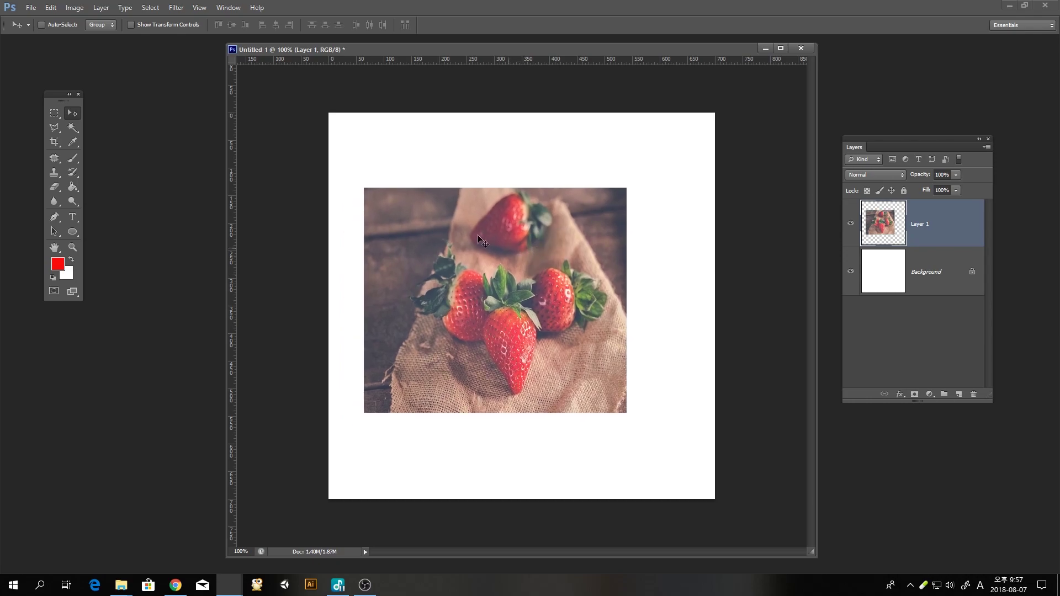
pyautogui.moveTo(441, 246); pyautogui.dragTo(437, 250)
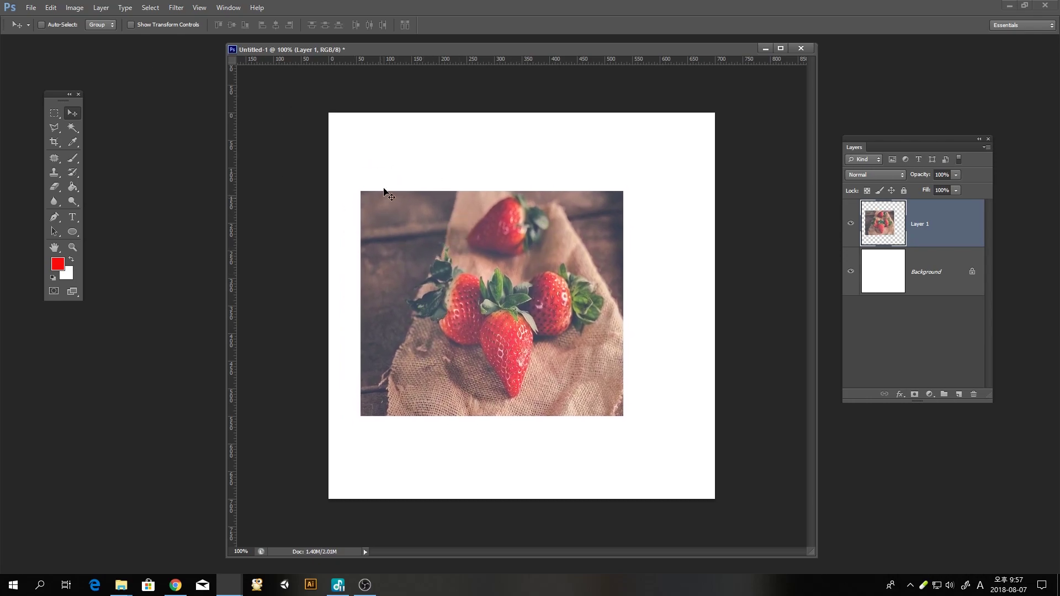
pyautogui.click(51, 7)
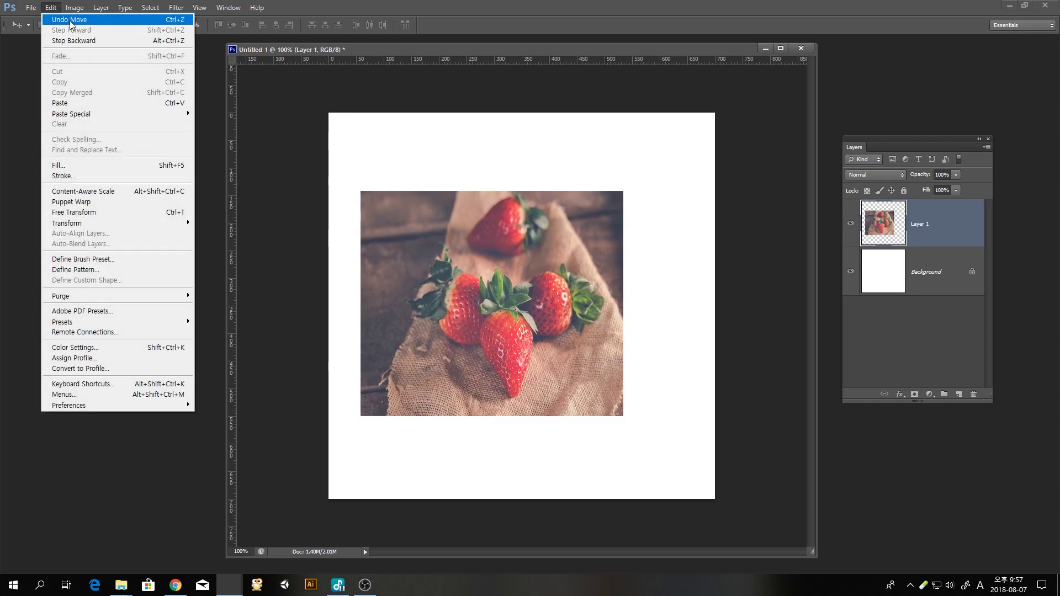
pyautogui.click(70, 20)
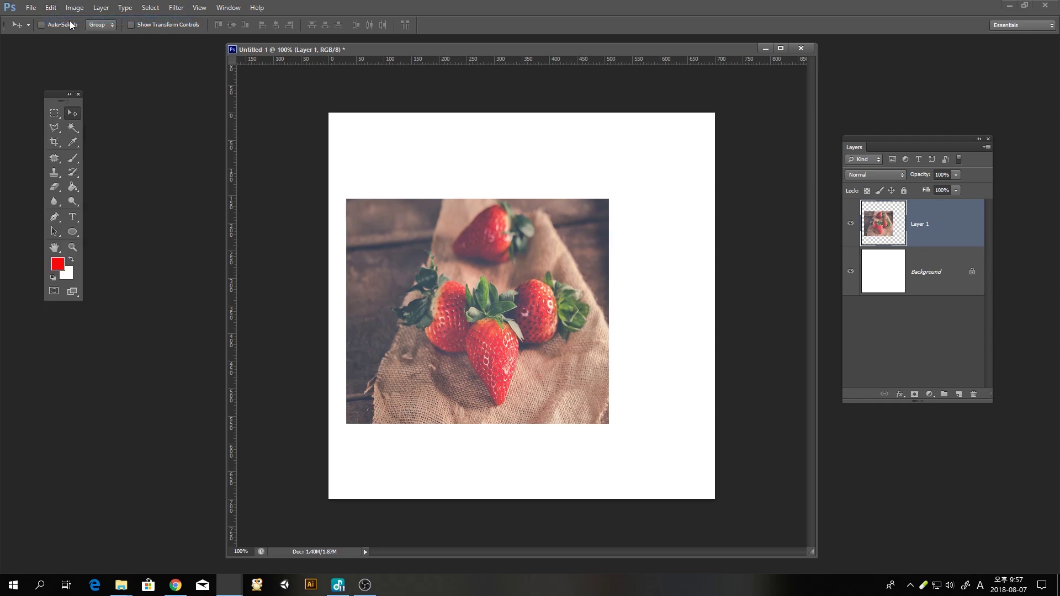
pyautogui.click(54, 9)
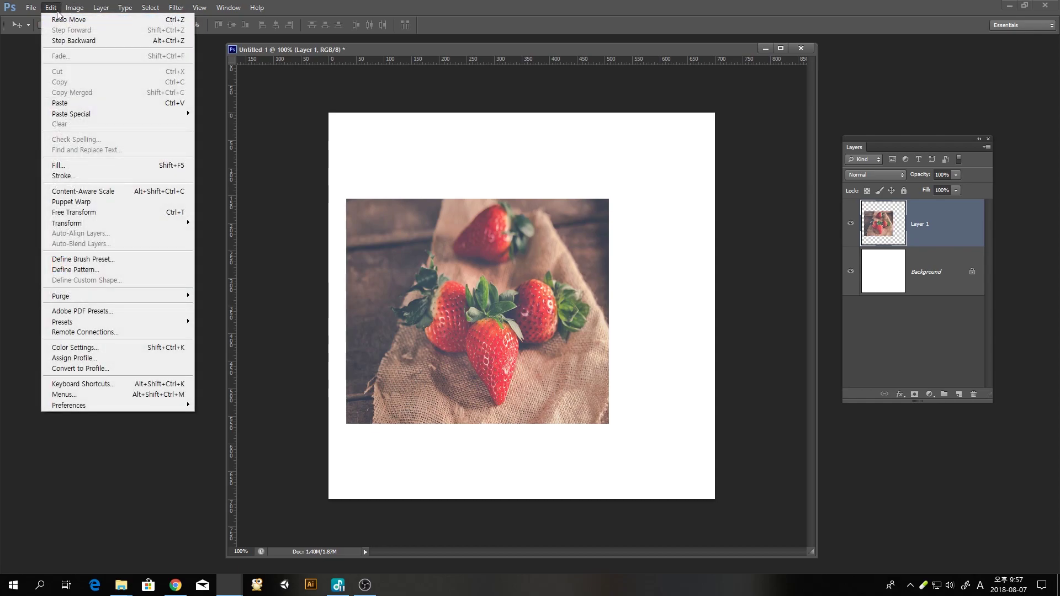
pyautogui.click(73, 41)
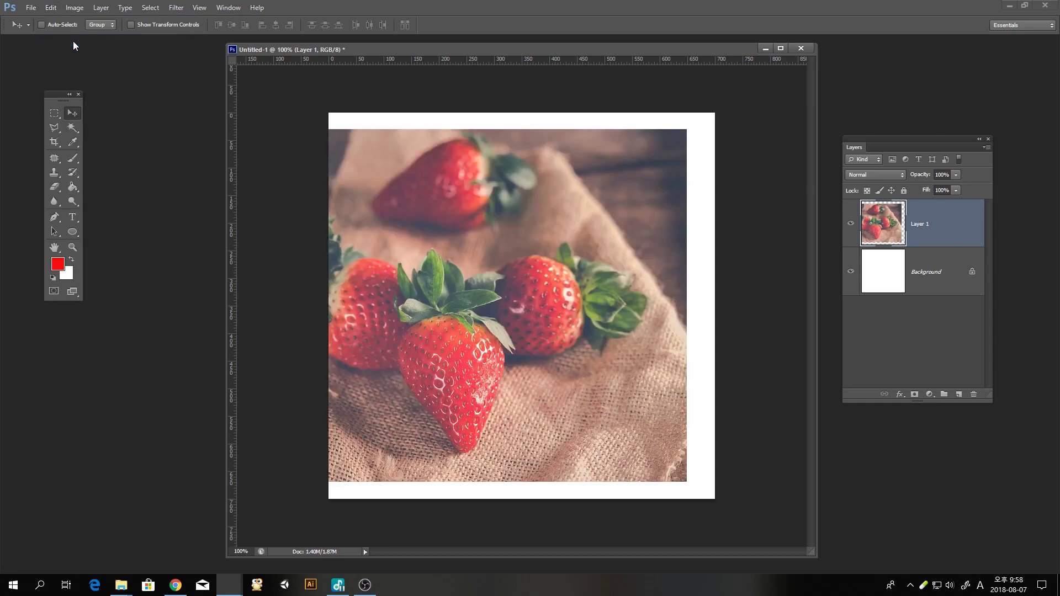
# Step: Scale the strawberries layer with Free Transform to about 47% width and 65% height, centring it near X 274, Y 357 px
pyautogui.click(51, 8)
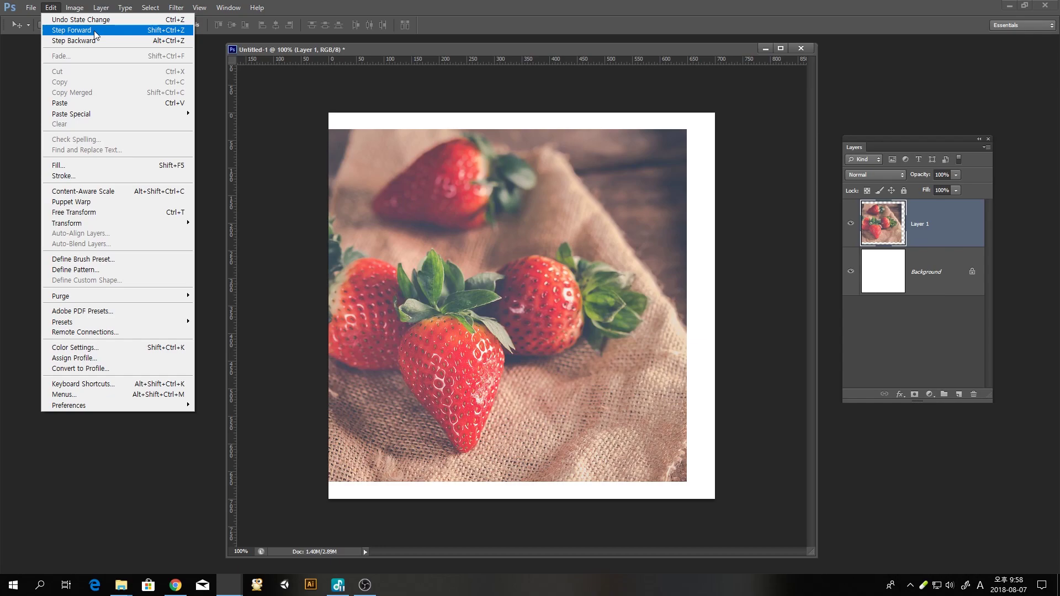
pyautogui.click(551, 208)
pyautogui.moveTo(551, 235)
pyautogui.mouseDown()
pyautogui.moveTo(537, 246)
pyautogui.moveTo(565, 231)
pyautogui.mouseUp()
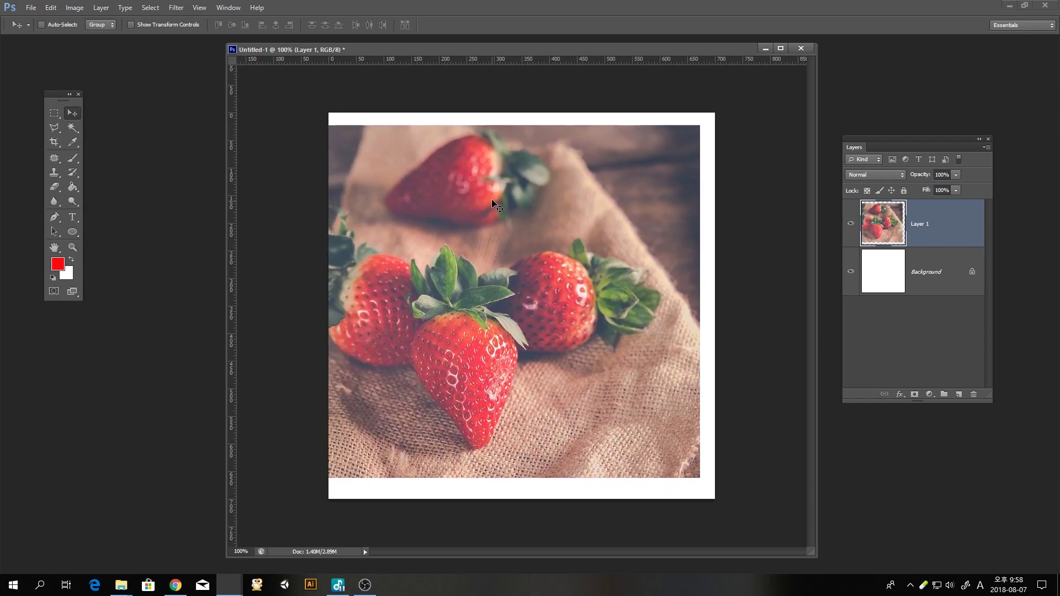
pyautogui.click(51, 8)
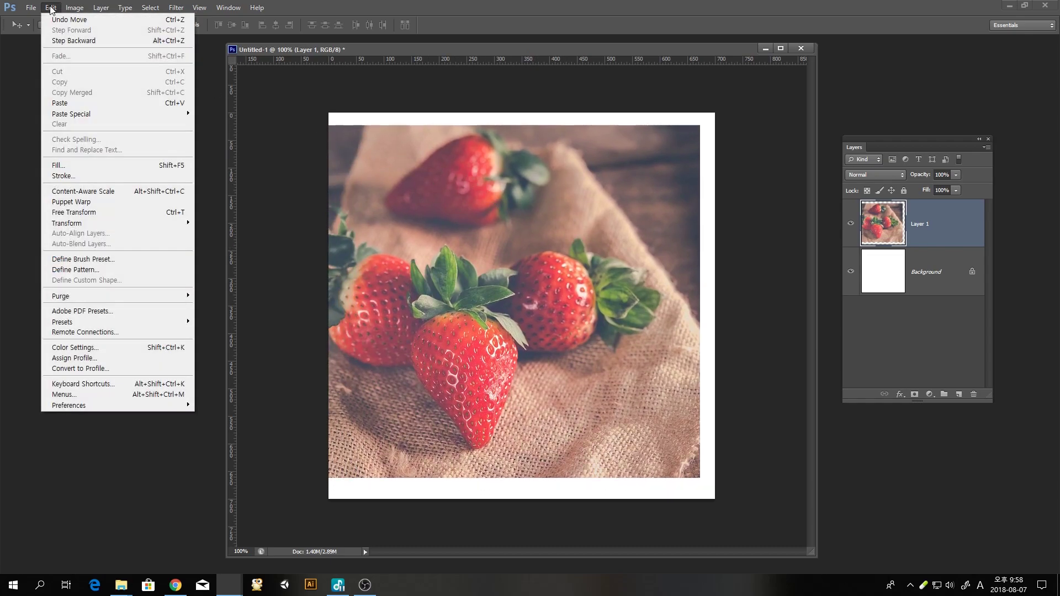
pyautogui.click(119, 213)
pyautogui.moveTo(700, 127); pyautogui.dragTo(485, 201)
pyautogui.moveTo(409, 261); pyautogui.dragTo(601, 230)
pyautogui.moveTo(680, 174); pyautogui.dragTo(611, 221)
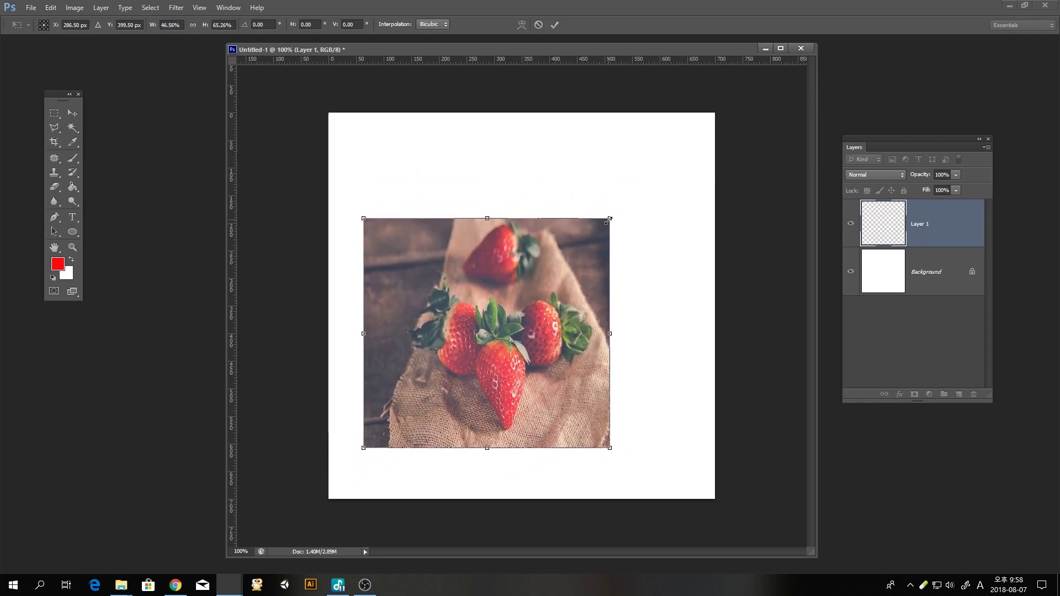
pyautogui.moveTo(526, 303); pyautogui.dragTo(518, 280)
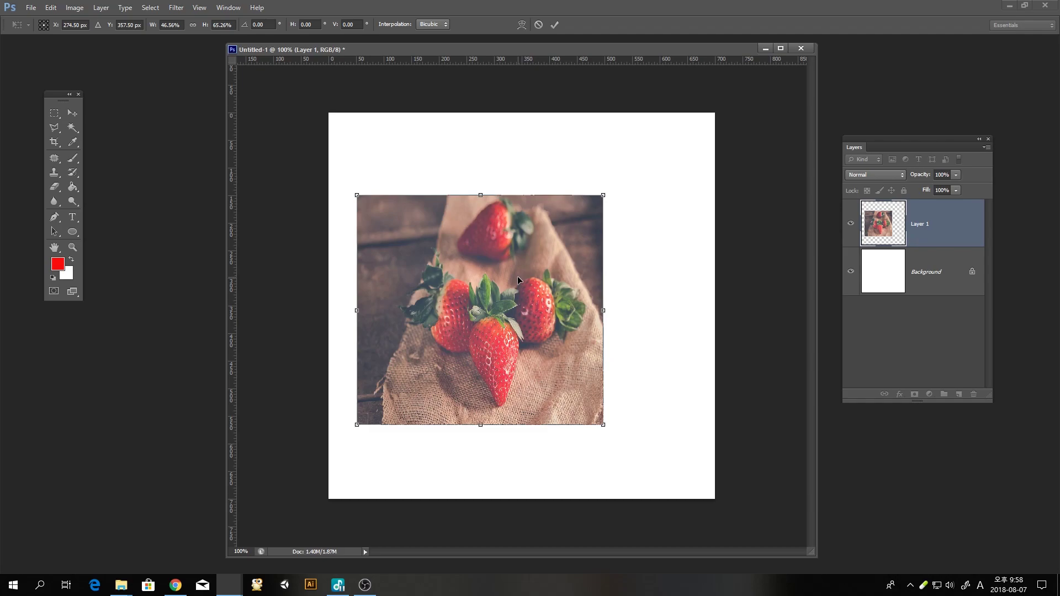
pyautogui.press('Return')
# Step: Move the strawberries layer up and scale it with Free Transform to about 66% width and 68% height, centred near X 168, Y 166 px
pyautogui.moveTo(518, 276); pyautogui.dragTo(509, 212)
pyautogui.click(51, 8)
pyautogui.click(126, 214)
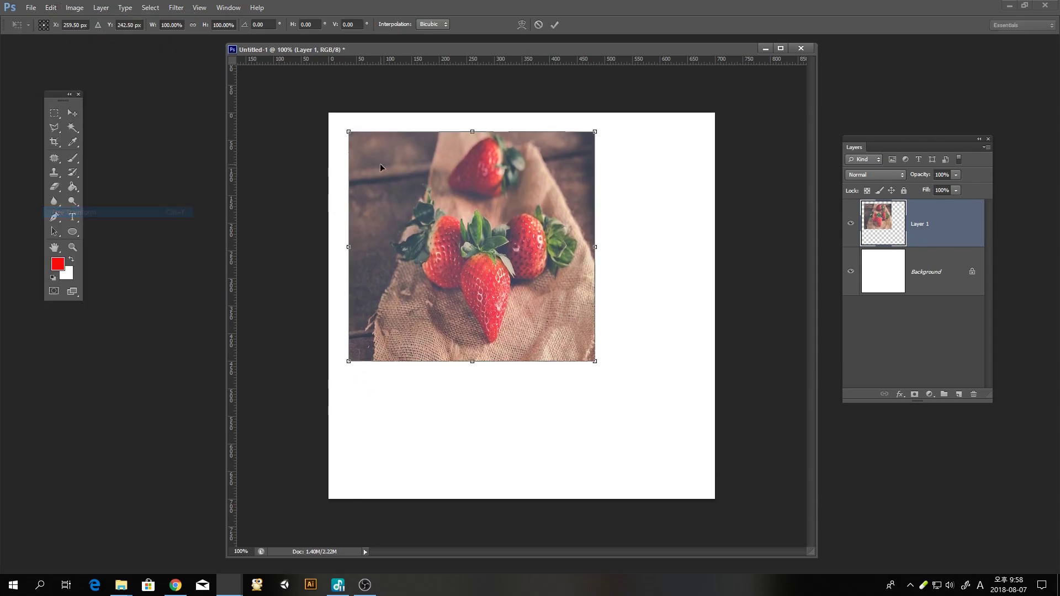
pyautogui.moveTo(594, 132); pyautogui.dragTo(454, 159)
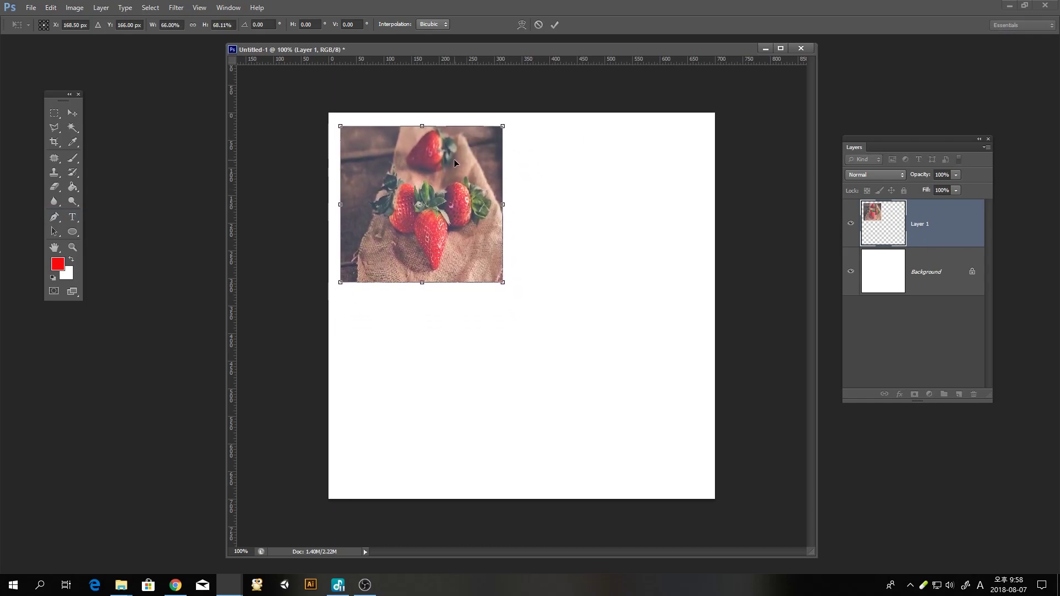
pyautogui.press('Return')
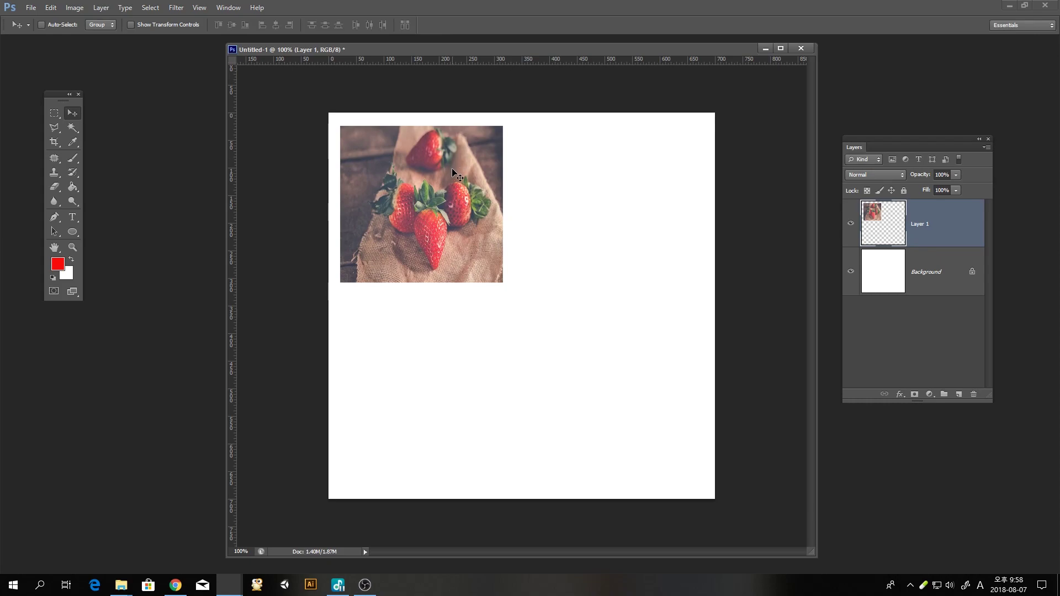
# Step: Move the small strawberries layer into the canvas's upper-left corner and duplicate it three times into a two-by-two grid
pyautogui.moveTo(457, 173); pyautogui.dragTo(427, 180)
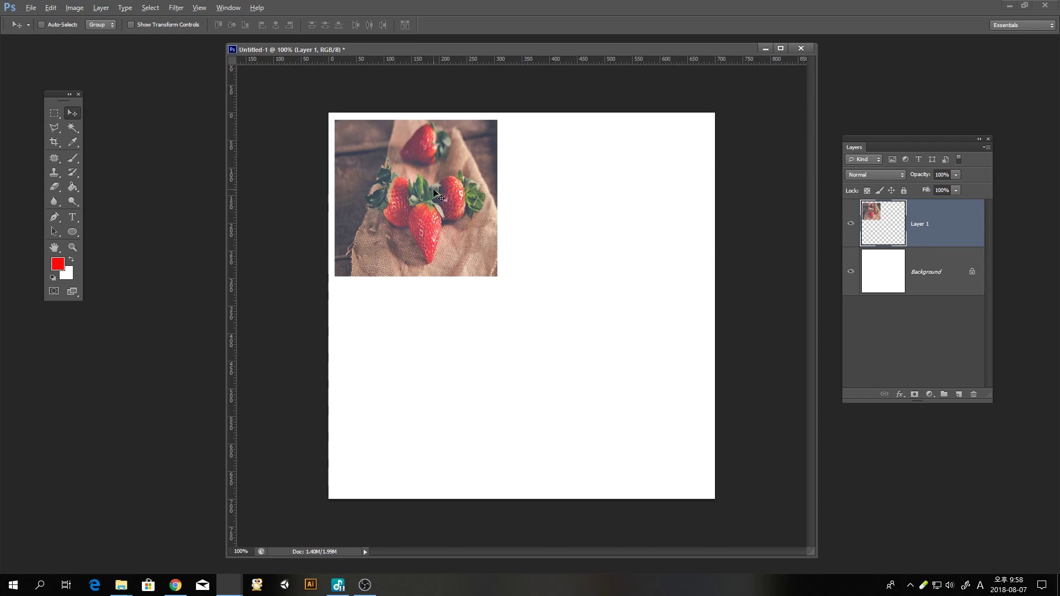
pyautogui.press('alt')
pyautogui.moveTo(436, 195); pyautogui.dragTo(628, 196)
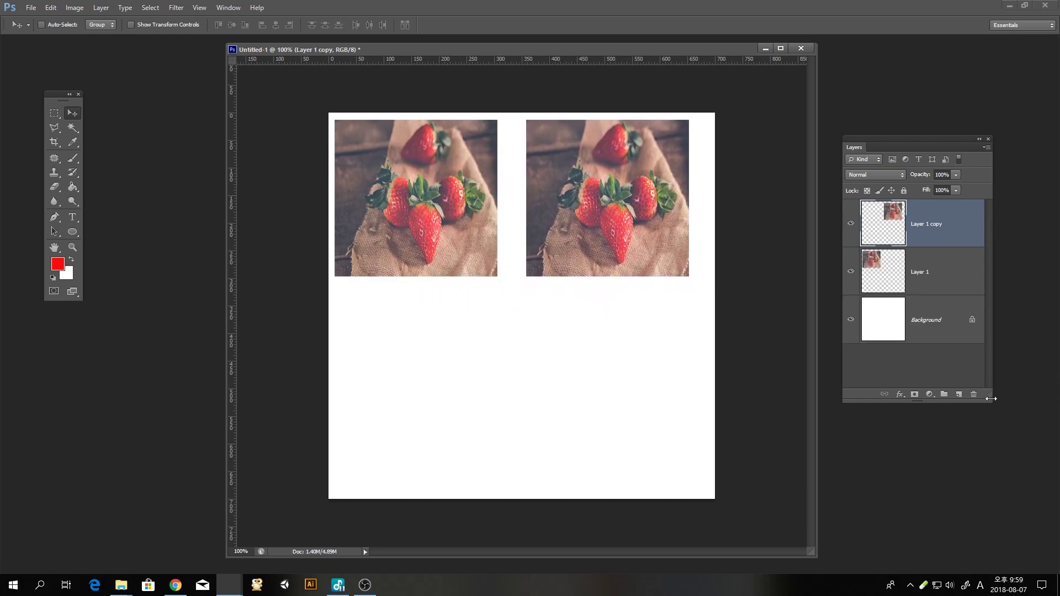
pyautogui.moveTo(990, 401); pyautogui.dragTo(1001, 499)
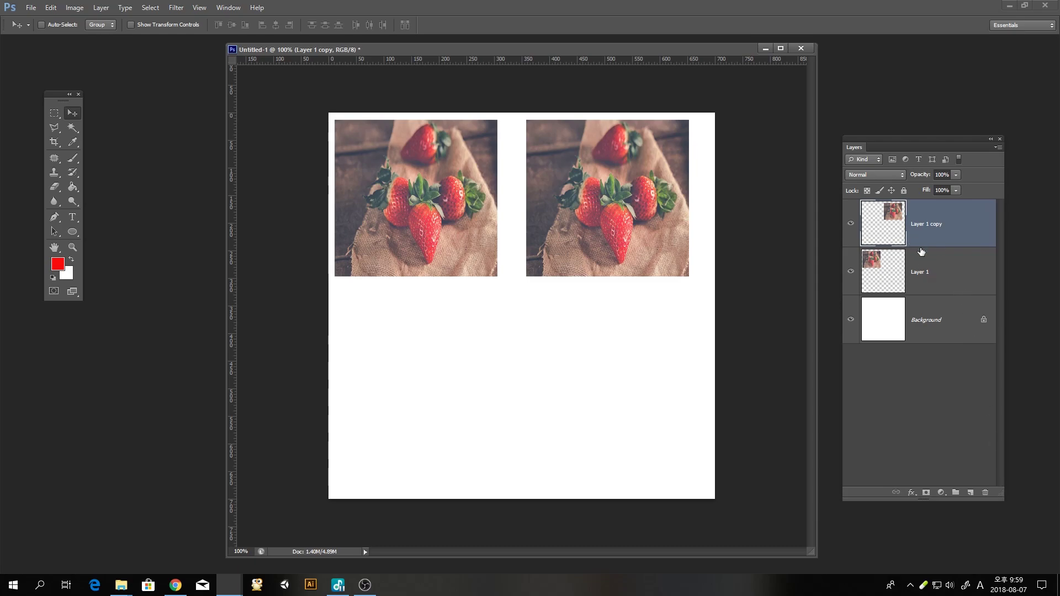
pyautogui.moveTo(637, 203); pyautogui.dragTo(633, 376)
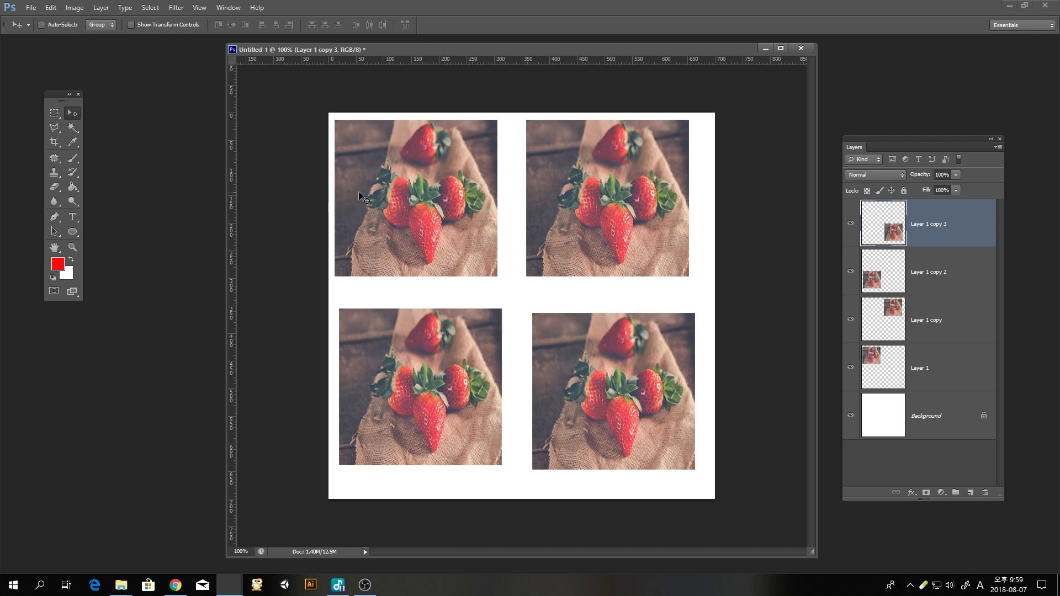
# Step: Nudge the lower-right copy slightly, and move Layer 1 until its left edge lines up with the copy below it
pyautogui.moveTo(479, 232); pyautogui.dragTo(479, 227)
pyautogui.moveTo(603, 360); pyautogui.dragTo(604, 364)
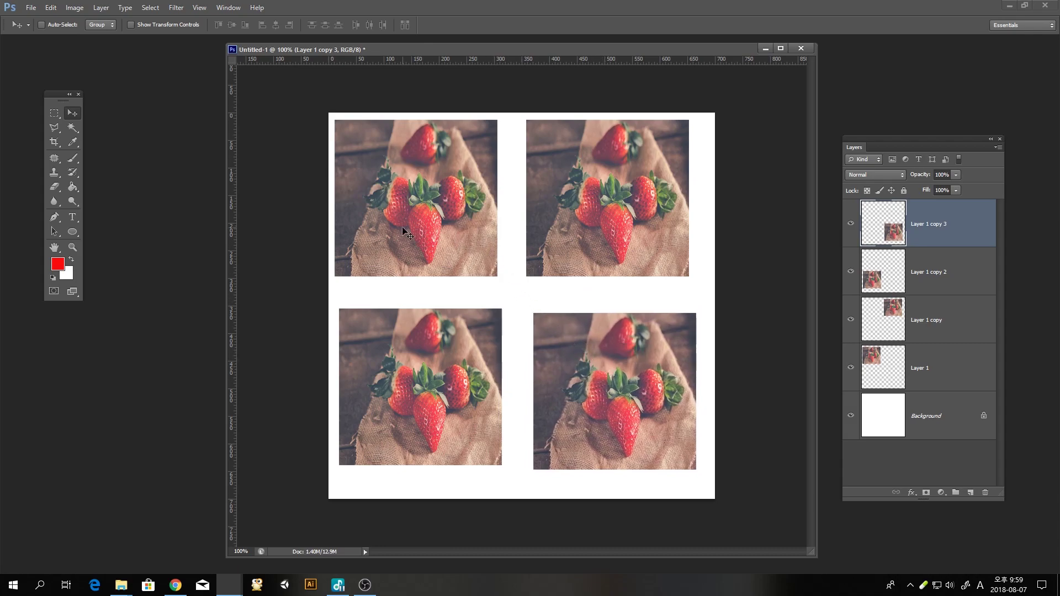
pyautogui.moveTo(864, 146); pyautogui.dragTo(860, 111)
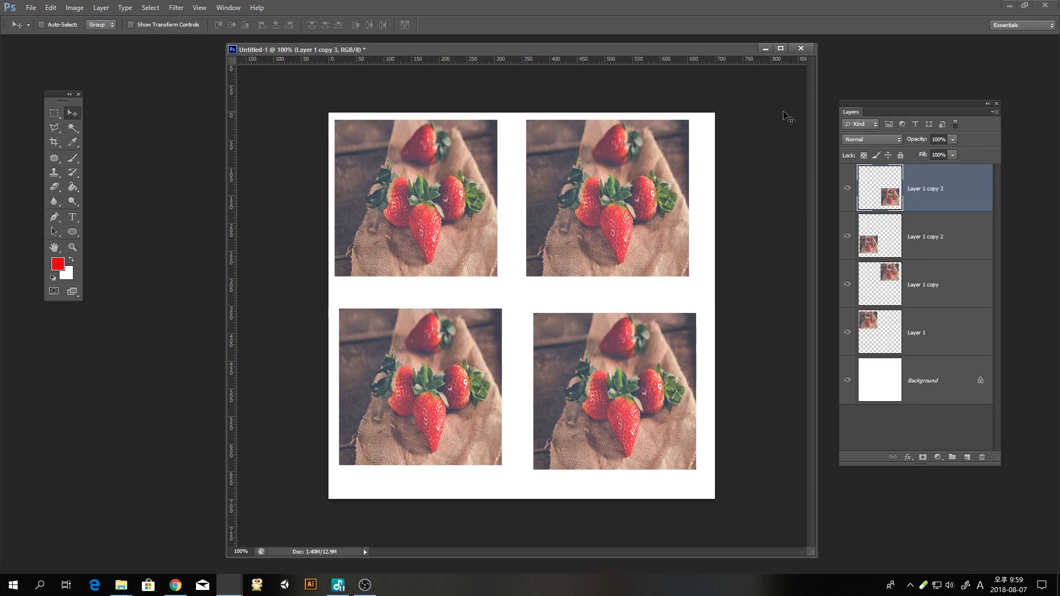
pyautogui.click(925, 339)
pyautogui.moveTo(450, 226)
pyautogui.mouseDown()
pyautogui.moveTo(478, 258)
pyautogui.moveTo(414, 229)
pyautogui.moveTo(466, 220)
pyautogui.moveTo(456, 223)
pyautogui.mouseUp()
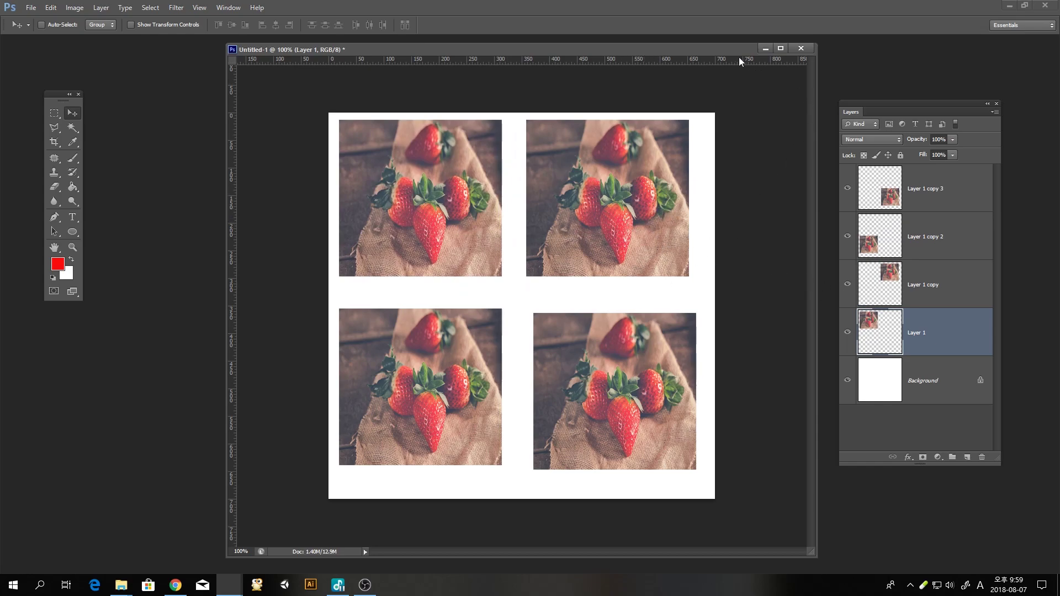
# Step: Shift the document window and Layers panel, and move Layer 1 copy until its sides line up with the copy below it
pyautogui.moveTo(736, 50); pyautogui.dragTo(706, 52)
pyautogui.moveTo(860, 108); pyautogui.dragTo(840, 69)
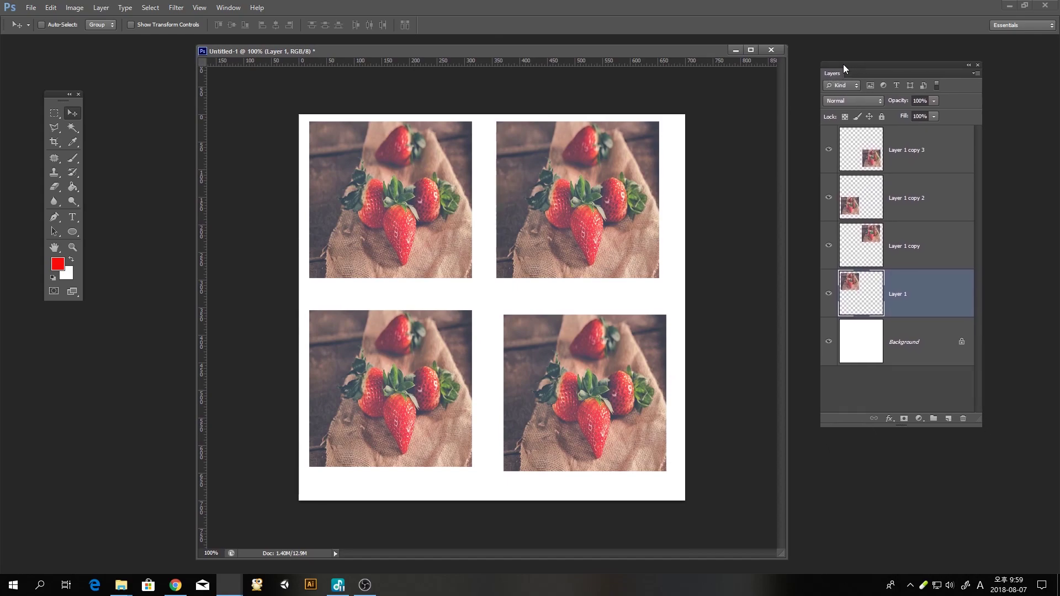
pyautogui.click(915, 248)
pyautogui.moveTo(605, 209)
pyautogui.mouseDown()
pyautogui.moveTo(632, 207)
pyautogui.moveTo(585, 237)
pyautogui.moveTo(612, 217)
pyautogui.mouseUp()
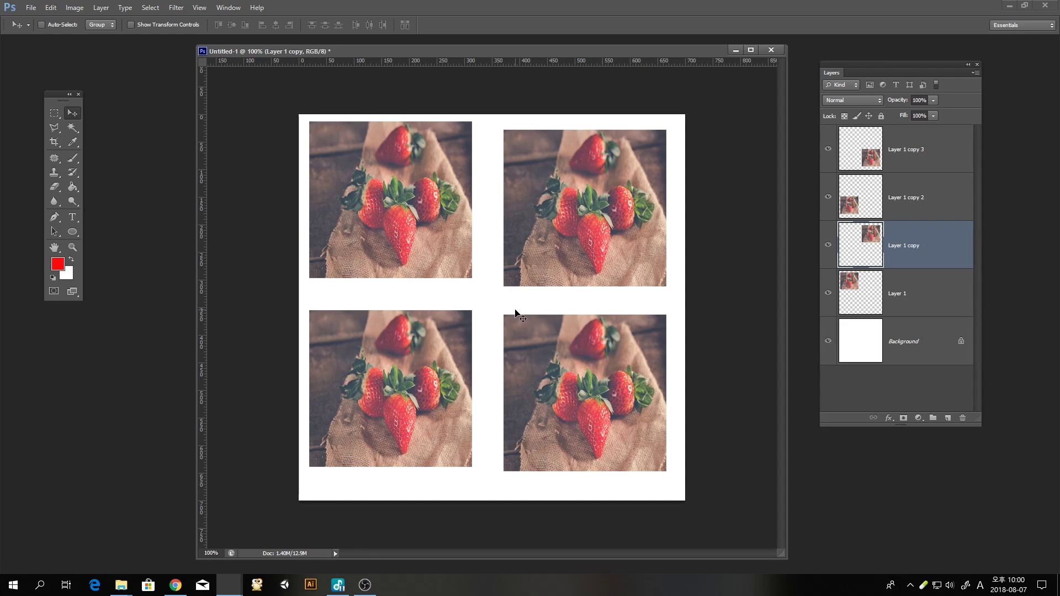
# Step: Select the four strawberry layers one after another directly from their images on the canvas
pyautogui.keyDown('ctrl'); pyautogui.click(436, 342); pyautogui.keyUp('ctrl')
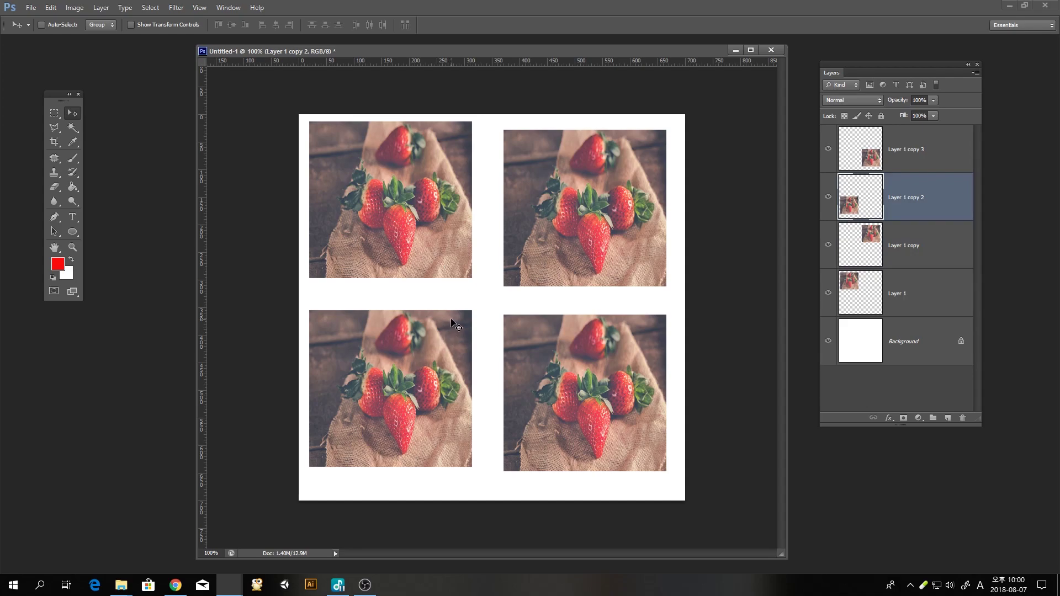
pyautogui.keyDown('ctrl'); pyautogui.click(440, 261); pyautogui.keyUp('ctrl')
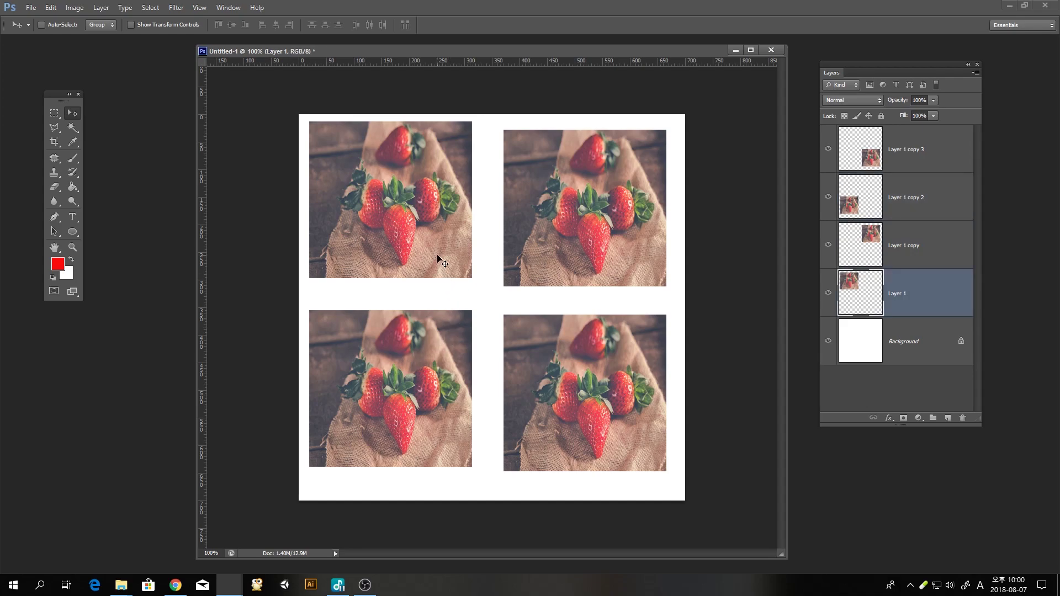
pyautogui.keyDown('ctrl'); pyautogui.click(562, 256); pyautogui.keyUp('ctrl')
pyautogui.keyDown('ctrl'); pyautogui.click(563, 359); pyautogui.keyUp('ctrl')
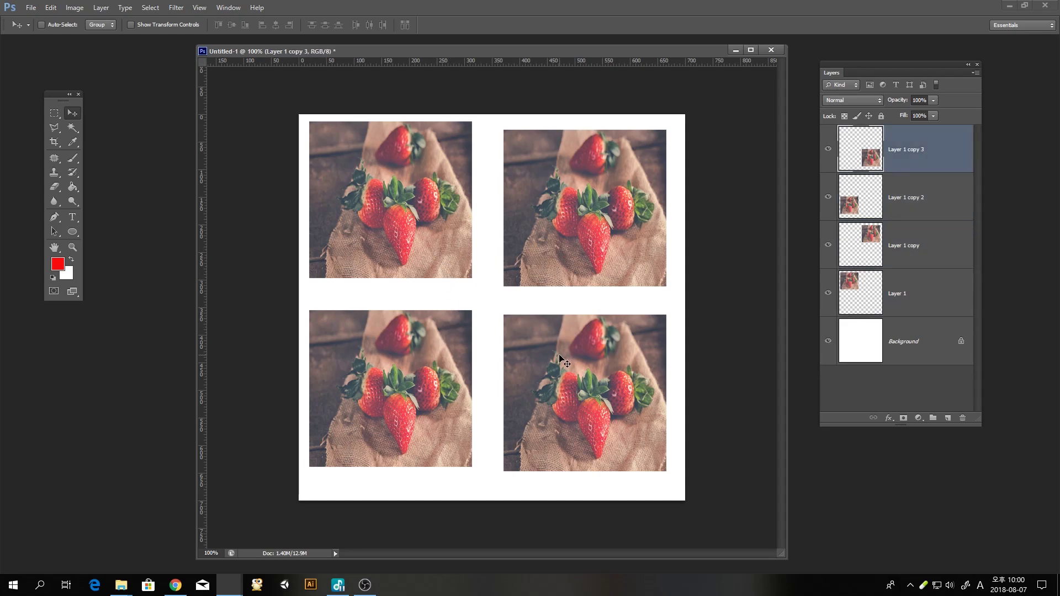
pyautogui.keyDown('ctrl'); pyautogui.click(450, 239); pyautogui.keyUp('ctrl')
pyautogui.keyDown('ctrl'); pyautogui.click(445, 356); pyautogui.keyUp('ctrl')
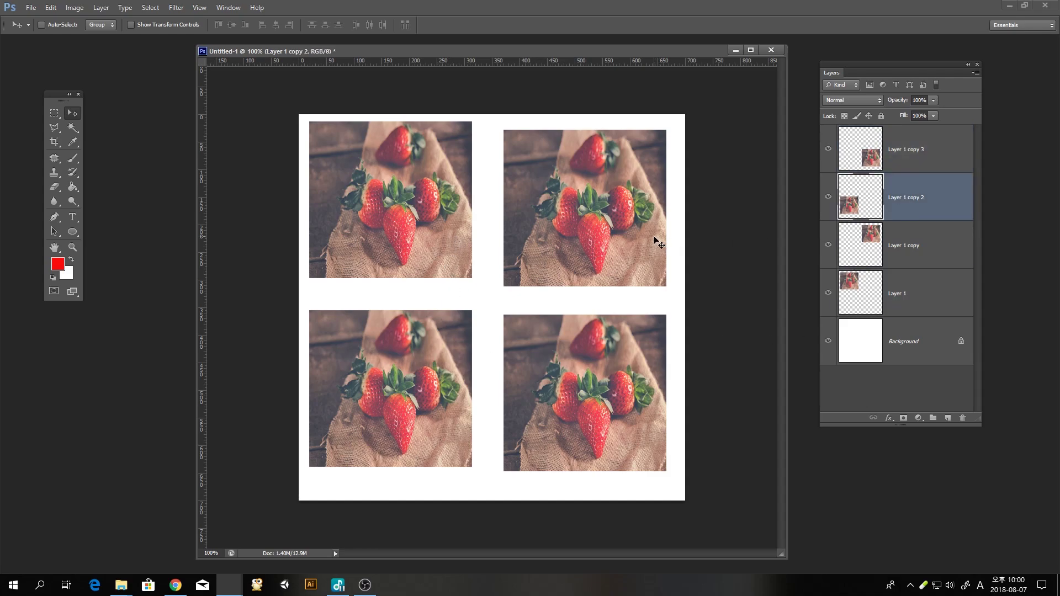
pyautogui.keyDown('ctrl'); pyautogui.click(641, 238); pyautogui.keyUp('ctrl')
pyautogui.keyDown('ctrl'); pyautogui.click(602, 367); pyautogui.keyUp('ctrl')
pyautogui.keyDown('ctrl'); pyautogui.click(582, 268); pyautogui.keyUp('ctrl')
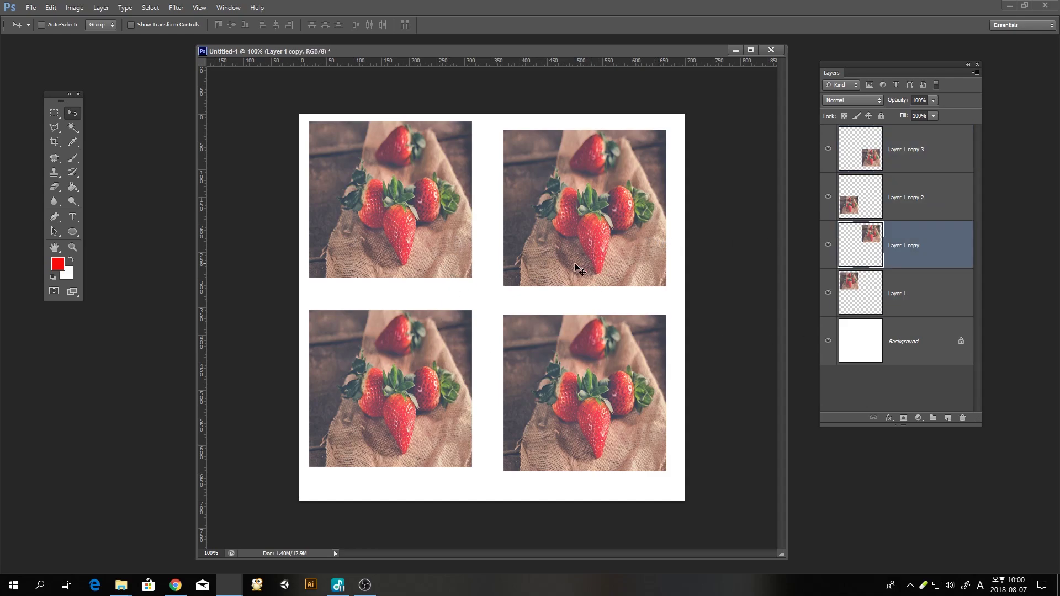
# Step: Move the lower-left copy down level with the lower-right copy, and select the lower-right copy's layer
pyautogui.moveTo(439, 360)
pyautogui.mouseDown()
pyautogui.moveTo(434, 380)
pyautogui.moveTo(440, 364)
pyautogui.mouseUp()
pyautogui.keyDown('ctrl'); pyautogui.click(571, 382); pyautogui.keyUp('ctrl')
pyautogui.moveTo(594, 379); pyautogui.dragTo(595, 379)
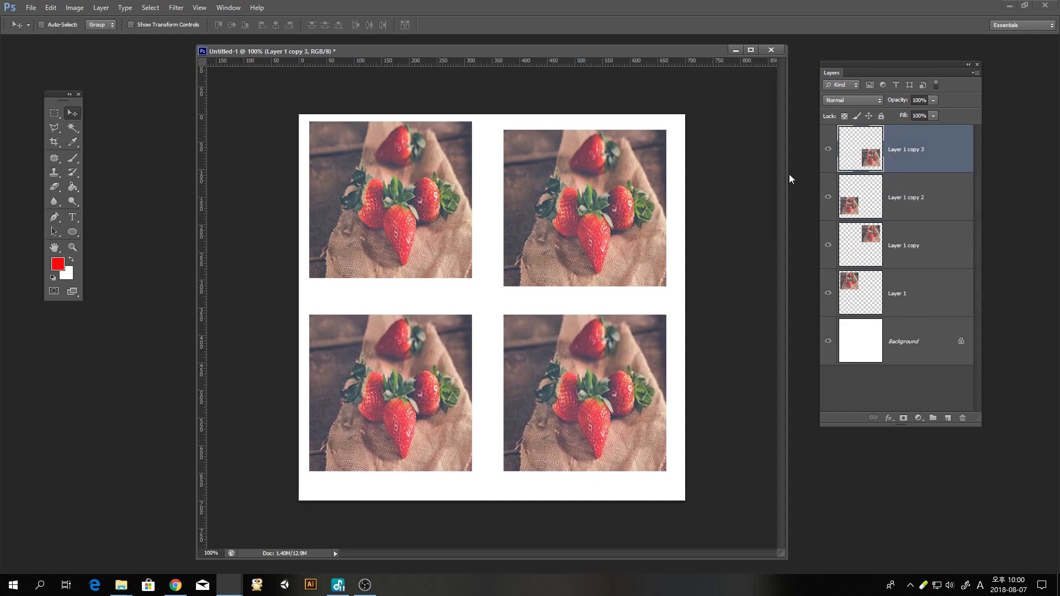
# Step: Reposition and enlarge the Layers panel, and set its thumbnail display to No Thumbnails
pyautogui.moveTo(836, 65); pyautogui.dragTo(818, 53)
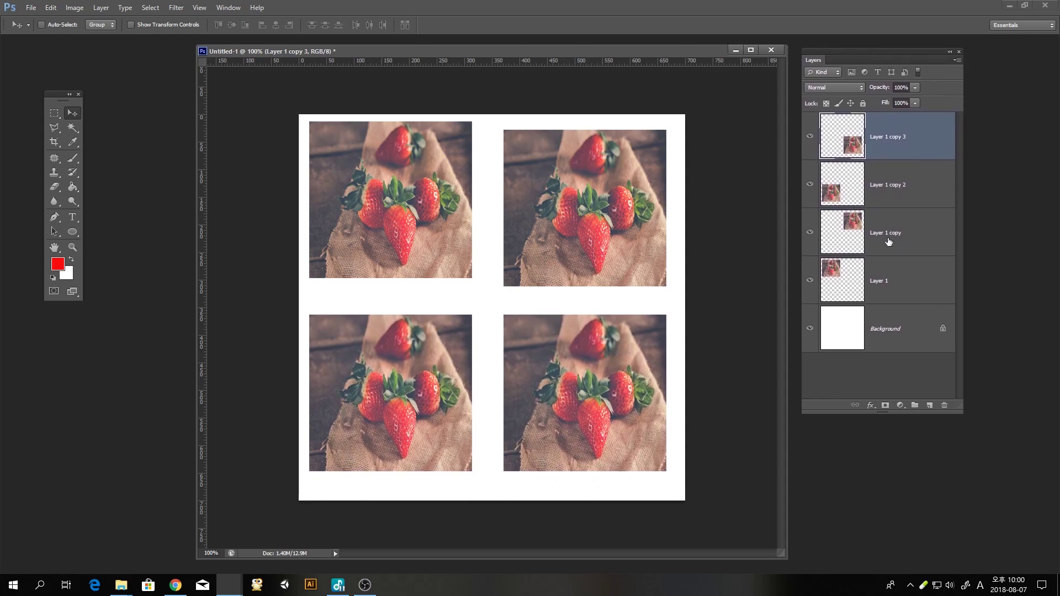
pyautogui.moveTo(962, 412); pyautogui.dragTo(994, 489)
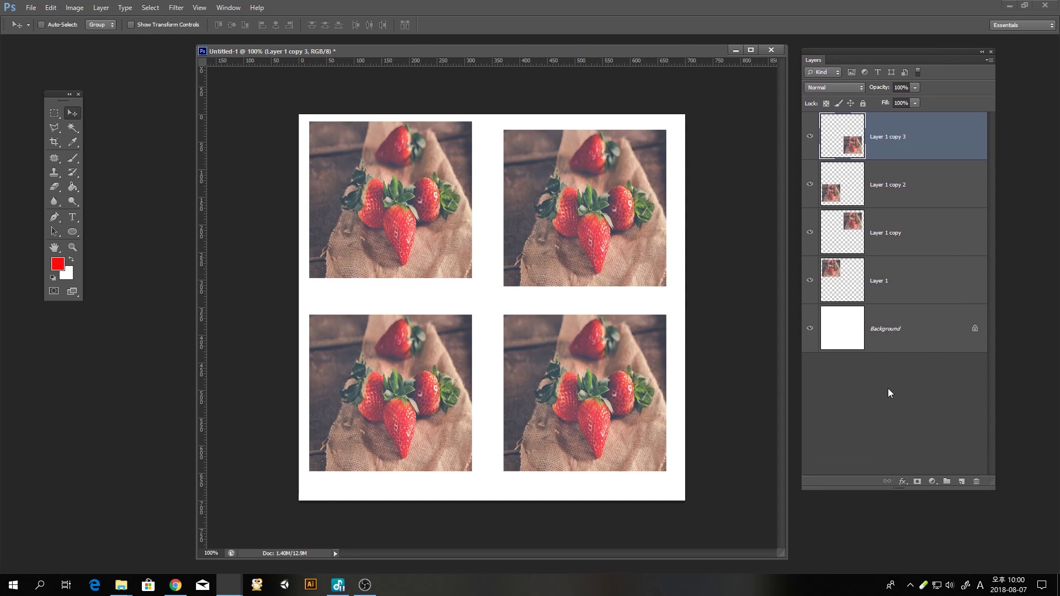
pyautogui.rightClick(855, 375)
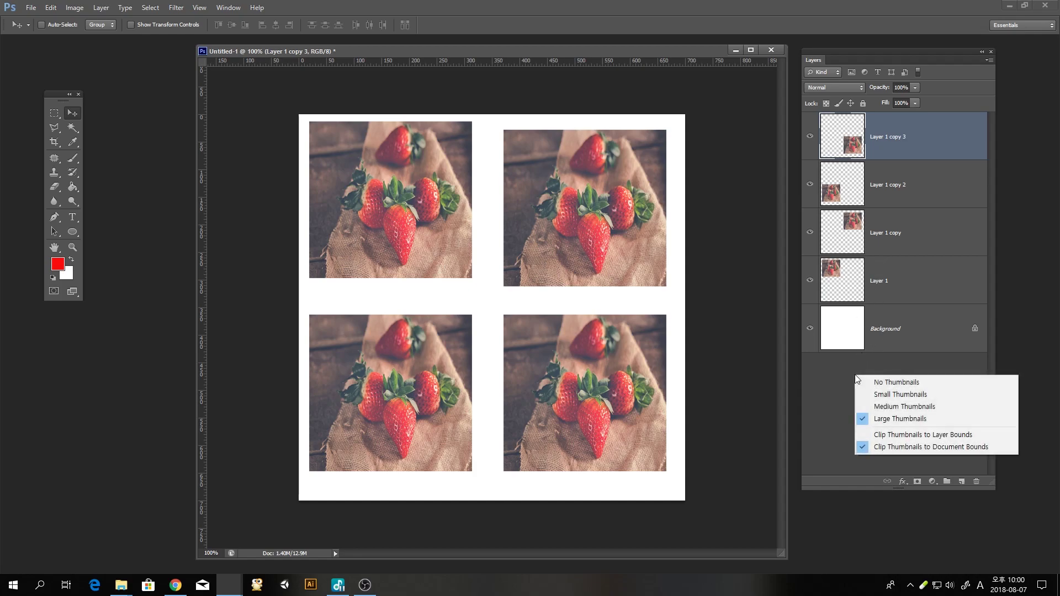
pyautogui.click(877, 383)
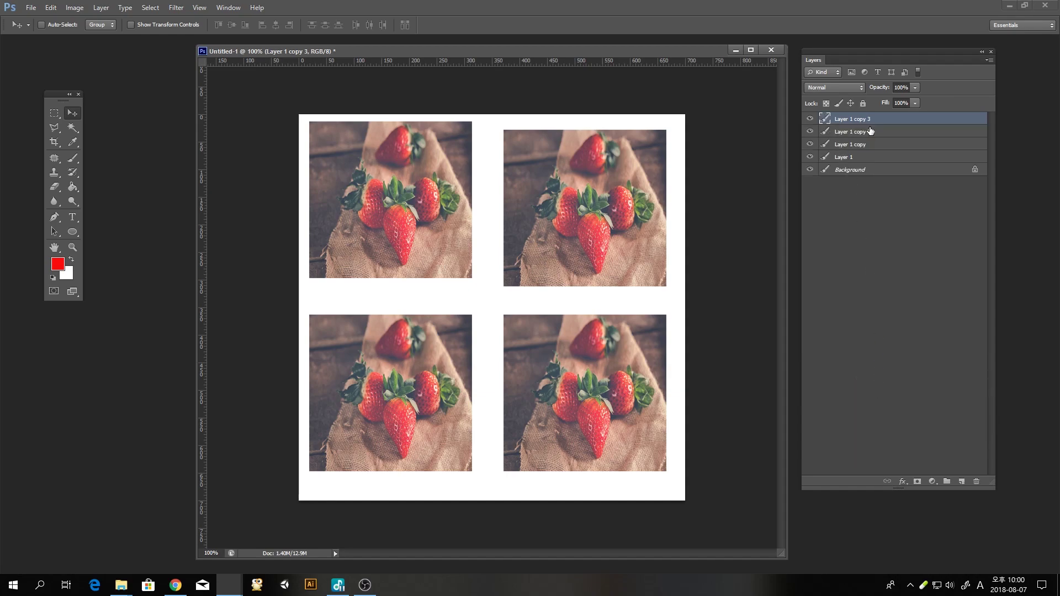
# Step: Turn the layer thumbnails back on as Small Thumbnails and enlarge them to Large Thumbnails
pyautogui.click(844, 227)
pyautogui.rightClick(859, 244)
pyautogui.click(880, 264)
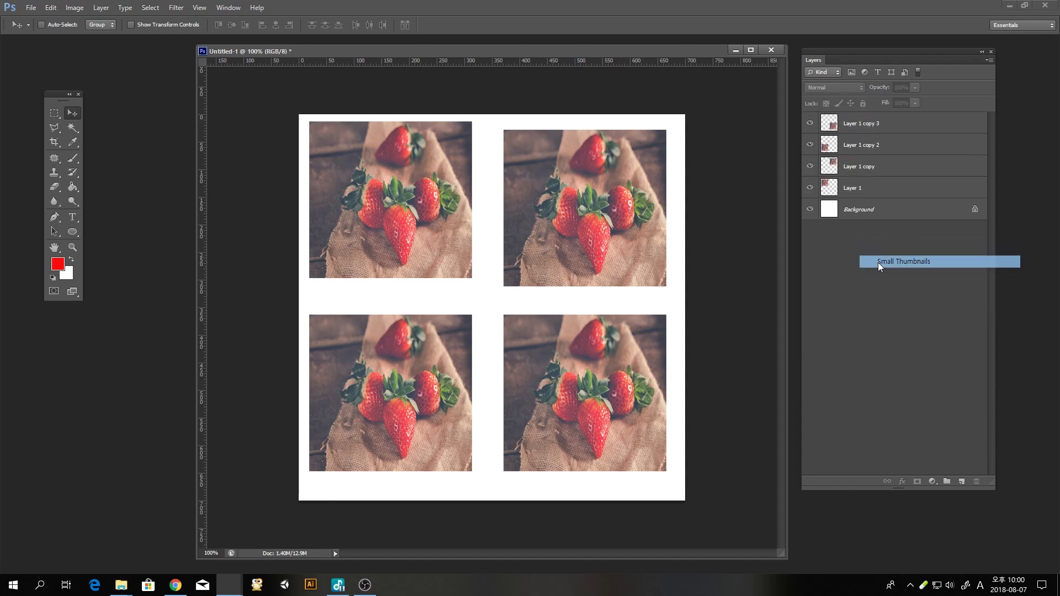
pyautogui.rightClick(863, 280)
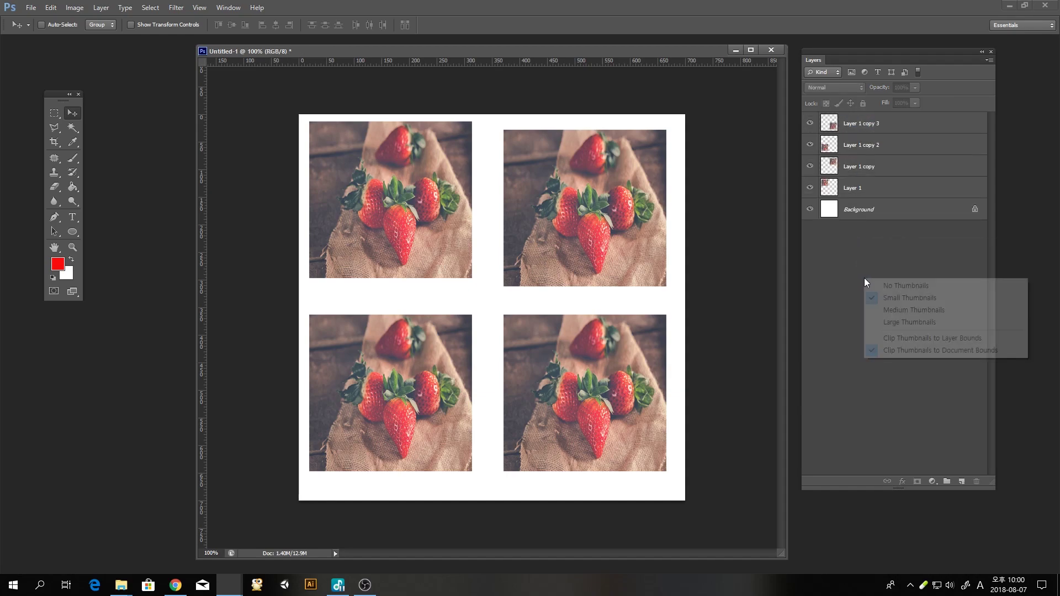
pyautogui.click(887, 324)
# Step: Try clipping the layer thumbnails to layer bounds and return them to Clip Thumbnails to Document Bounds
pyautogui.rightClick(874, 391)
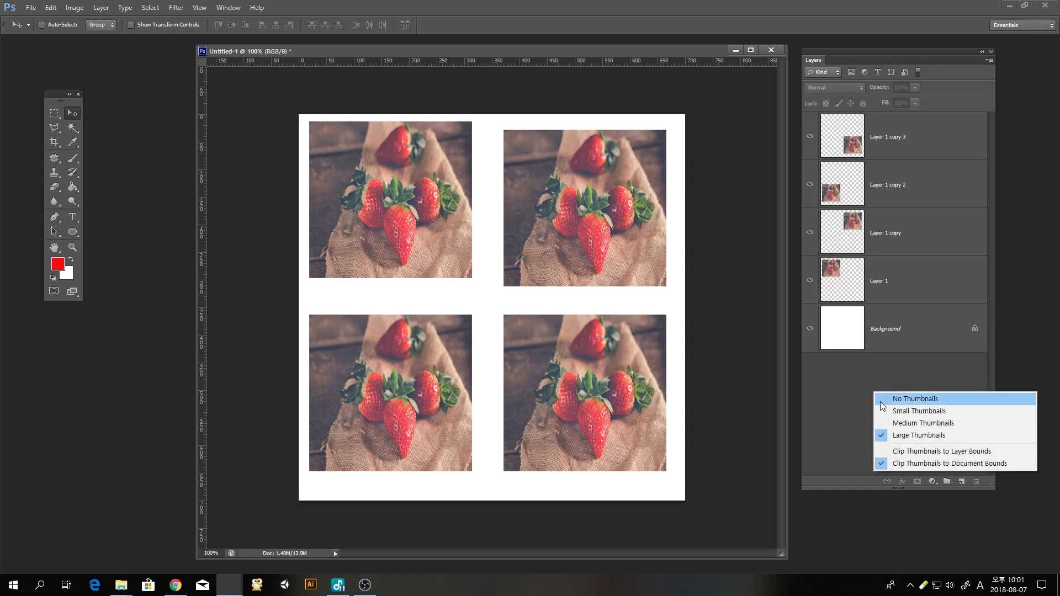
pyautogui.click(894, 451)
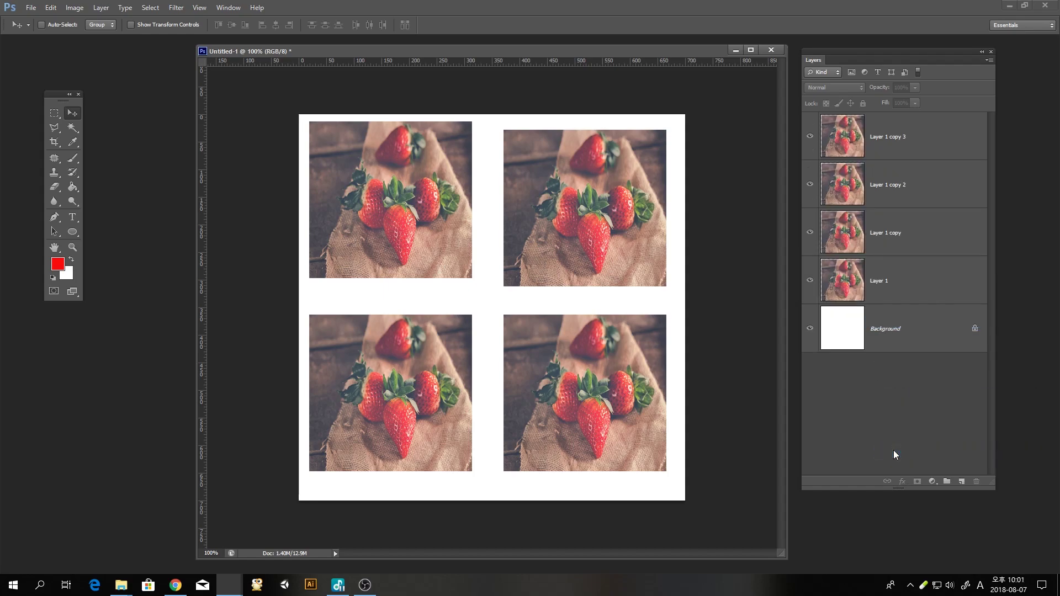
pyautogui.rightClick(886, 397)
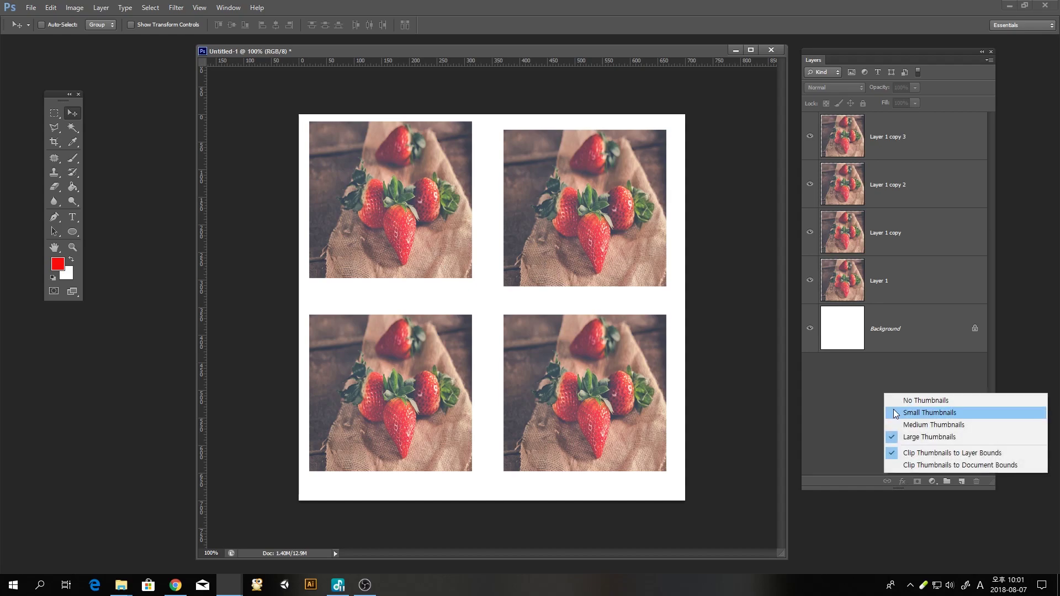
pyautogui.click(897, 466)
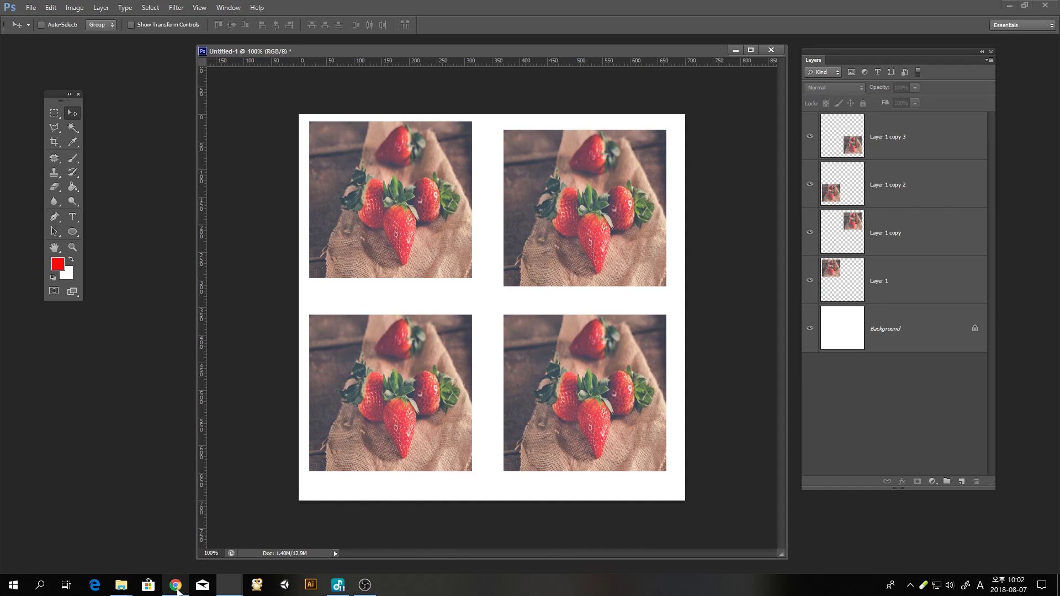
pyautogui.click(176, 587)
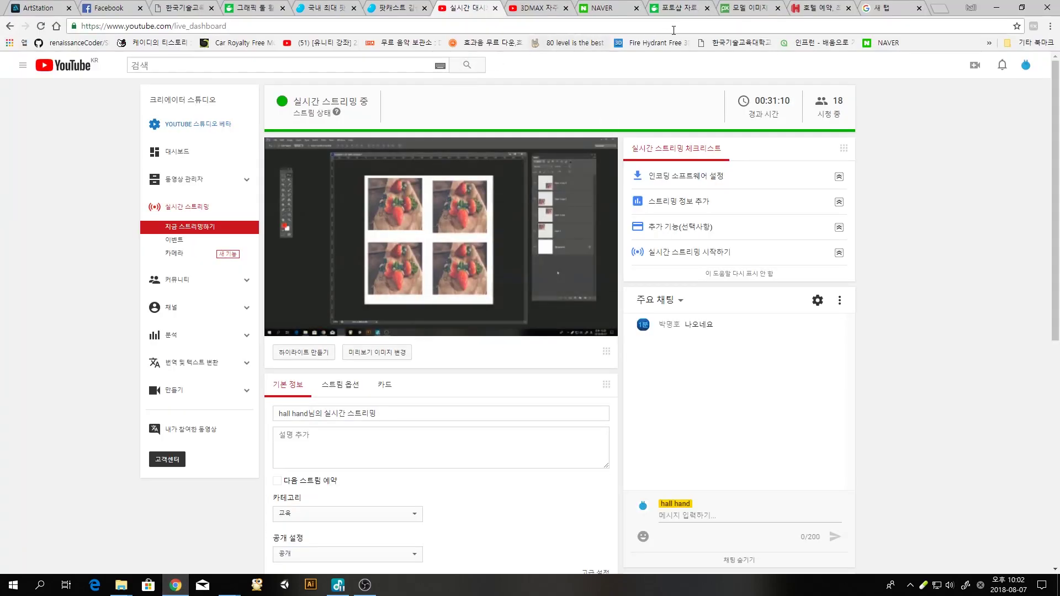
pyautogui.click(742, 8)
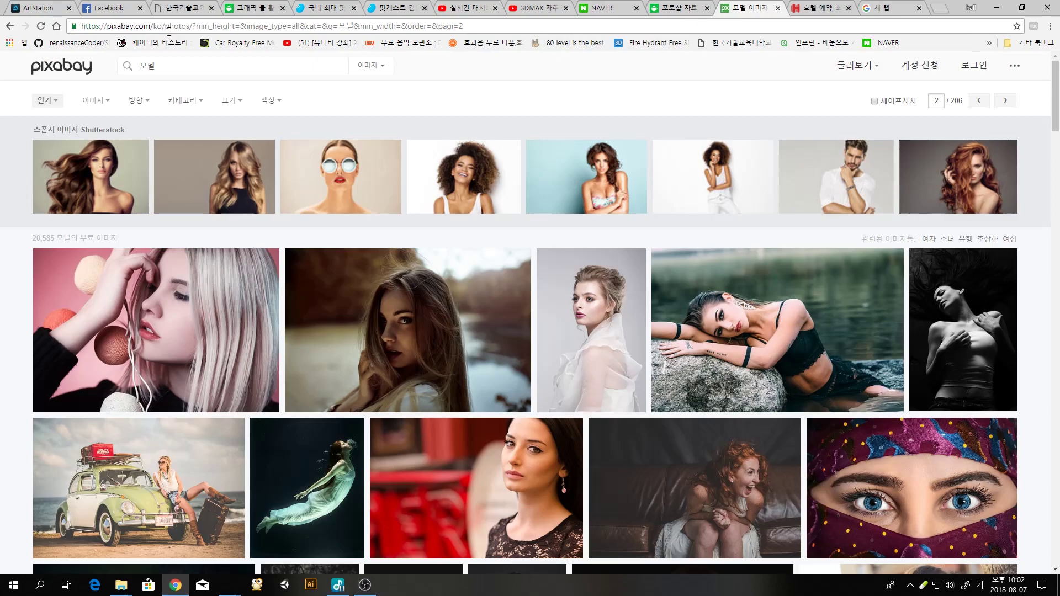
pyautogui.moveTo(155, 26); pyautogui.dragTo(69, 30)
pyautogui.hotkey('ctrl', 'c')
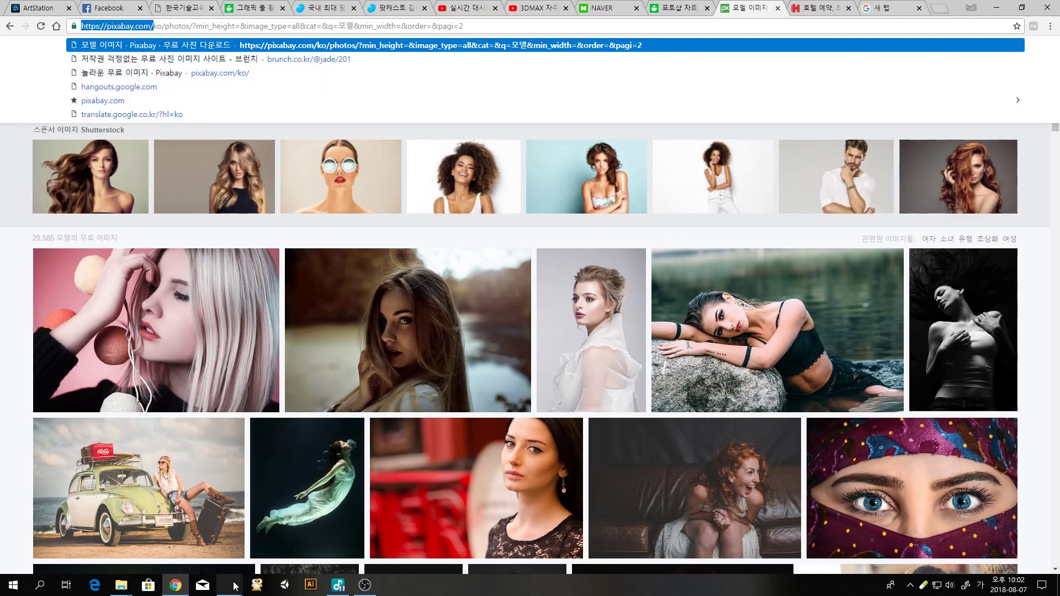
# Step: Switch back to Photoshop and create a new blank document
pyautogui.moveTo(235, 586)
pyautogui.click(223, 546)
pyautogui.click(30, 7)
pyautogui.click(41, 20)
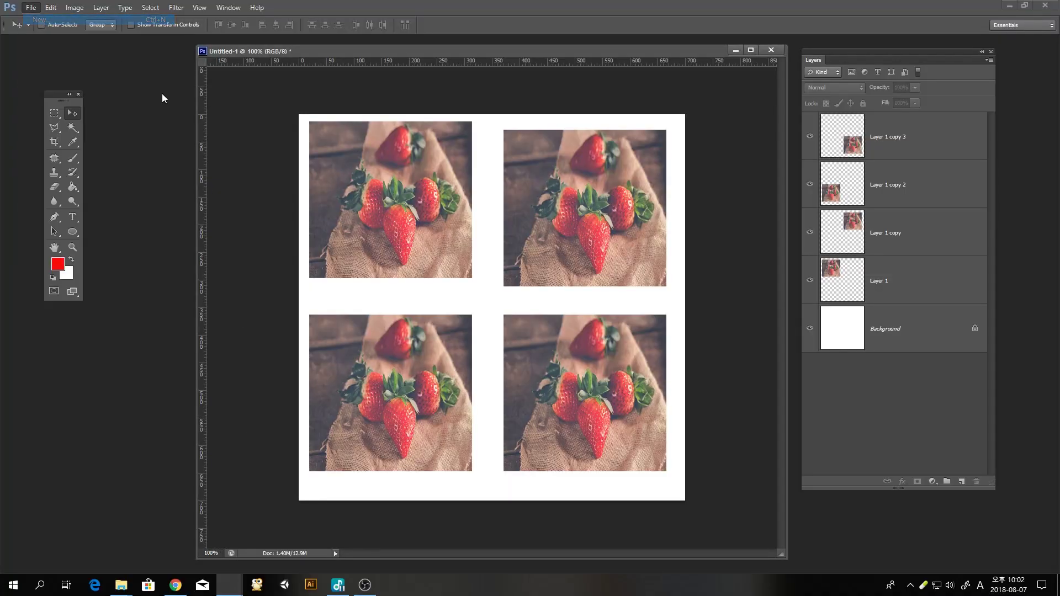
pyautogui.click(645, 178)
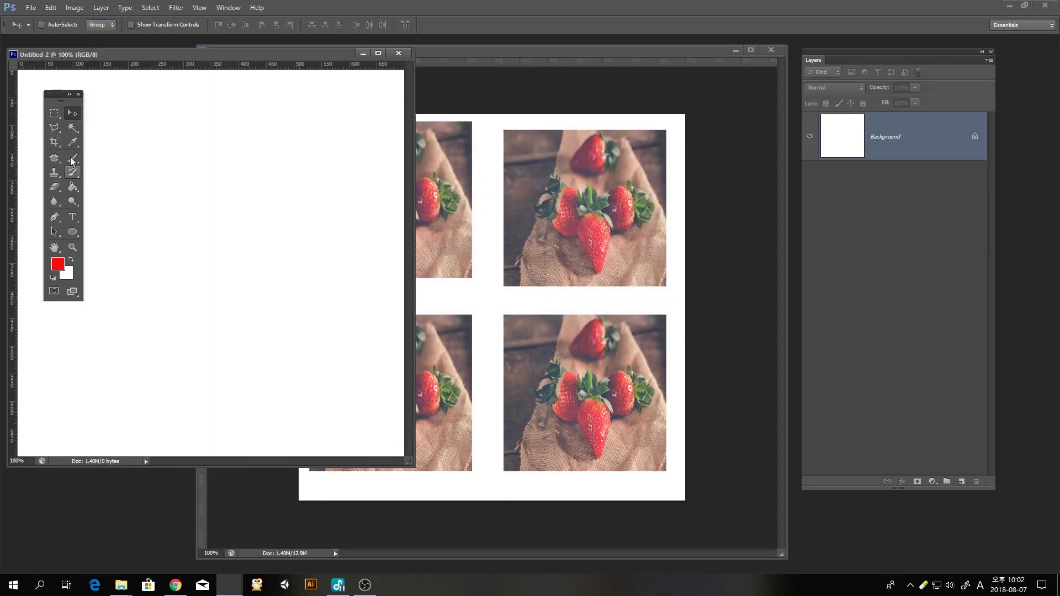
pyautogui.click(73, 217)
pyautogui.click(164, 213)
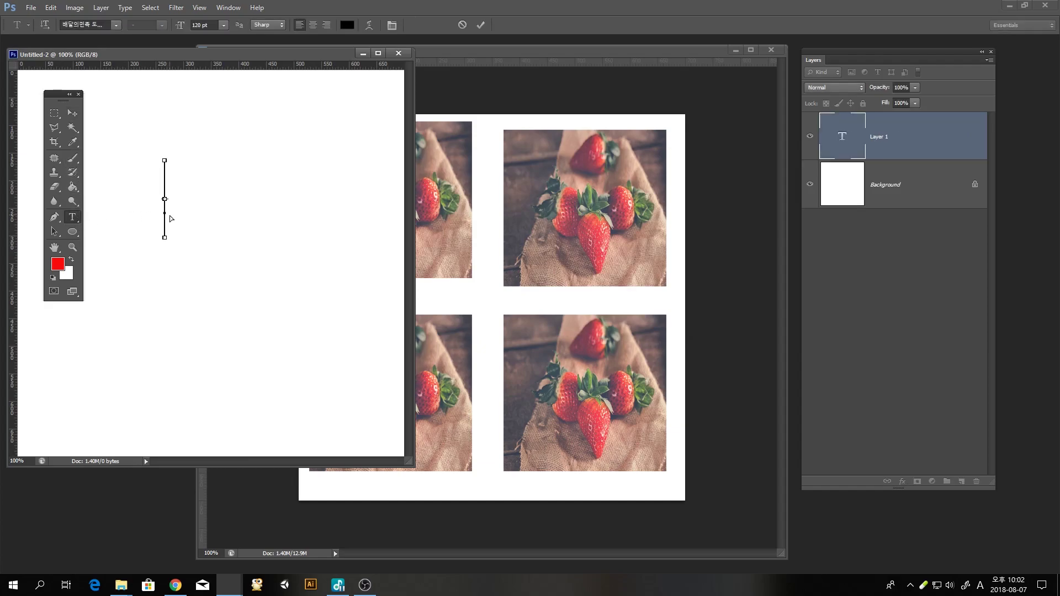
pyautogui.hotkey('ctrl', 'v')
pyautogui.click(73, 113)
pyautogui.moveTo(336, 190); pyautogui.dragTo(206, 214)
pyautogui.moveTo(410, 462); pyautogui.dragTo(675, 493)
pyautogui.moveTo(505, 217); pyautogui.dragTo(475, 259)
# Step: Scale the web address text to about 50% and place it across the upper half of the canvas
pyautogui.hotkey('ctrl', 't')
pyautogui.moveTo(659, 239); pyautogui.dragTo(446, 242)
pyautogui.moveTo(350, 268); pyautogui.dragTo(412, 233)
pyautogui.moveTo(508, 206); pyautogui.dragTo(451, 222)
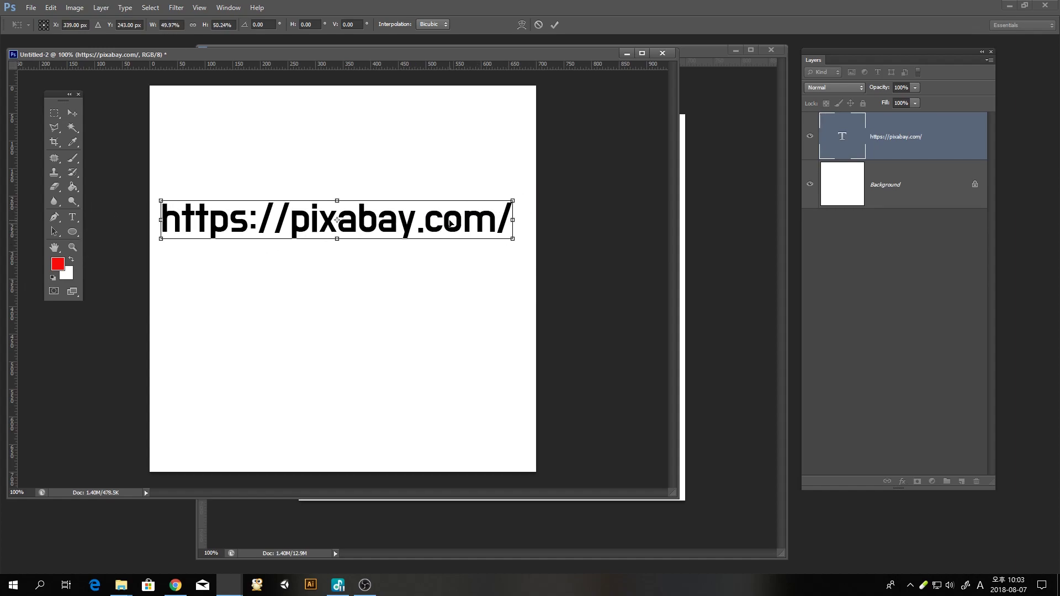
pyautogui.press('Return')
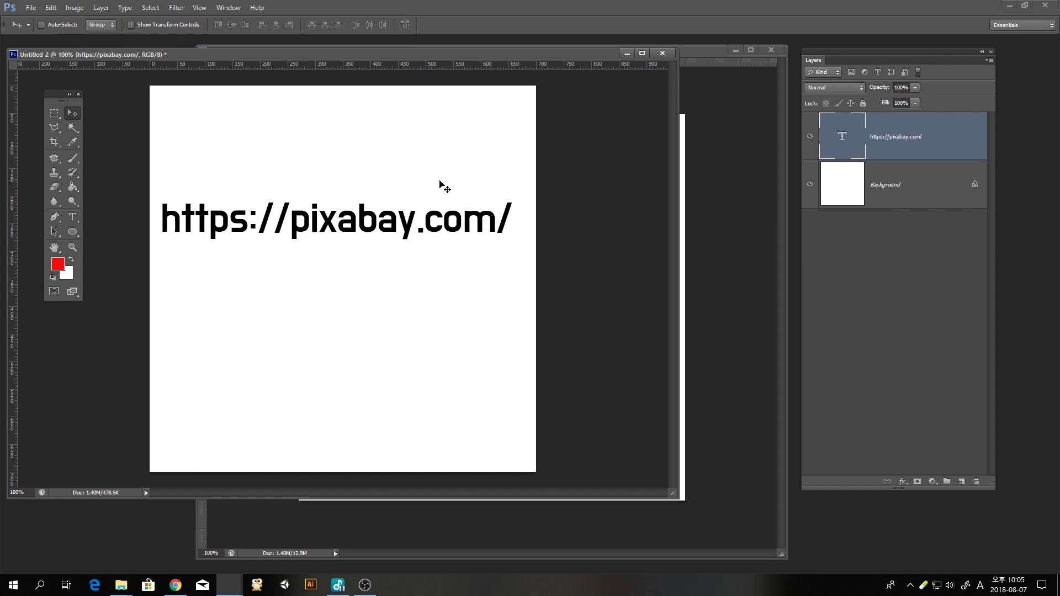
# Step: Close the document with the web address text without saving it
pyautogui.moveTo(506, 58); pyautogui.dragTo(551, 233)
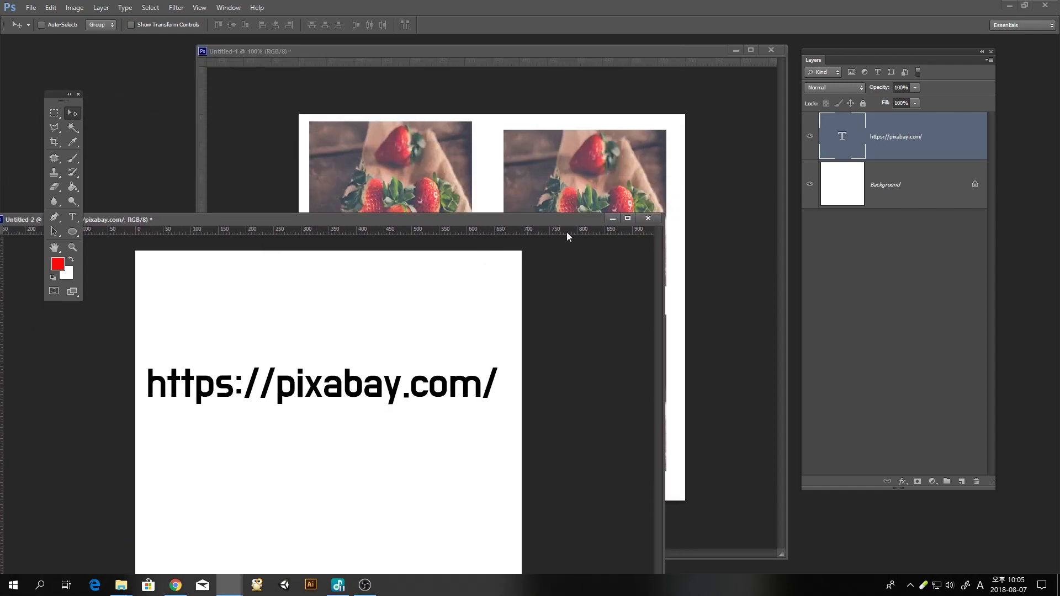
pyautogui.click(648, 219)
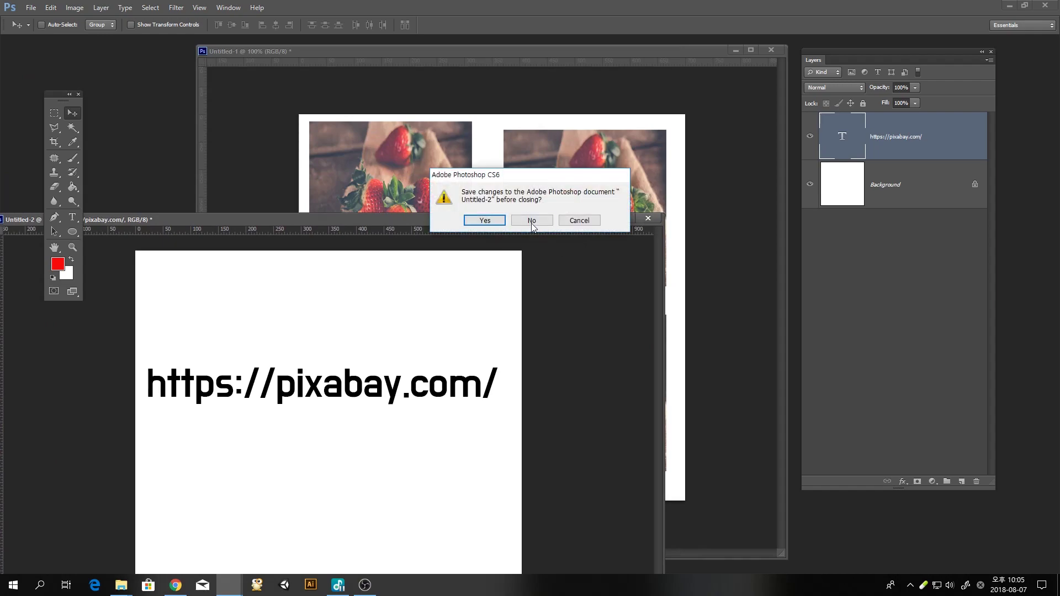
pyautogui.click(532, 221)
# Step: Shift the Untitled-1 window slightly and delete all four strawberry layers, keeping only the Background
pyautogui.moveTo(592, 52); pyautogui.dragTo(574, 52)
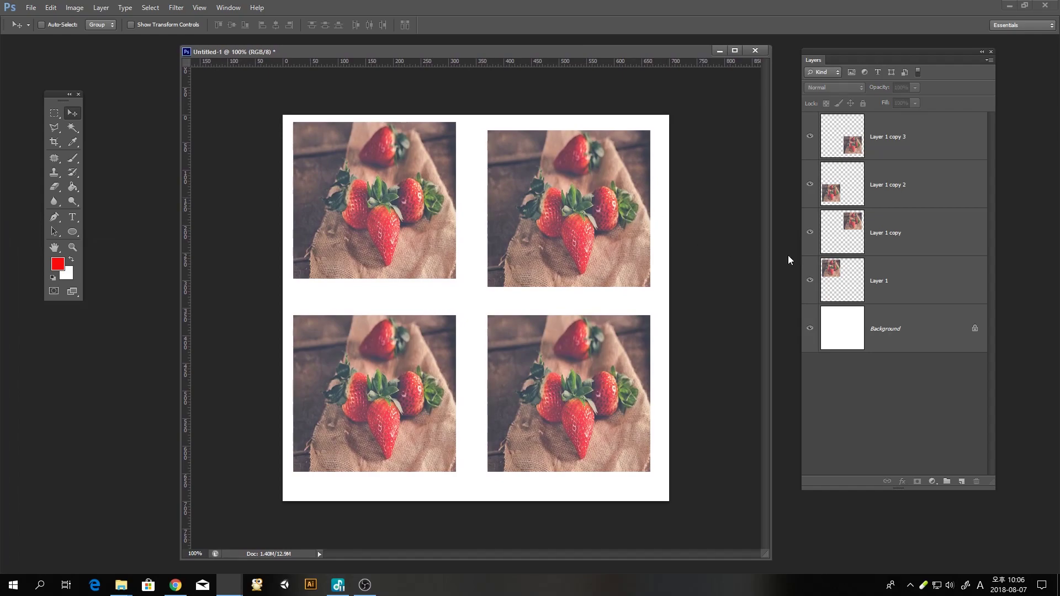
pyautogui.moveTo(892, 232); pyautogui.dragTo(977, 482)
pyautogui.moveTo(892, 188); pyautogui.dragTo(977, 482)
pyautogui.moveTo(889, 136); pyautogui.dragTo(974, 482)
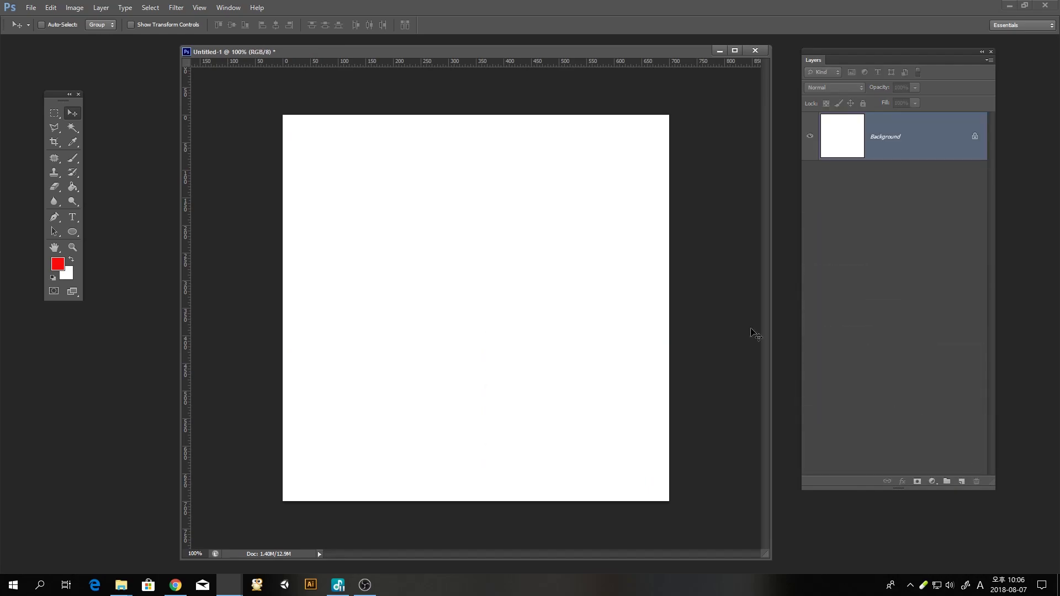
# Step: Open girl-1848454_960_720.jpg and copy its image into the Untitled-1 document with the Move tool
pyautogui.hotkey('ctrl', 'o')
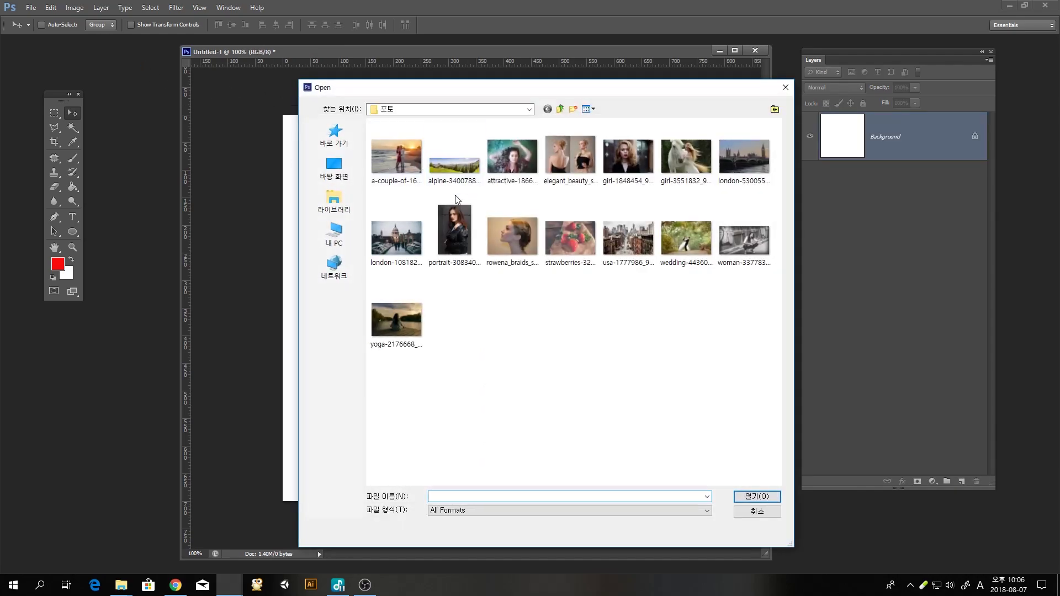
pyautogui.doubleClick(644, 186)
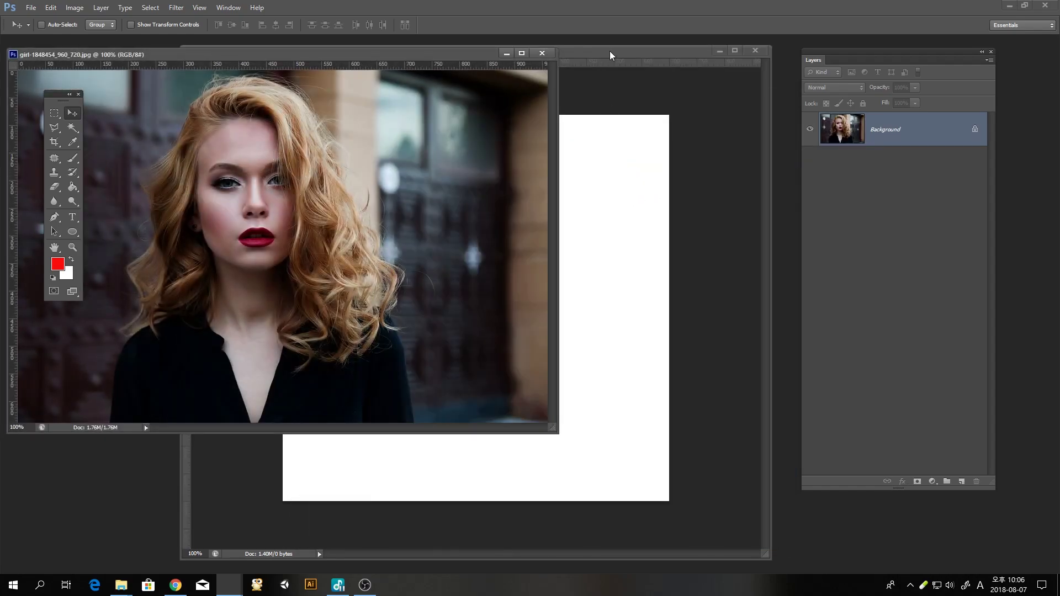
pyautogui.moveTo(610, 52); pyautogui.dragTo(692, 50)
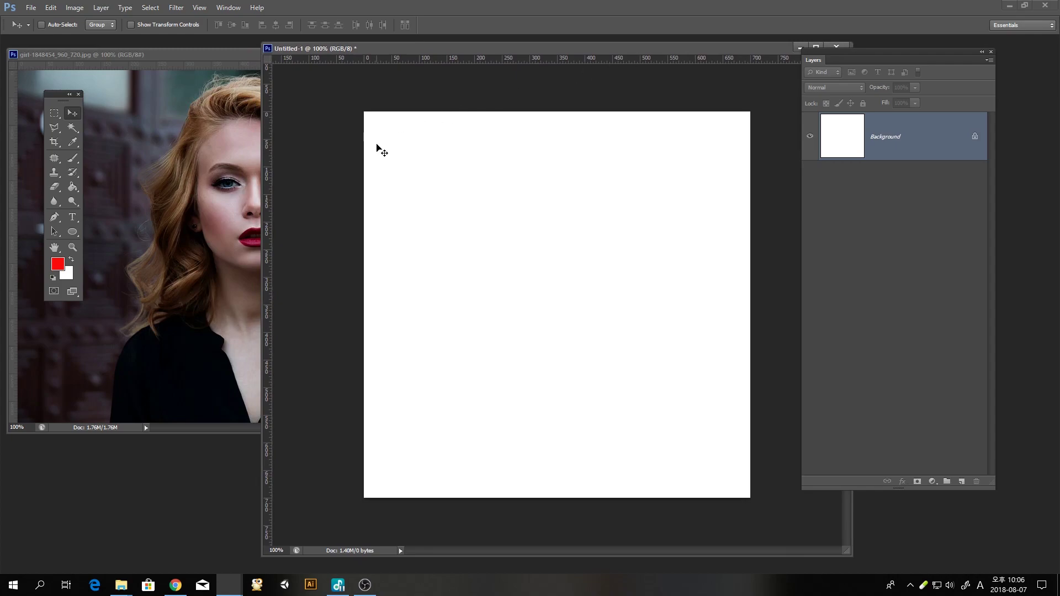
pyautogui.click(250, 166)
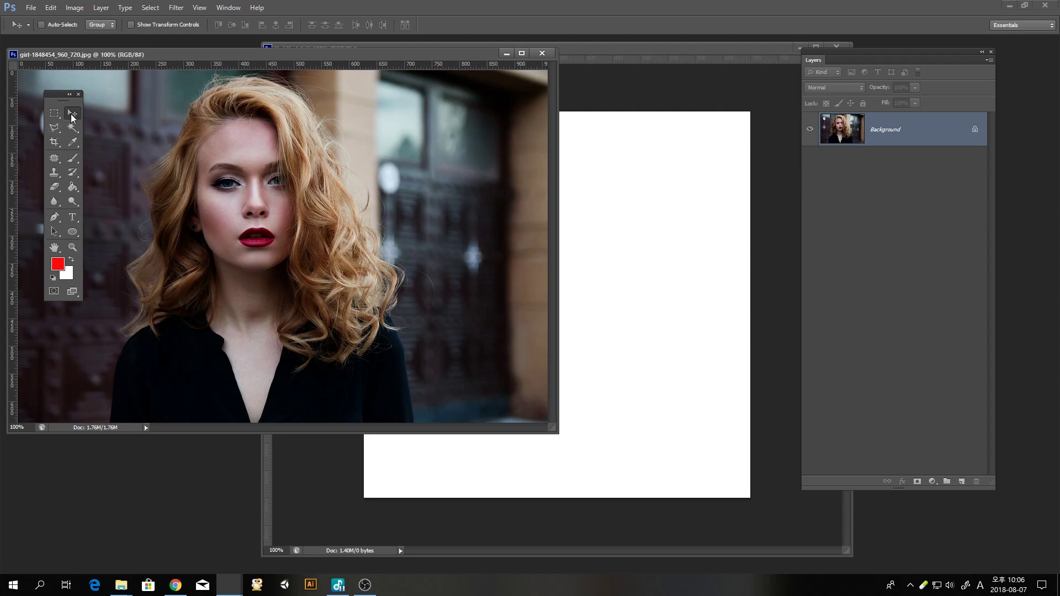
pyautogui.moveTo(267, 171); pyautogui.dragTo(602, 237)
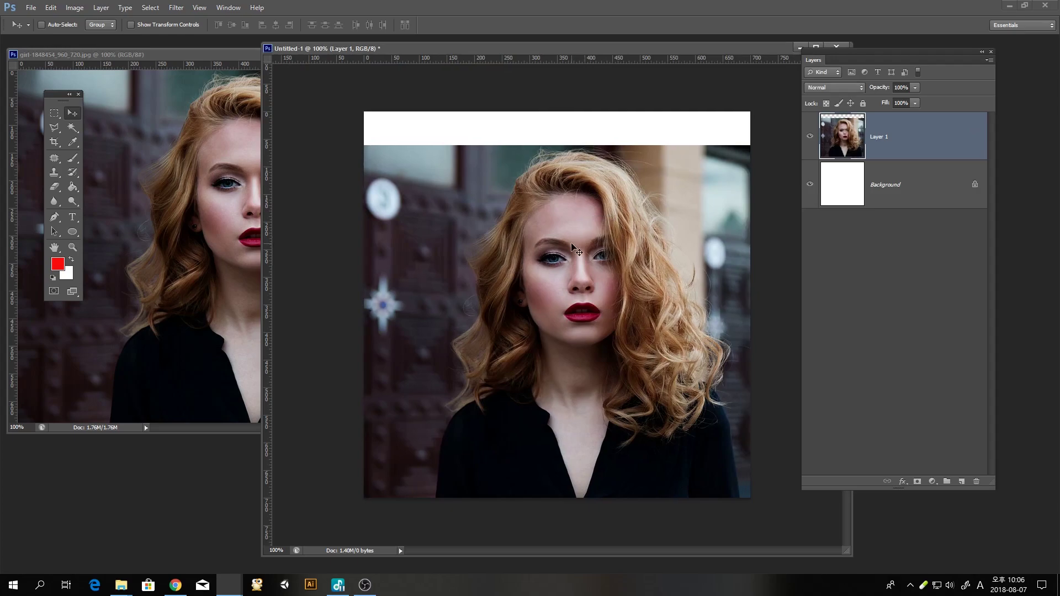
# Step: Close the source photo and move the copied portrait up and left in Untitled-1
pyautogui.click(538, 78)
pyautogui.click(542, 53)
pyautogui.moveTo(566, 218); pyautogui.dragTo(501, 217)
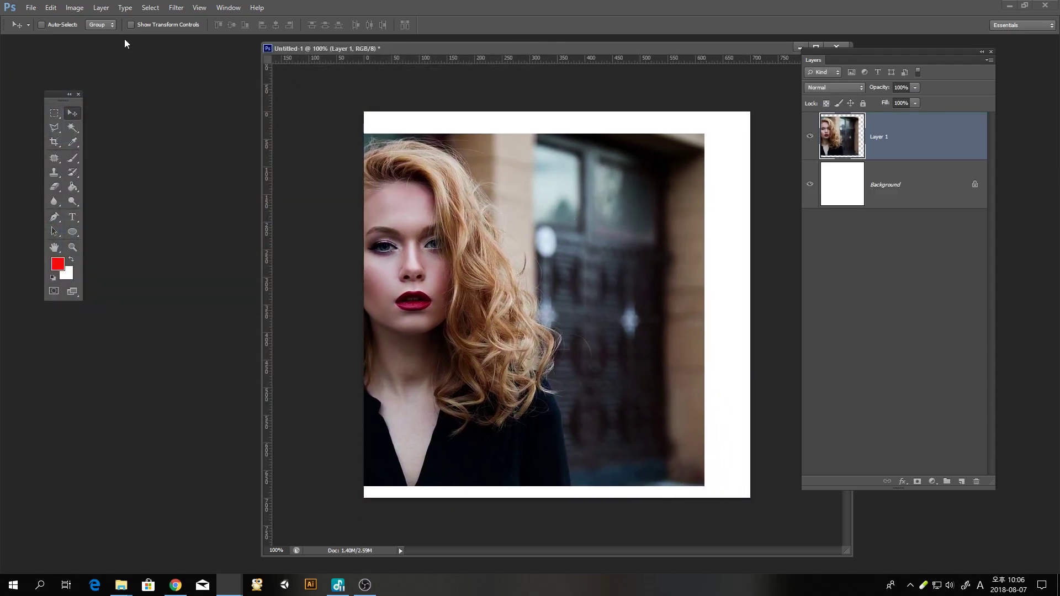
# Step: Free Transform the portrait to about 34% width and 44% height, placing it in the canvas's upper-left corner
pyautogui.click(51, 8)
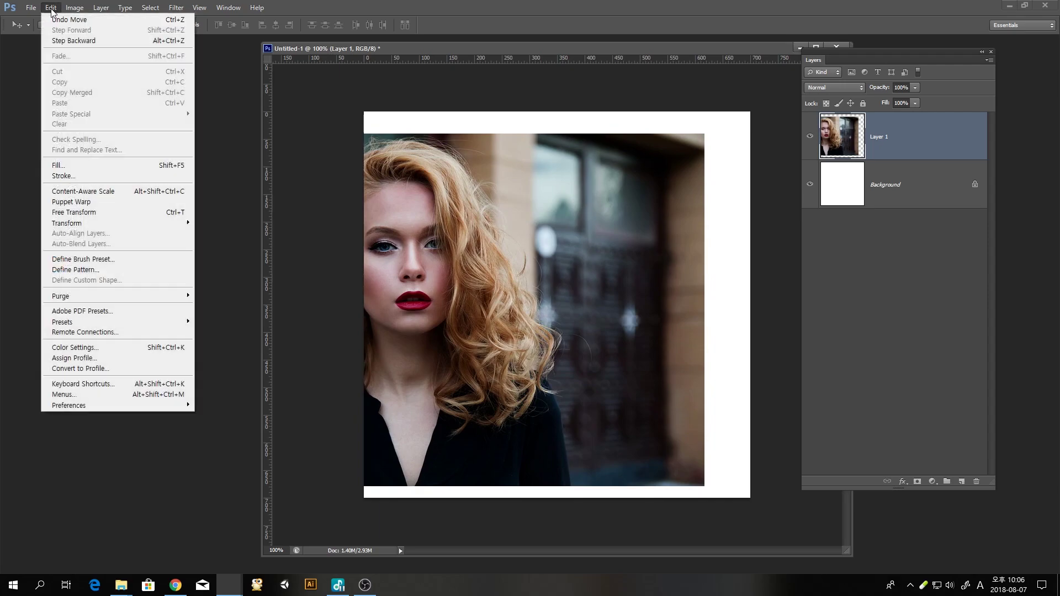
pyautogui.click(149, 219)
pyautogui.moveTo(703, 135); pyautogui.dragTo(456, 218)
pyautogui.moveTo(392, 264); pyautogui.dragTo(640, 221)
pyautogui.moveTo(703, 177); pyautogui.dragTo(604, 289)
pyautogui.moveTo(550, 319); pyautogui.dragTo(506, 165)
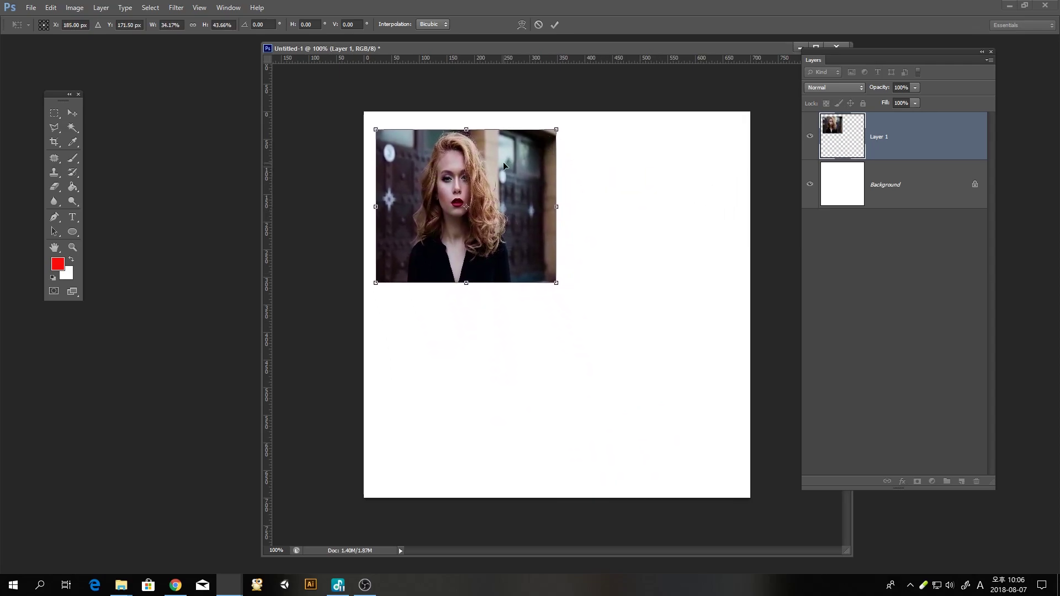
pyautogui.press('Return')
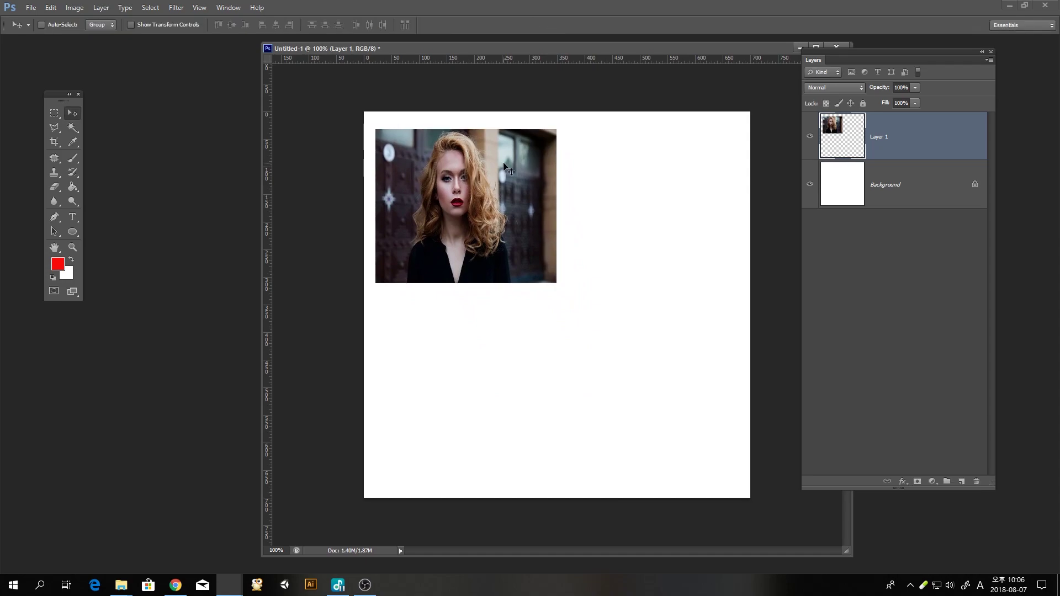
# Step: Shift the document window left, nudge the portrait down slightly and duplicate it directly to its right
pyautogui.moveTo(686, 50); pyautogui.dragTo(633, 50)
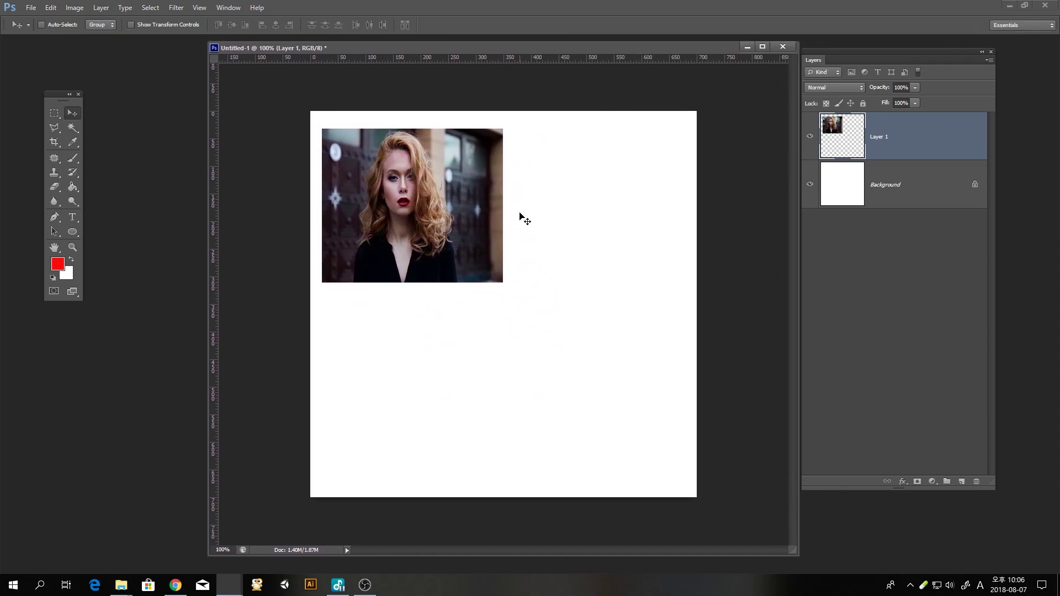
pyautogui.moveTo(450, 227); pyautogui.dragTo(446, 236)
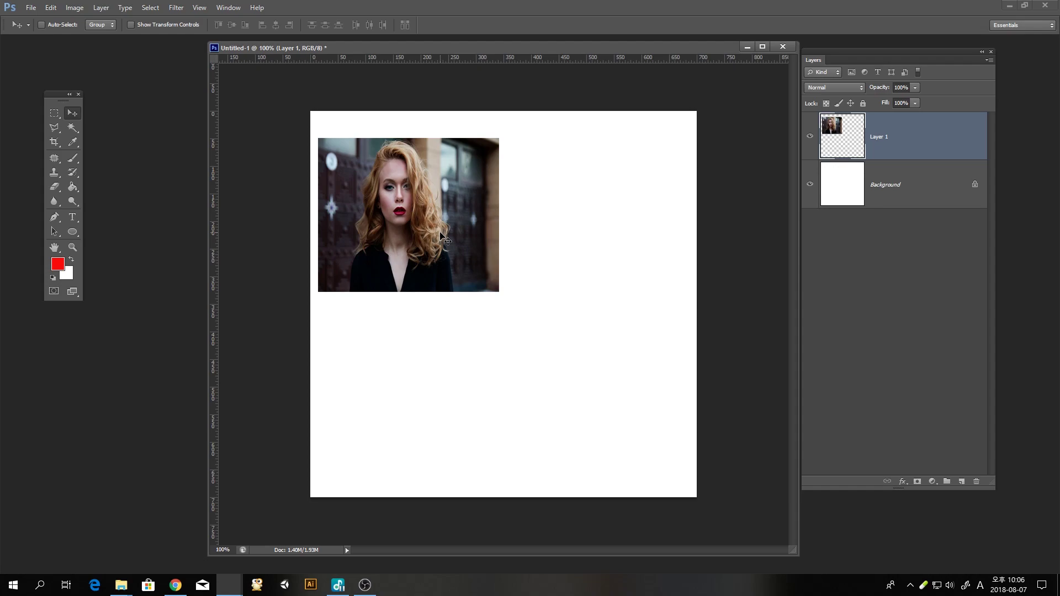
pyautogui.moveTo(441, 236); pyautogui.dragTo(647, 238)
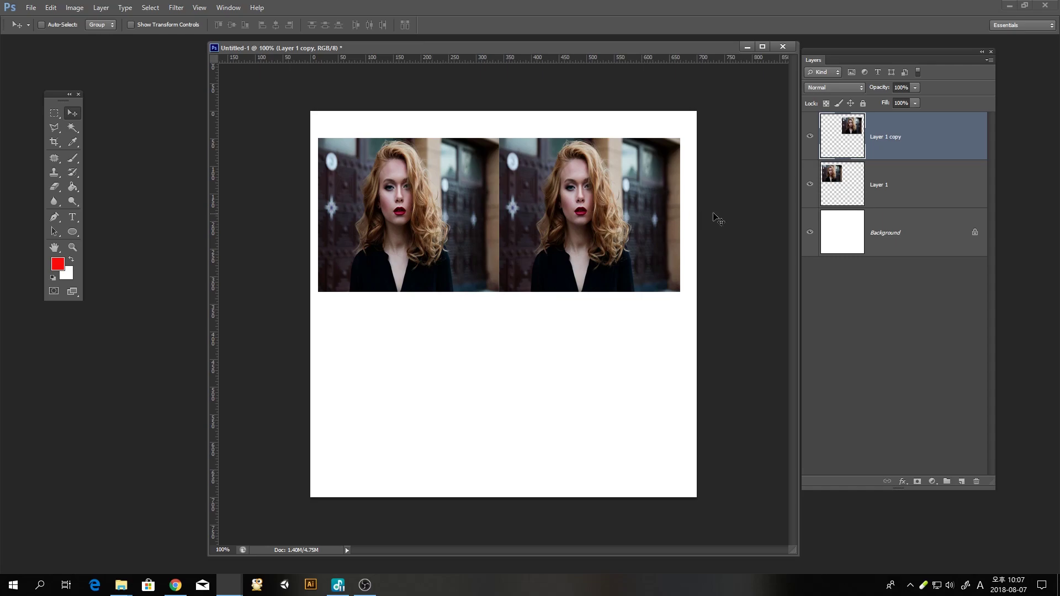
# Step: Select Layer 1 and move it up and left, leaving a gap between the two portraits
pyautogui.click(873, 195)
pyautogui.moveTo(420, 221); pyautogui.dragTo(411, 208)
pyautogui.press('Right')
pyautogui.press('Right')
pyautogui.press('Right')
pyautogui.press('Up')
pyautogui.press('Up')
pyautogui.press('Up')
pyautogui.press('Up')
pyautogui.press('Up')
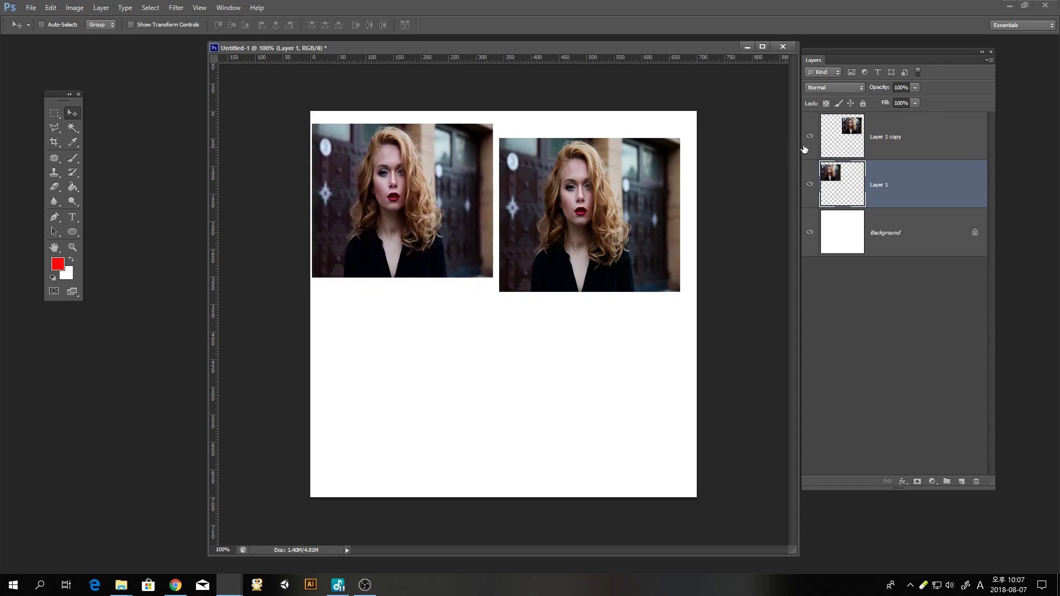
# Step: Select Layer 1 copy and nudge it upward toward the level of the left portrait
pyautogui.click(883, 145)
pyautogui.press('Up')
pyautogui.press('Up')
pyautogui.press('Up')
pyautogui.press('Up')
pyautogui.press('Up')
pyautogui.press('Up')
pyautogui.press('Up')
pyautogui.press('Up')
pyautogui.press('Up')
pyautogui.press('Up')
pyautogui.press('Up')
pyautogui.press('Up')
pyautogui.press('Up')
pyautogui.press('Up')
pyautogui.press('Up')
pyautogui.press('Up')
pyautogui.press('Up')
pyautogui.press('Up')
pyautogui.press('Up')
pyautogui.press('Up')
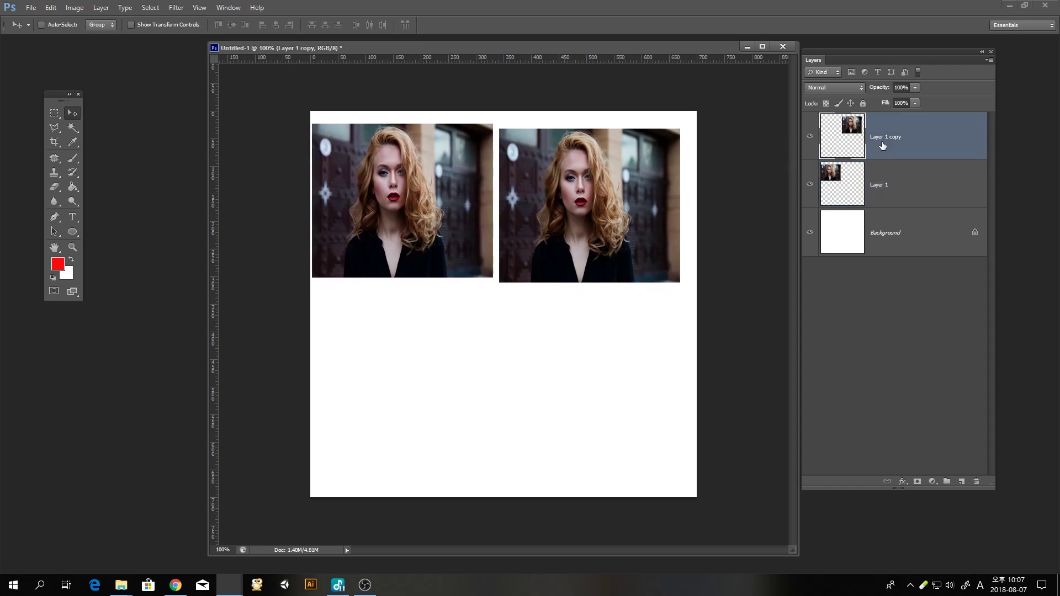
# Step: Shift Layer 1 copy to the right in small moves, keeping it level with the left portrait and widening the gap
pyautogui.press('Right')
pyautogui.press('Right')
pyautogui.press('Right')
pyautogui.press('Right')
pyautogui.press('Right')
pyautogui.press('Right')
pyautogui.press('Right')
pyautogui.press('Right')
pyautogui.press('Right')
pyautogui.press('Right')
pyautogui.press('Right')
pyautogui.press('Right')
pyautogui.press('Right')
pyautogui.press('Right')
pyautogui.press('Right')
pyautogui.press('Right')
pyautogui.press('Right')
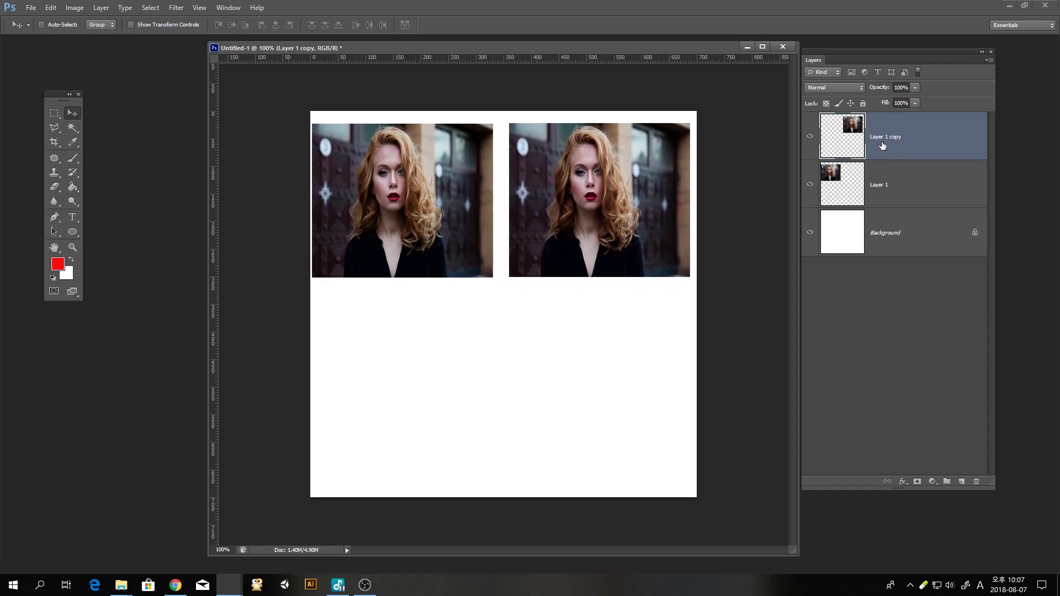
pyautogui.press('Left')
pyautogui.press('Left')
pyautogui.press('Down')
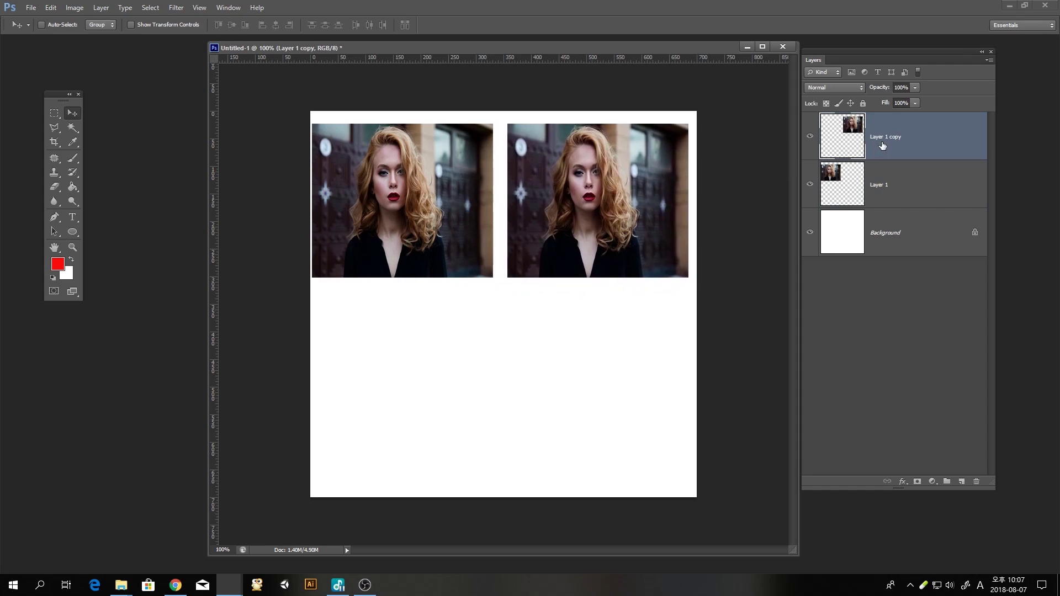
pyautogui.moveTo(595, 207); pyautogui.dragTo(591, 204)
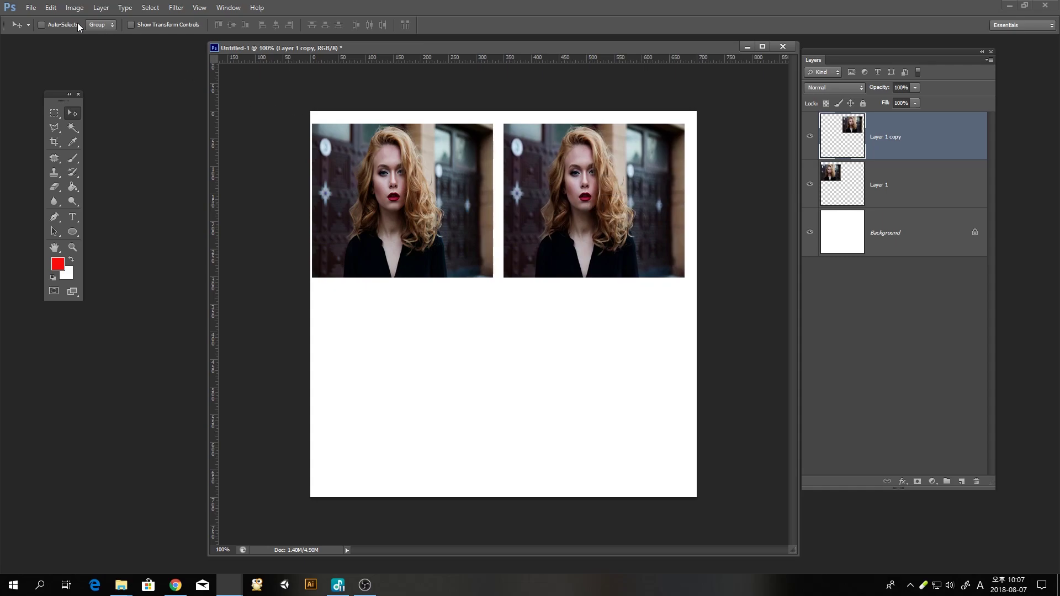
# Step: Rotate Layer 1 copy about 90° clockwise with Free Transform and move it so its upper edge is level with the left portrait
pyautogui.click(51, 8)
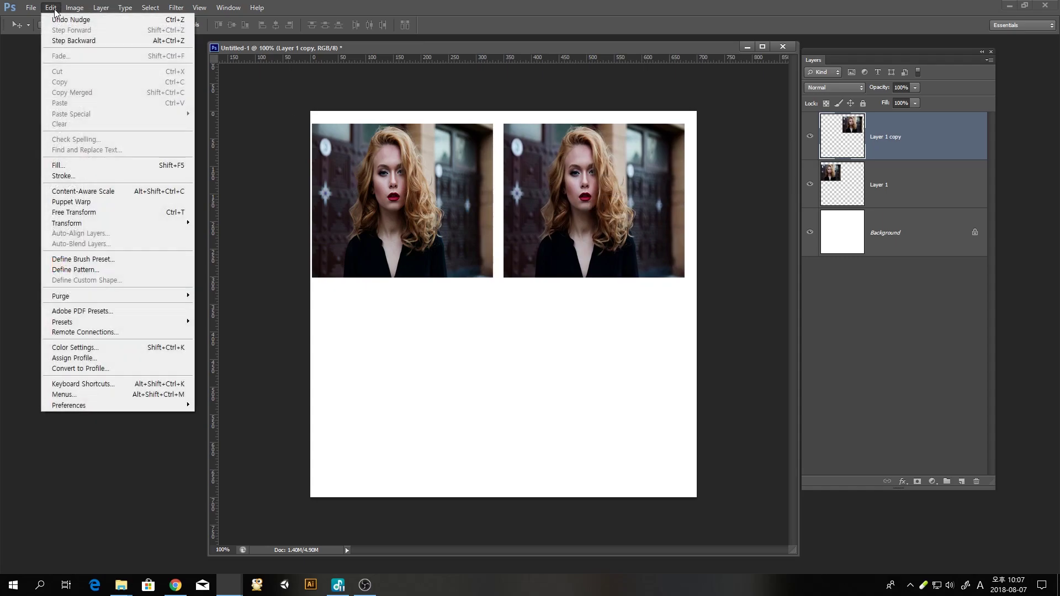
pyautogui.click(117, 212)
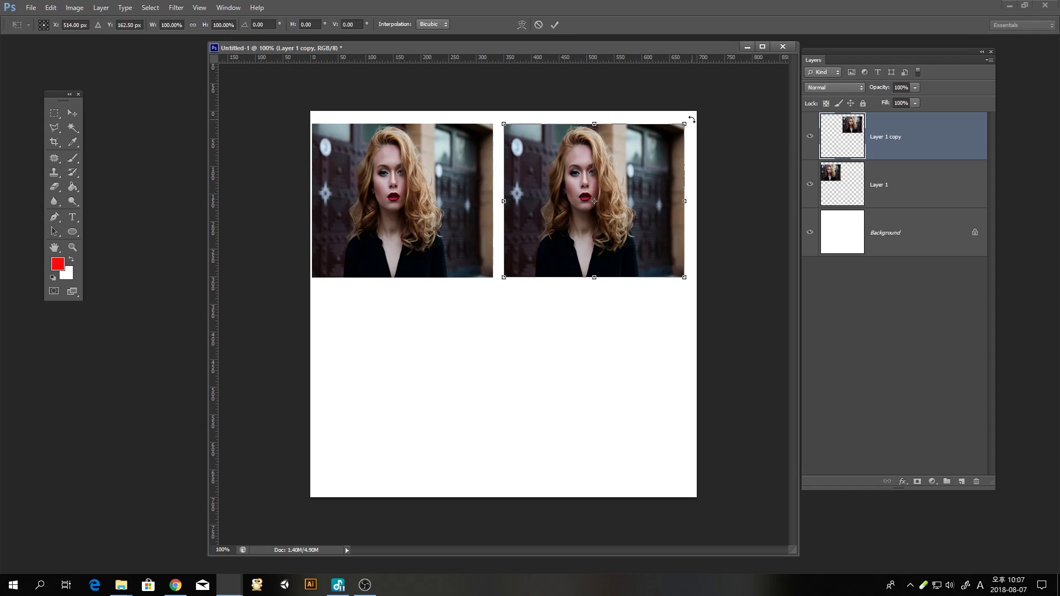
pyautogui.moveTo(692, 120); pyautogui.dragTo(698, 304)
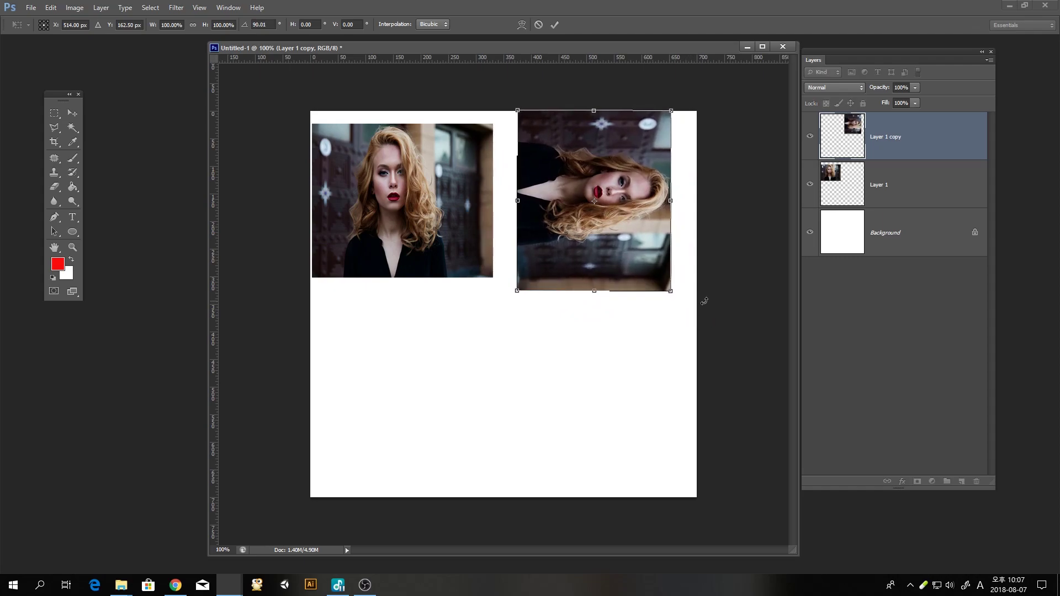
pyautogui.moveTo(626, 179); pyautogui.dragTo(632, 192)
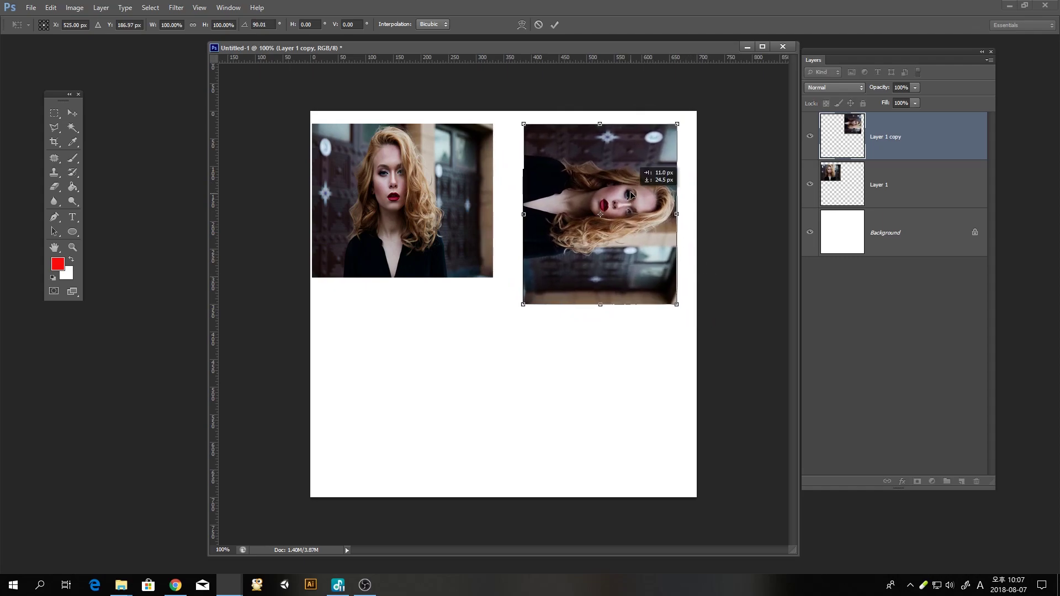
pyautogui.press('Return')
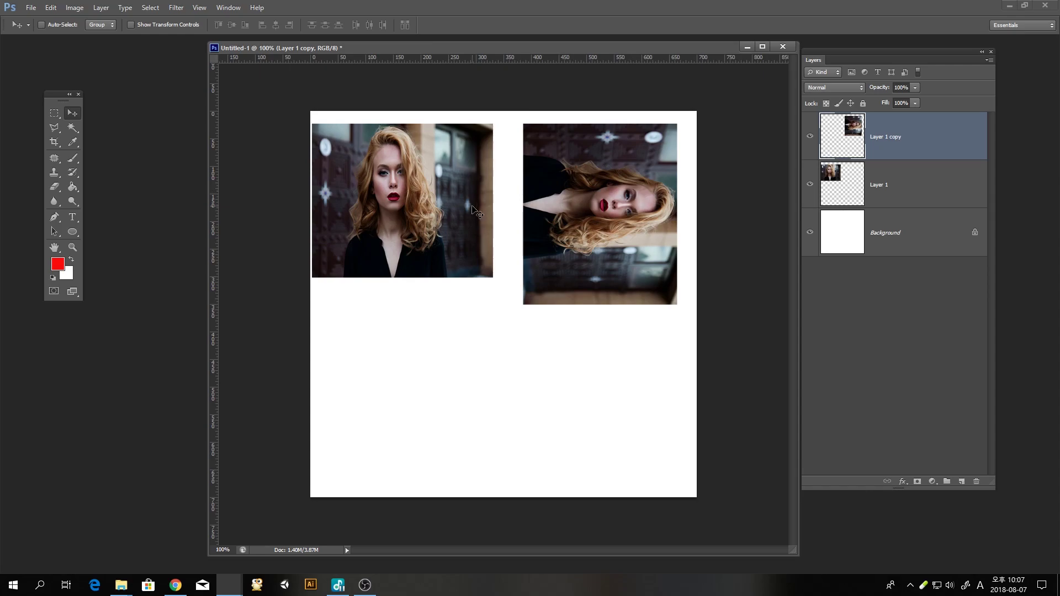
# Step: Duplicate Layer 1 directly below the original, flip the copy vertically and move it up slightly
pyautogui.keyDown('ctrl'); pyautogui.click(419, 202); pyautogui.keyUp('ctrl')
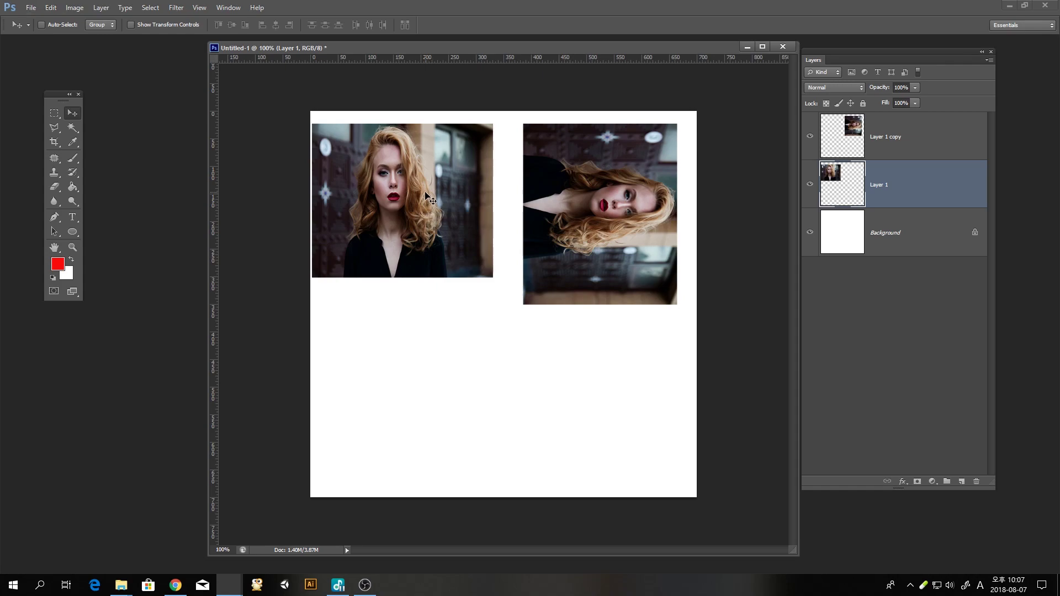
pyautogui.moveTo(464, 201); pyautogui.dragTo(471, 389)
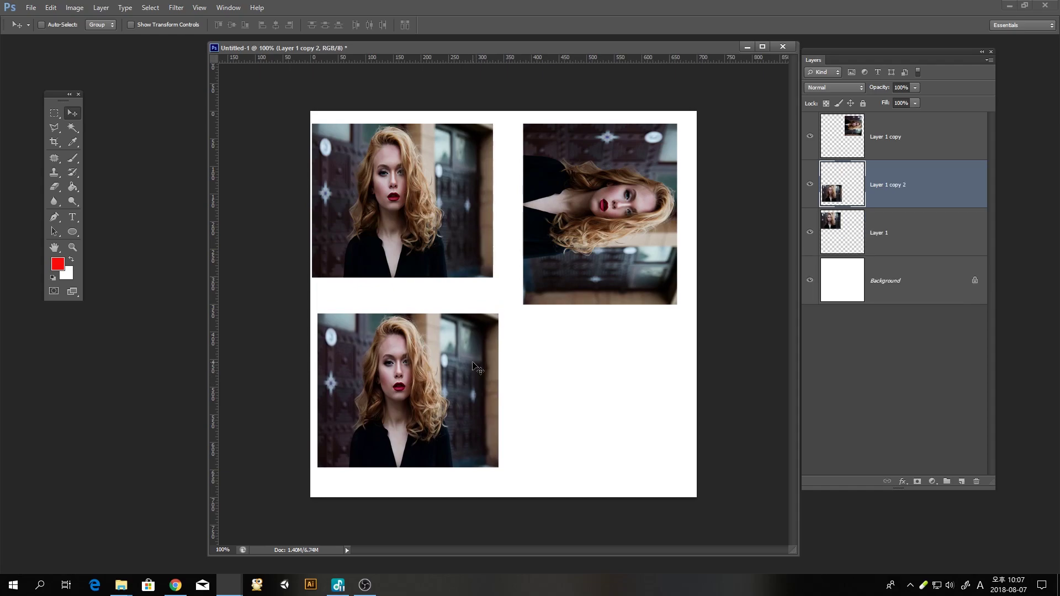
pyautogui.click(50, 7)
pyautogui.click(132, 212)
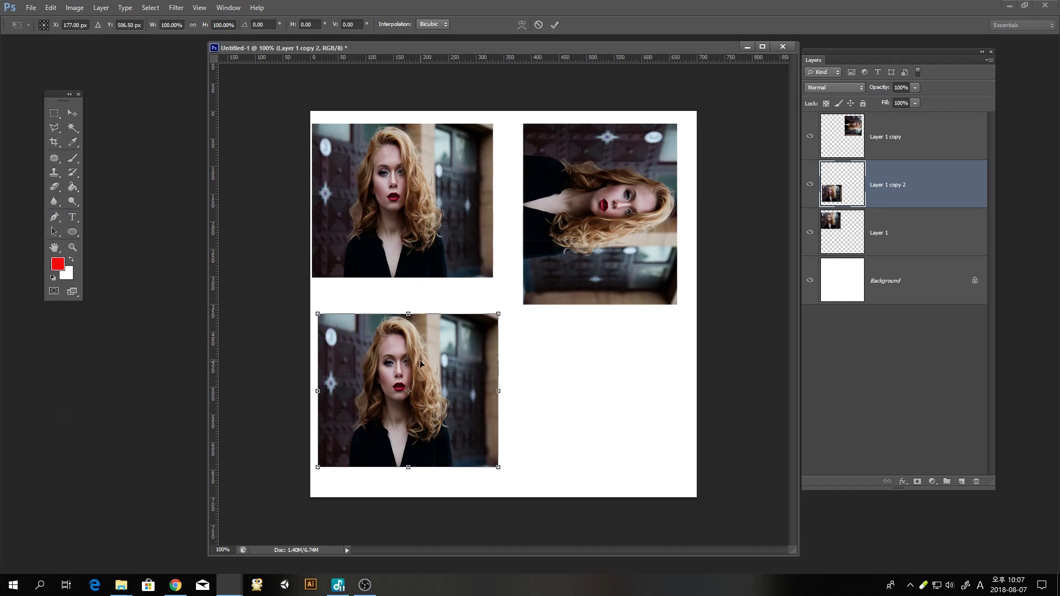
pyautogui.rightClick(420, 363)
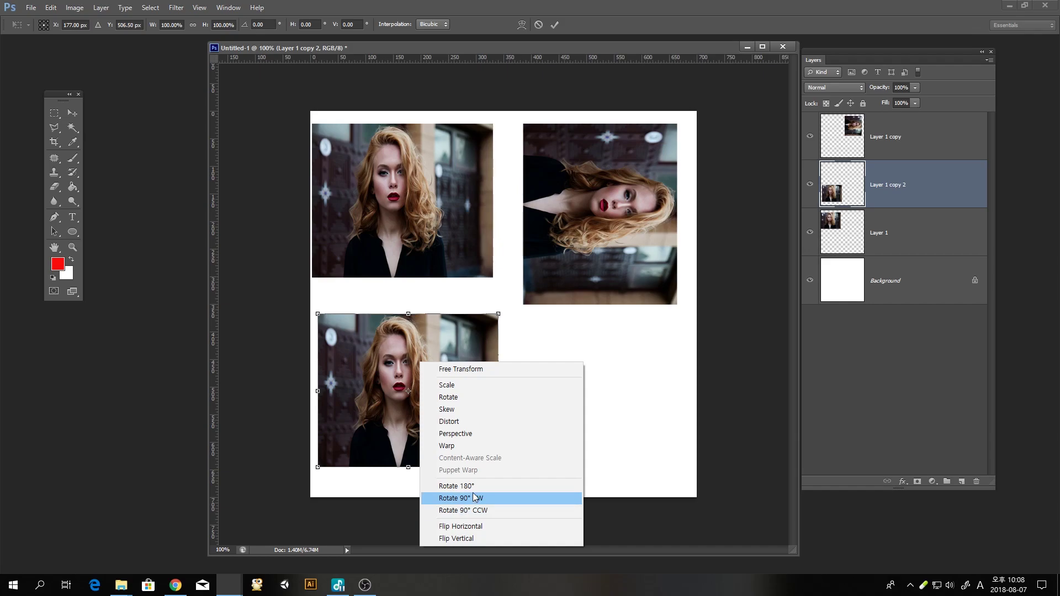
pyautogui.click(470, 539)
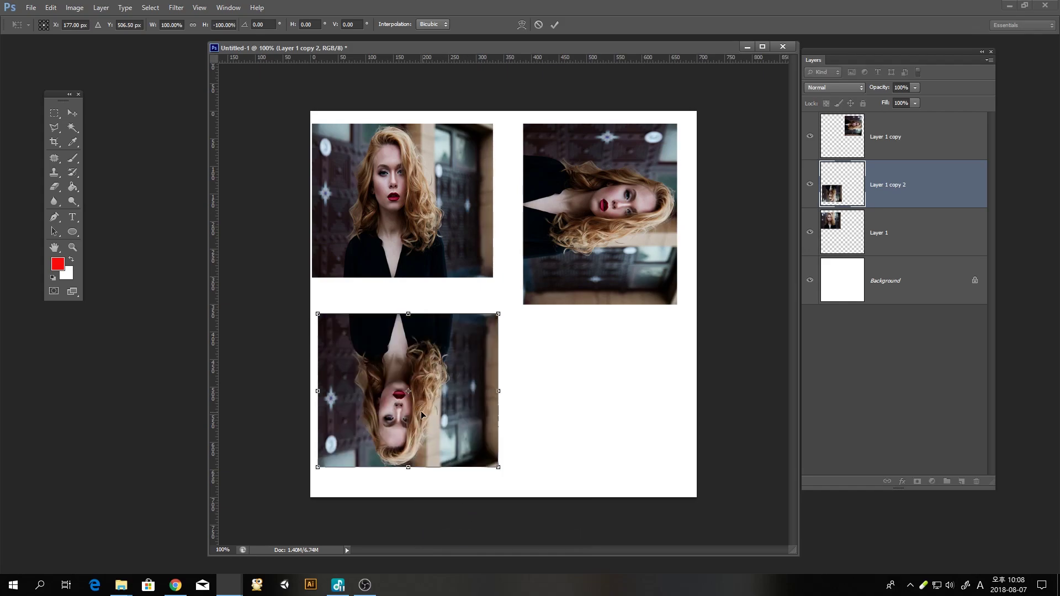
pyautogui.moveTo(422, 412); pyautogui.dragTo(421, 396)
pyautogui.press('Return')
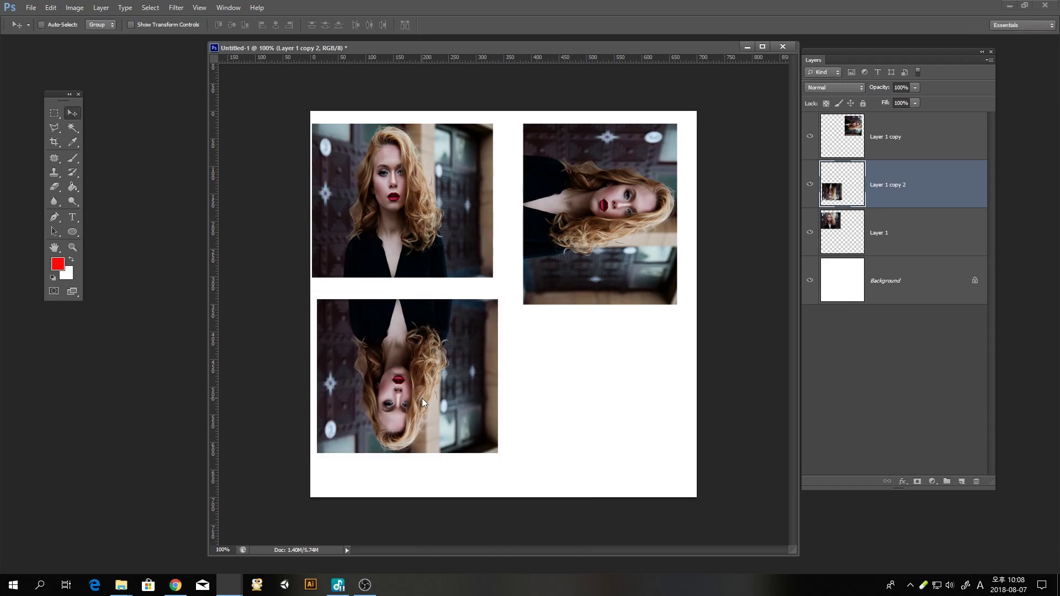
# Step: Duplicate the upside-down portrait to its right and flip the new copy horizontally
pyautogui.press('alt')
pyautogui.moveTo(413, 394); pyautogui.dragTo(602, 422)
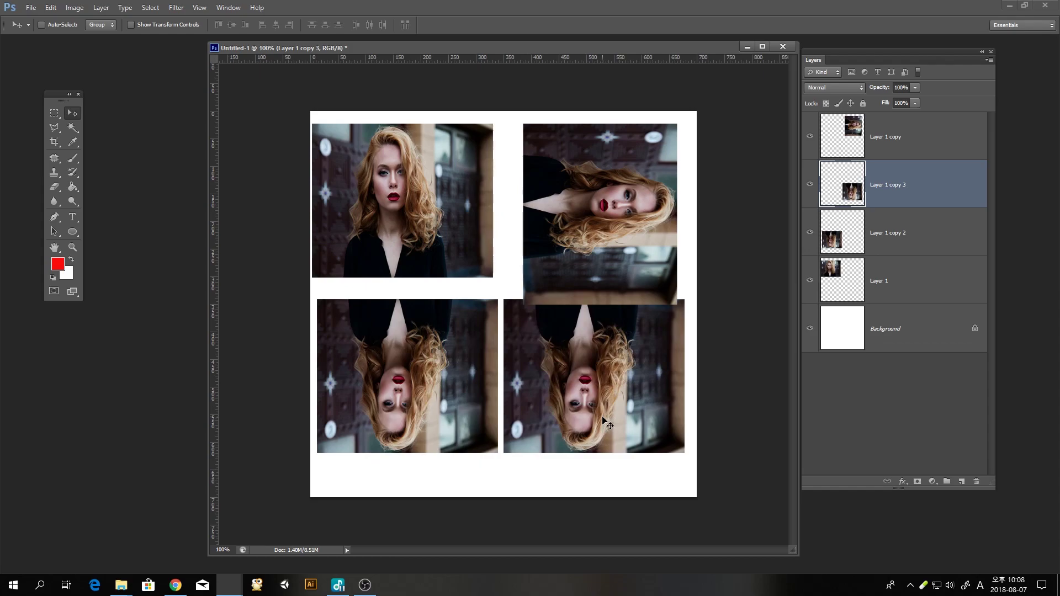
pyautogui.click(50, 7)
pyautogui.click(77, 208)
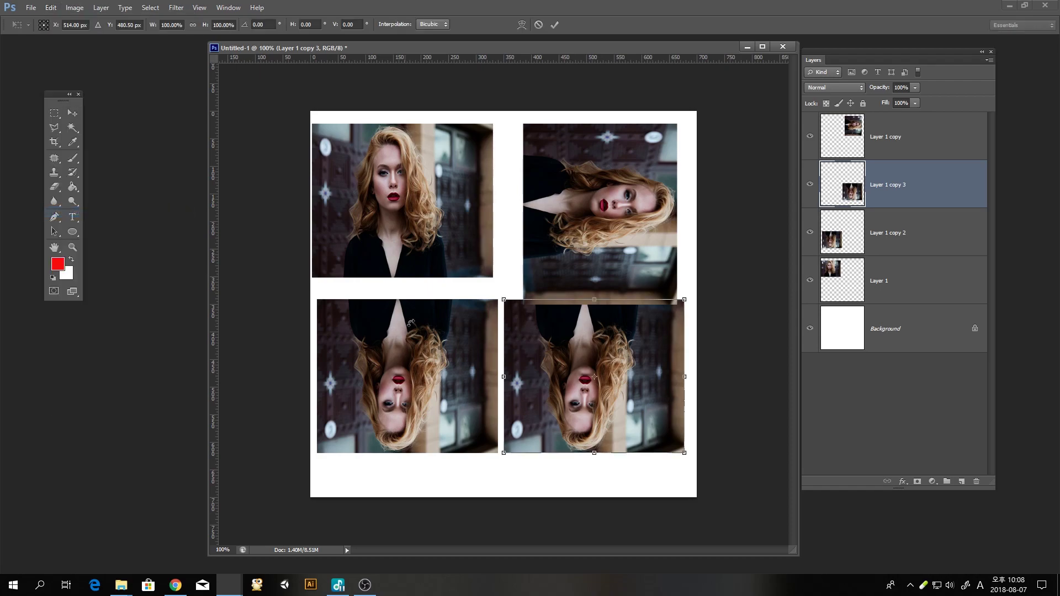
pyautogui.rightClick(537, 360)
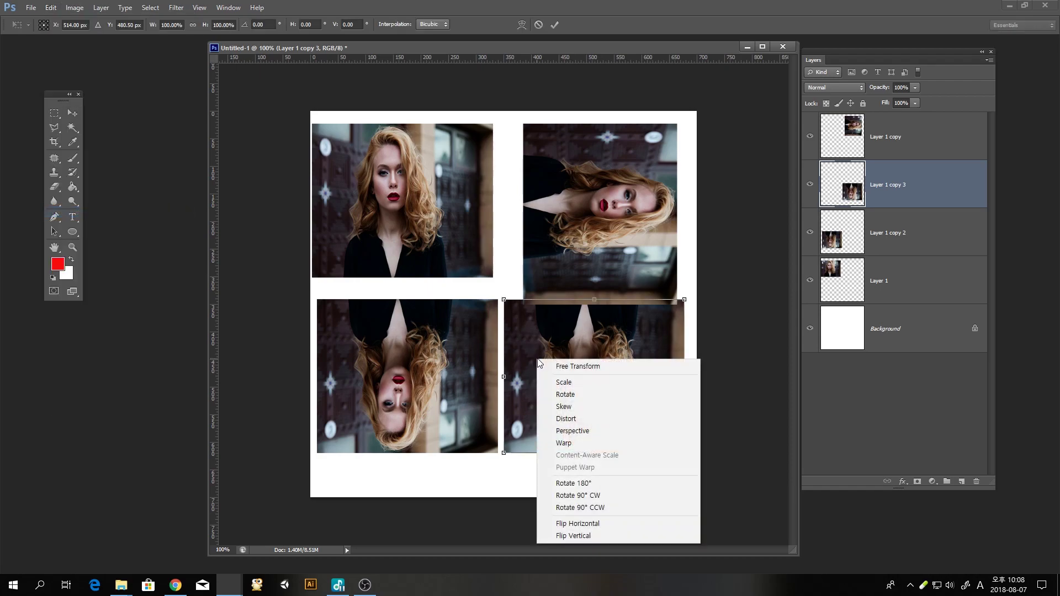
pyautogui.click(577, 523)
pyautogui.press('Return')
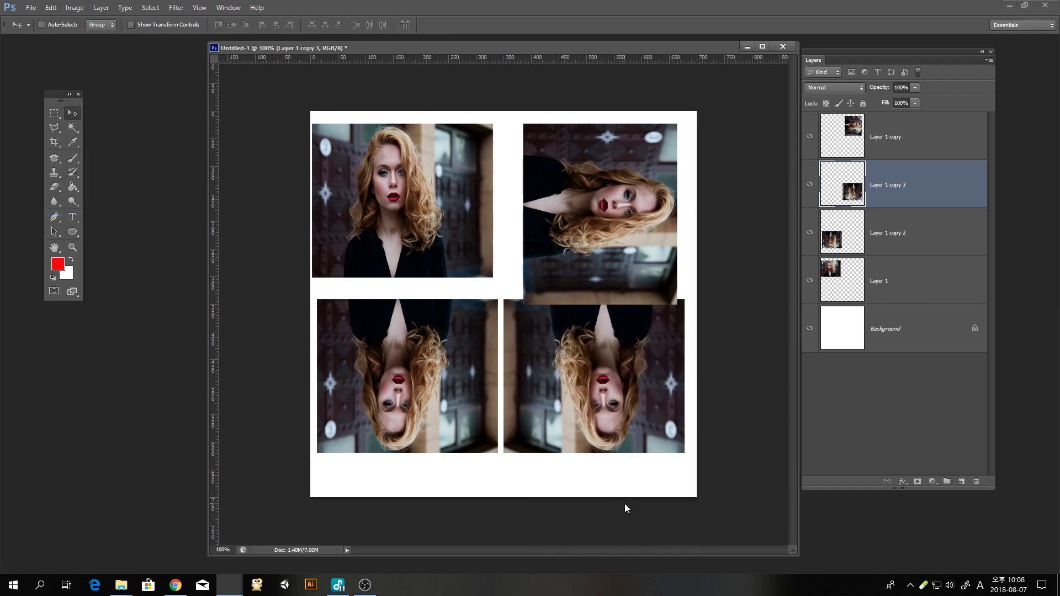
# Step: Create a new white 700 by 700 pixel document at 72 pixels/inch and close Untitled-1 without saving
pyautogui.moveTo(372, 48); pyautogui.dragTo(165, 61)
pyautogui.click(31, 8)
pyautogui.click(40, 20)
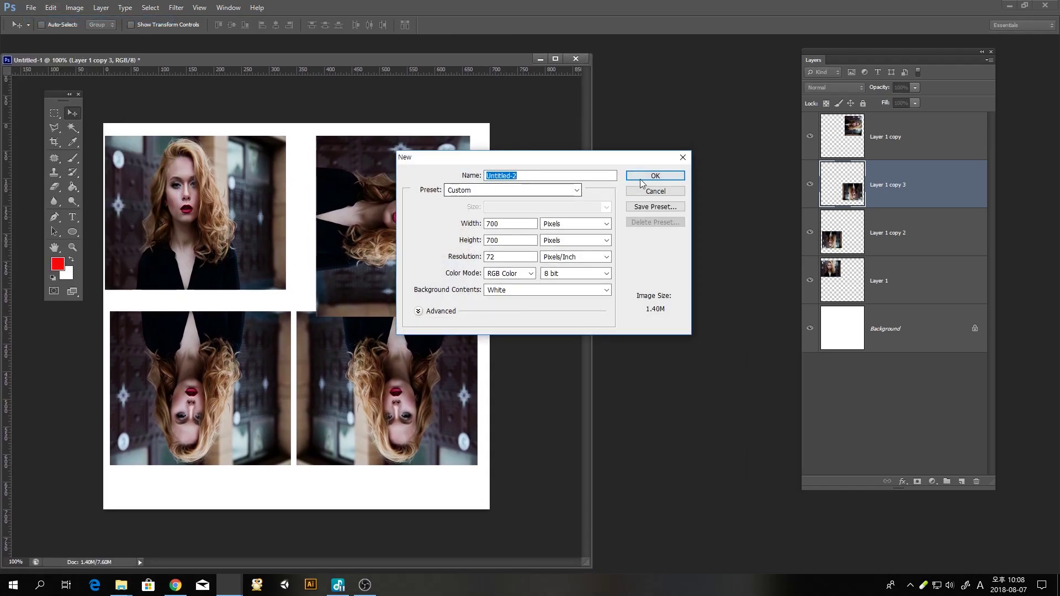
pyautogui.press('Return')
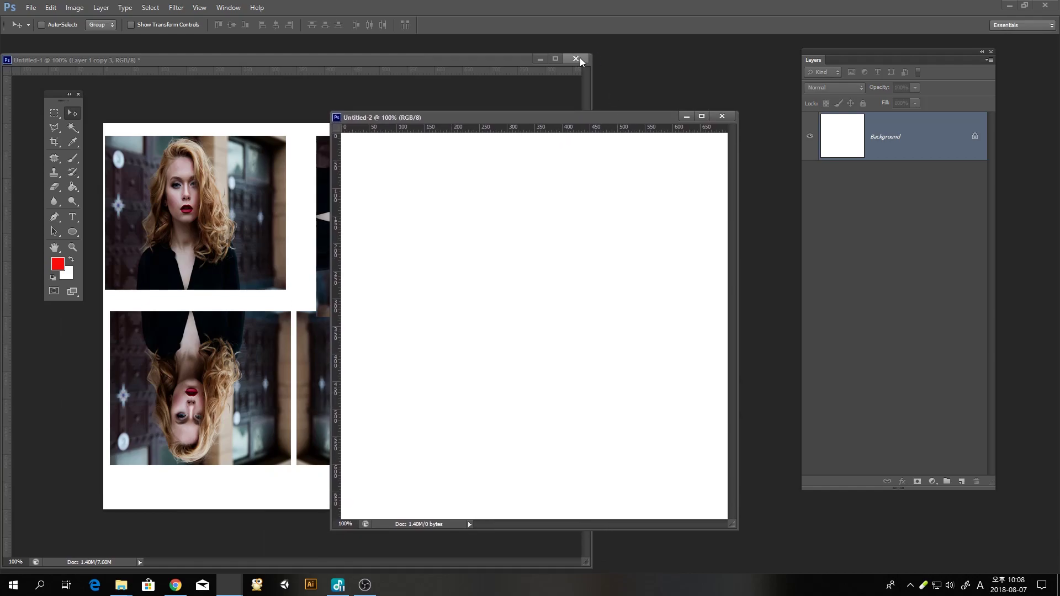
pyautogui.click(576, 58)
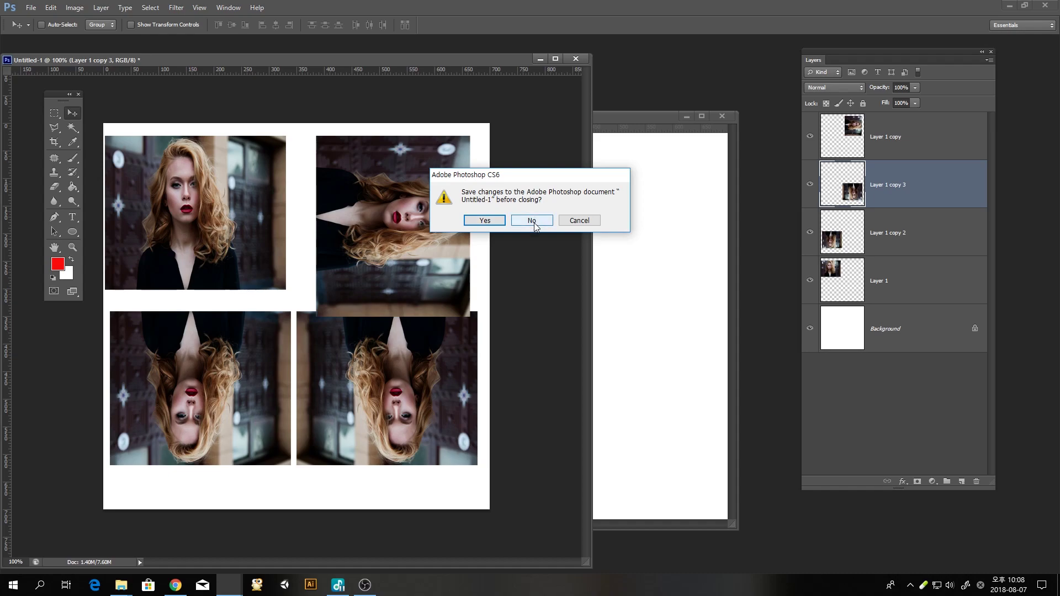
pyautogui.click(532, 220)
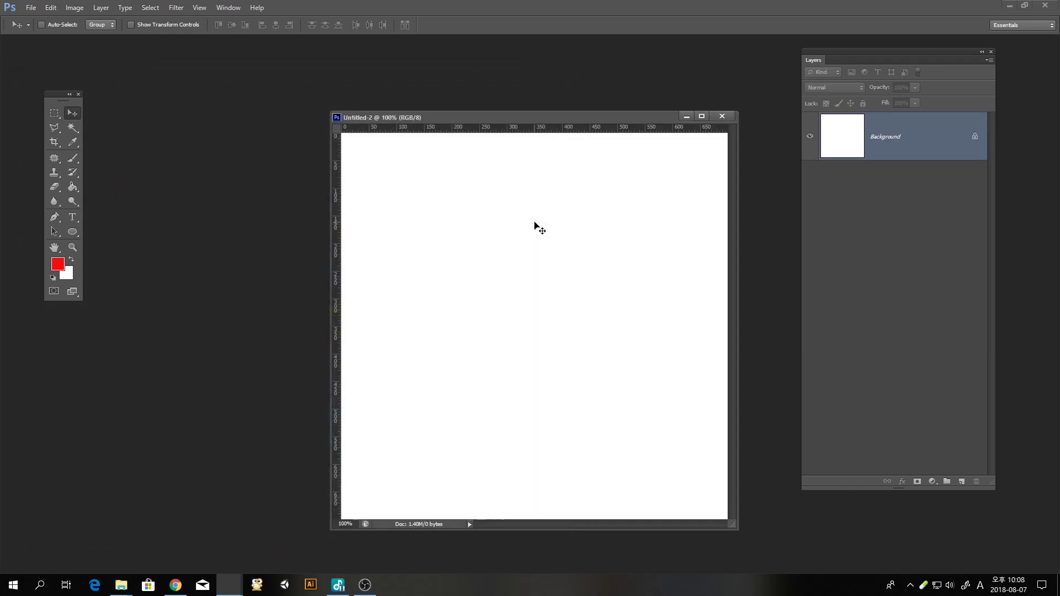
# Step: Open portrait-3083402_960_720.jpg, copy its image into Untitled-2 and close the source file
pyautogui.moveTo(568, 120); pyautogui.dragTo(590, 122)
pyautogui.hotkey('ctrl', 'o')
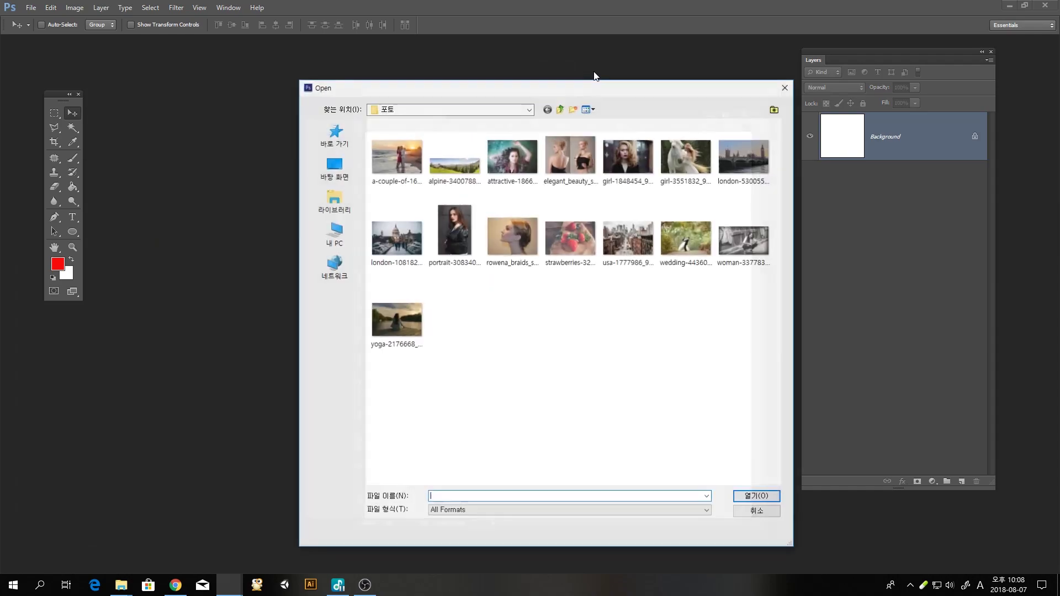
pyautogui.doubleClick(465, 221)
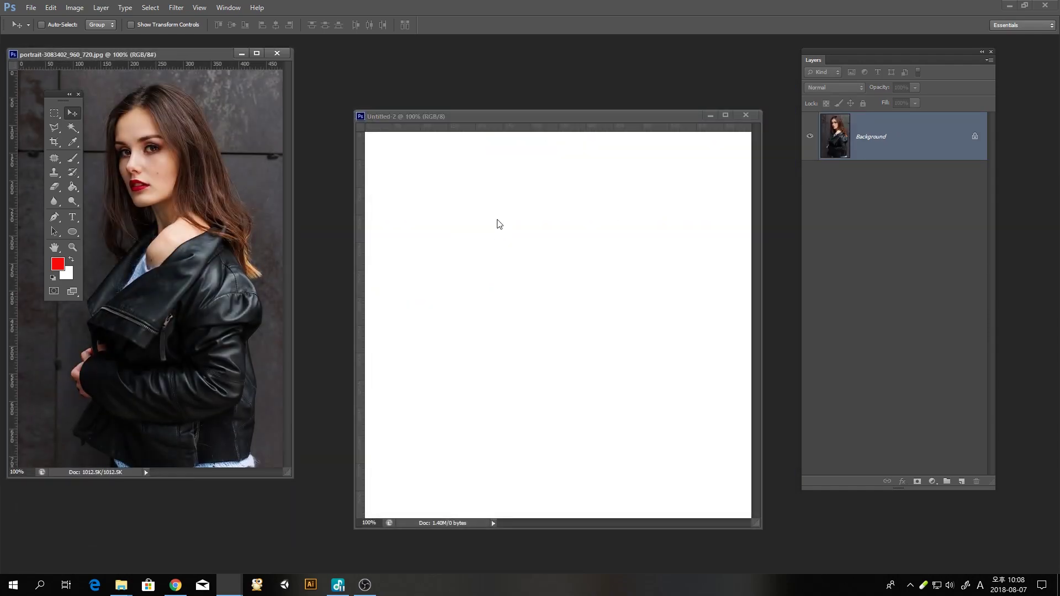
pyautogui.moveTo(169, 179); pyautogui.dragTo(508, 260)
pyautogui.click(277, 53)
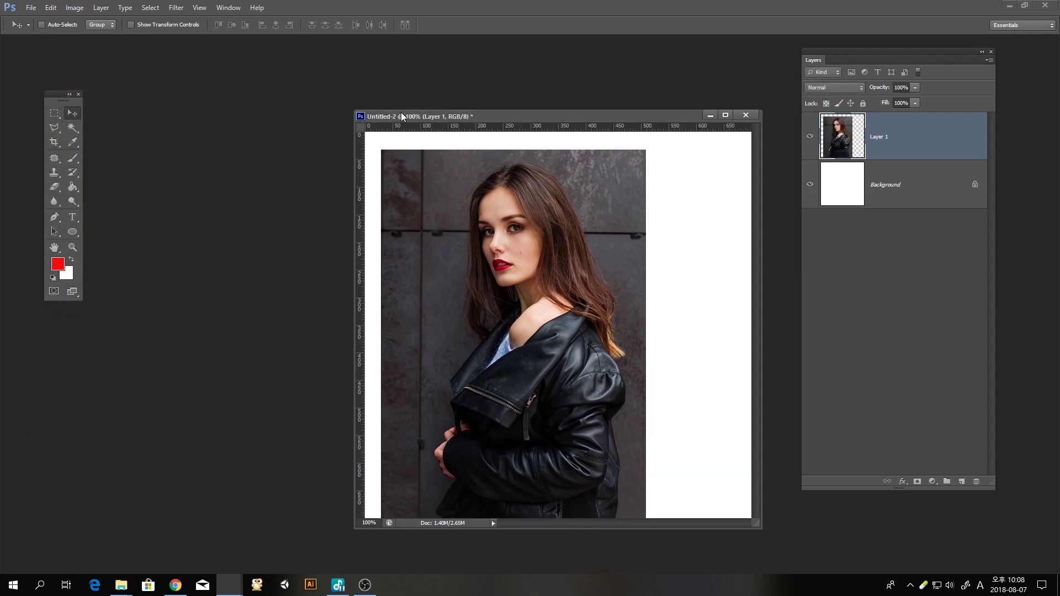
pyautogui.moveTo(401, 113); pyautogui.dragTo(376, 106)
# Step: Scale the portrait on Layer 1 to about half size, place it in the canvas's upper-left area and duplicate it to its right
pyautogui.click(50, 8)
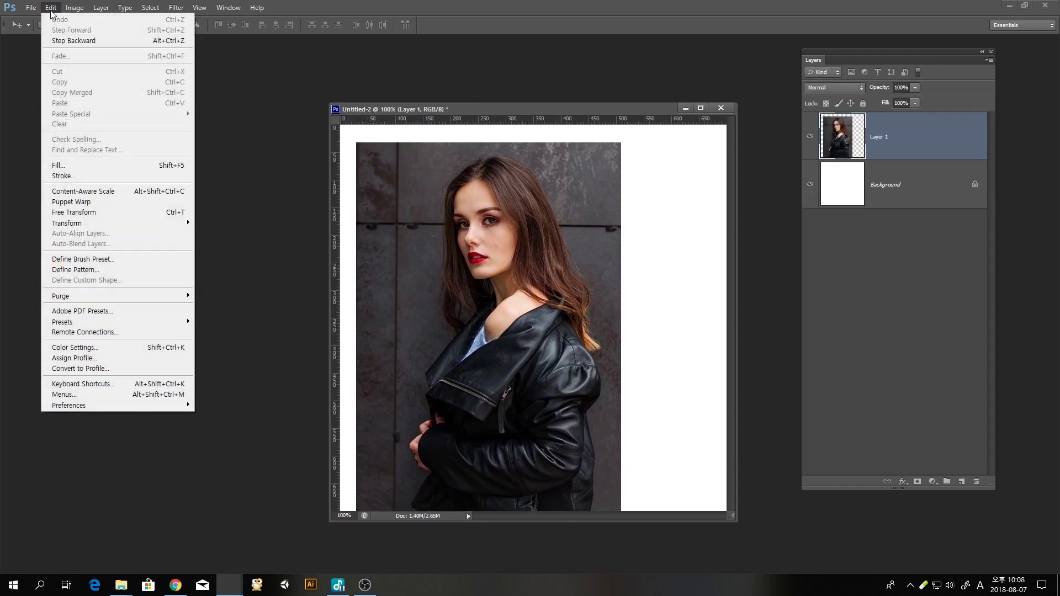
pyautogui.click(112, 213)
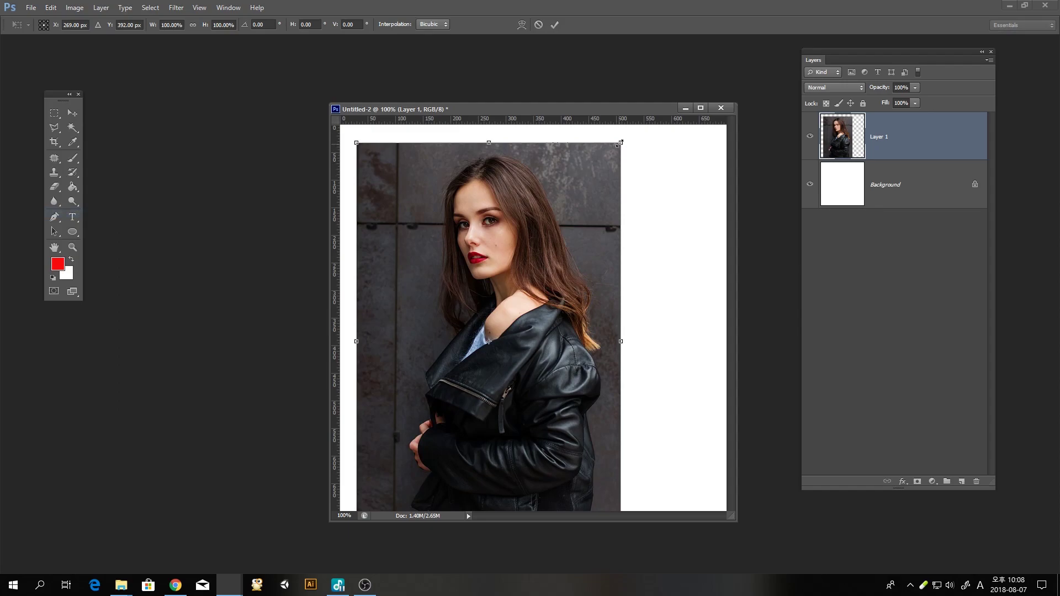
pyautogui.moveTo(621, 143); pyautogui.dragTo(598, 215)
pyautogui.press('Return')
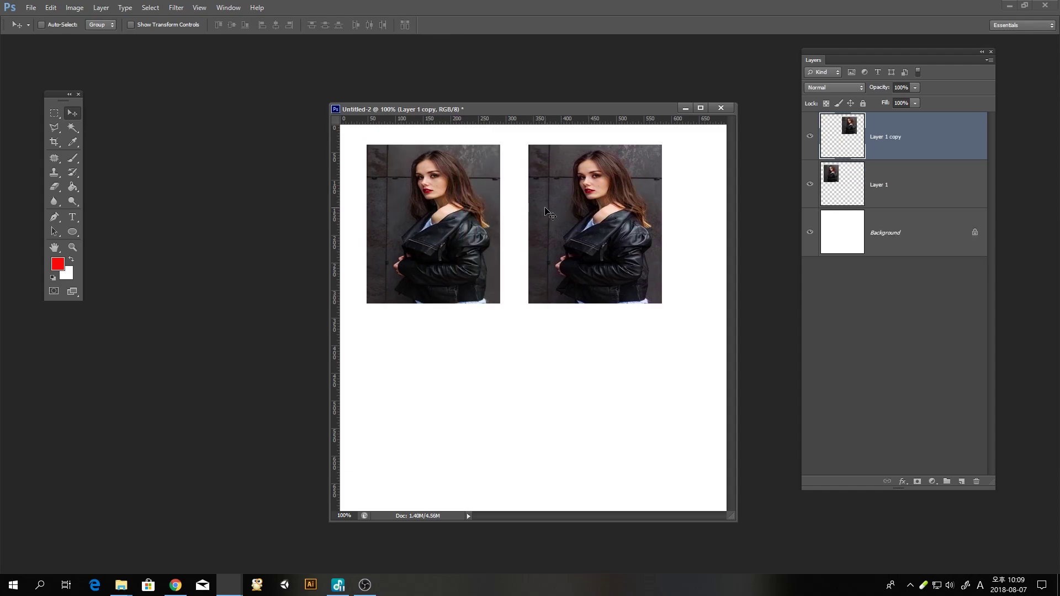
# Step: Flip Layer 1 copy horizontally with Free Transform and shift it slightly to the right
pyautogui.click(50, 7)
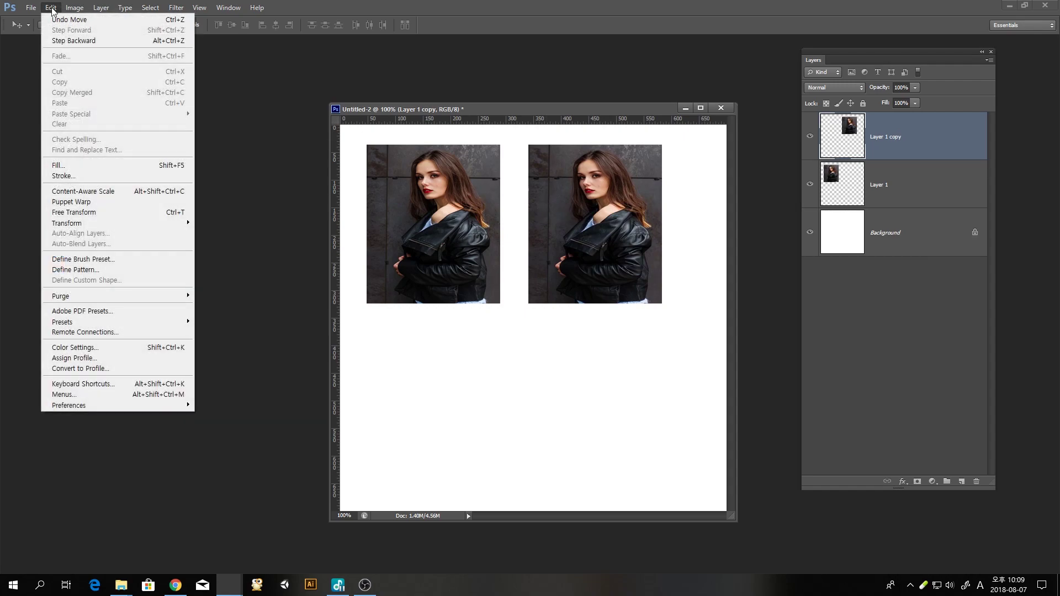
pyautogui.click(138, 218)
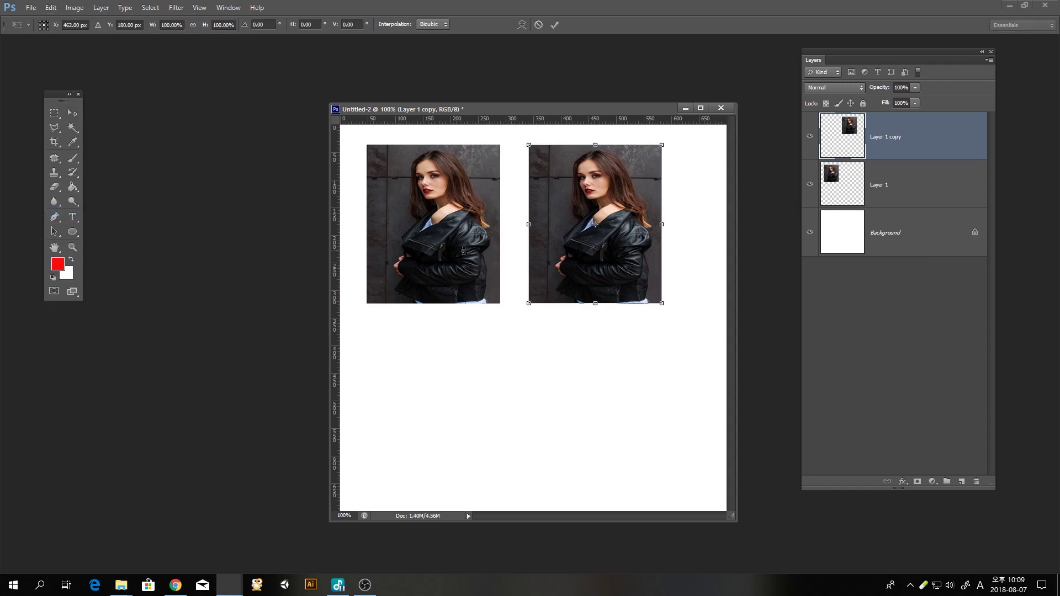
pyautogui.rightClick(569, 219)
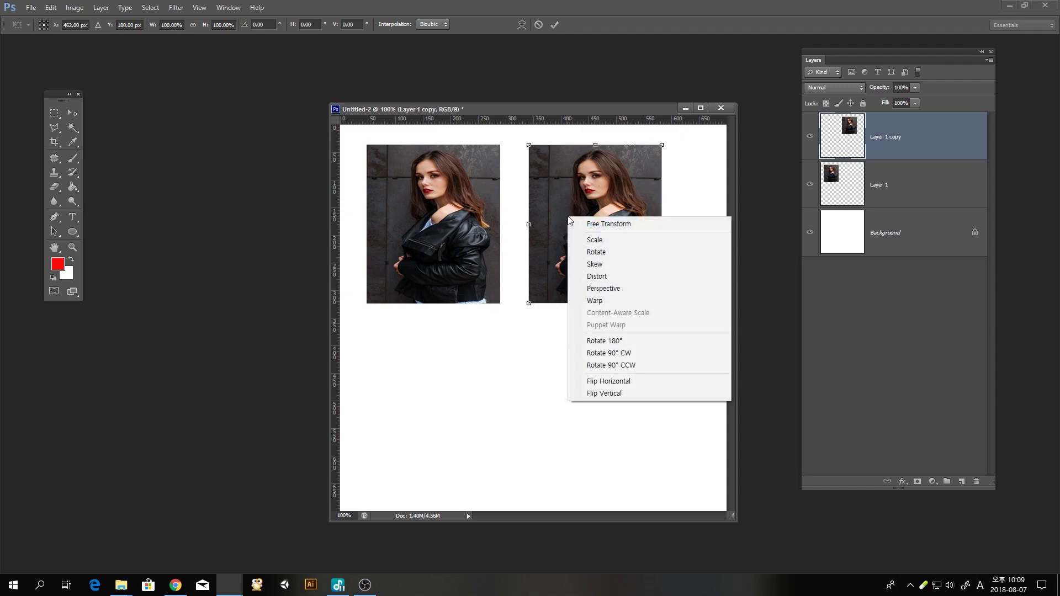
pyautogui.click(631, 382)
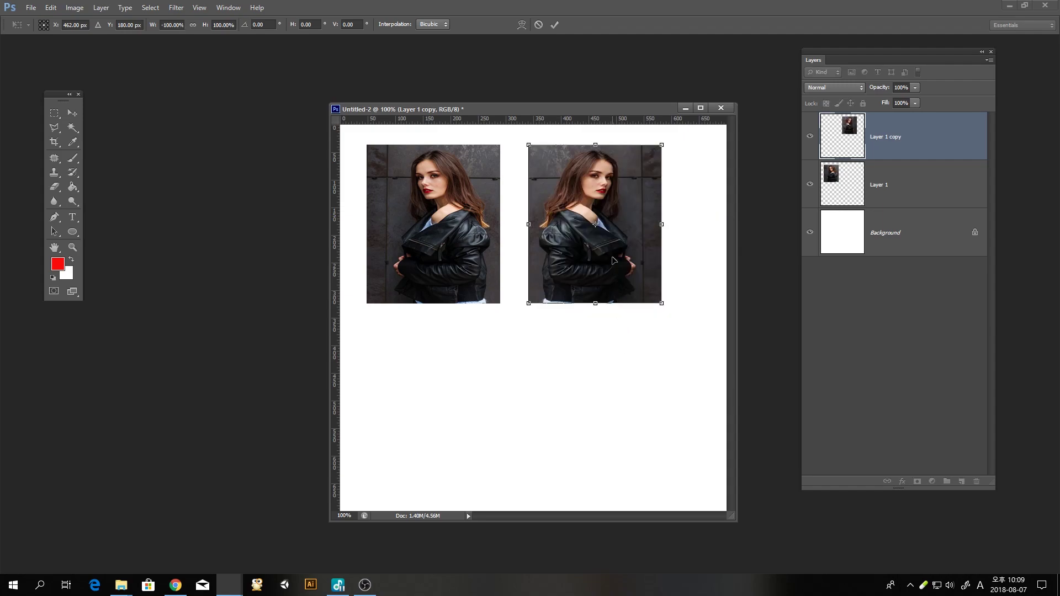
pyautogui.moveTo(613, 260); pyautogui.dragTo(617, 260)
pyautogui.press('Return')
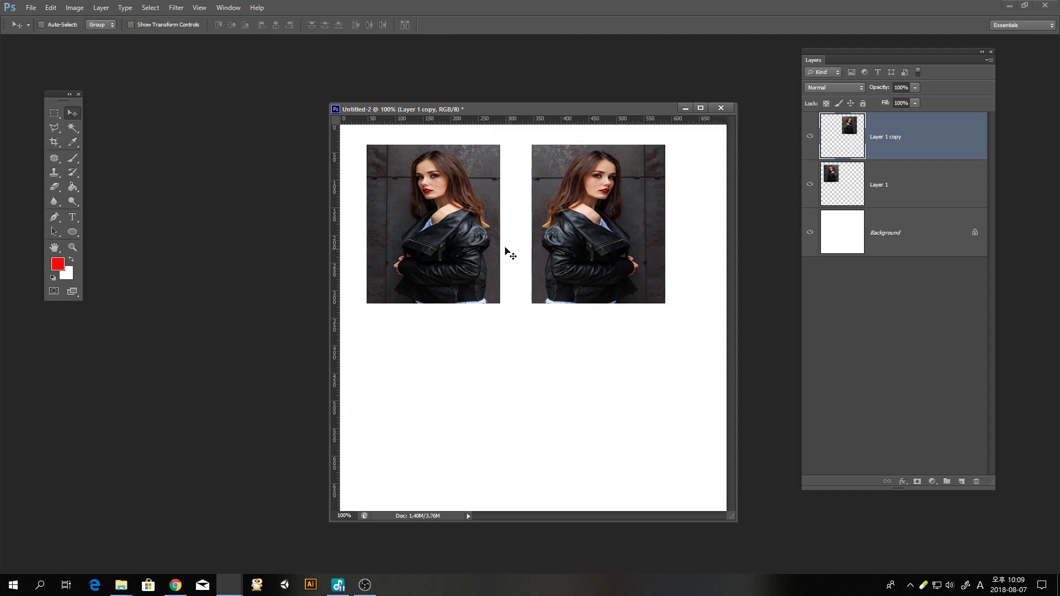
# Step: Duplicate Layer 1 straight down below the original portrait and flip the copy vertically
pyautogui.keyDown('ctrl'); pyautogui.click(476, 244); pyautogui.keyUp('ctrl')
pyautogui.moveTo(465, 237); pyautogui.dragTo(465, 419)
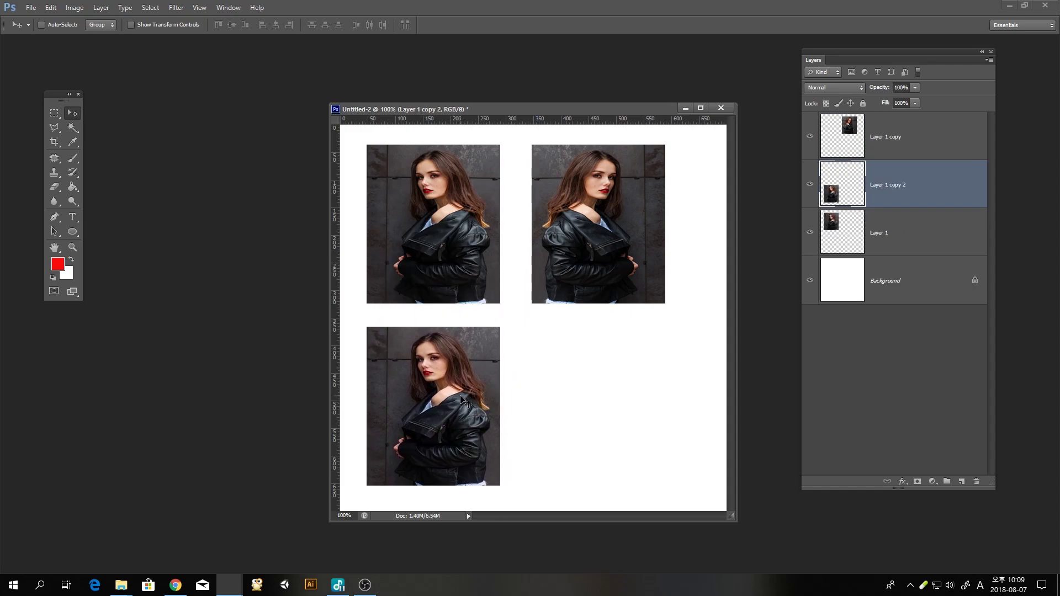
pyautogui.hotkey('ctrl', 't')
pyautogui.rightClick(460, 396)
pyautogui.click(479, 389)
pyautogui.press('Return')
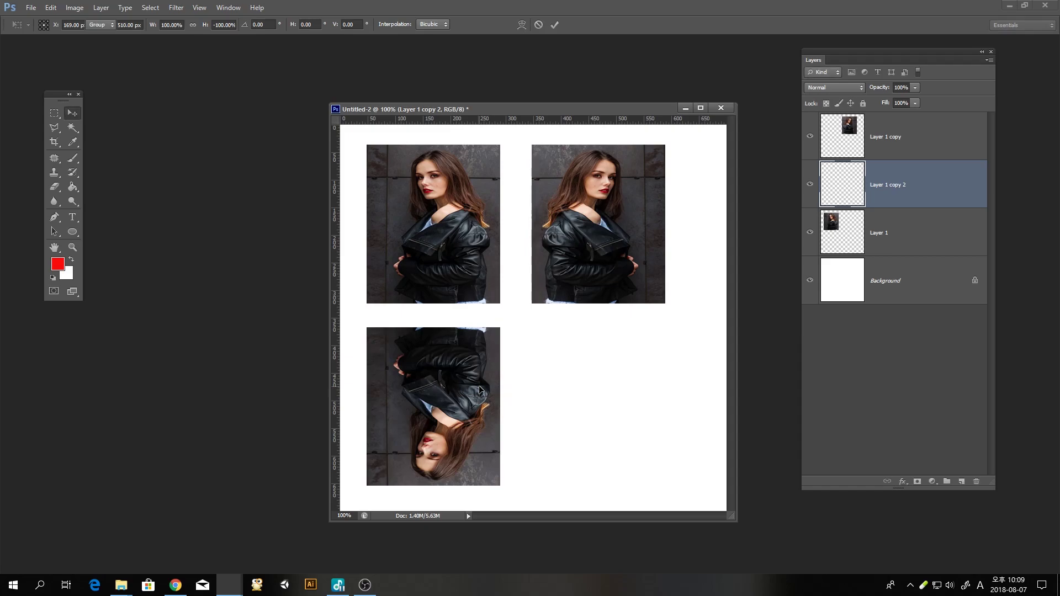
# Step: Duplicate the vertically flipped portrait to its right, beneath Layer 1 copy, and flip the duplicate horizontally
pyautogui.moveTo(460, 396); pyautogui.dragTo(613, 395)
pyautogui.hotkey('ctrl', 't')
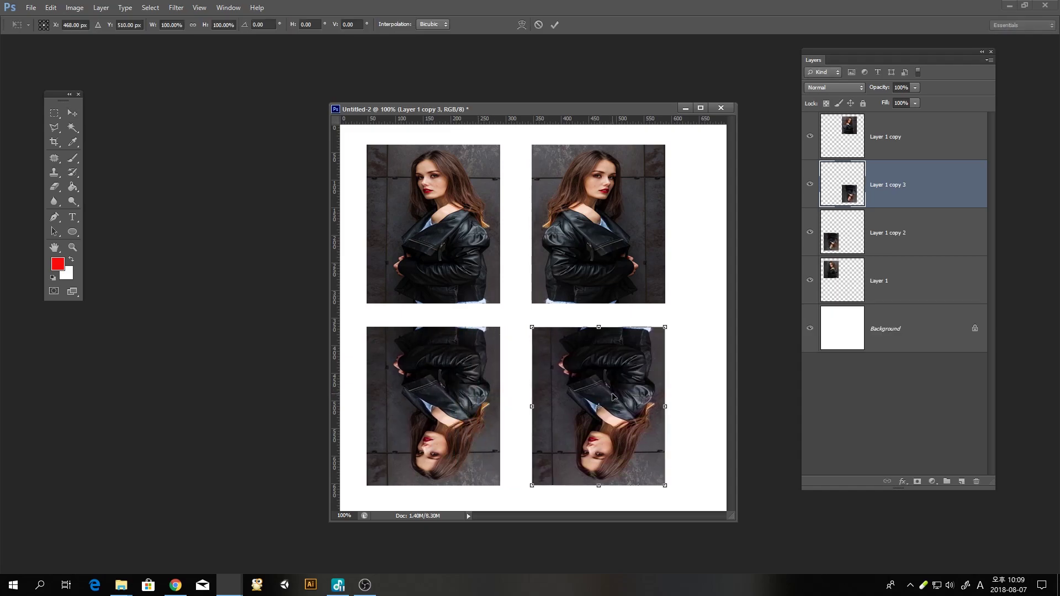
pyautogui.rightClick(612, 396)
pyautogui.click(635, 373)
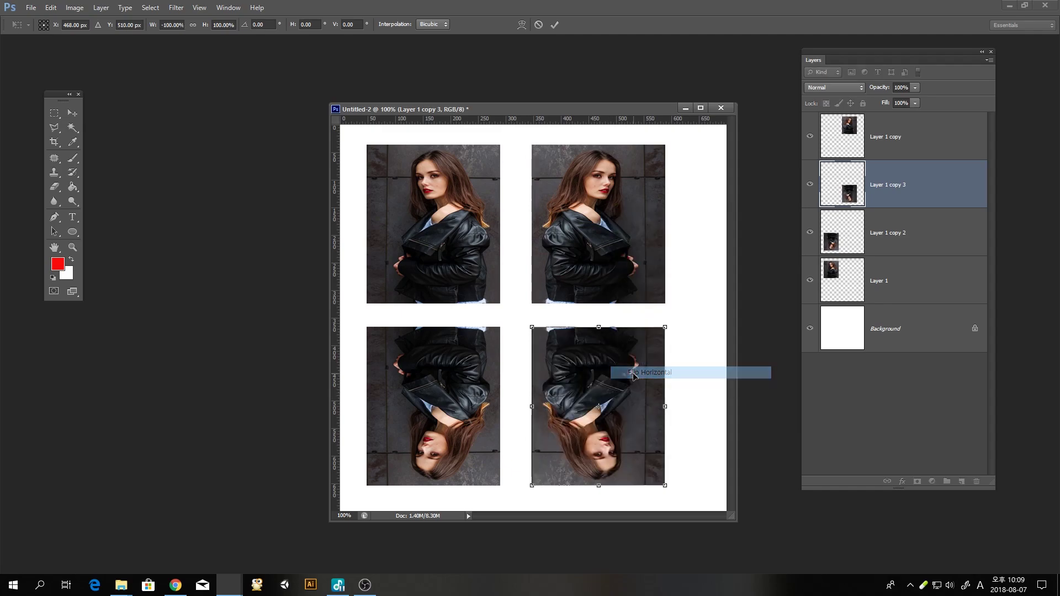
pyautogui.press('Return')
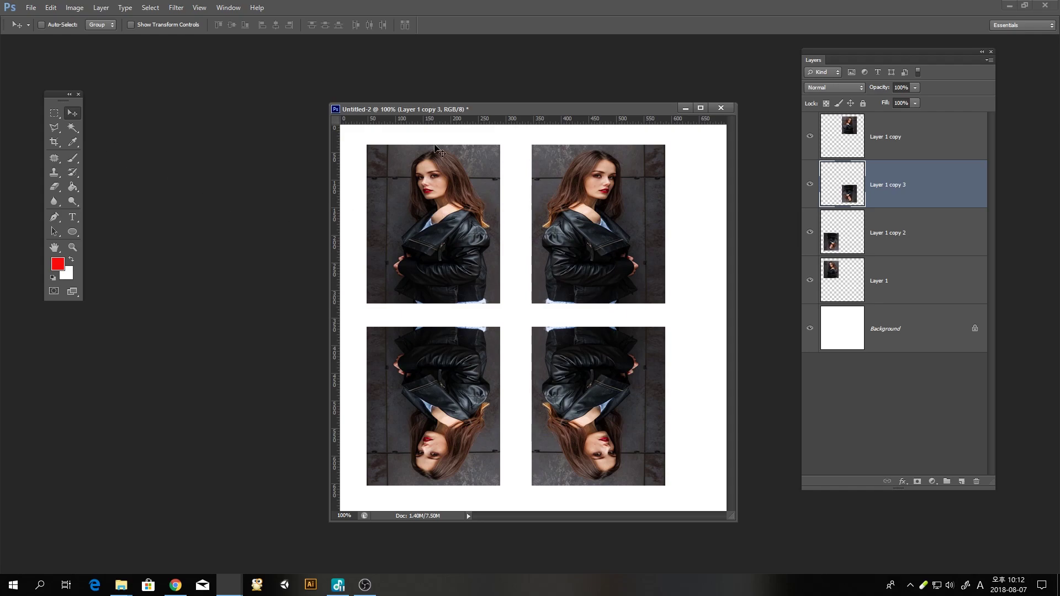
# Step: Close the mirrored portrait document without saving and activate the Rectangular Marquee Tool
pyautogui.moveTo(539, 107); pyautogui.dragTo(439, 96)
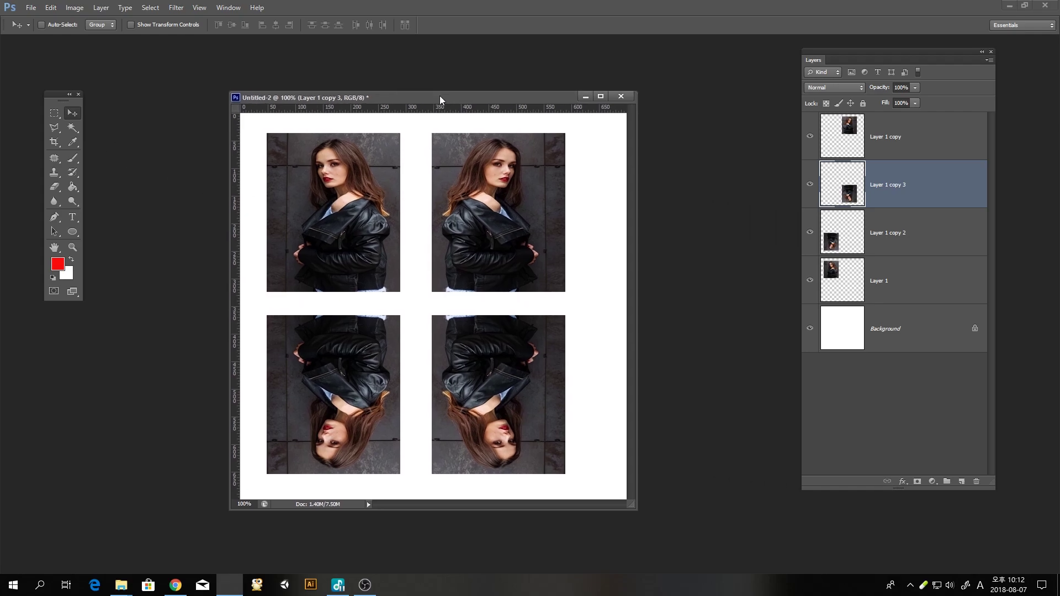
pyautogui.click(622, 97)
pyautogui.click(532, 217)
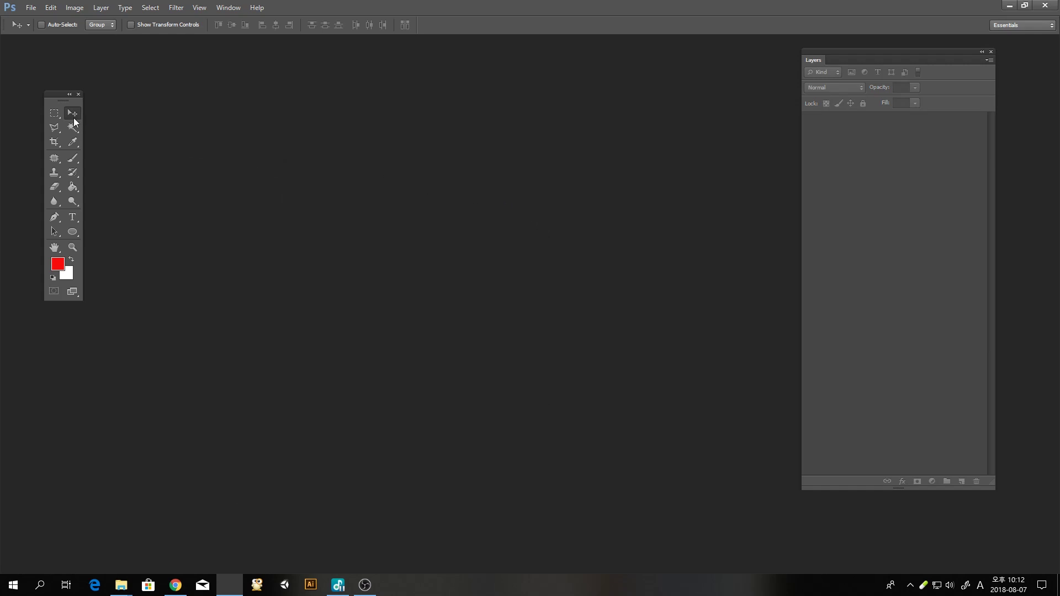
pyautogui.click(57, 114)
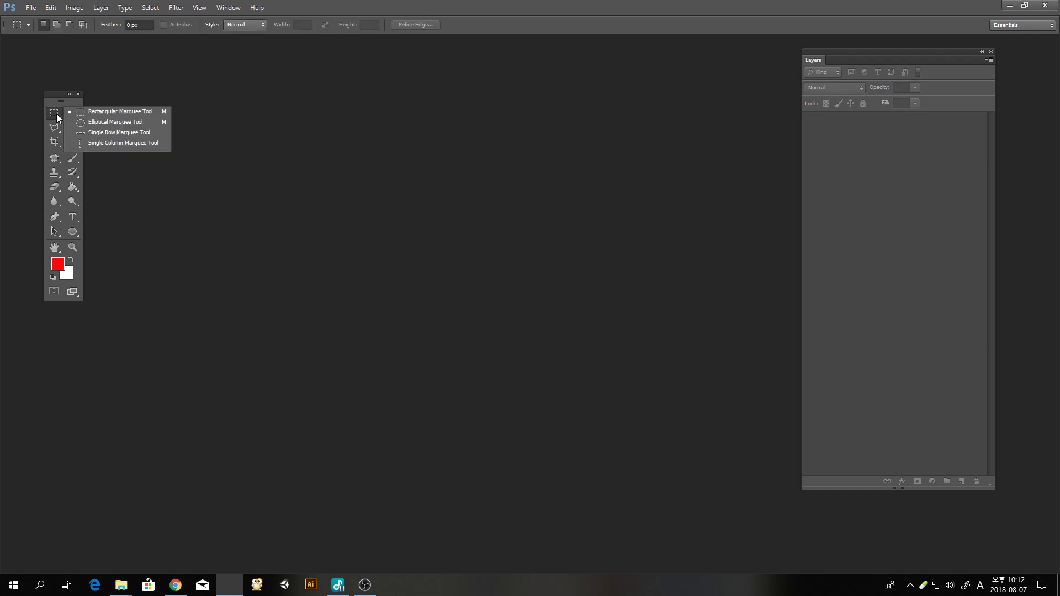
pyautogui.click(101, 112)
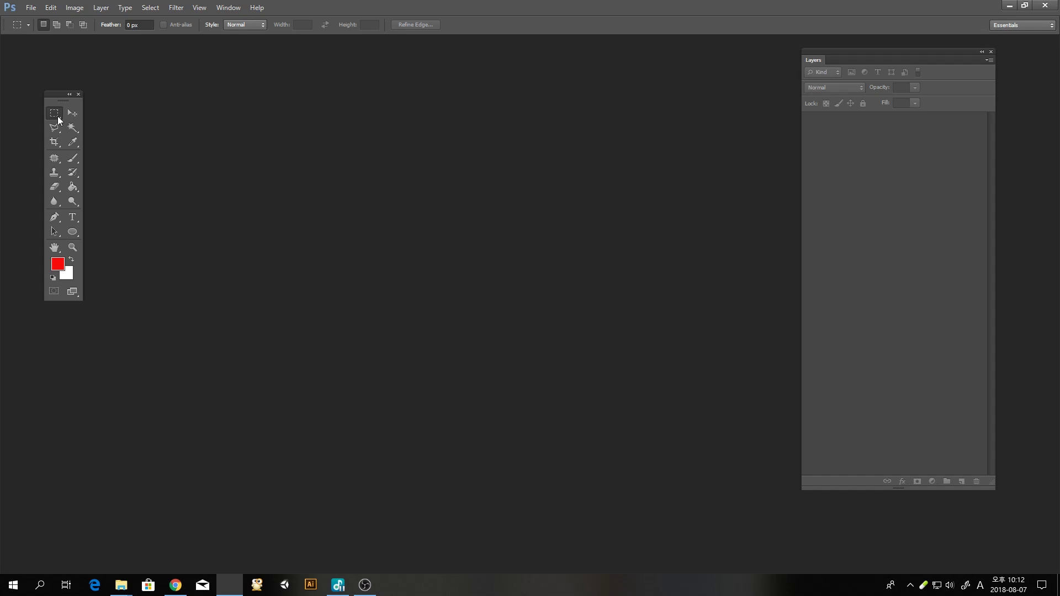
# Step: Save a new-document preset named 725 px X 725 px with width and height of 725 pixels, and leave the New dialog
pyautogui.click(31, 8)
pyautogui.click(45, 21)
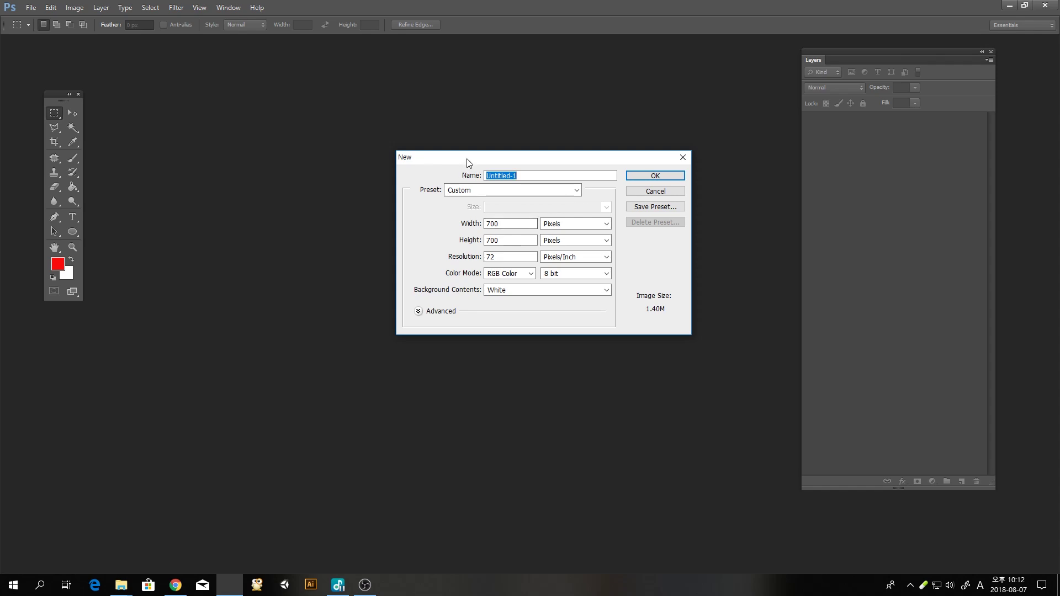
pyautogui.moveTo(467, 160); pyautogui.dragTo(402, 150)
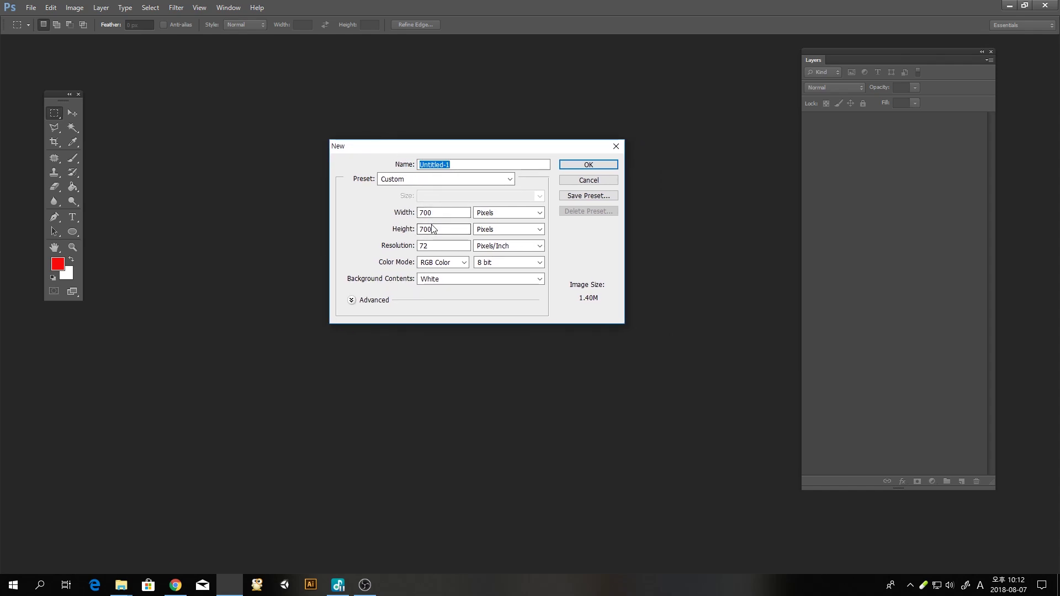
pyautogui.moveTo(423, 213); pyautogui.dragTo(460, 215)
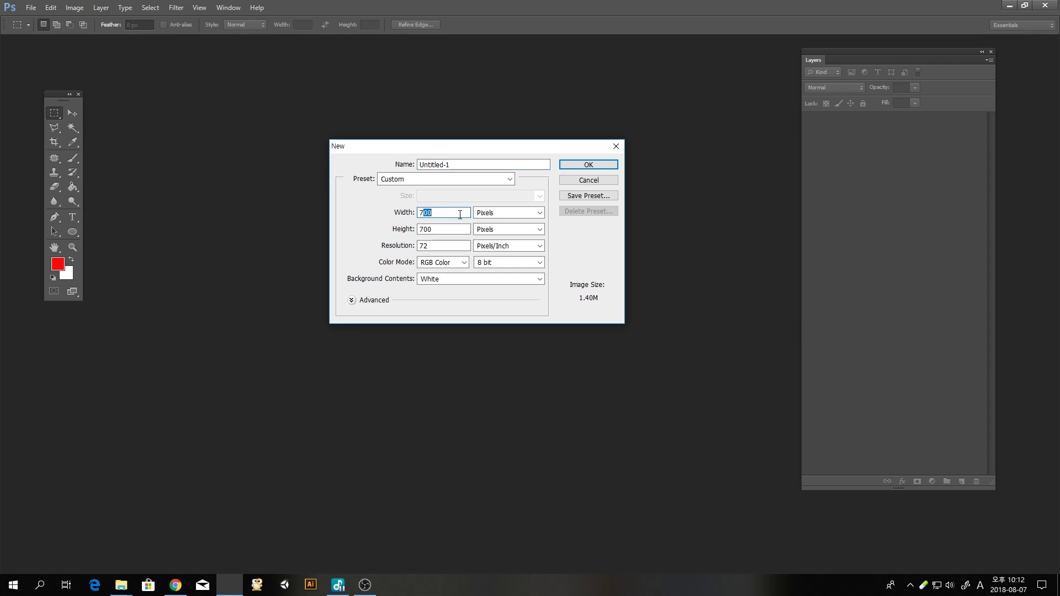
pyautogui.write('25')
pyautogui.moveTo(424, 230); pyautogui.dragTo(464, 233)
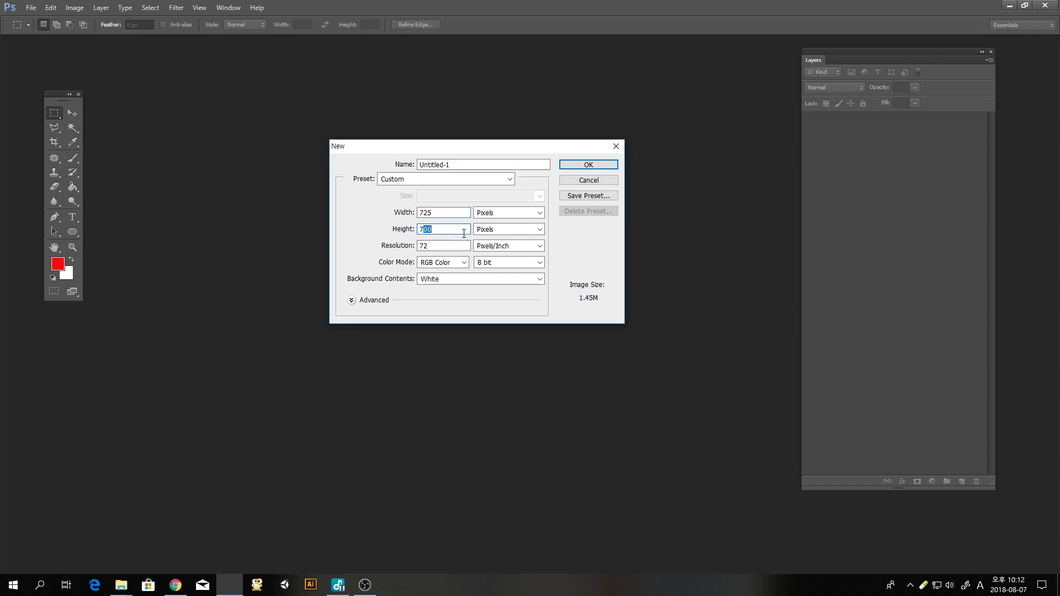
pyautogui.write('25')
pyautogui.click(572, 197)
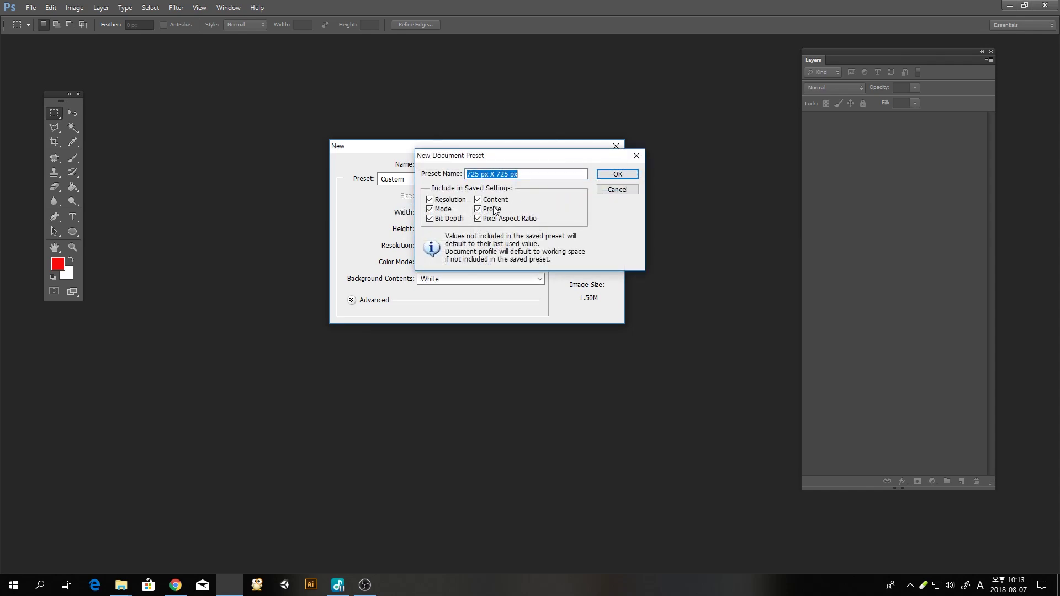
pyautogui.click(616, 174)
pyautogui.click(608, 167)
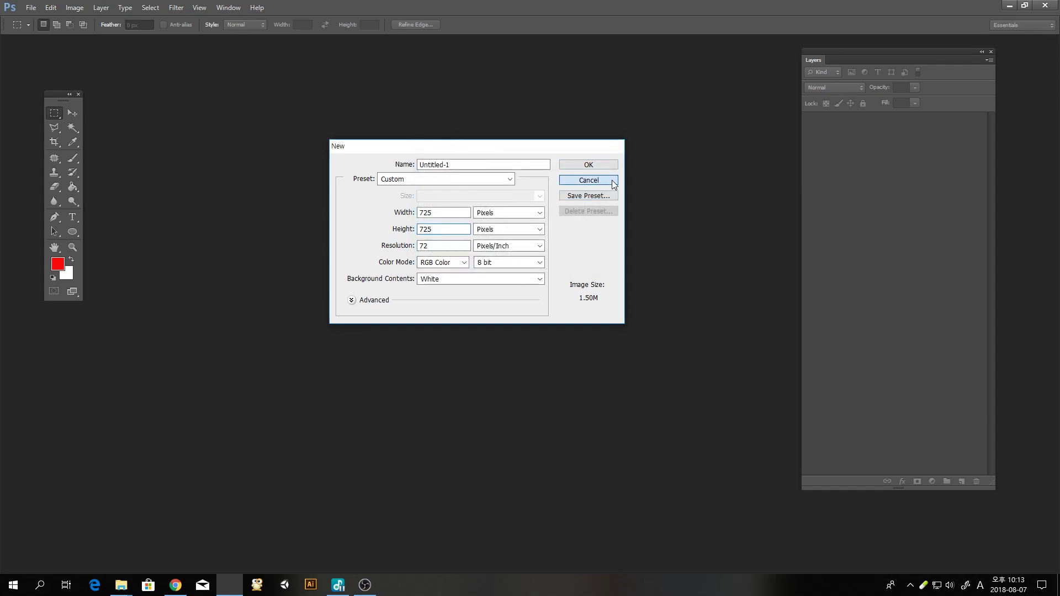
# Step: Create a new document from the saved 725 px X 725 px preset and shift its window slightly to the right
pyautogui.click(31, 7)
pyautogui.click(39, 20)
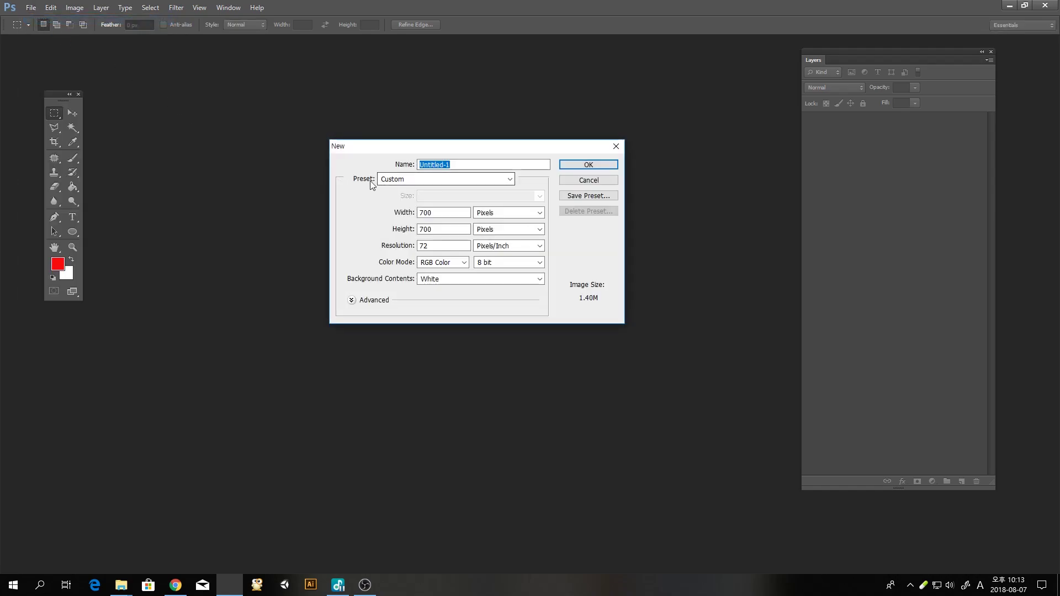
pyautogui.click(509, 180)
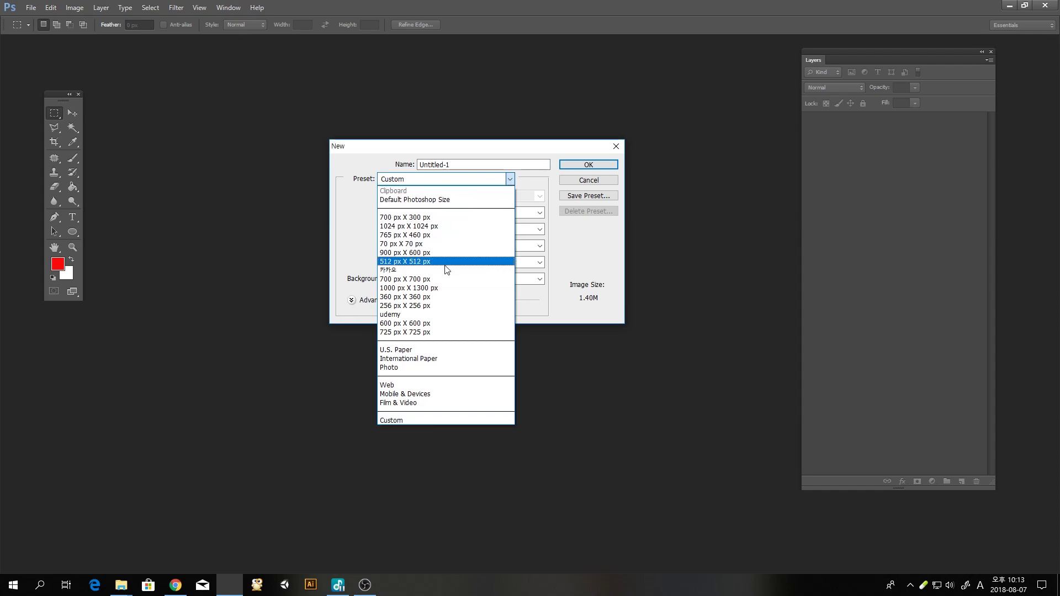
pyautogui.click(439, 333)
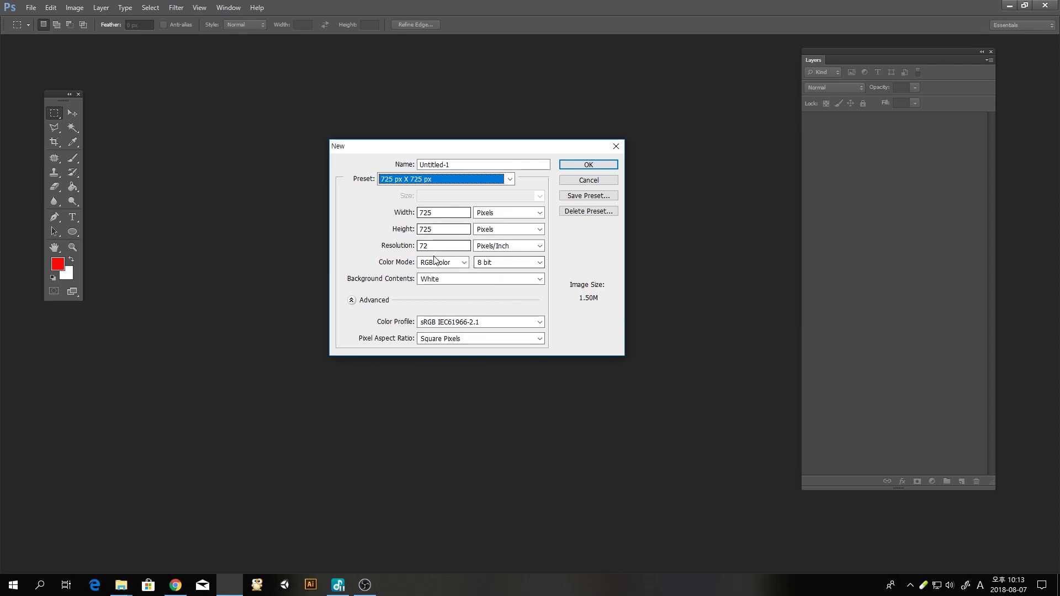
pyautogui.click(588, 165)
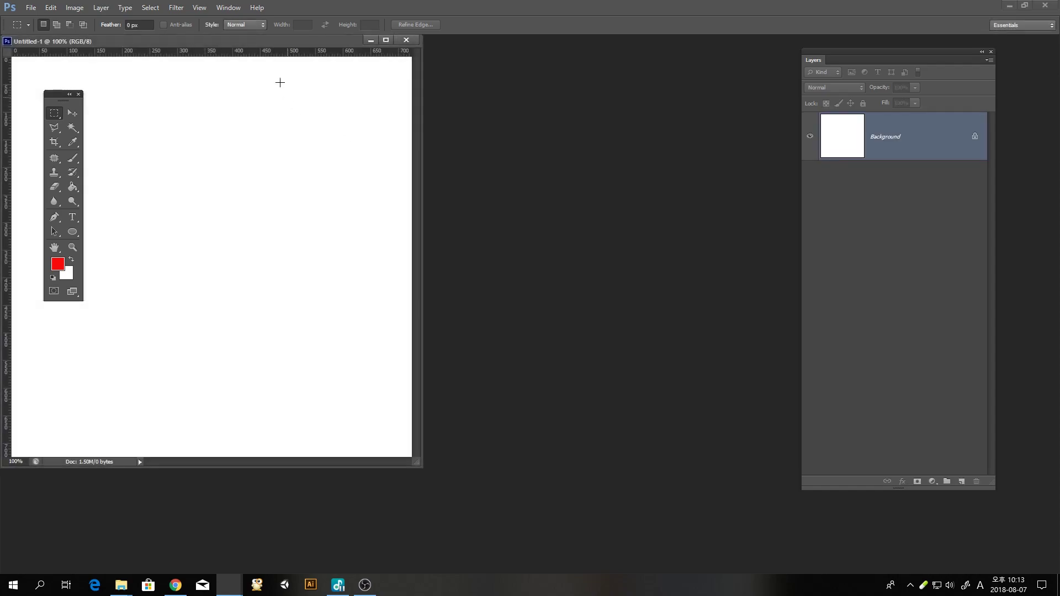
pyautogui.moveTo(274, 45); pyautogui.dragTo(333, 55)
# Step: Open the usa-1777986_960_720 city photo and arrange its window beside the blank document
pyautogui.hotkey('ctrl', 'o')
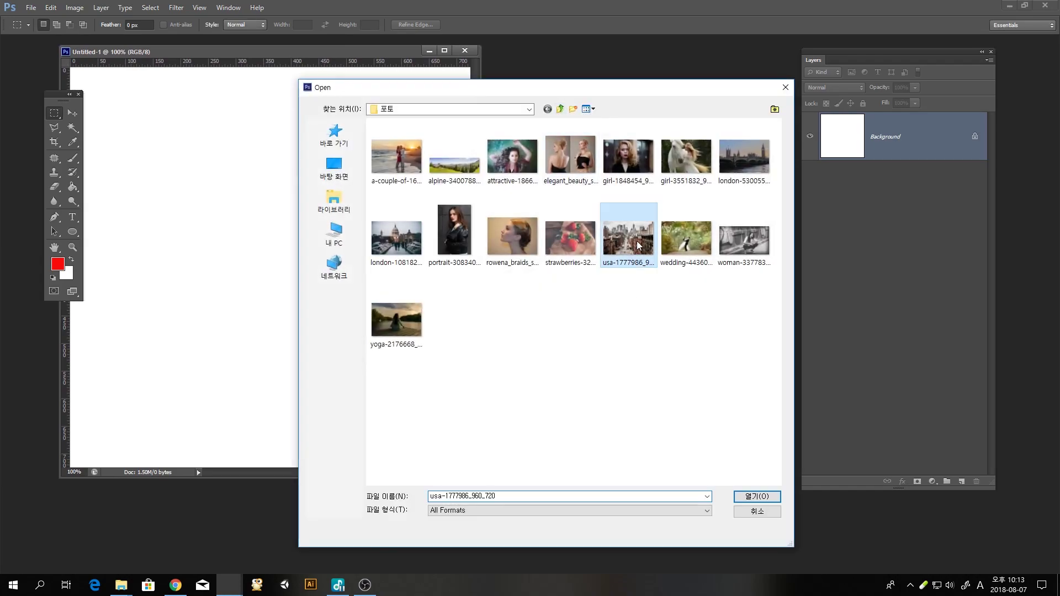
pyautogui.doubleClick(636, 243)
pyautogui.moveTo(325, 55); pyautogui.dragTo(697, 54)
pyautogui.moveTo(809, 52); pyautogui.dragTo(837, 61)
# Step: Draw a rectangular marquee of about 265 by 250 pixels on the city photo and shift the selection down over the street
pyautogui.click(72, 113)
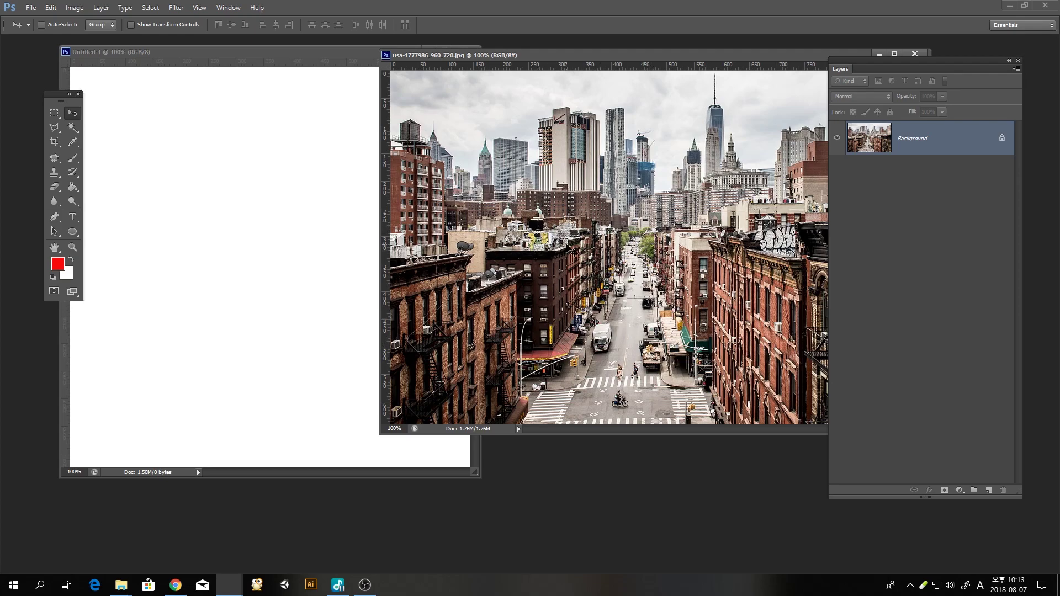
pyautogui.click(55, 114)
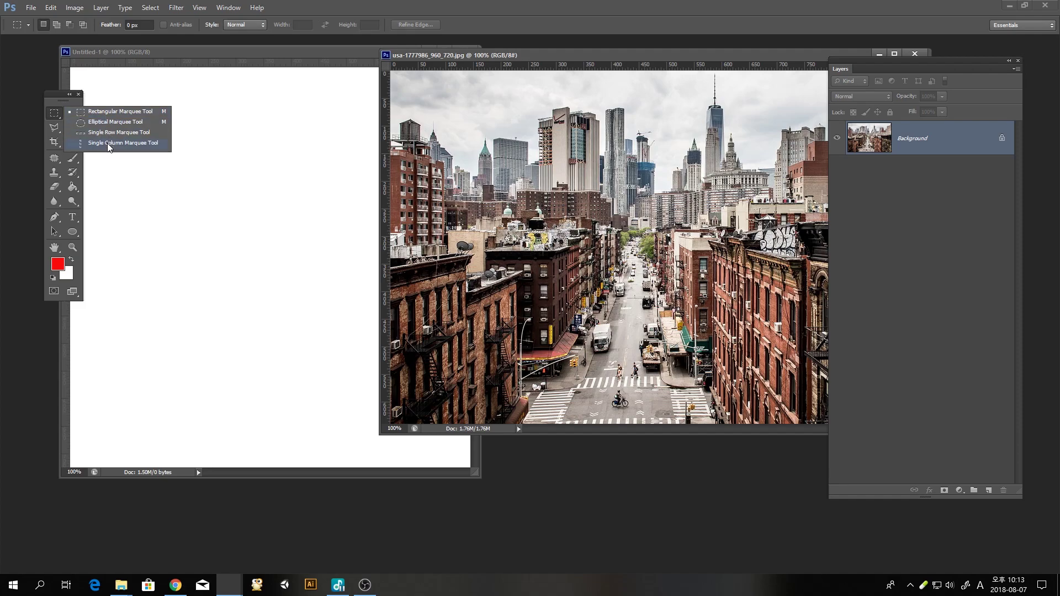
pyautogui.click(111, 111)
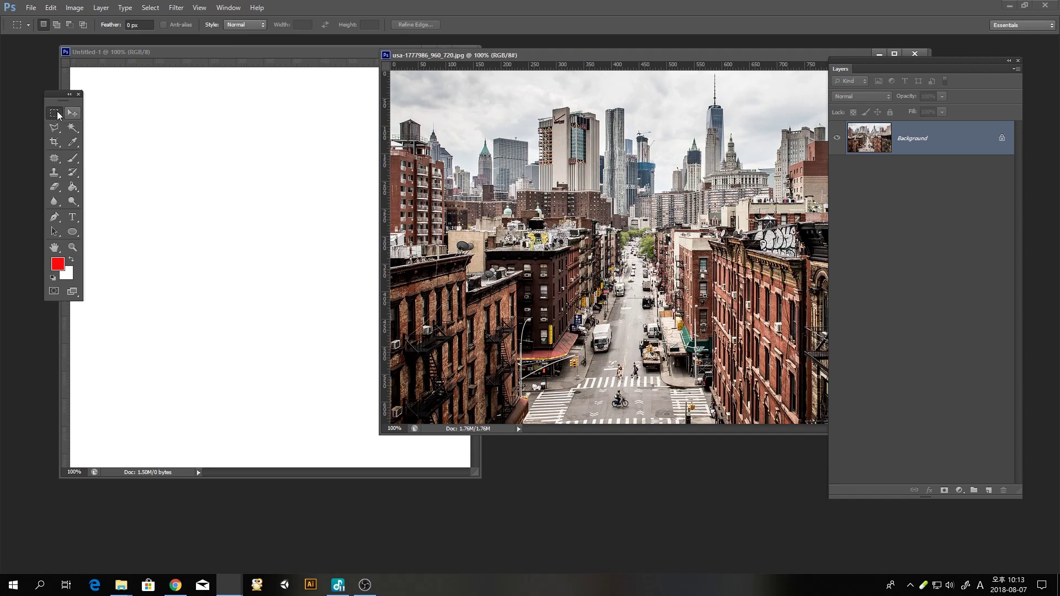
pyautogui.rightClick(55, 115)
pyautogui.click(105, 111)
pyautogui.moveTo(554, 155); pyautogui.dragTo(703, 298)
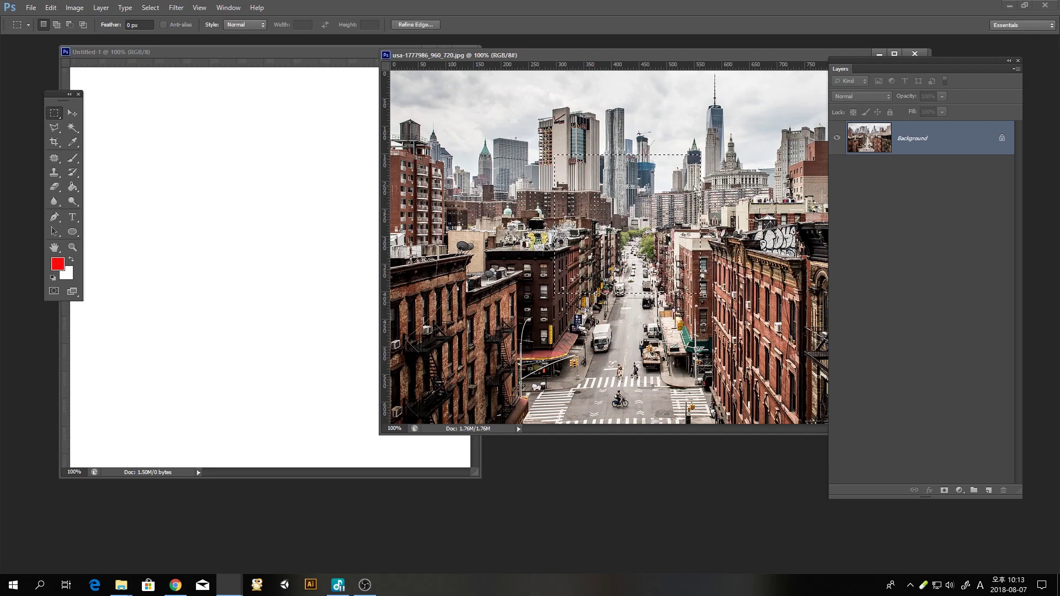
pyautogui.moveTo(844, 69); pyautogui.dragTo(867, 73)
pyautogui.moveTo(567, 221); pyautogui.dragTo(575, 320)
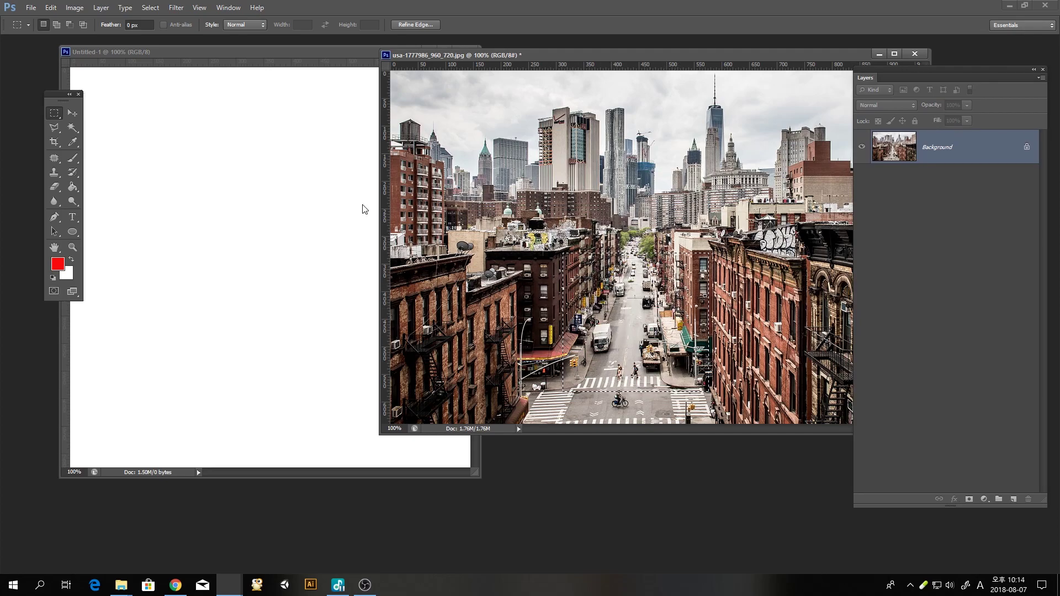
# Step: Copy the selected street area, paste it into the blank document and move it to the canvas's upper-left area
pyautogui.click(51, 8)
pyautogui.click(71, 83)
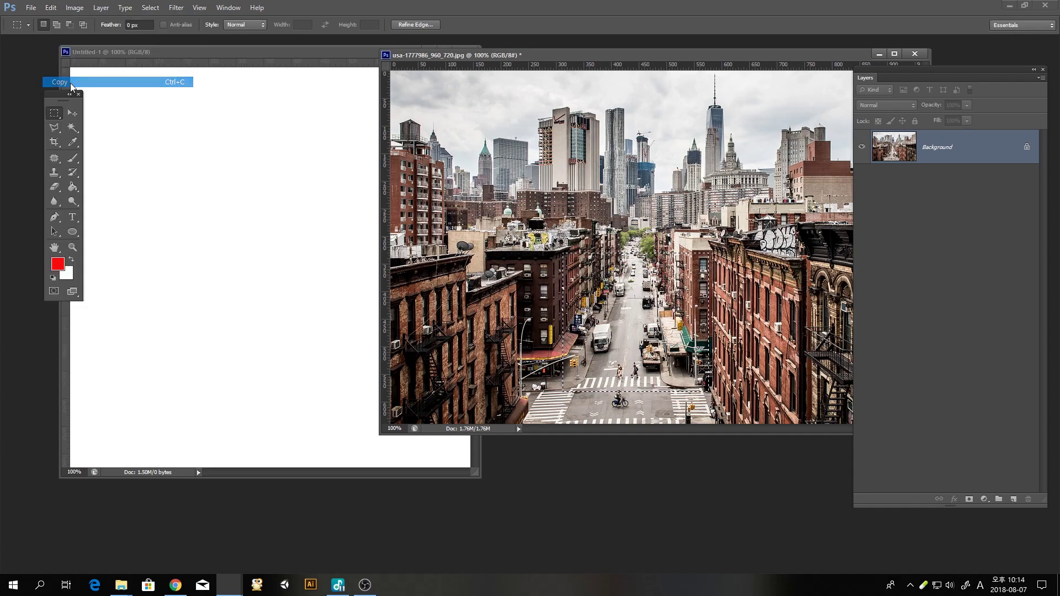
pyautogui.click(163, 105)
pyautogui.click(51, 8)
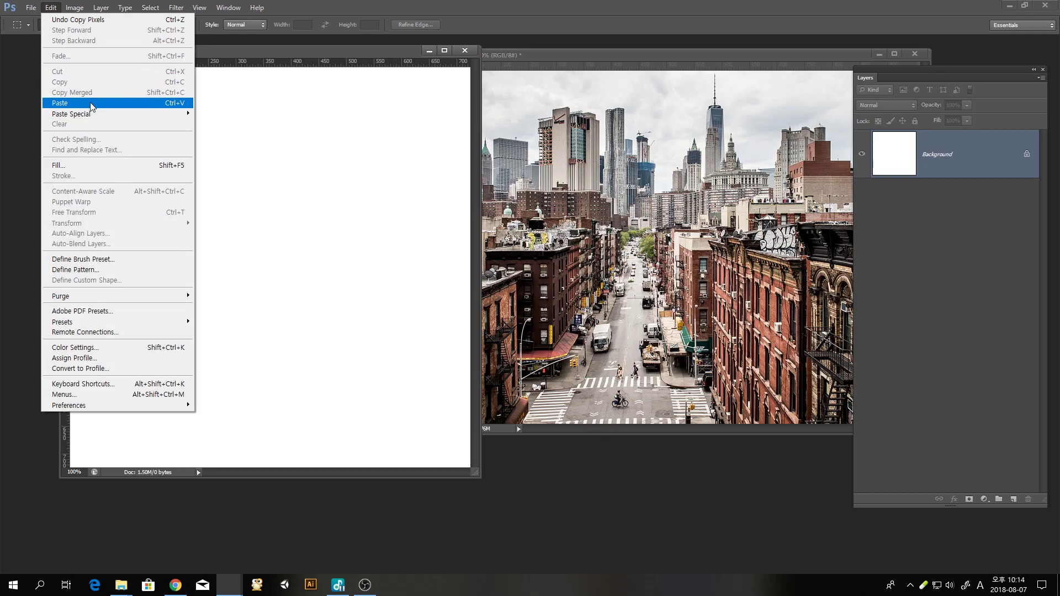
pyautogui.click(71, 102)
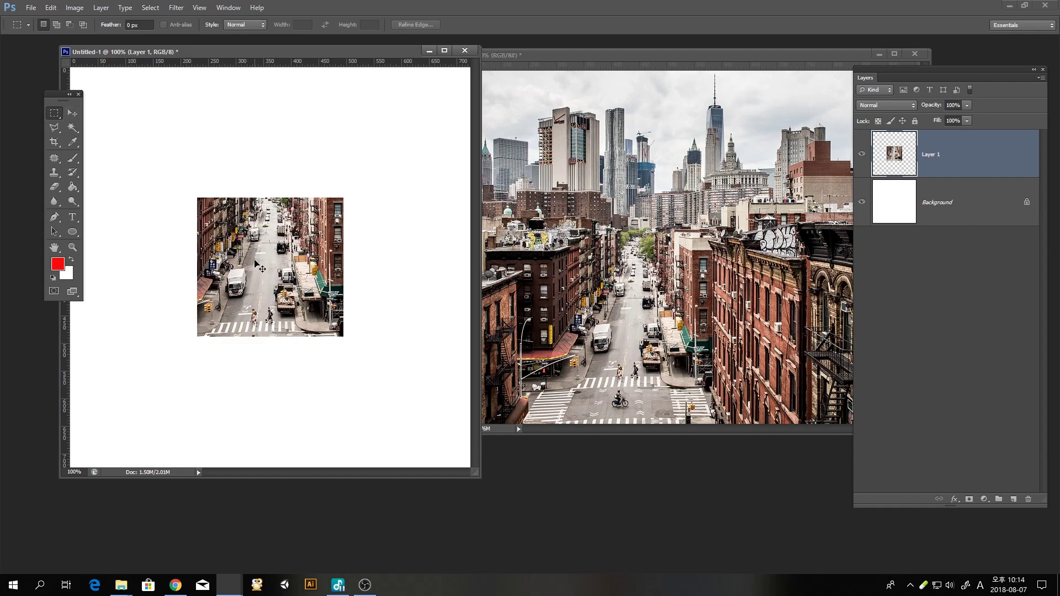
pyautogui.moveTo(259, 270); pyautogui.dragTo(150, 162)
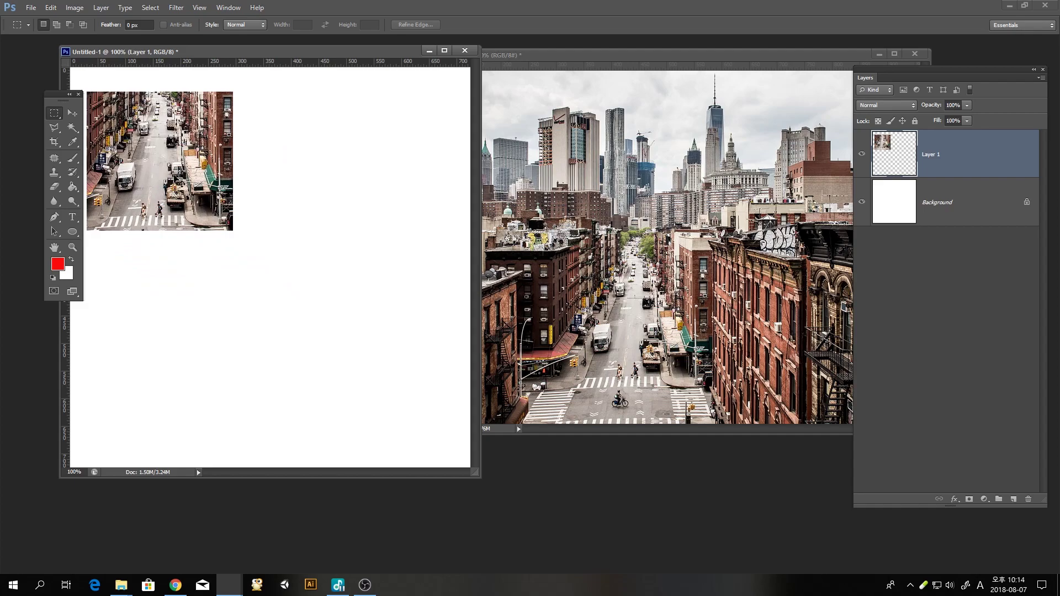
pyautogui.moveTo(161, 174)
pyautogui.mouseDown()
pyautogui.moveTo(277, 242)
pyautogui.moveTo(346, 220)
pyautogui.moveTo(171, 191)
pyautogui.moveTo(163, 171)
pyautogui.moveTo(175, 173)
pyautogui.mouseUp()
# Step: Return to the city photo and deselect its rectangular selection
pyautogui.moveTo(551, 58); pyautogui.dragTo(518, 60)
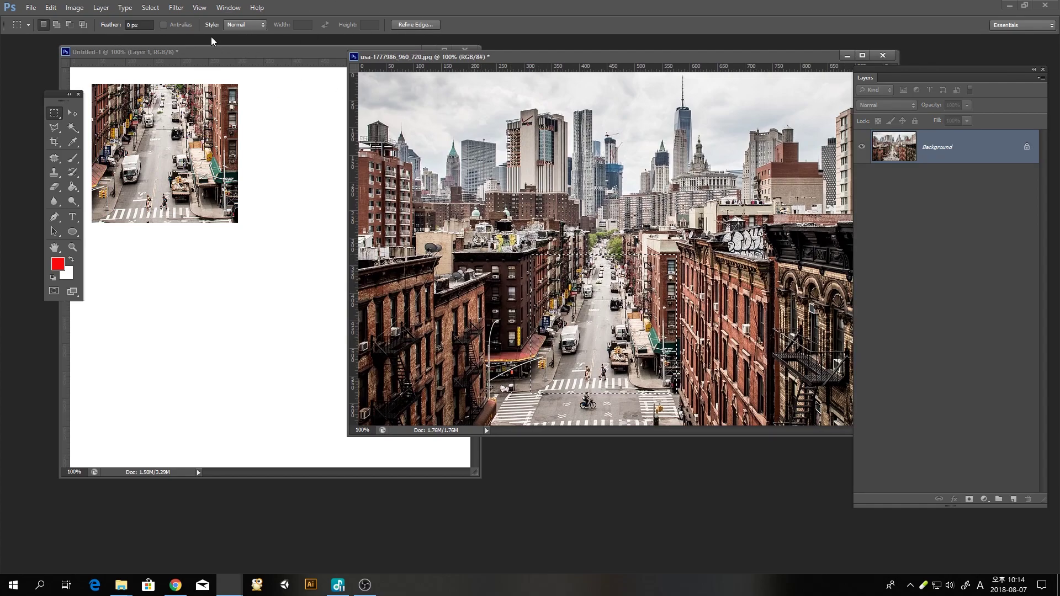
pyautogui.click(157, 8)
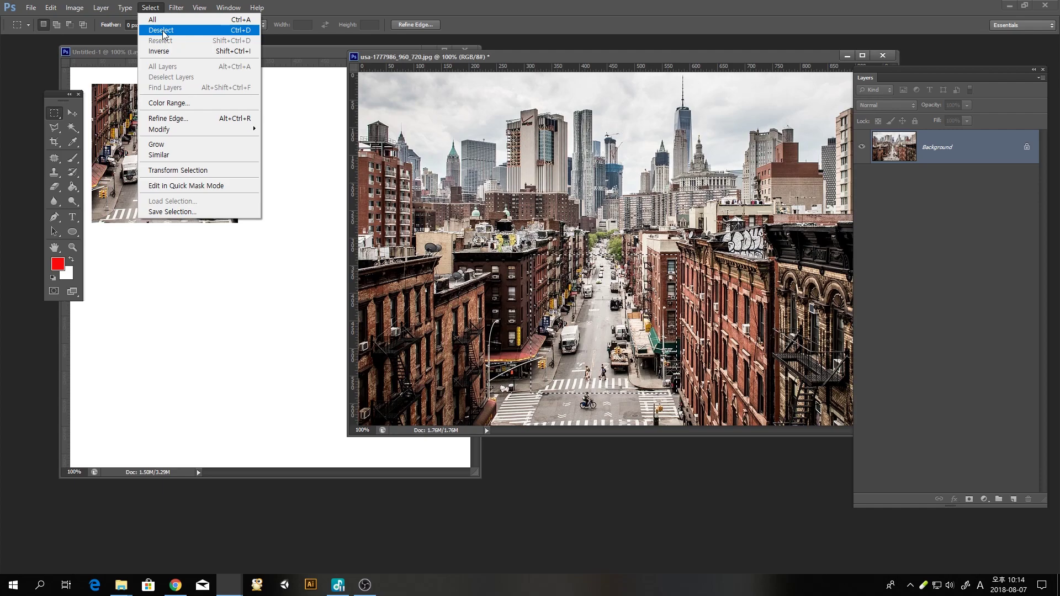
pyautogui.click(162, 31)
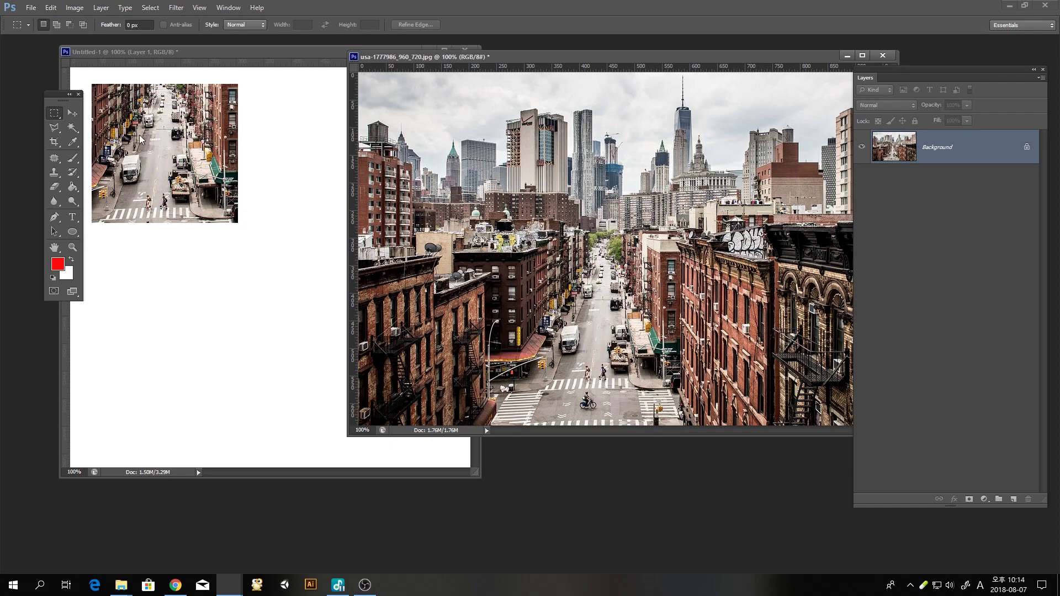
# Step: Draw a circular selection about 250 pixels across over the photo's upper-left skyline with the Elliptical Marquee Tool
pyautogui.rightClick(55, 113)
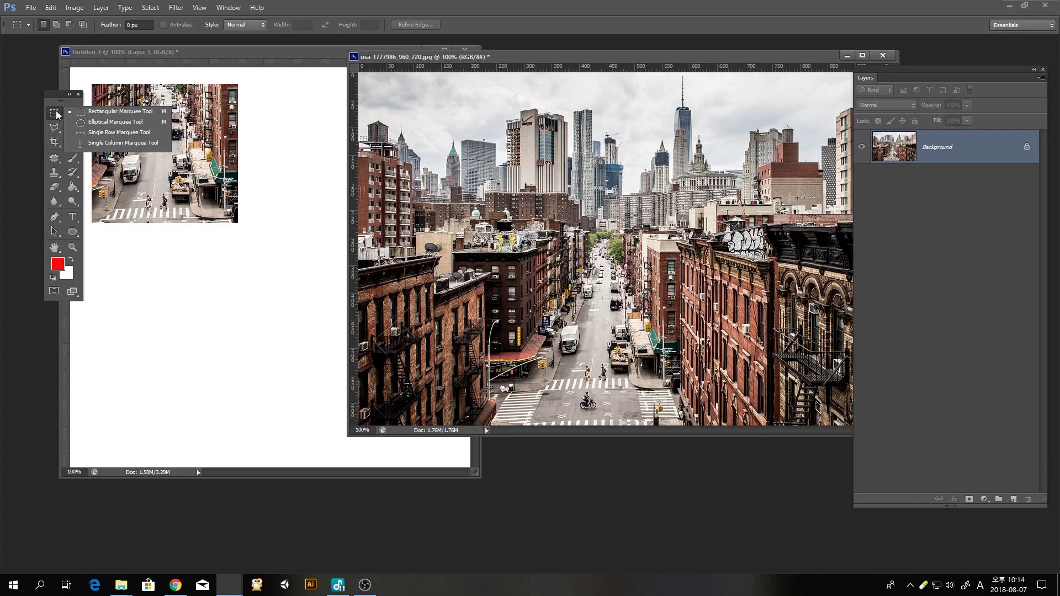
pyautogui.click(97, 123)
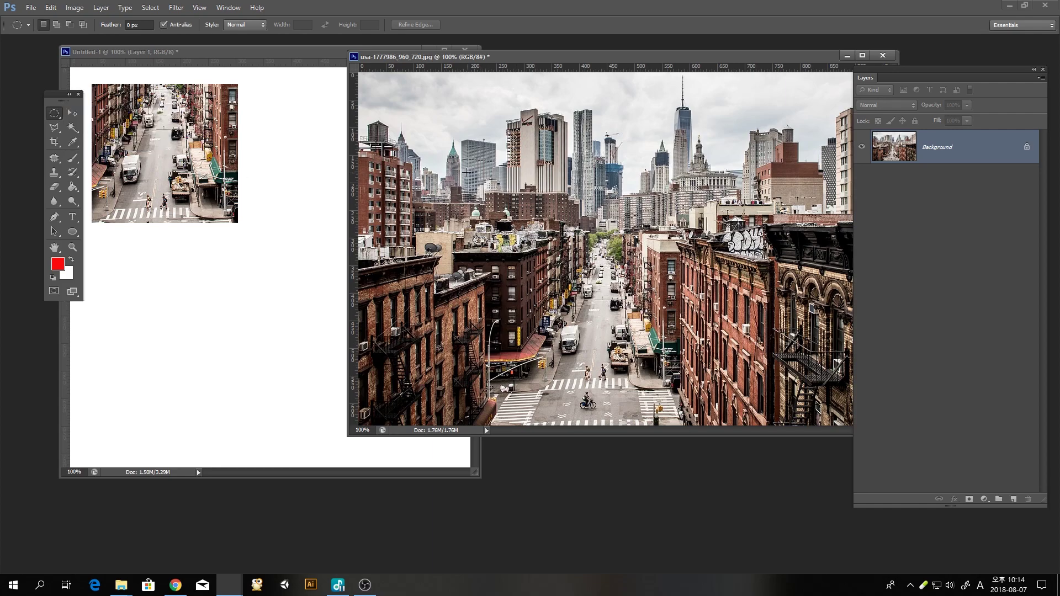
pyautogui.moveTo(436, 108); pyautogui.dragTo(574, 244)
# Step: Copy the circular skyline selection, paste it into Untitled-1 and move it to the right of the rectangular street piece
pyautogui.click(50, 8)
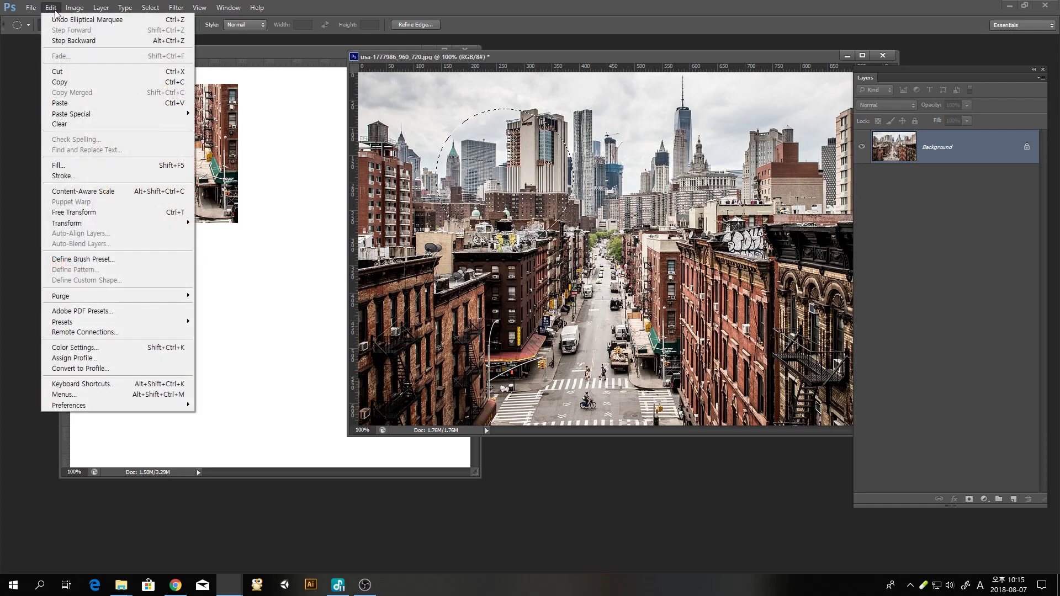
pyautogui.click(66, 81)
pyautogui.click(254, 162)
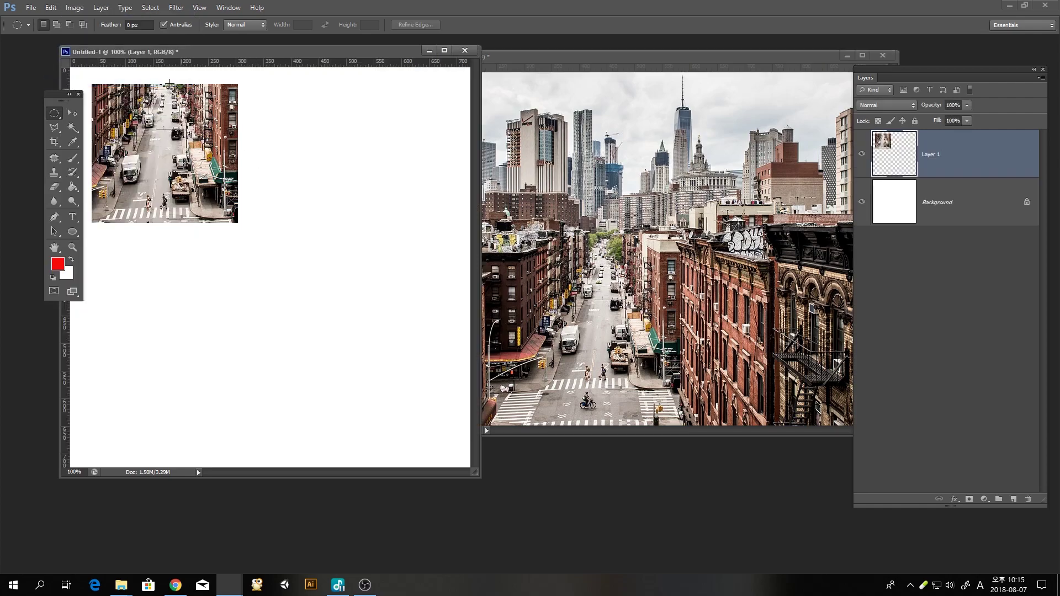
pyautogui.click(50, 7)
pyautogui.click(86, 105)
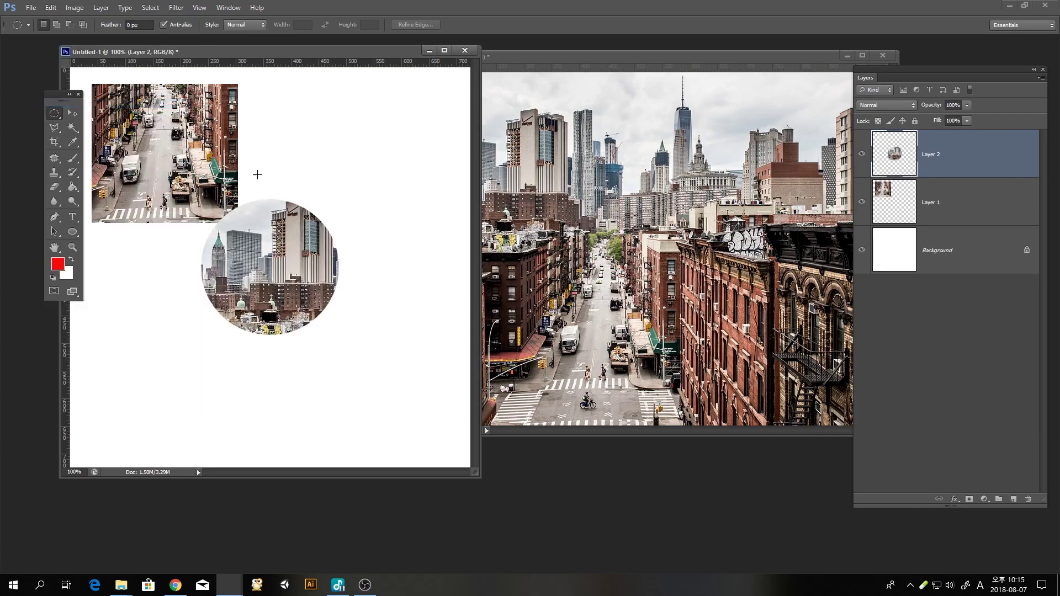
pyautogui.moveTo(275, 259); pyautogui.dragTo(358, 154)
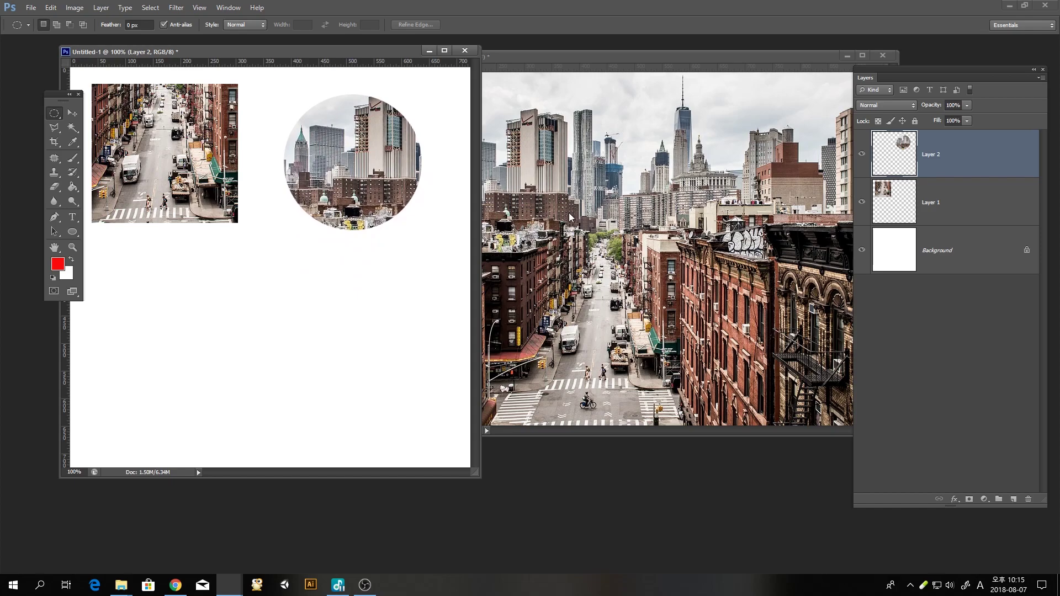
# Step: Return to the city photo and deselect its circular selection
pyautogui.click(571, 217)
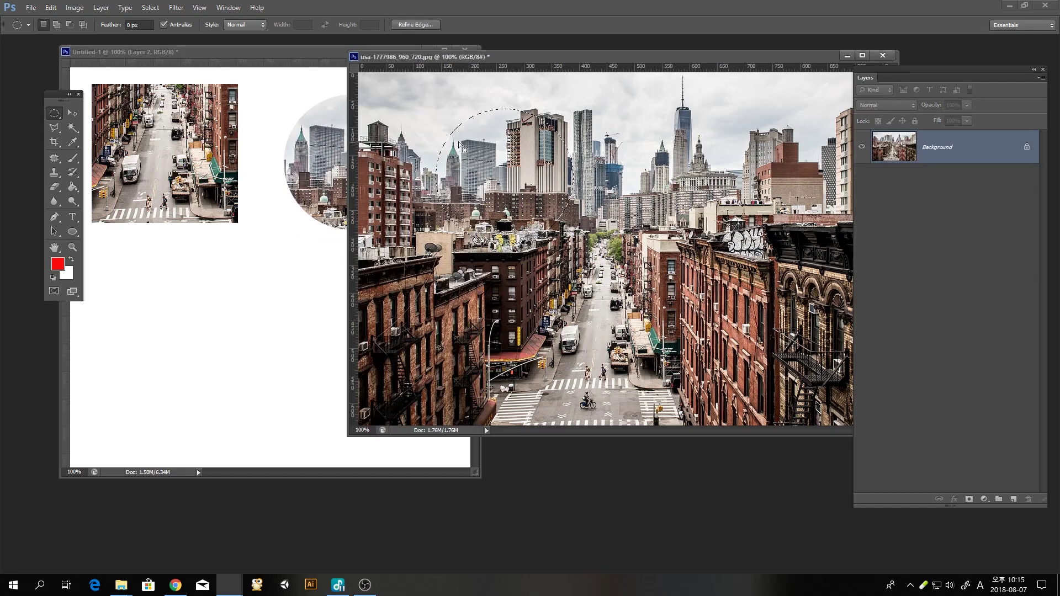
pyautogui.click(153, 9)
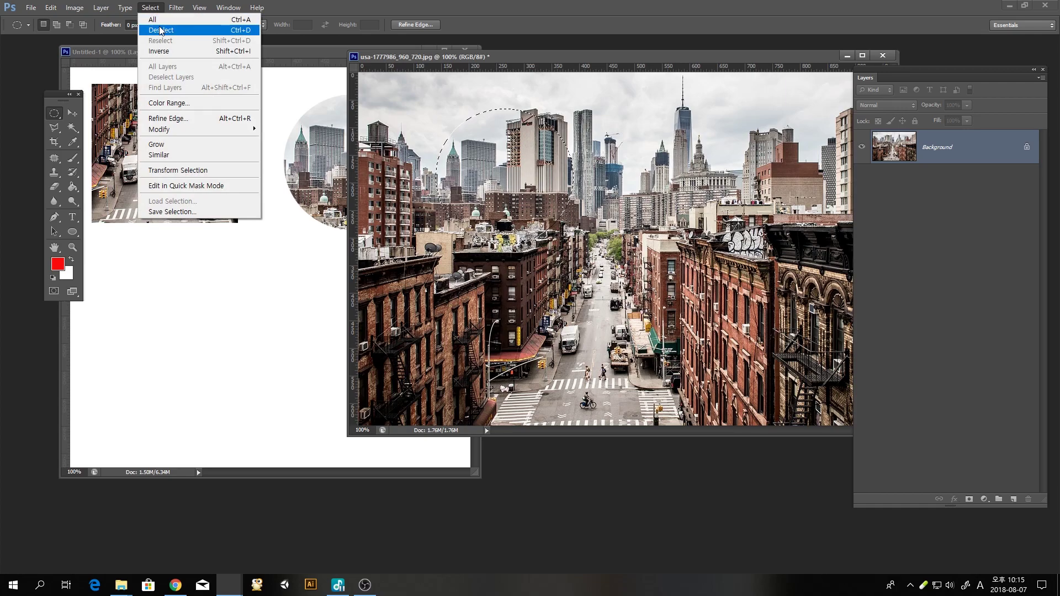
pyautogui.click(161, 30)
# Step: Shift the Untitled-1 window aside and move the circular skyline piece closer to the rectangular street piece
pyautogui.moveTo(274, 52); pyautogui.dragTo(373, 55)
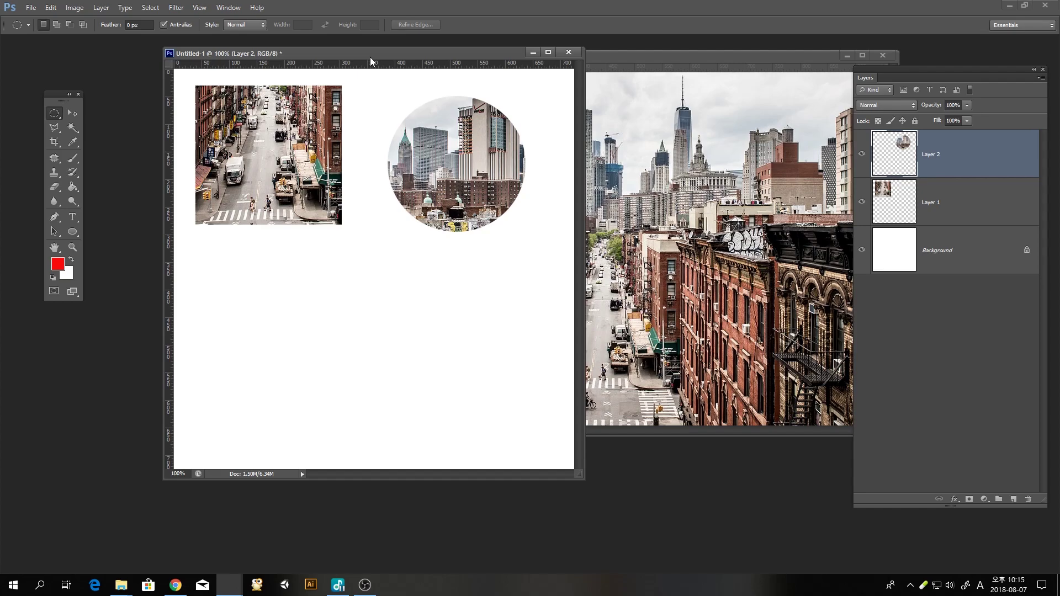
pyautogui.click(72, 113)
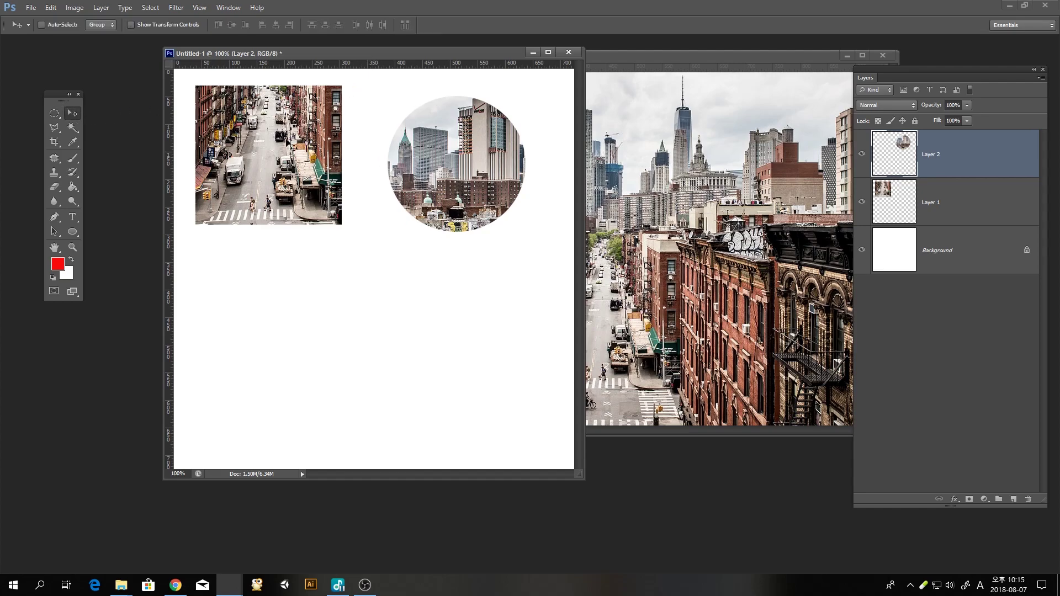
pyautogui.moveTo(372, 174); pyautogui.dragTo(347, 165)
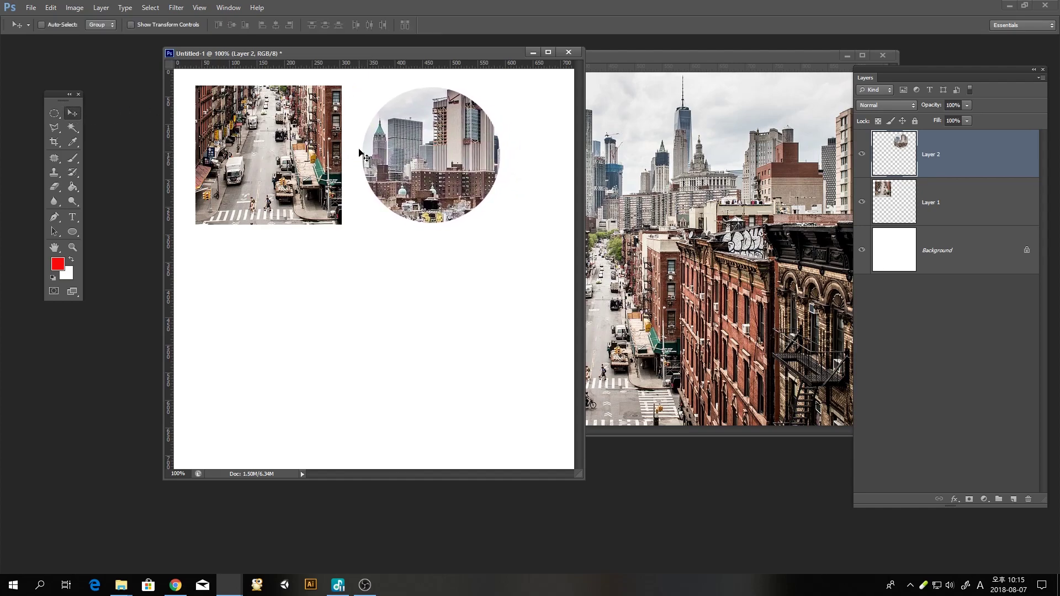
# Step: In the city photo, draw a tall rectangular selection about 125 by 445 pixels from the tallest skyscraper down over the brick buildings
pyautogui.moveTo(55, 115); pyautogui.dragTo(102, 115)
pyautogui.click(623, 198)
pyautogui.moveTo(669, 102); pyautogui.dragTo(738, 349)
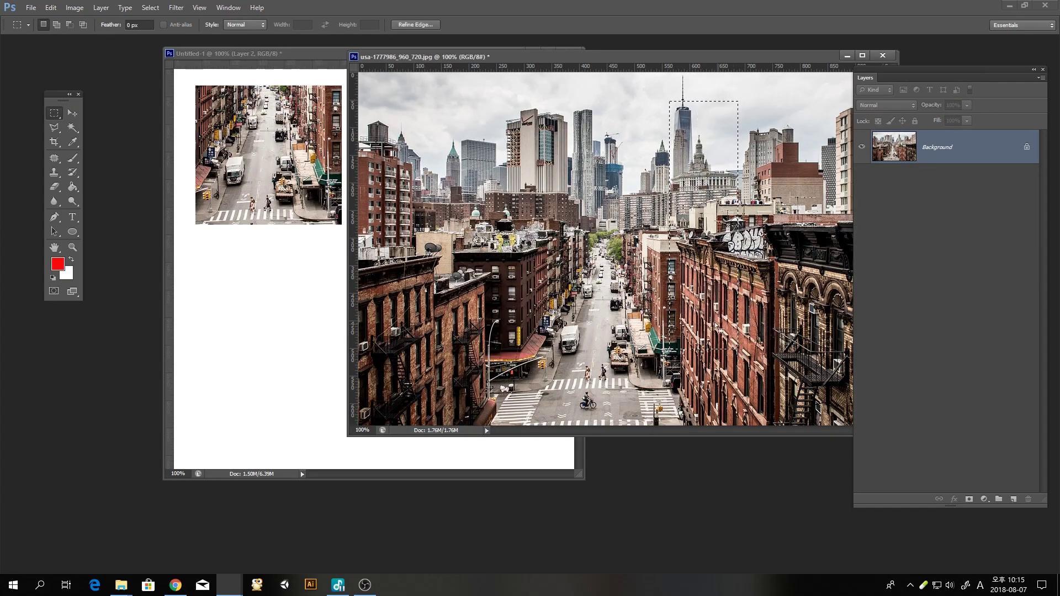
# Step: Copy the tall tower selection, paste it into Untitled-1 and move it to the canvas's lower-right area
pyautogui.click(51, 8)
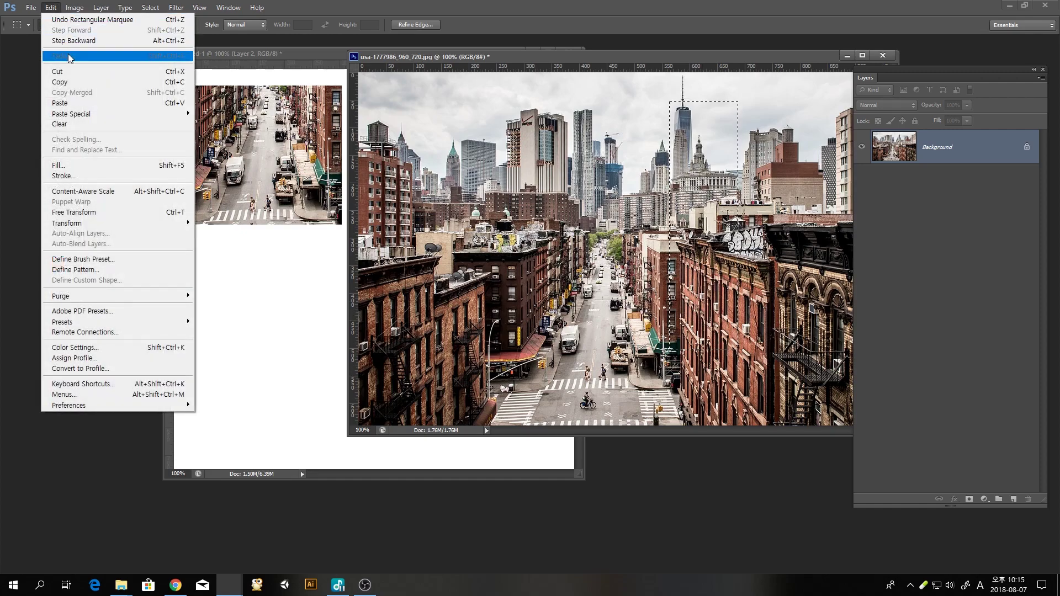
pyautogui.click(69, 82)
pyautogui.click(234, 282)
pyautogui.click(51, 8)
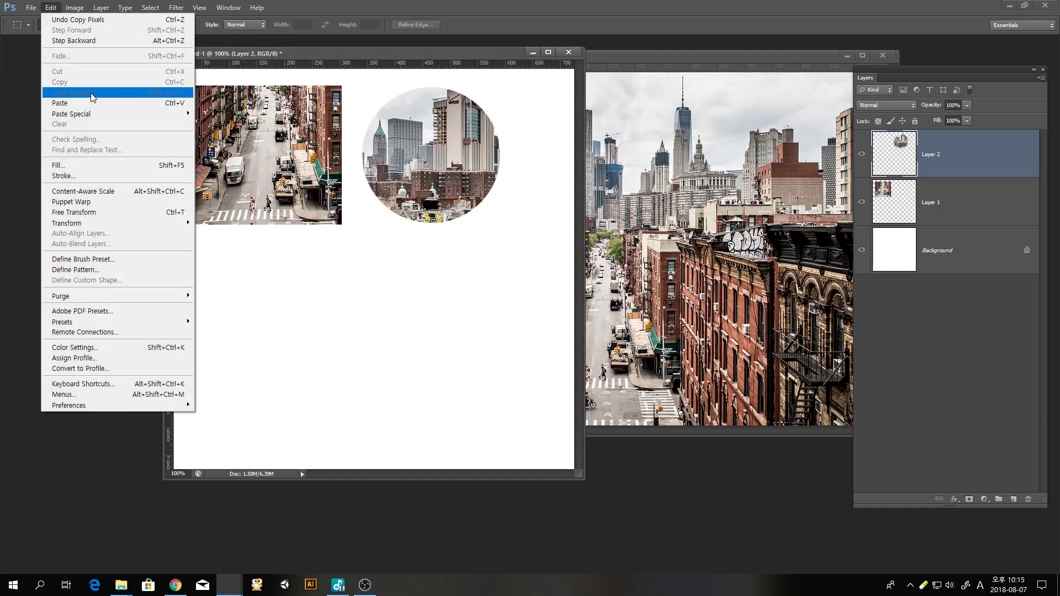
pyautogui.click(88, 103)
pyautogui.click(72, 113)
pyautogui.moveTo(378, 235); pyautogui.dragTo(530, 293)
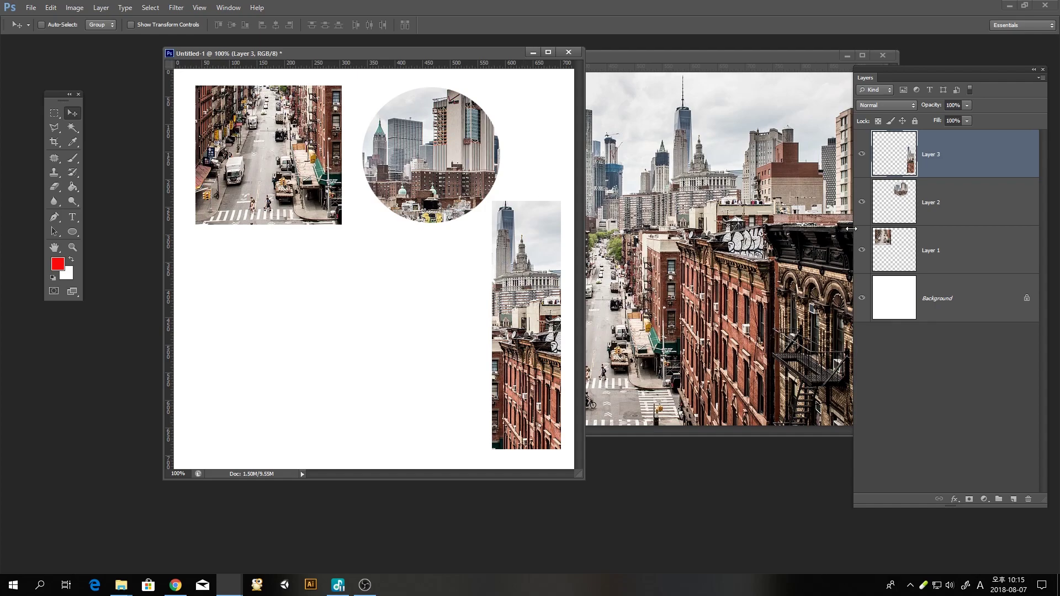
# Step: Delete Layer 1, Layer 2 and Layer 3 together from Untitled-1, keeping only the Background
pyautogui.keyDown('ctrl'); pyautogui.click(958, 245); pyautogui.keyUp('ctrl')
pyautogui.keyDown('ctrl'); pyautogui.click(945, 212); pyautogui.keyUp('ctrl')
pyautogui.moveTo(931, 202); pyautogui.dragTo(1028, 500)
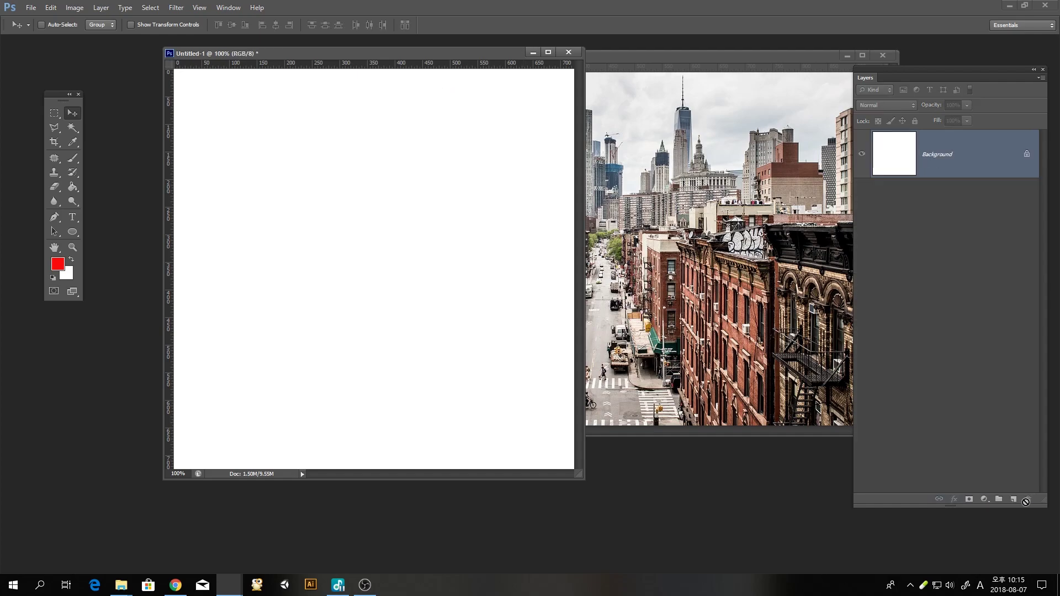
# Step: Draw several rectangular marquee selections one after another on the blank canvas in New selection mode, each replacing the previous one
pyautogui.click(55, 113)
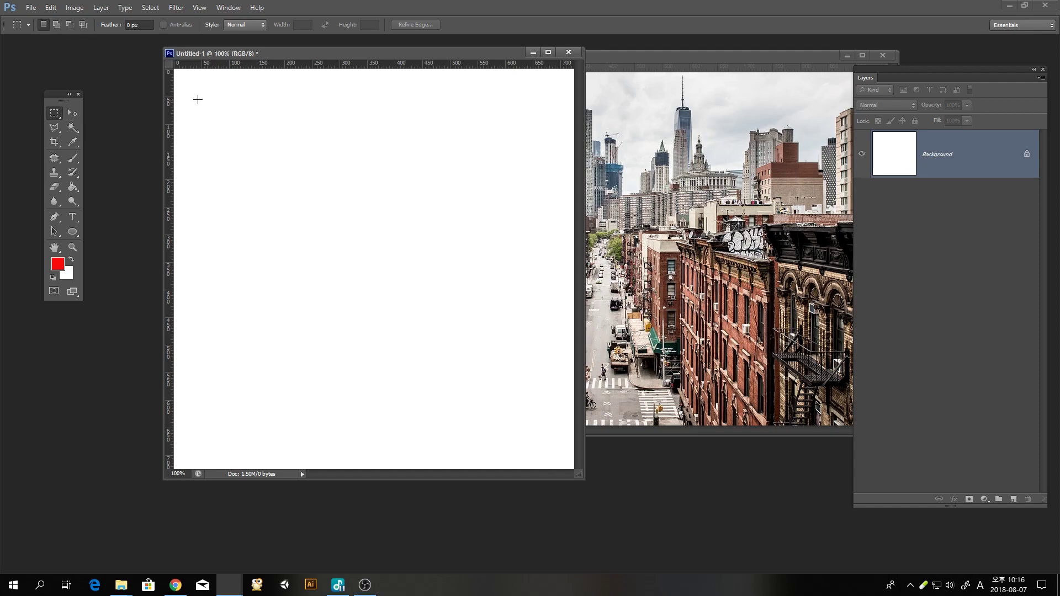
pyautogui.moveTo(202, 96); pyautogui.dragTo(335, 212)
pyautogui.moveTo(353, 119); pyautogui.dragTo(502, 204)
pyautogui.moveTo(238, 96); pyautogui.dragTo(380, 169)
pyautogui.moveTo(397, 95); pyautogui.dragTo(488, 195)
# Step: Set the marquee to Add to selection, extend the selection with overlapping rectangles on the blank canvas and deselect everything
pyautogui.click(56, 25)
pyautogui.moveTo(390, 207); pyautogui.dragTo(422, 226)
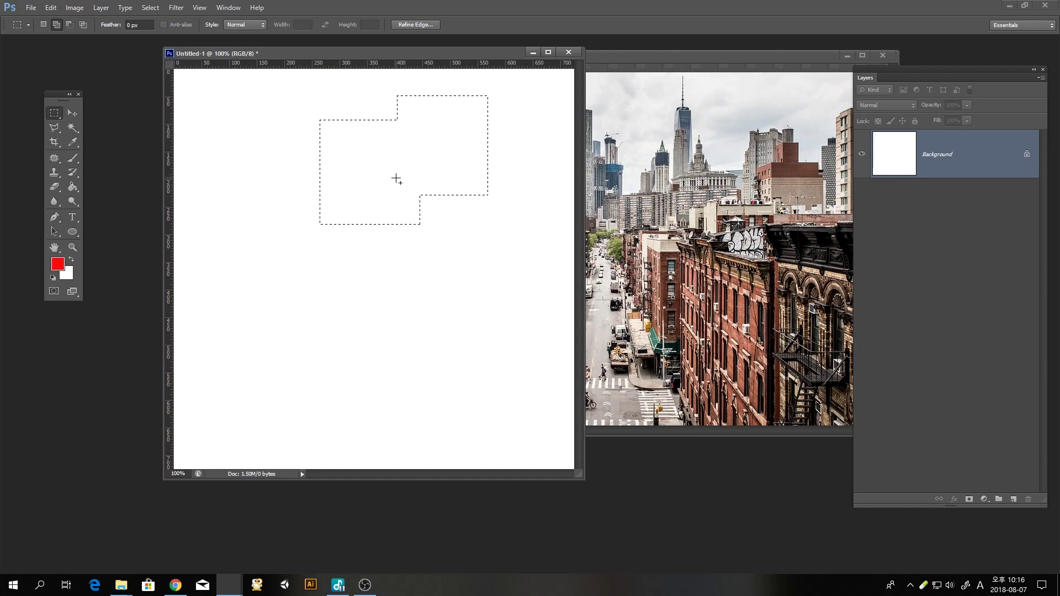
pyautogui.moveTo(247, 111); pyautogui.dragTo(354, 257)
pyautogui.moveTo(471, 281); pyautogui.dragTo(394, 205)
pyautogui.hotkey('ctrl', 'd')
# Step: Build a multi-part selection from several rectangles over the city photo's left skyline towers, using Add to selection
pyautogui.click(620, 62)
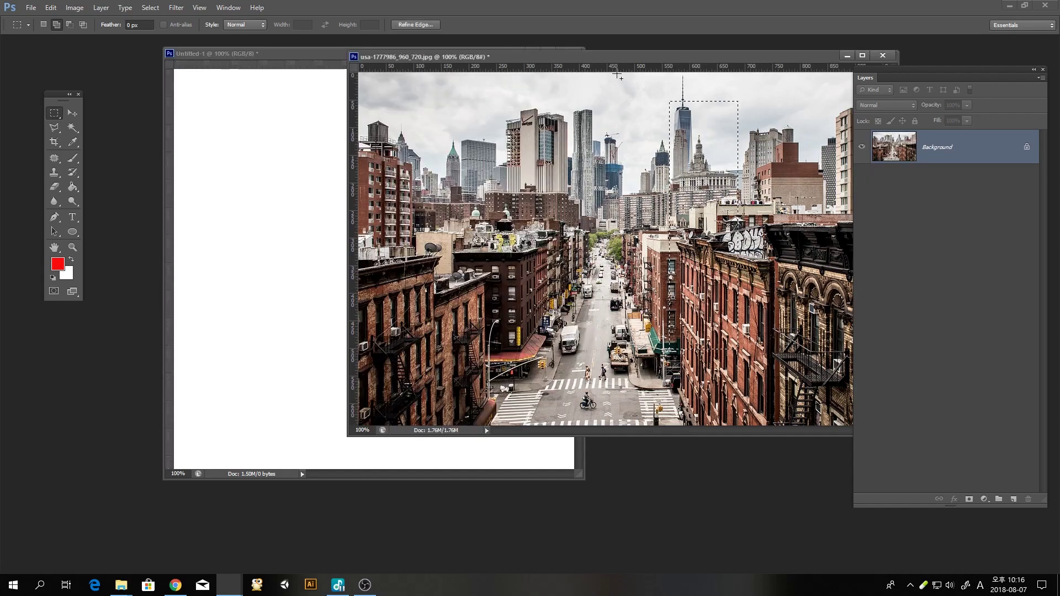
pyautogui.moveTo(444, 132); pyautogui.dragTo(503, 192)
pyautogui.moveTo(551, 224); pyautogui.dragTo(479, 172)
pyautogui.moveTo(521, 105); pyautogui.dragTo(569, 215)
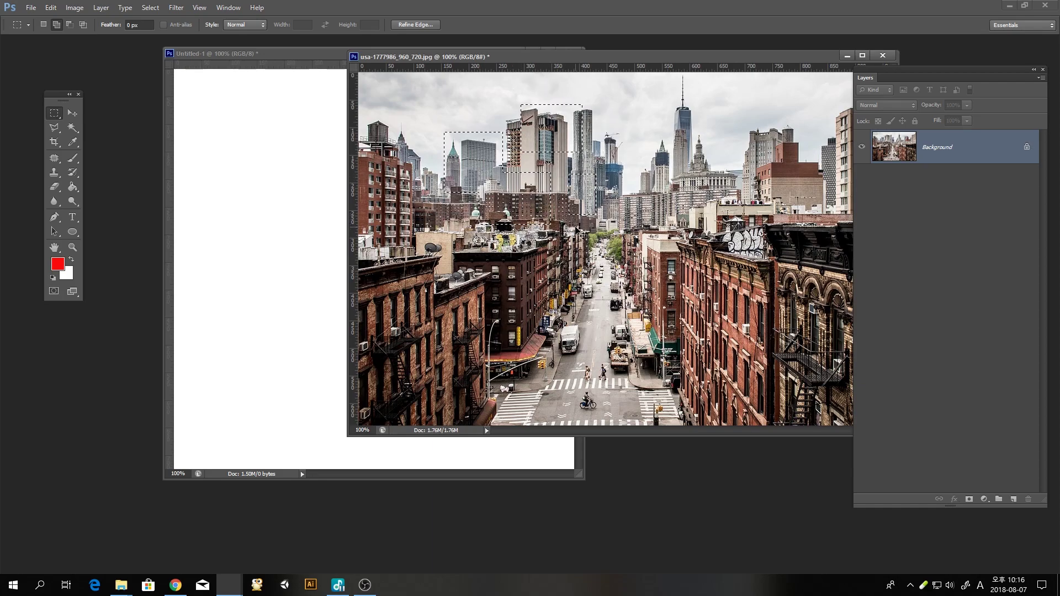
# Step: Copy the multi-part skyline selection, paste it into Untitled-1 and move it to the canvas's upper-left area
pyautogui.click(50, 8)
pyautogui.click(75, 83)
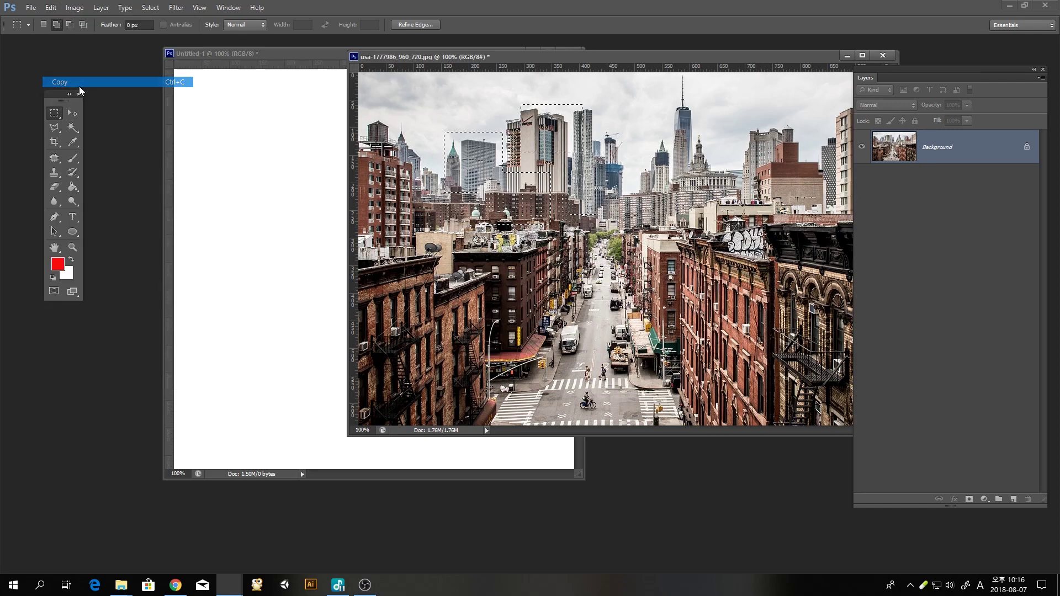
pyautogui.click(239, 133)
pyautogui.hotkey('ctrl', 'v')
pyautogui.moveTo(386, 256); pyautogui.dragTo(294, 144)
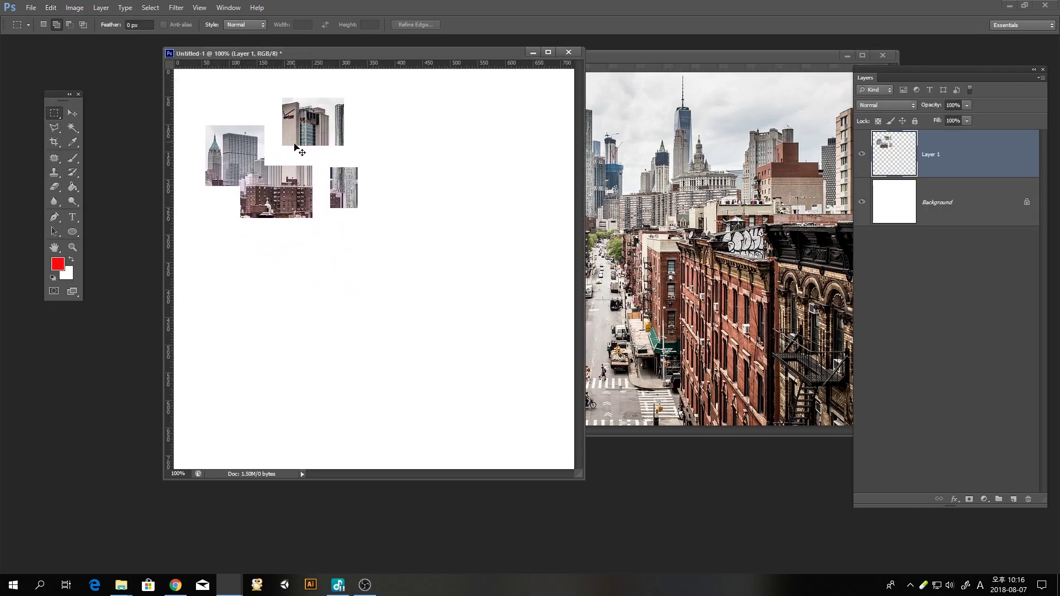
# Step: Return to the city photo and deselect its multi-part selection
pyautogui.click(687, 270)
pyautogui.click(150, 7)
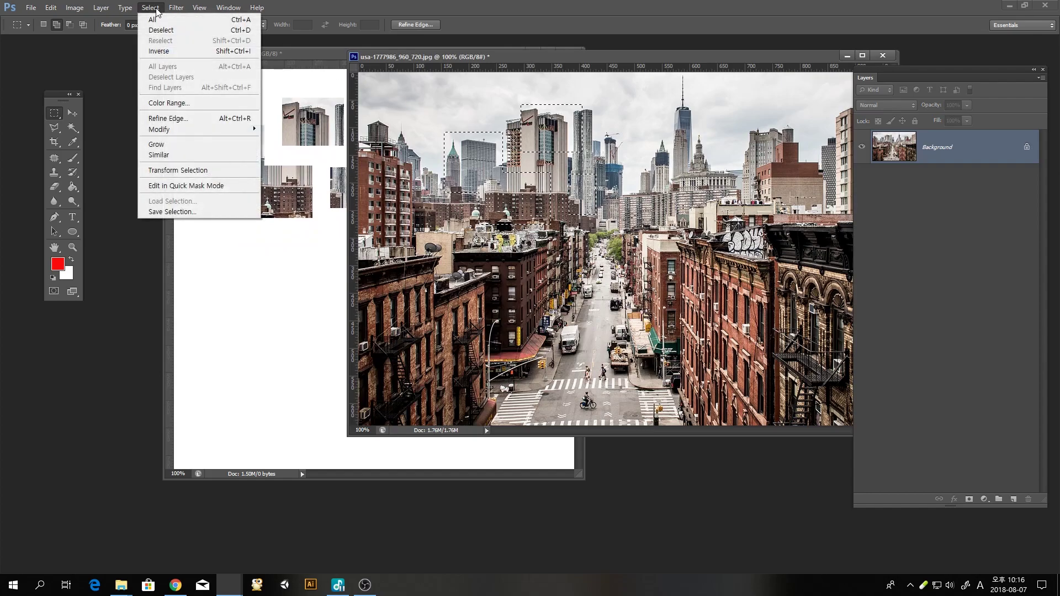
pyautogui.click(180, 34)
# Step: In Untitled-1, set the marquee to Subtract from selection, draw a square selection, cut rectangles out of it and deselect
pyautogui.click(293, 126)
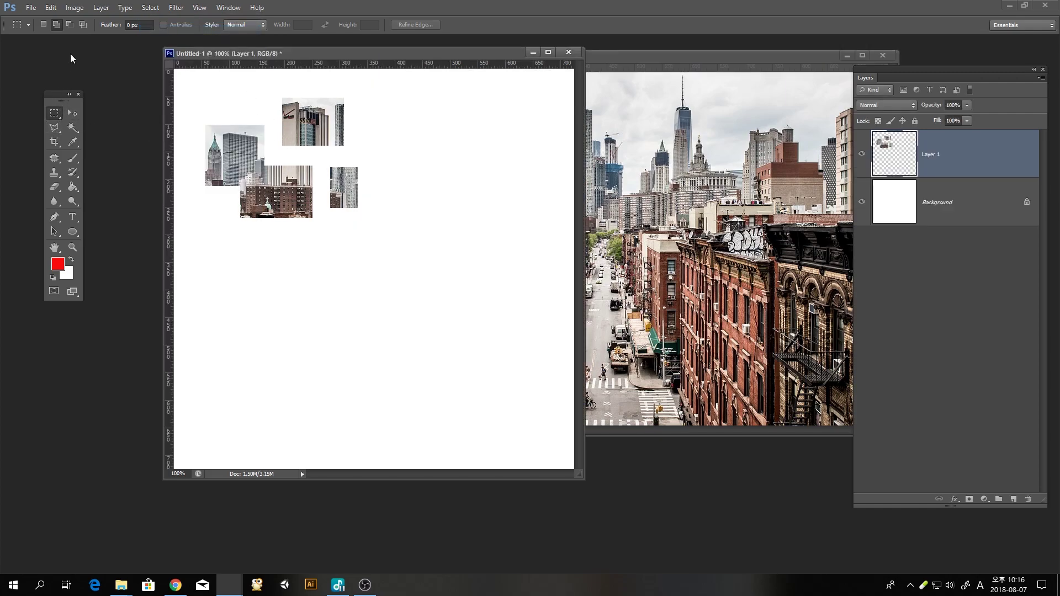
pyautogui.click(70, 25)
pyautogui.moveTo(324, 240); pyautogui.dragTo(455, 372)
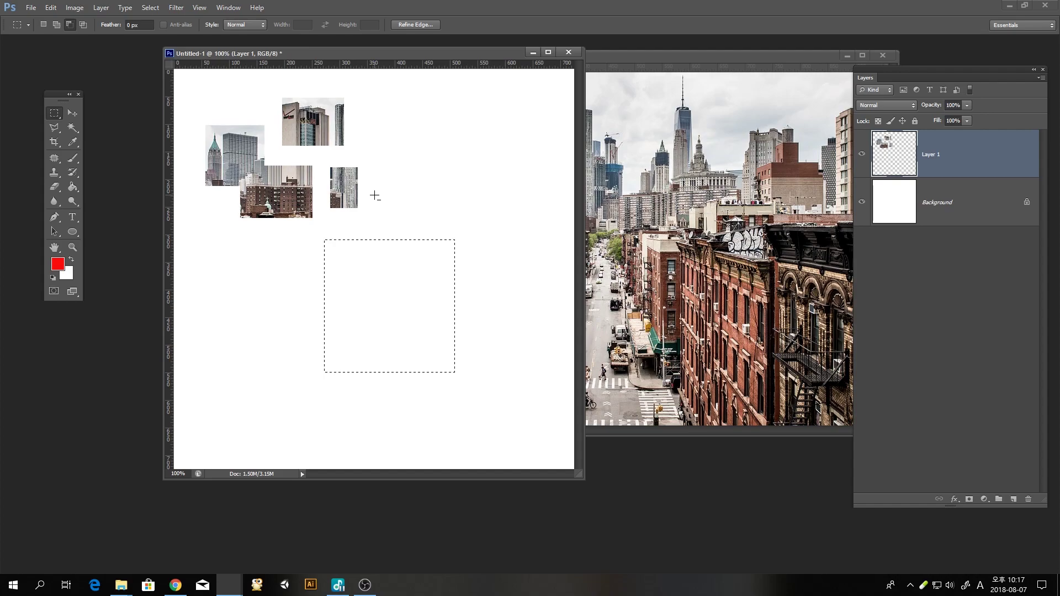
pyautogui.moveTo(376, 195); pyautogui.dragTo(435, 348)
pyautogui.moveTo(489, 401); pyautogui.dragTo(375, 363)
pyautogui.moveTo(318, 324); pyautogui.dragTo(358, 358)
pyautogui.hotkey('ctrl', 'd')
# Step: Draw another rectangular selection right of the pasted pieces, subtract two overlapping rectangles from it and deselect
pyautogui.moveTo(388, 113); pyautogui.dragTo(510, 280)
pyautogui.moveTo(549, 155); pyautogui.dragTo(458, 229)
pyautogui.moveTo(480, 327); pyautogui.dragTo(431, 252)
pyautogui.hotkey('ctrl', 'd')
# Step: Set the marquee to Intersect with selection, draw two overlapping rectangles to keep their common area and clear the selection
pyautogui.click(83, 24)
pyautogui.moveTo(385, 133); pyautogui.dragTo(475, 261)
pyautogui.moveTo(553, 339); pyautogui.dragTo(430, 188)
pyautogui.click(447, 279)
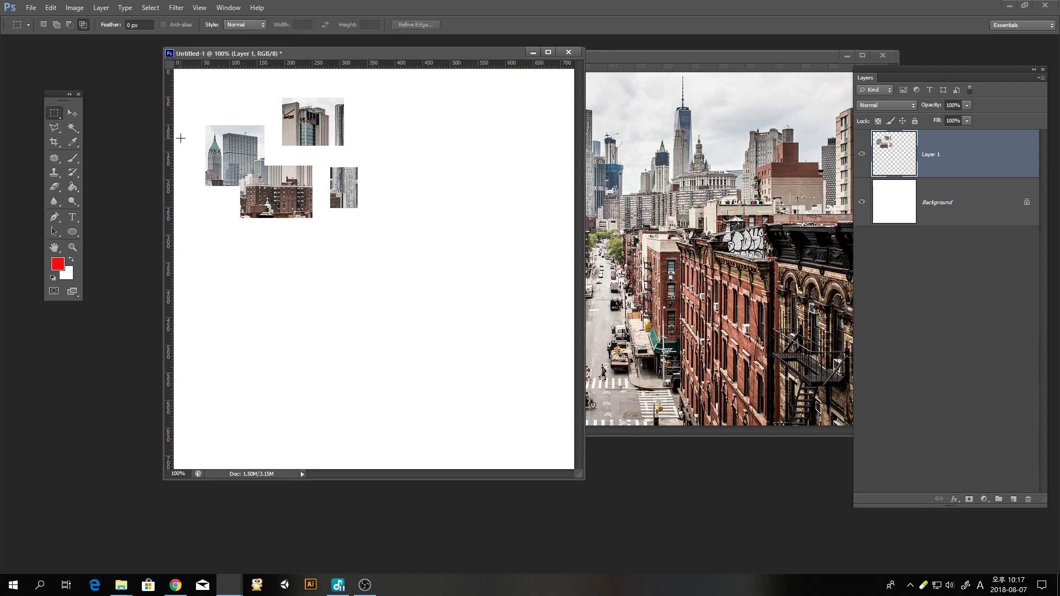
# Step: In the city photo, make a ring selection: an ellipse about 300 by 310 pixels with a circle about 100 pixels wide subtracted inside
pyautogui.moveTo(648, 67); pyautogui.dragTo(621, 59)
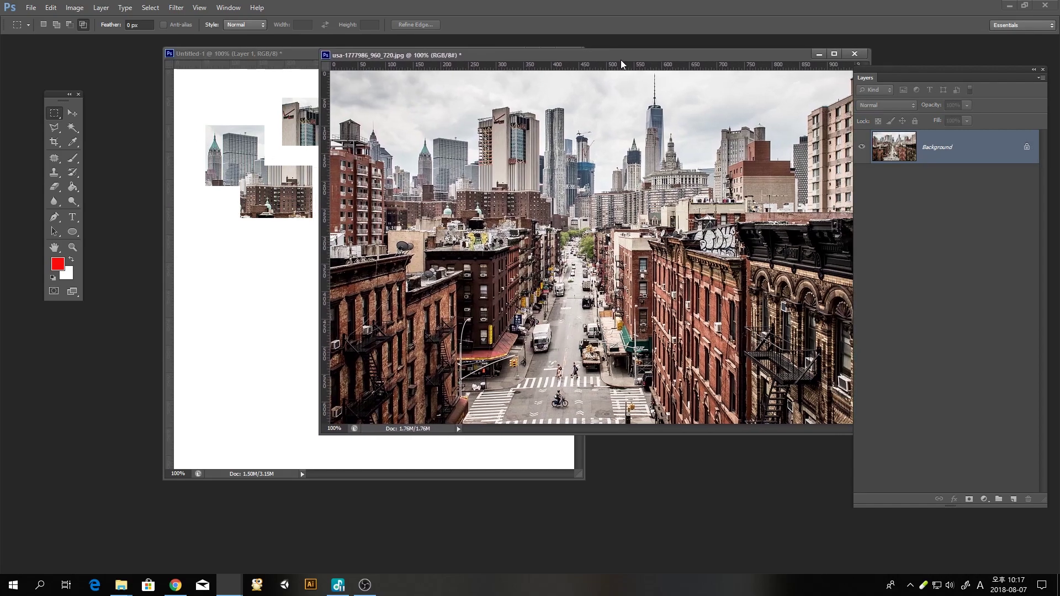
pyautogui.moveTo(55, 115); pyautogui.dragTo(92, 126)
pyautogui.moveTo(480, 160); pyautogui.dragTo(649, 332)
pyautogui.moveTo(542, 223); pyautogui.dragTo(599, 280)
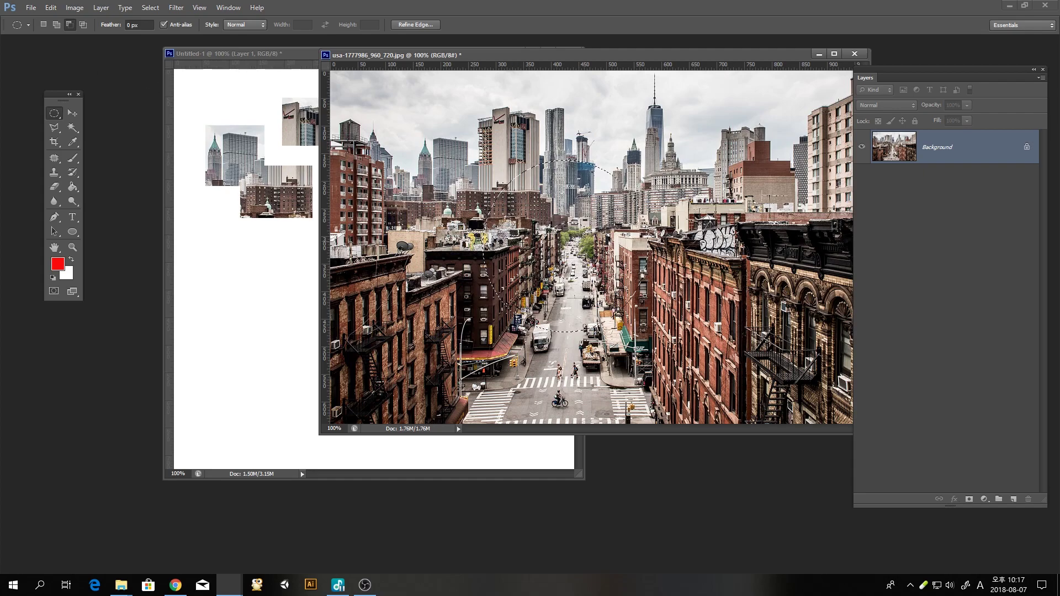
# Step: Copy the ring selection, paste it into Untitled-1 and move it to the canvas's lower-left area
pyautogui.click(53, 10)
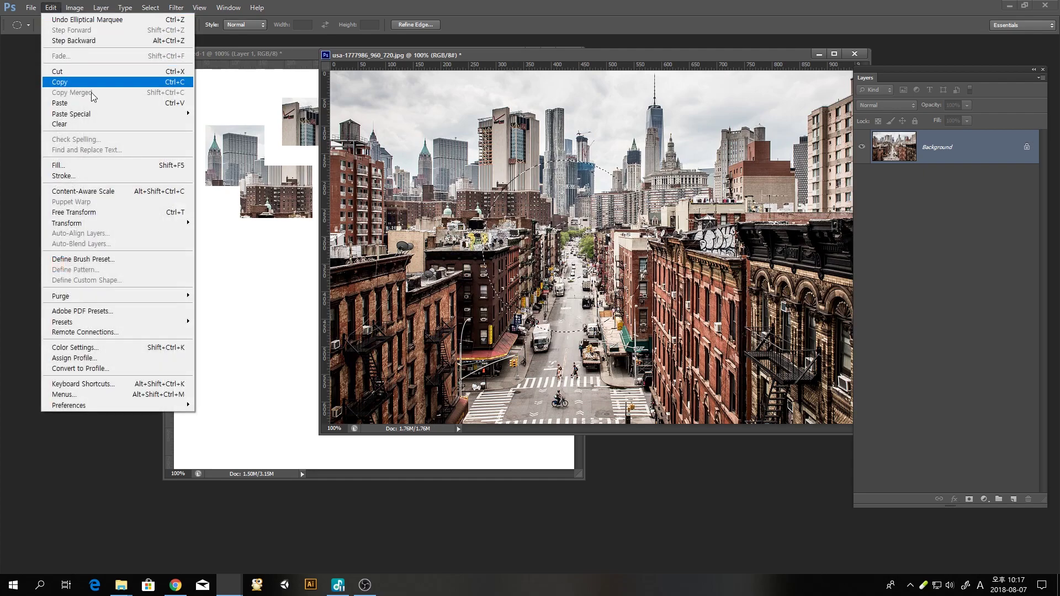
pyautogui.click(88, 82)
pyautogui.click(228, 200)
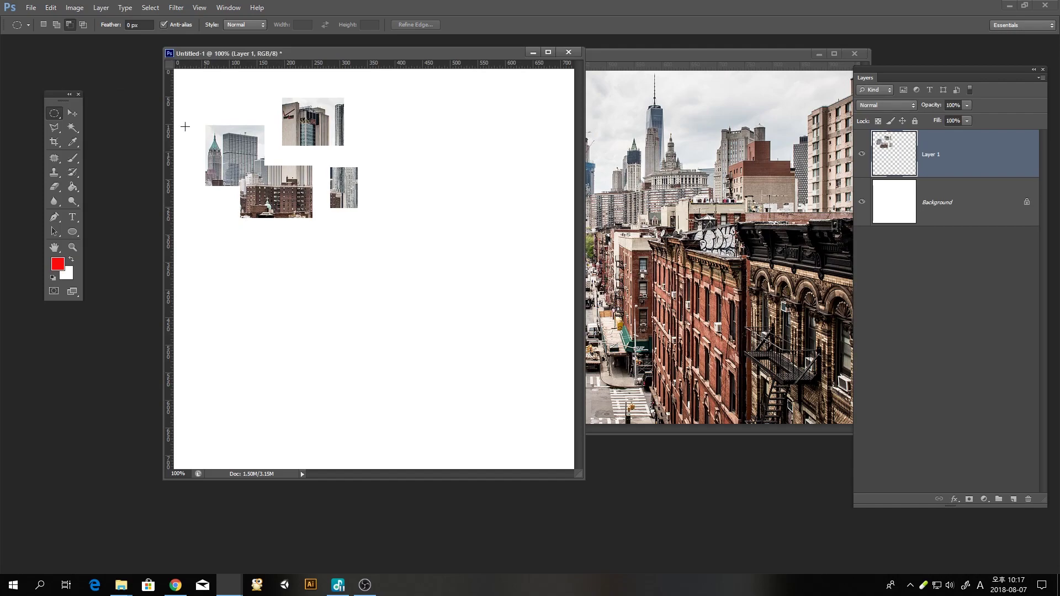
pyautogui.click(50, 7)
pyautogui.click(61, 103)
pyautogui.click(71, 112)
pyautogui.moveTo(394, 238); pyautogui.dragTo(286, 328)
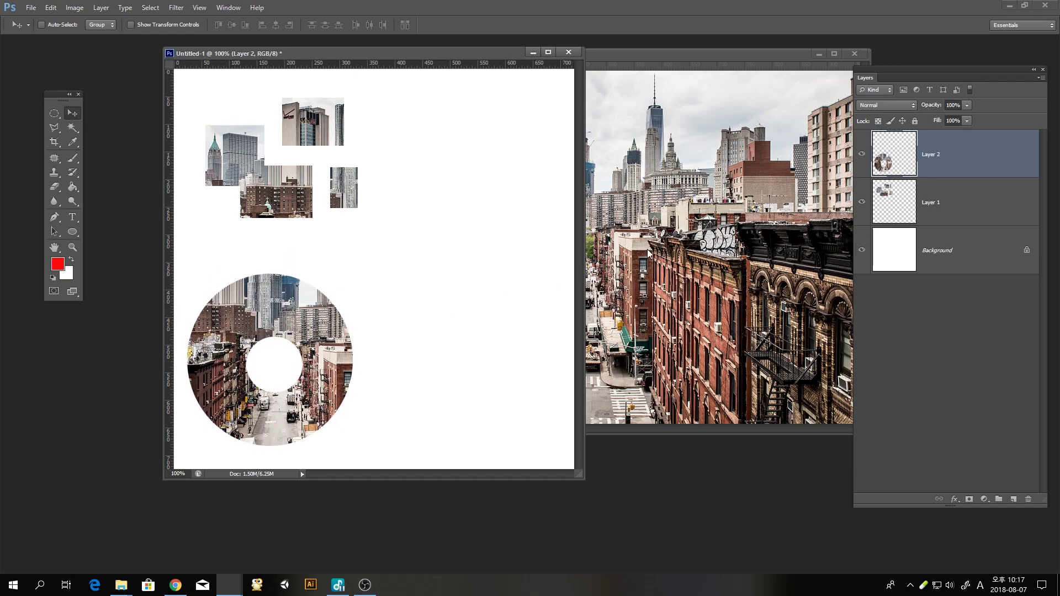
# Step: Deselect the ring in the city photo, return to Untitled-1 and enlarge its window beyond the canvas edges
pyautogui.click(542, 285)
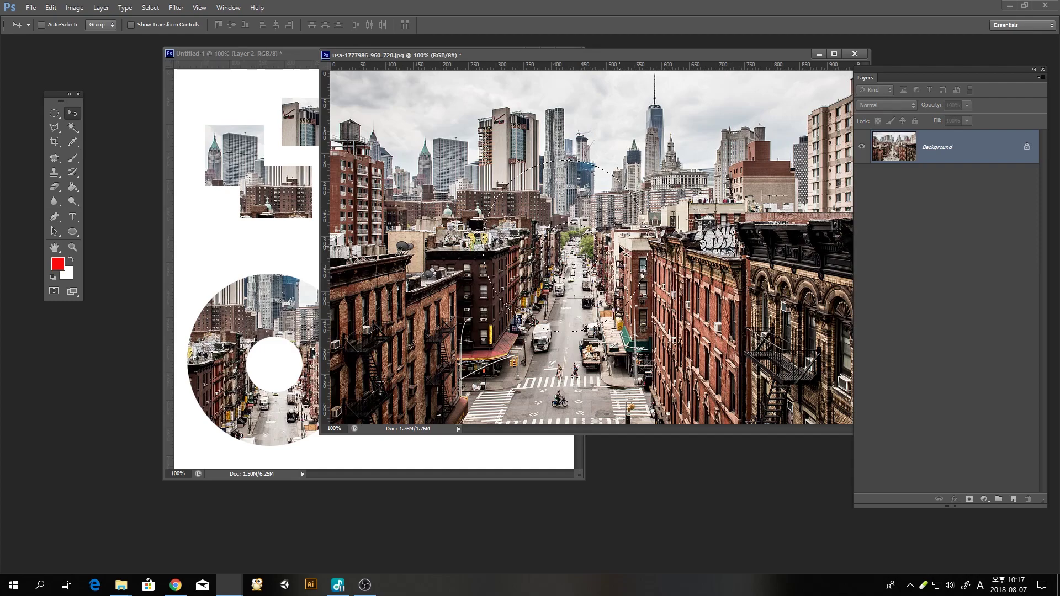
pyautogui.hotkey('ctrl', 'd')
pyautogui.click(283, 303)
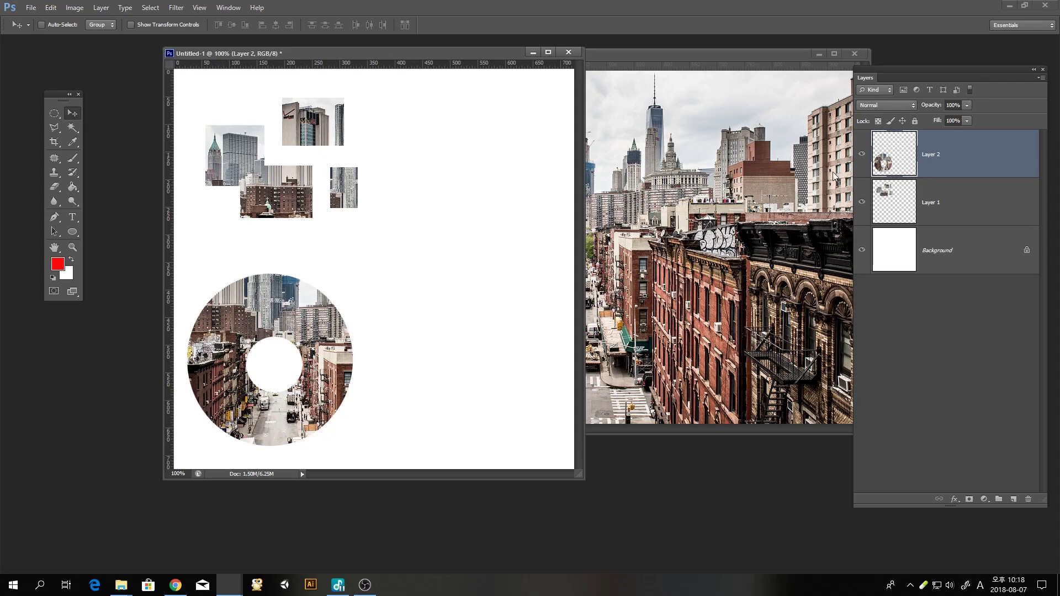
pyautogui.moveTo(873, 80); pyautogui.dragTo(841, 63)
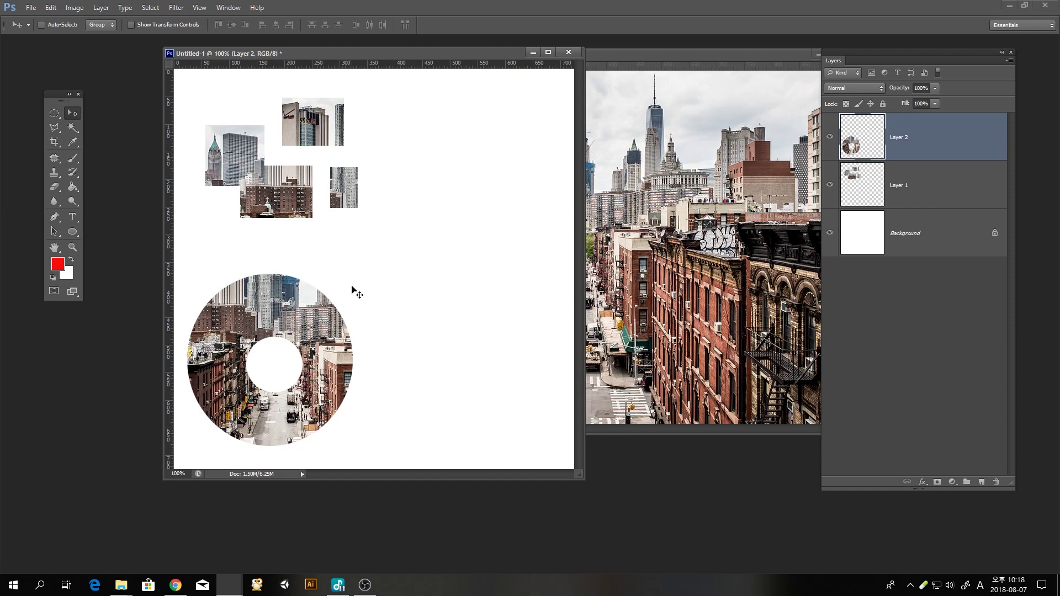
pyautogui.moveTo(583, 480); pyautogui.dragTo(602, 501)
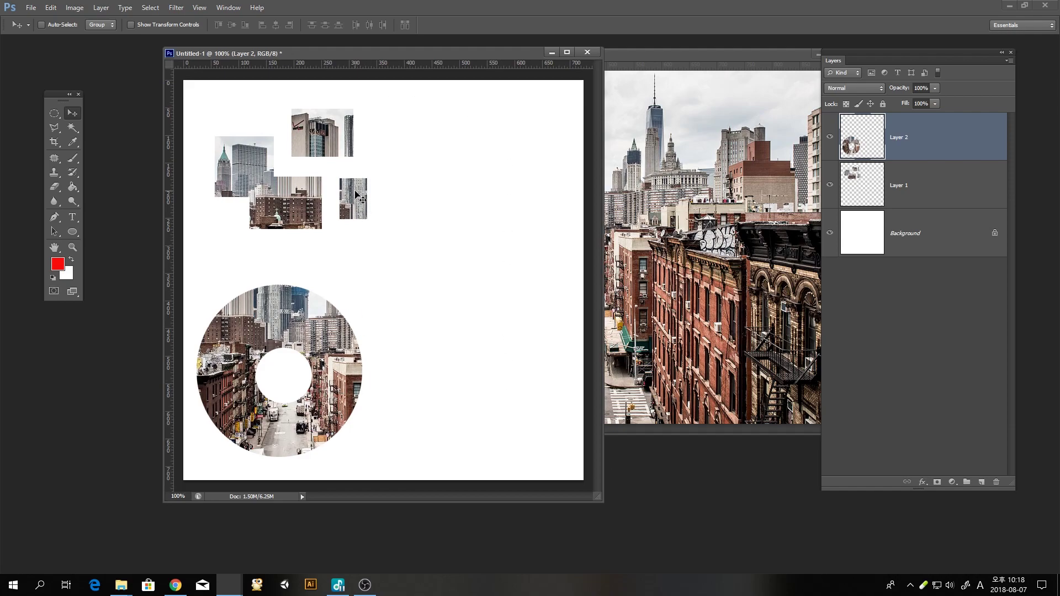
# Step: Hide Layer 1 and Layer 2 in Untitled-1
pyautogui.click(830, 188)
pyautogui.click(831, 138)
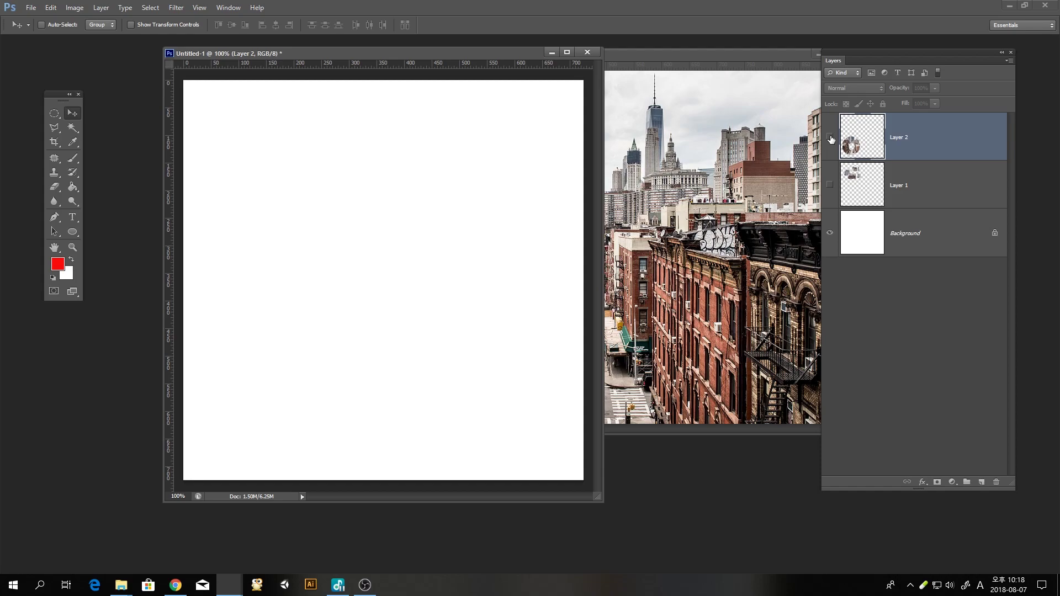
pyautogui.click(831, 138)
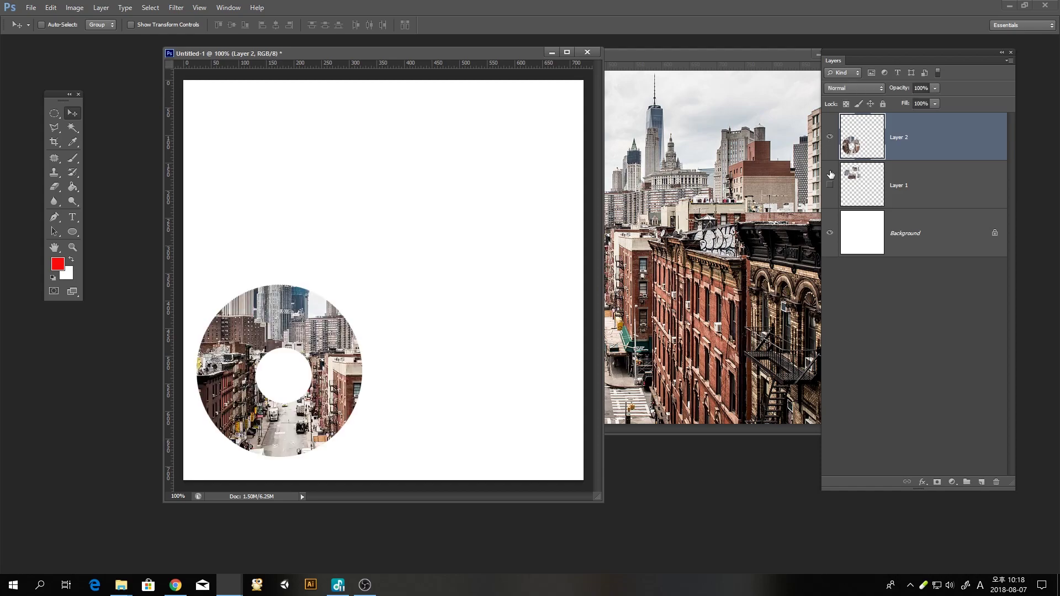
pyautogui.click(830, 139)
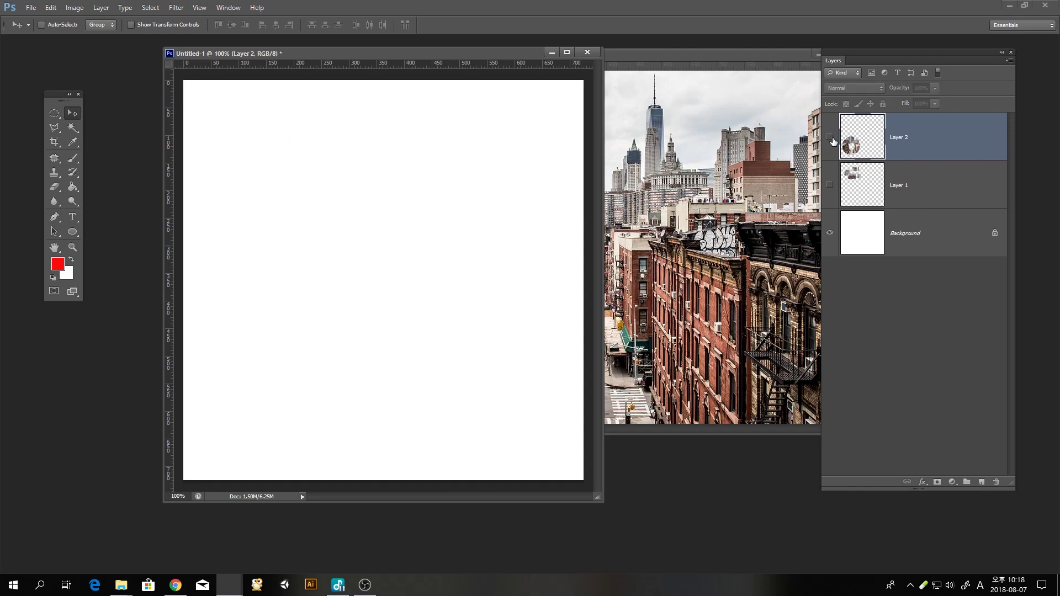
# Step: Close the city photo document and open the image strawberries-3221094_960_720
pyautogui.click(729, 54)
pyautogui.moveTo(729, 54); pyautogui.dragTo(630, 81)
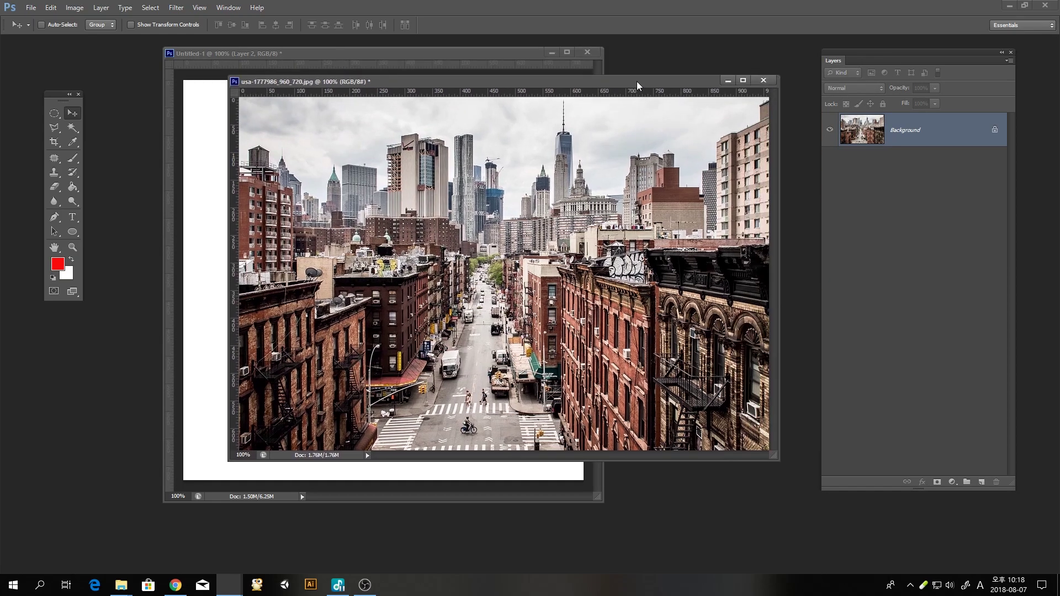
pyautogui.click(760, 84)
pyautogui.click(531, 221)
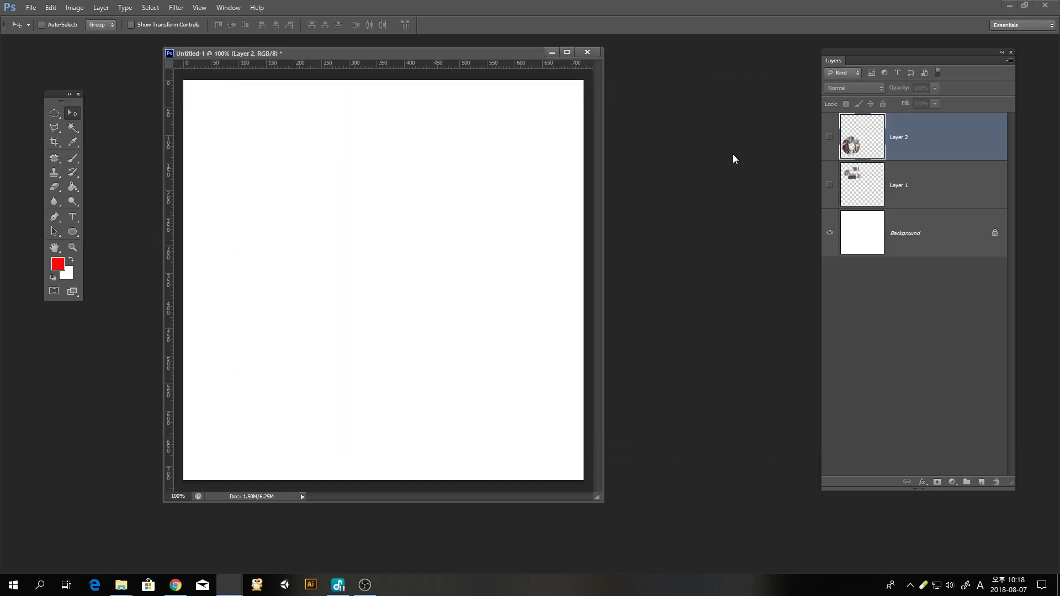
pyautogui.hotkey('ctrl', 'o')
pyautogui.doubleClick(587, 230)
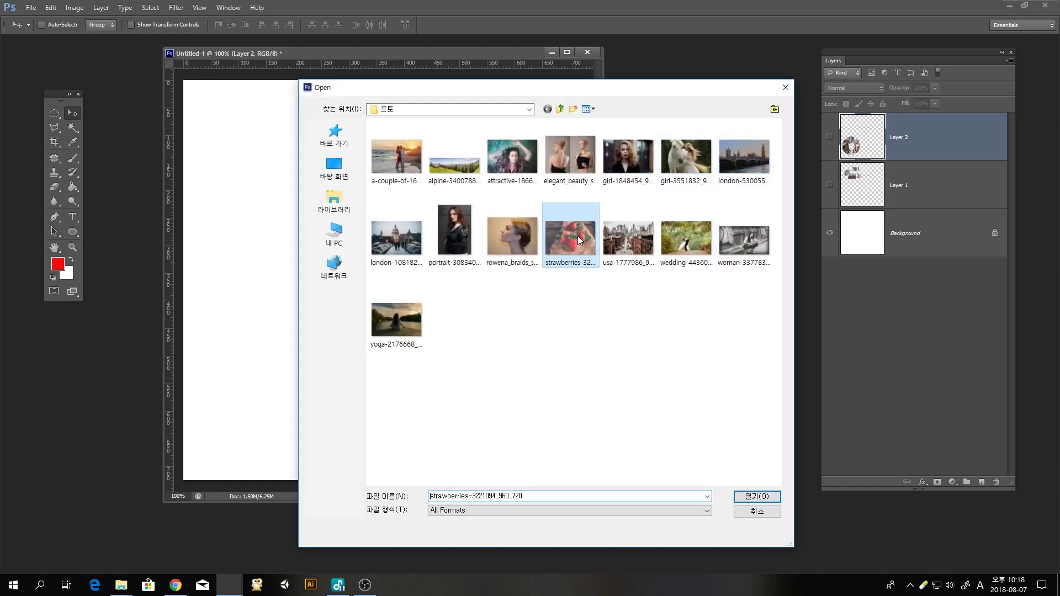
# Step: Arrange the strawberries image and Untitled-1 windows side by side, and select the rear strawberry with the Rectangular Marquee tool
pyautogui.moveTo(374, 56); pyautogui.dragTo(746, 52)
pyautogui.moveTo(344, 63); pyautogui.dragTo(320, 58)
pyautogui.click(54, 114)
pyautogui.rightClick(55, 115)
pyautogui.click(80, 114)
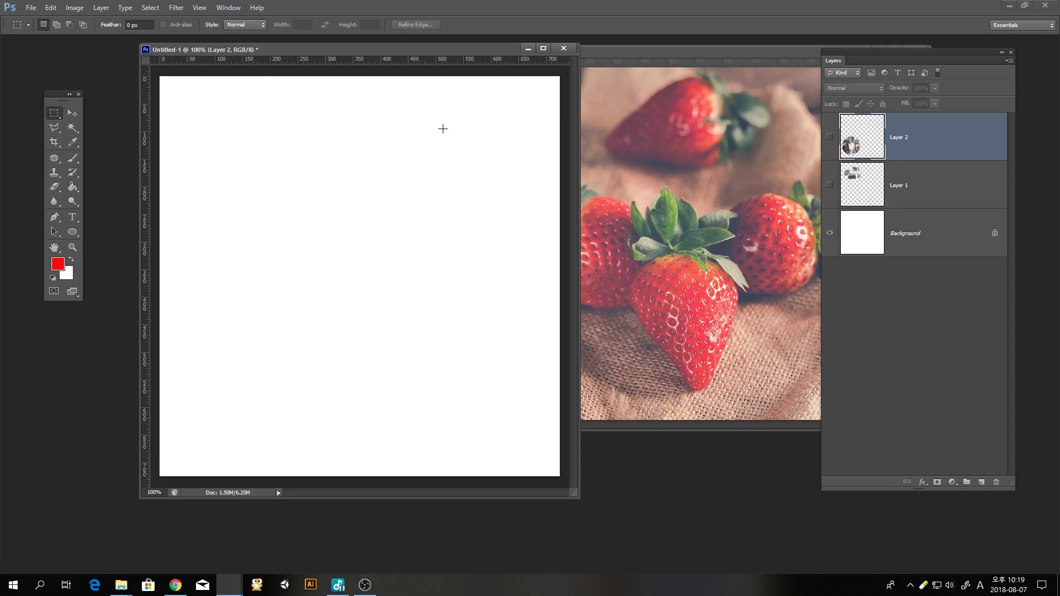
pyautogui.click(654, 176)
pyautogui.moveTo(613, 103); pyautogui.dragTo(734, 203)
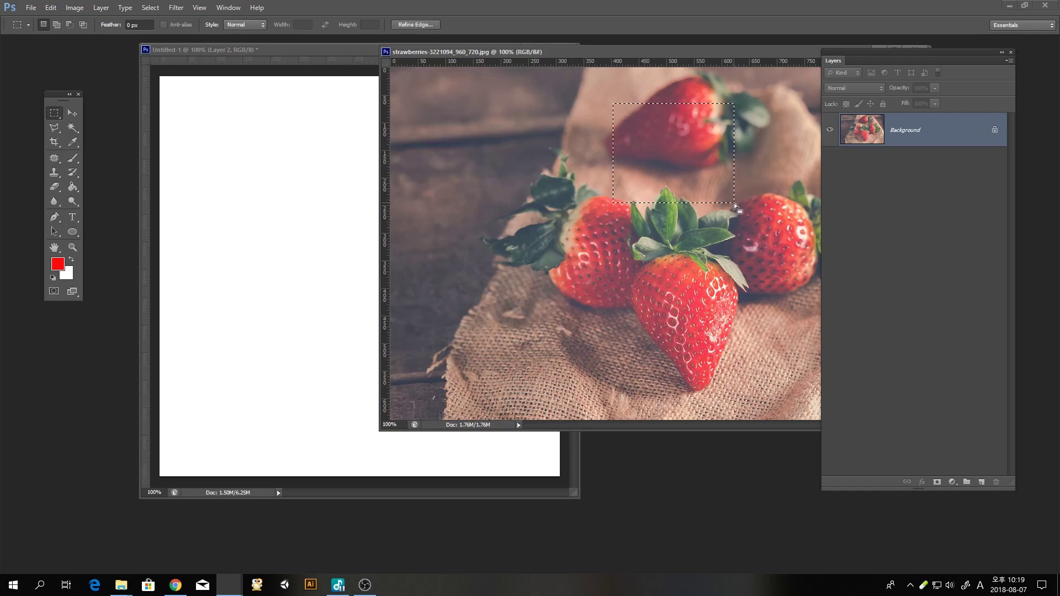
# Step: Copy the rear strawberry selection, paste it into Untitled-1 and move it to the canvas's upper-left area
pyautogui.click(51, 8)
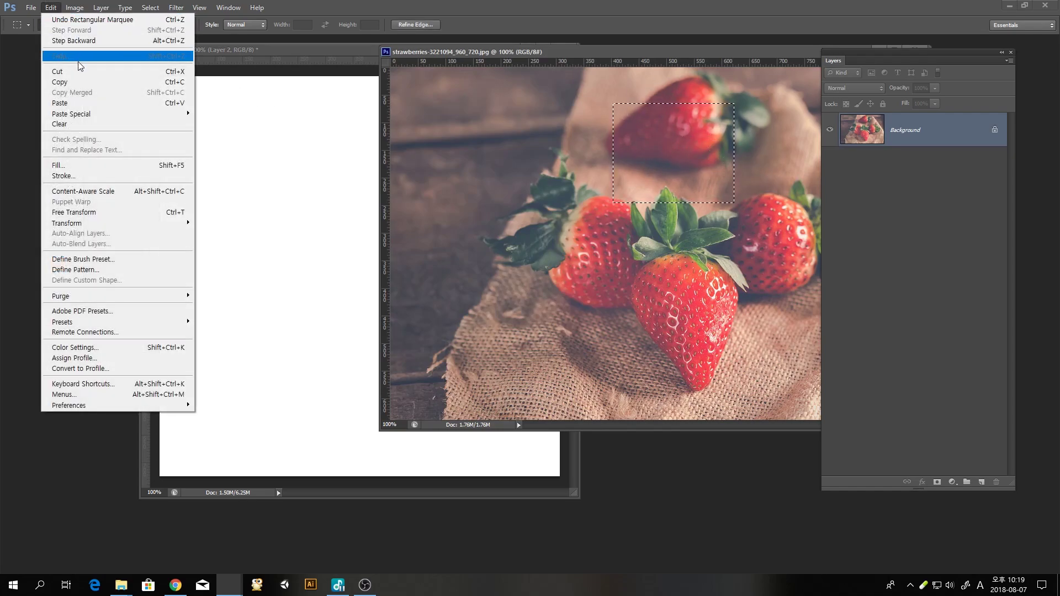
pyautogui.click(55, 81)
pyautogui.click(251, 155)
pyautogui.hotkey('ctrl', 'v')
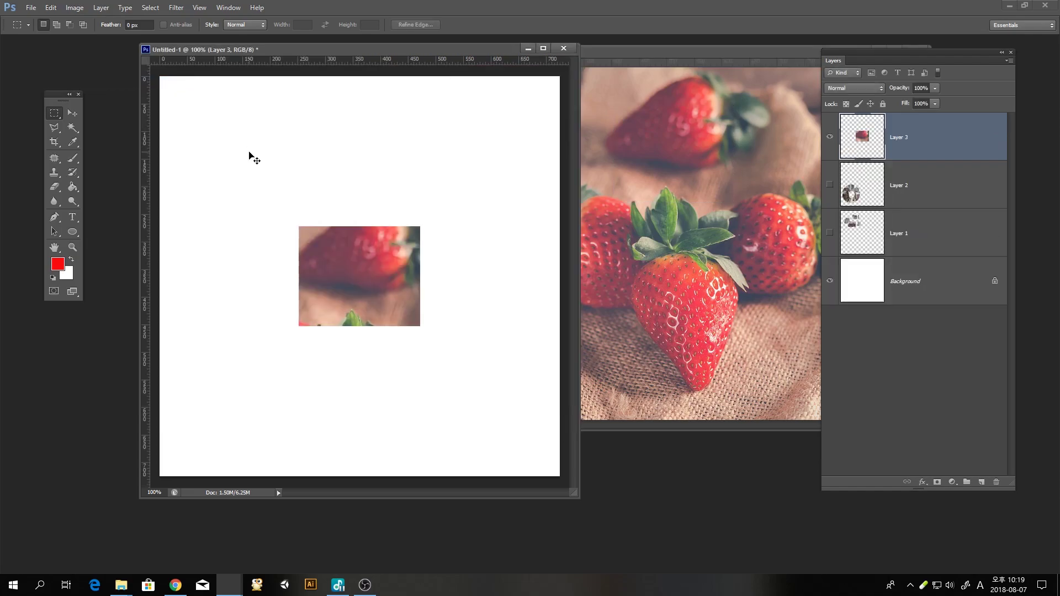
pyautogui.moveTo(342, 269); pyautogui.dragTo(235, 154)
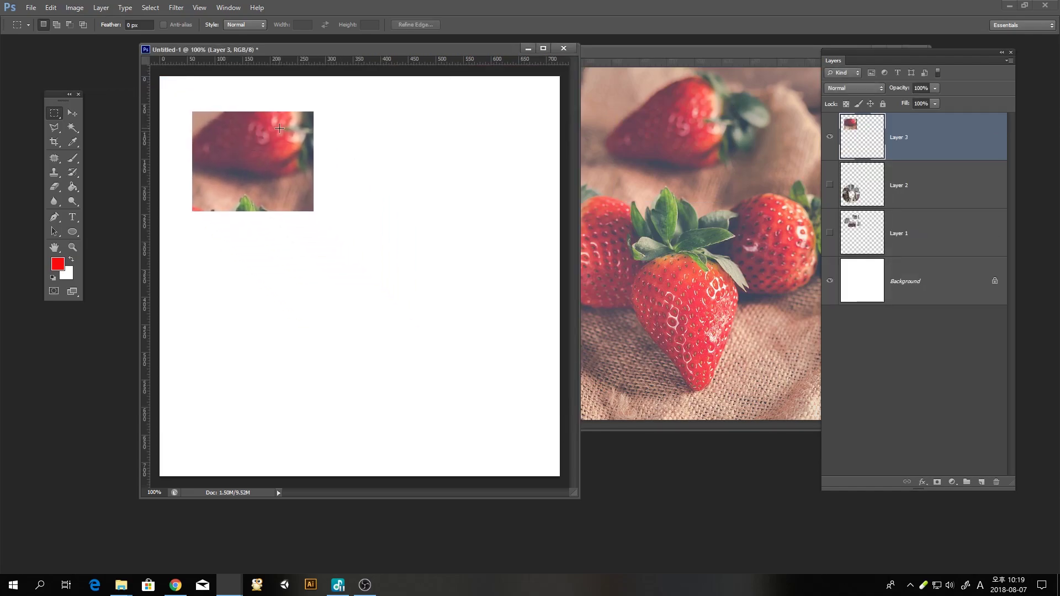
# Step: Set the marquee feather to 20 px and draw a new rectangular selection around the left strawberry in the strawberries image
pyautogui.click(618, 222)
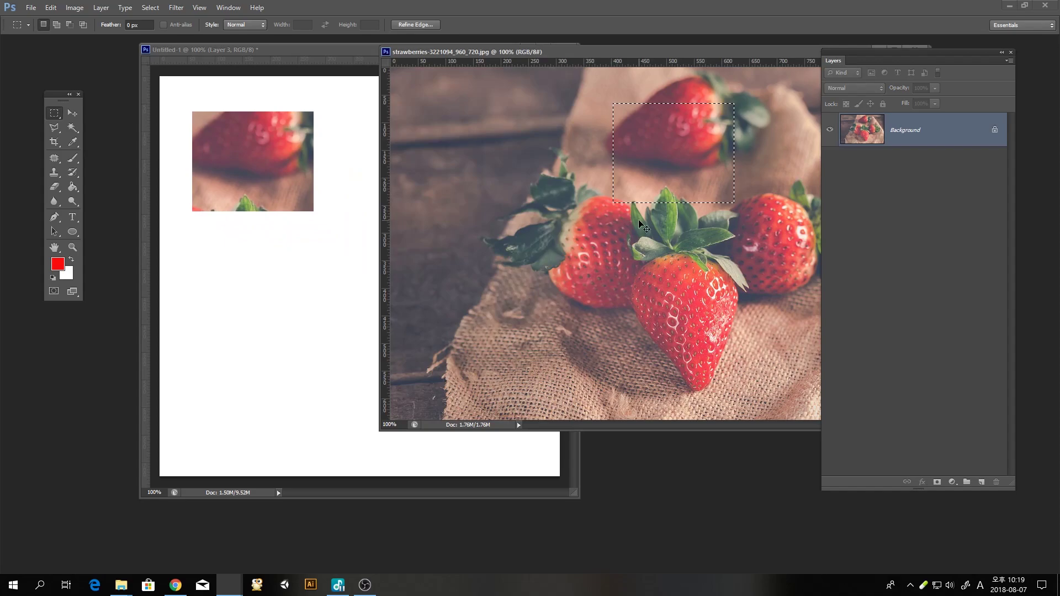
pyautogui.click(114, 26)
pyautogui.write('20')
pyautogui.press('Return')
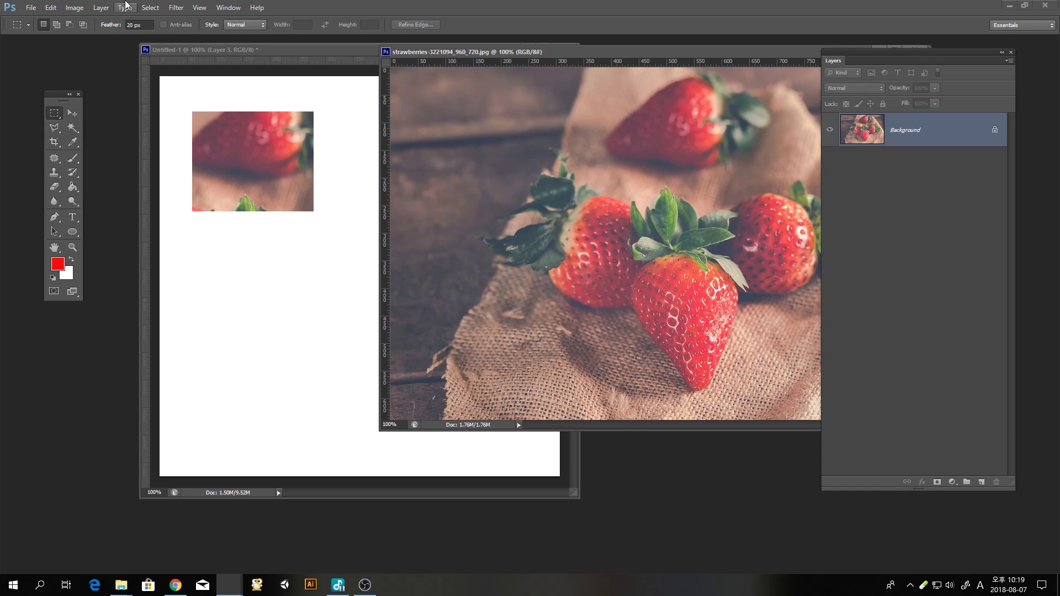
pyautogui.moveTo(543, 167); pyautogui.dragTo(672, 292)
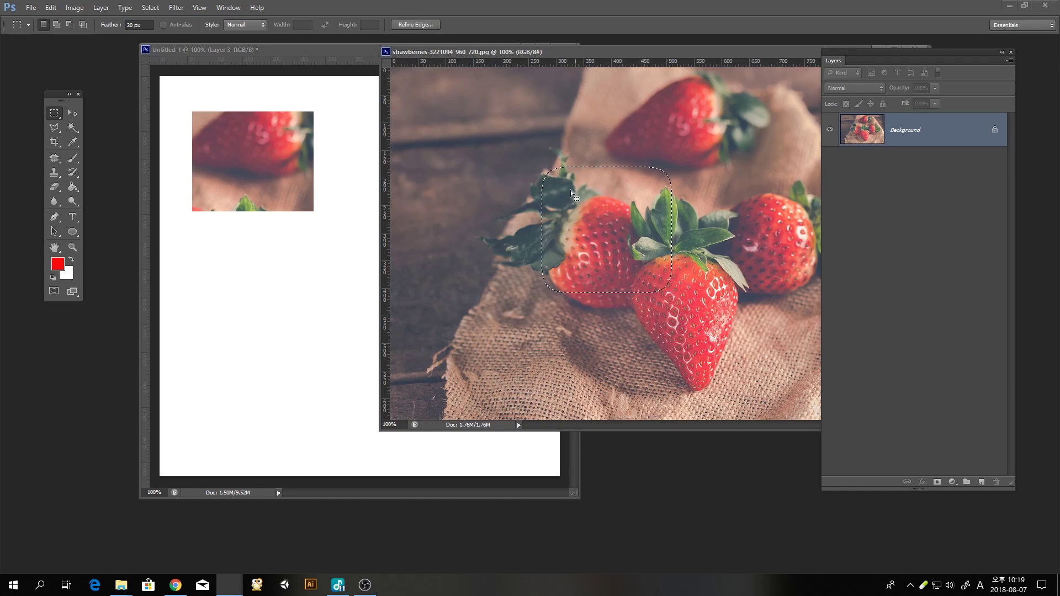
# Step: Copy the feathered strawberry selection, paste it into Untitled-1 and move it below the sharp-edged strawberry piece
pyautogui.click(51, 8)
pyautogui.click(60, 79)
pyautogui.click(243, 322)
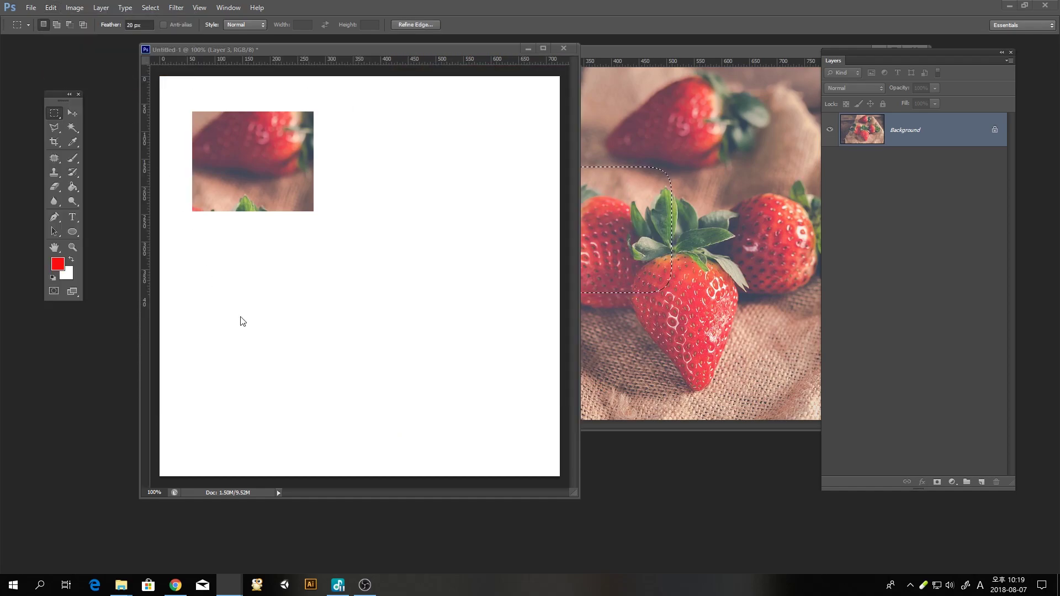
pyautogui.click(50, 7)
pyautogui.click(85, 103)
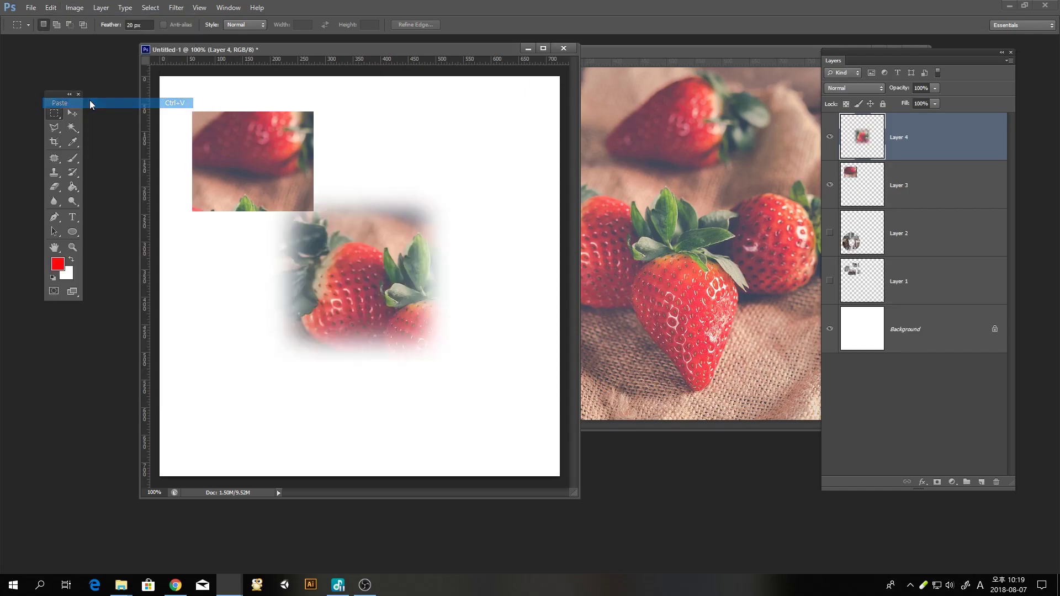
pyautogui.click(72, 113)
pyautogui.moveTo(338, 264); pyautogui.dragTo(247, 329)
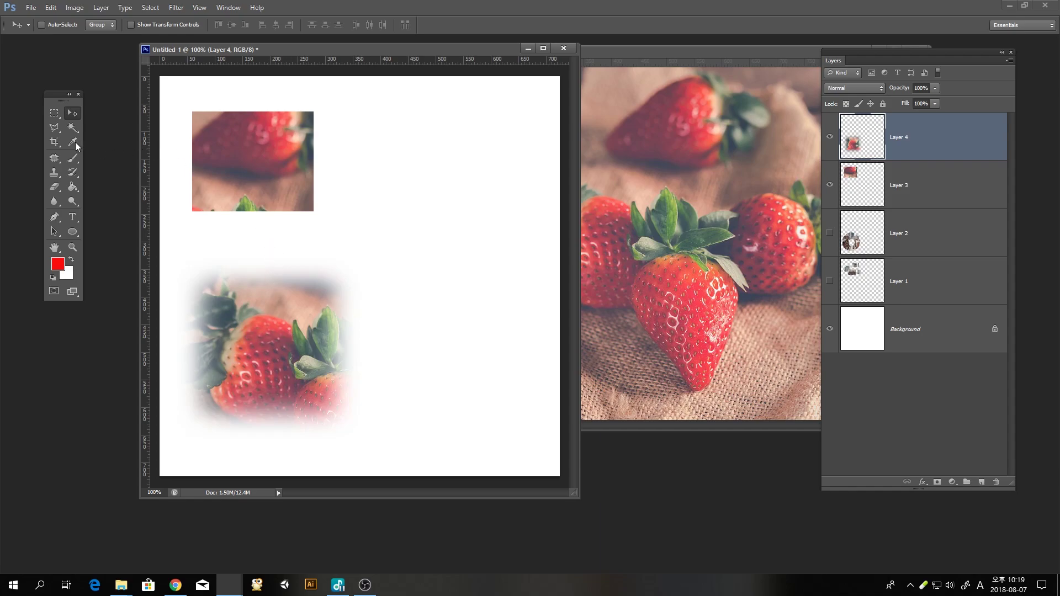
# Step: Reset the marquee feather to 0 px and make the Rectangular Marquee the active tool
pyautogui.click(54, 113)
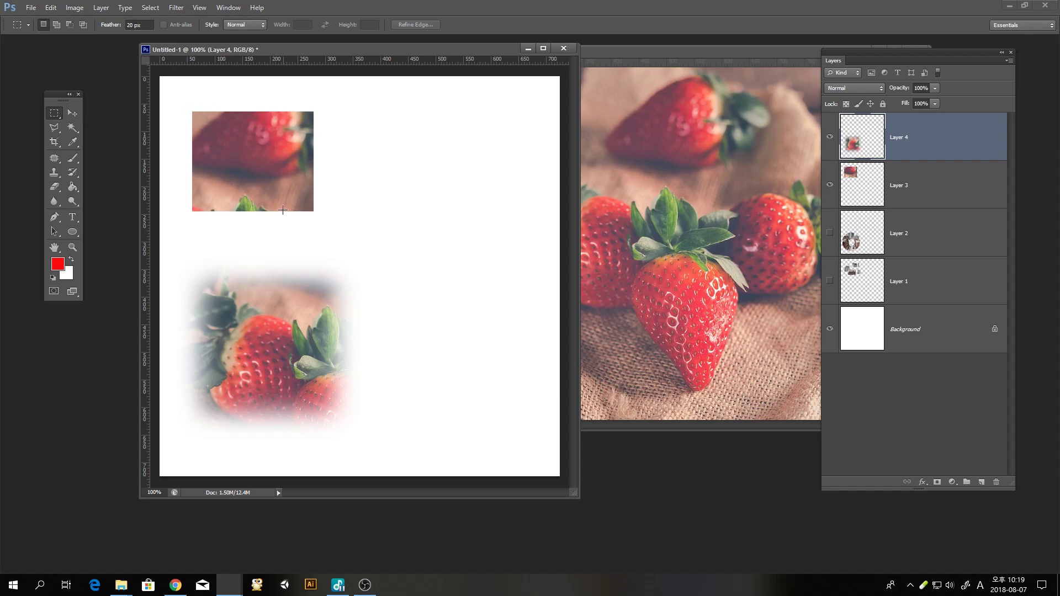
pyautogui.click(135, 25)
pyautogui.write('0')
pyautogui.press('Return')
pyautogui.click(72, 113)
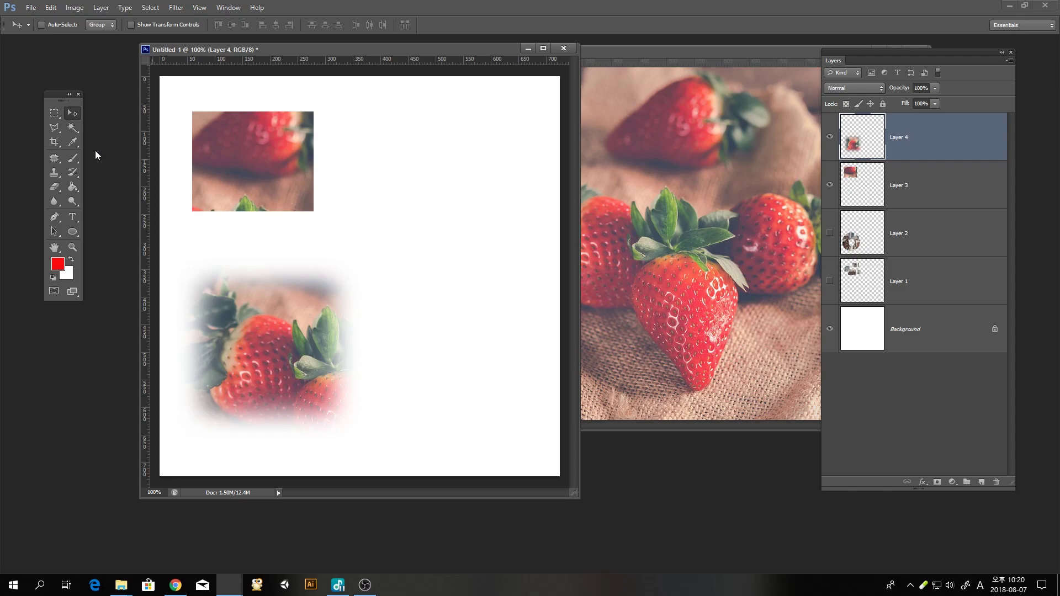
pyautogui.click(60, 120)
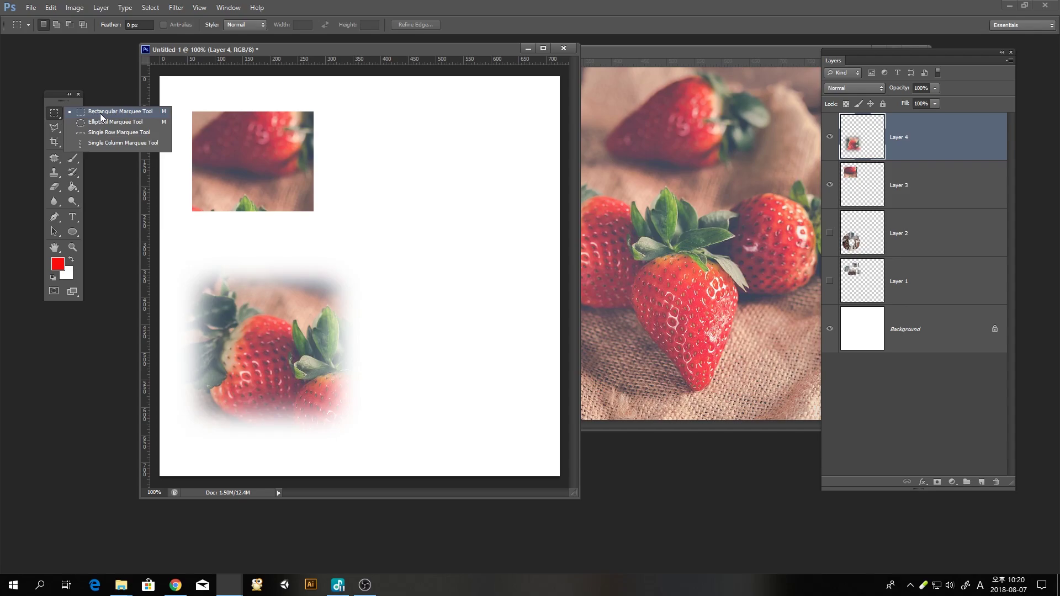
pyautogui.click(101, 114)
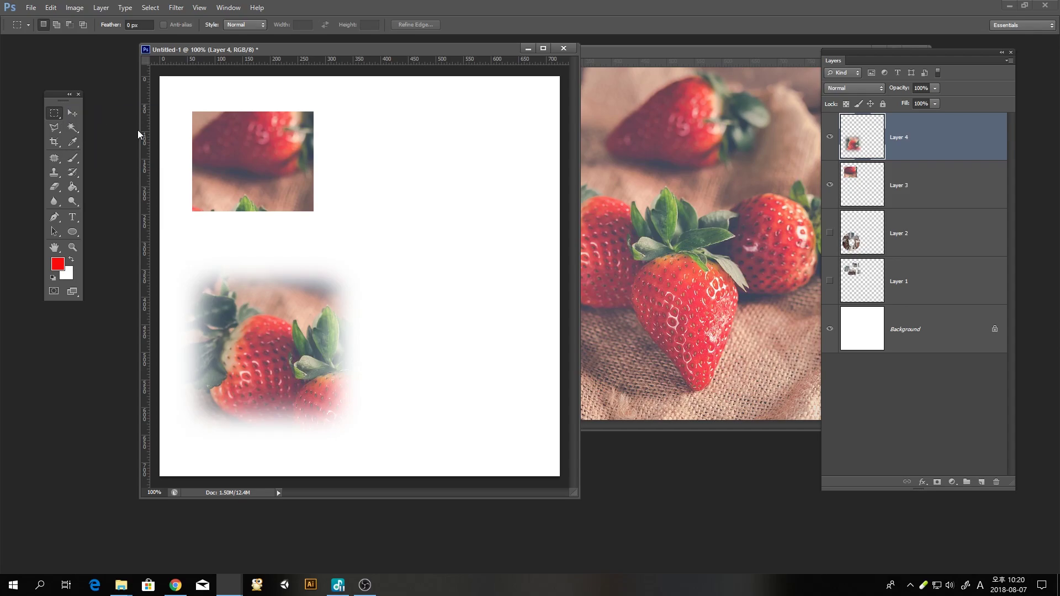